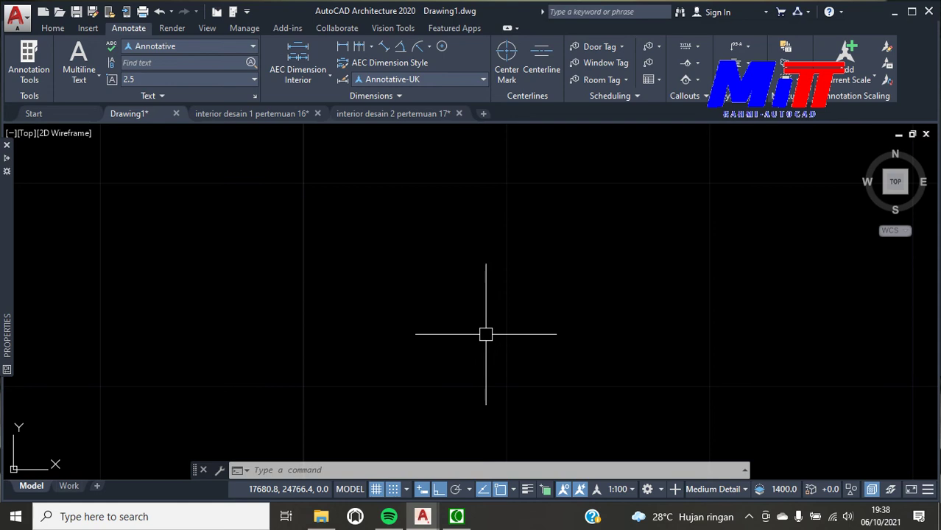
# Draw a 150 by 150 square rectangle for the column box
pyautogui.write('rec')
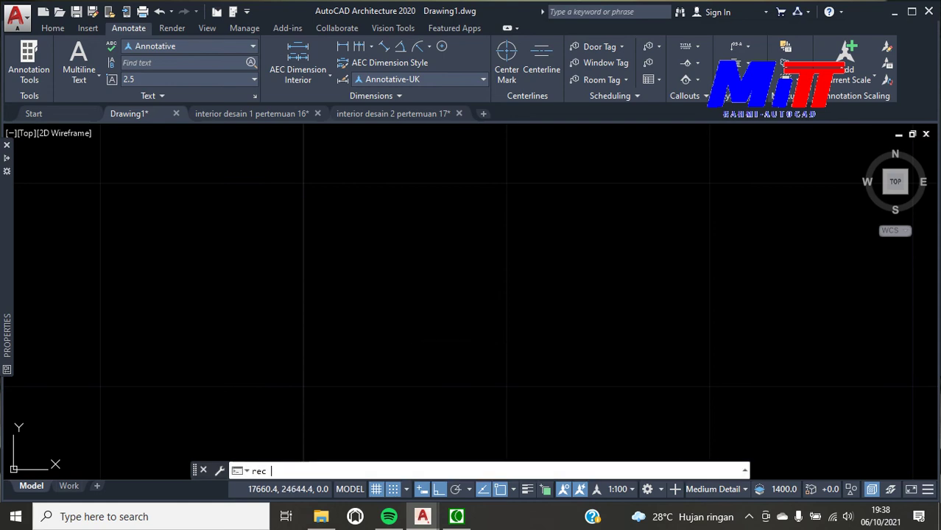
pyautogui.press('Return')
pyautogui.click(310, 224)
pyautogui.write('d')
pyautogui.press('Return')
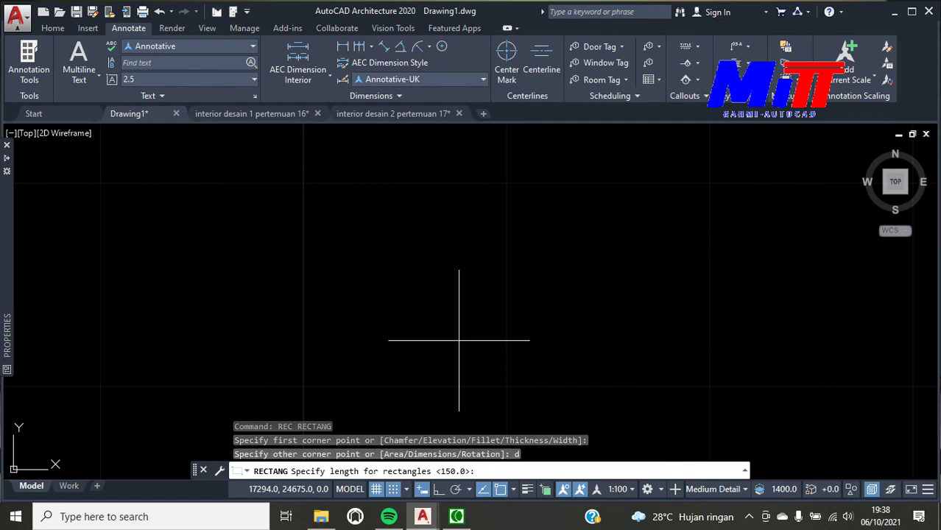
pyautogui.write('150')
pyautogui.press('Return')
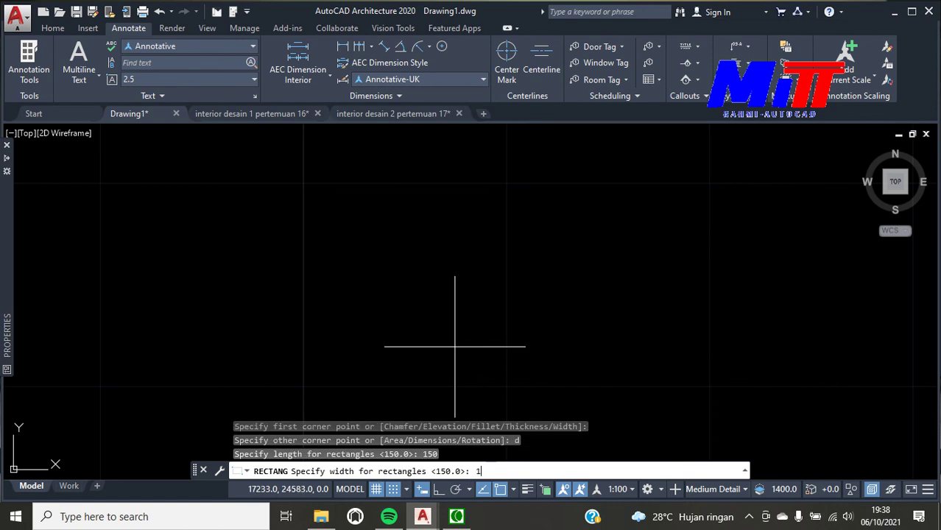
pyautogui.write('0')
pyautogui.press('Return')
pyautogui.click(368, 315)
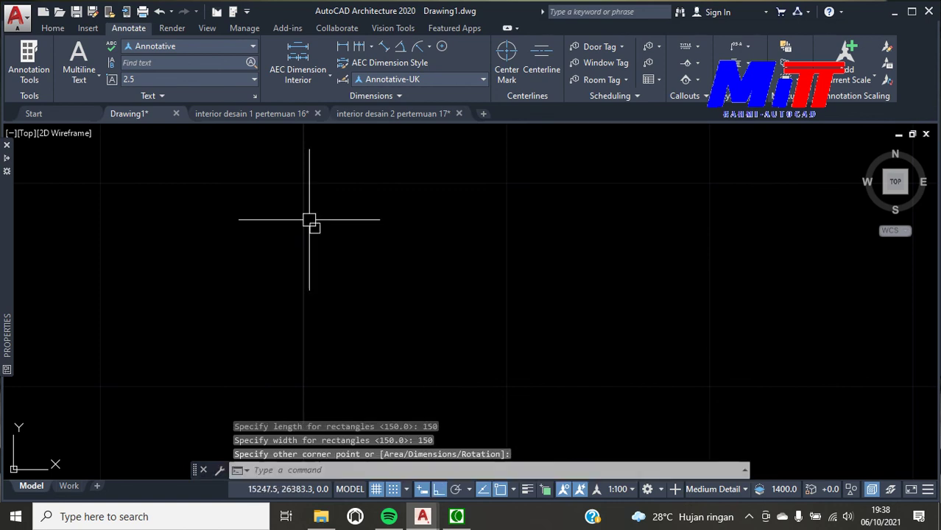
# Offset the square 25 inward to create the inner square
pyautogui.scroll(5, 302, 221)
pyautogui.write('o')
pyautogui.press('Return')
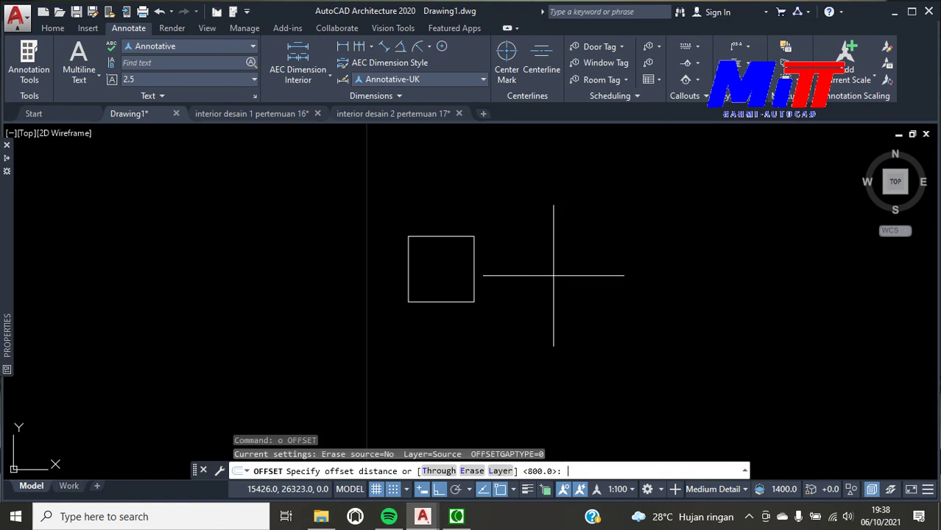
pyautogui.write('25')
pyautogui.press('Return')
pyautogui.click(474, 259)
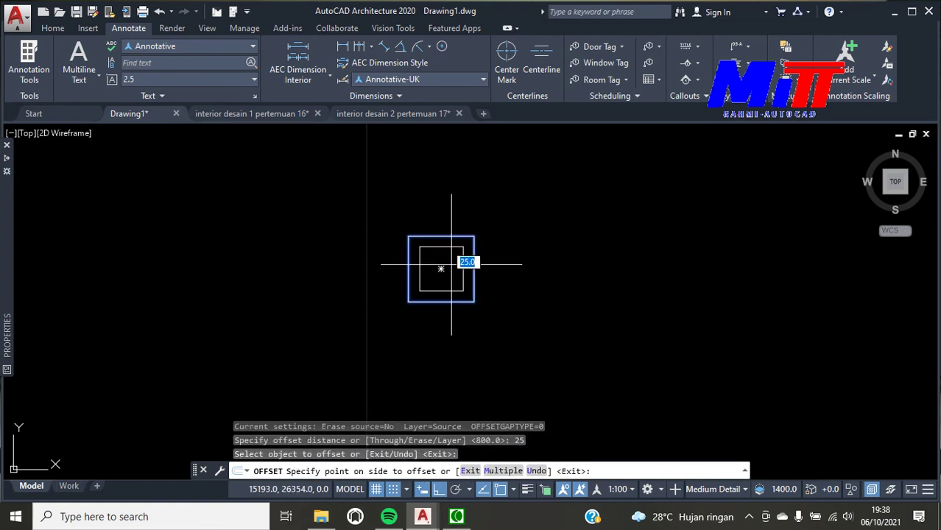
pyautogui.click(448, 276)
pyautogui.press('Escape')
pyautogui.scroll(4, 489, 243)
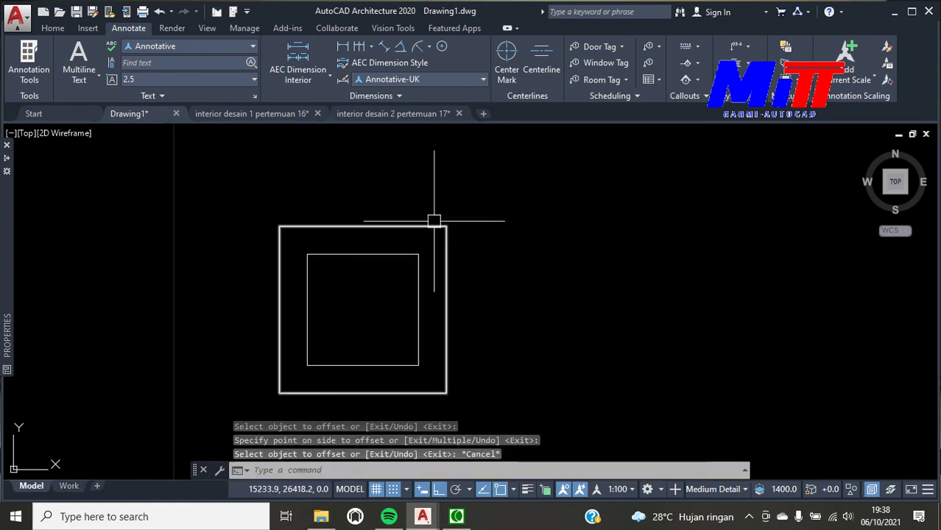
pyautogui.click(436, 224)
# Set the outer square's colour to Red in Properties
pyautogui.write('pr')
pyautogui.press('Return')
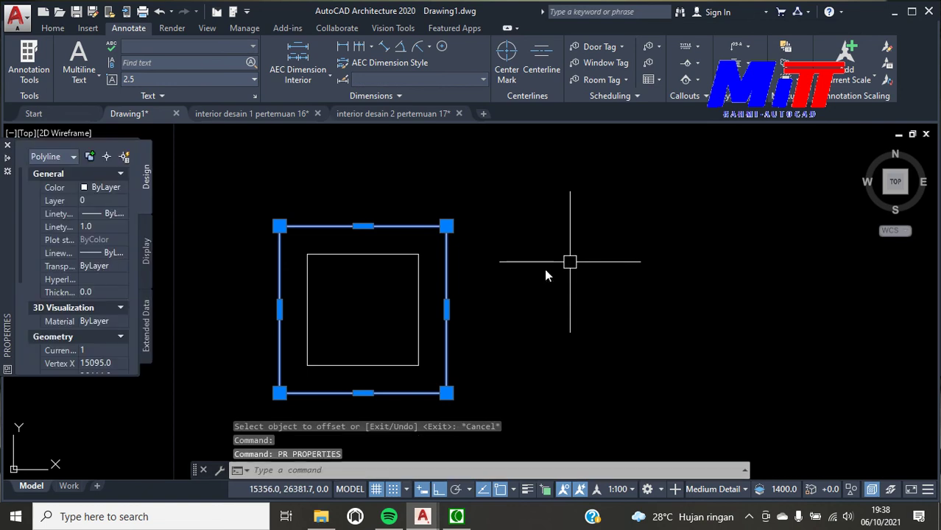
pyautogui.click(108, 190)
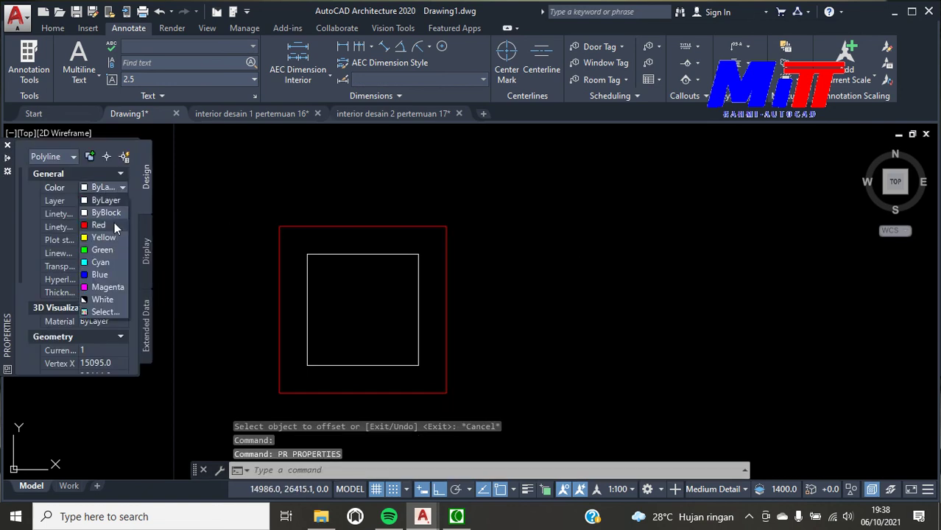
pyautogui.click(110, 224)
pyautogui.press('Escape')
# Set the inner square's colour to Cyan in Properties
pyautogui.click(315, 254)
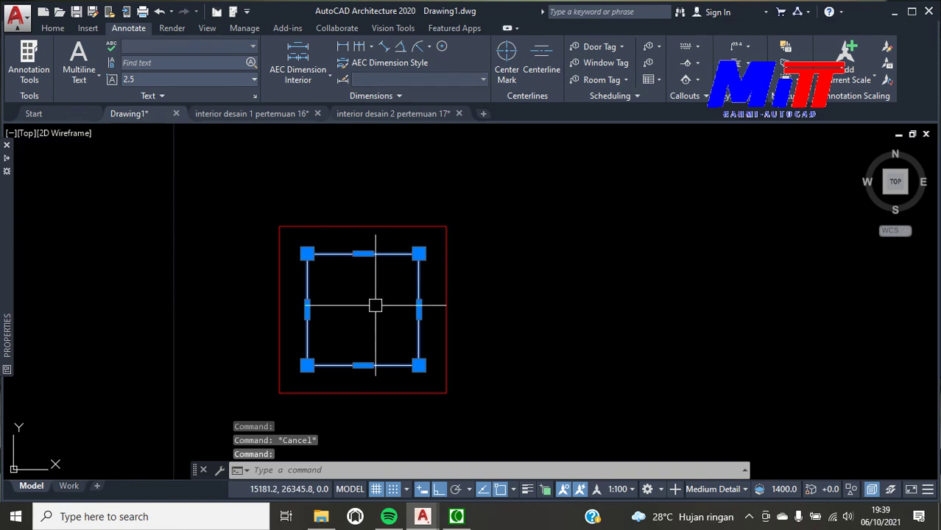
pyautogui.write('pr')
pyautogui.press('Return')
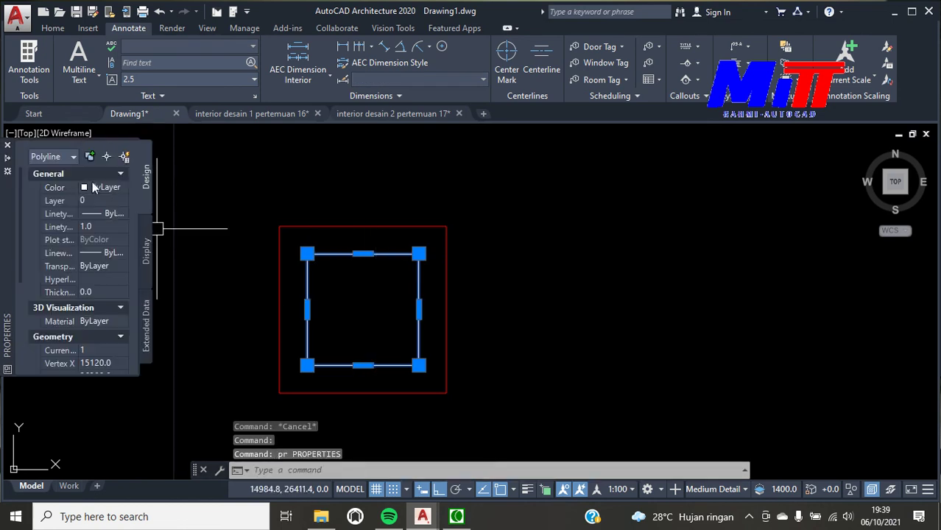
pyautogui.click(116, 189)
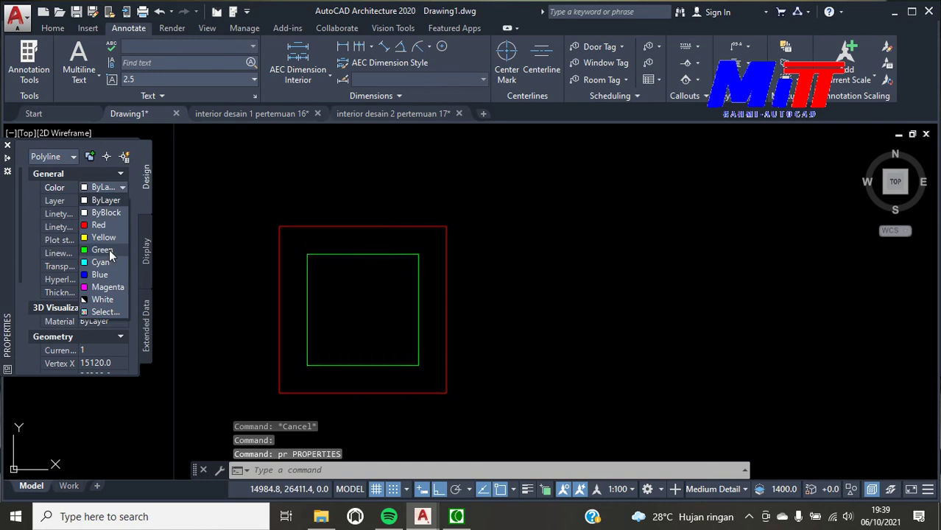
pyautogui.click(106, 263)
pyautogui.hotkey('ctrl', '1')
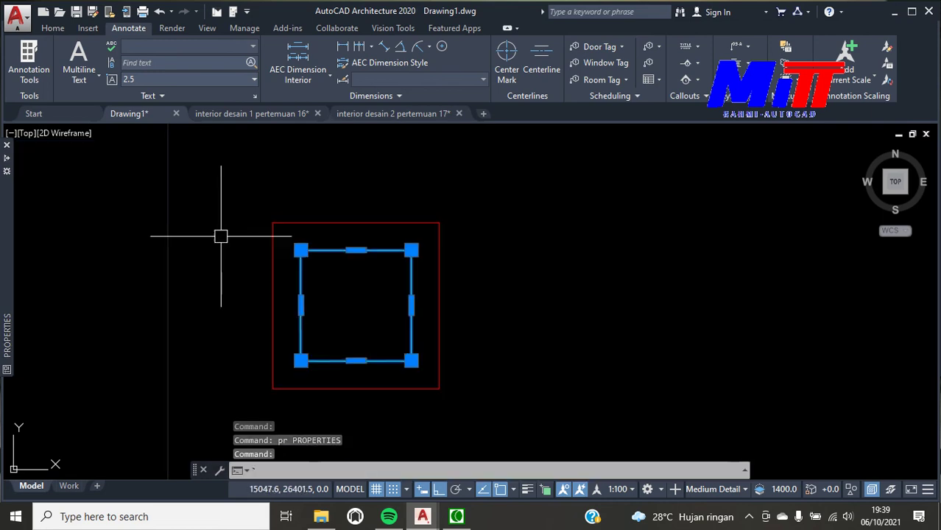
pyautogui.press('Escape')
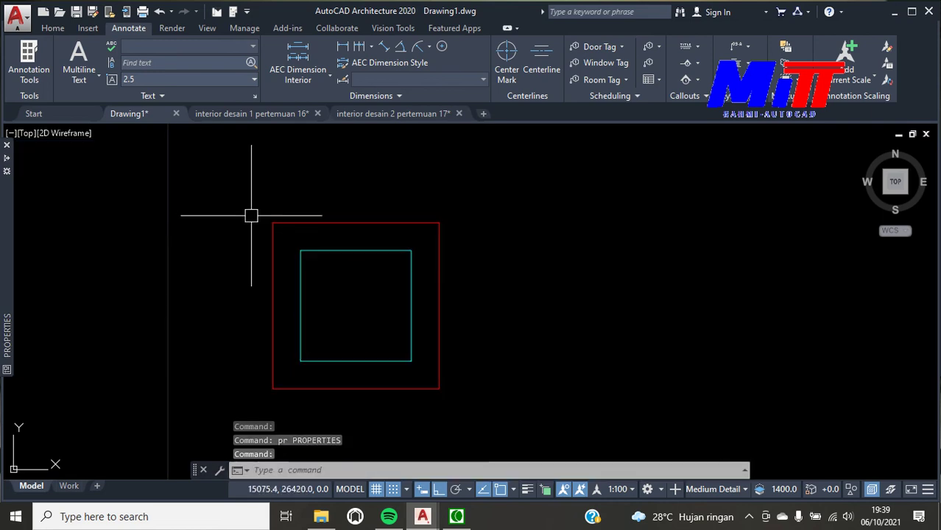
# Copy both squares of the column box to the right
pyautogui.write('co')
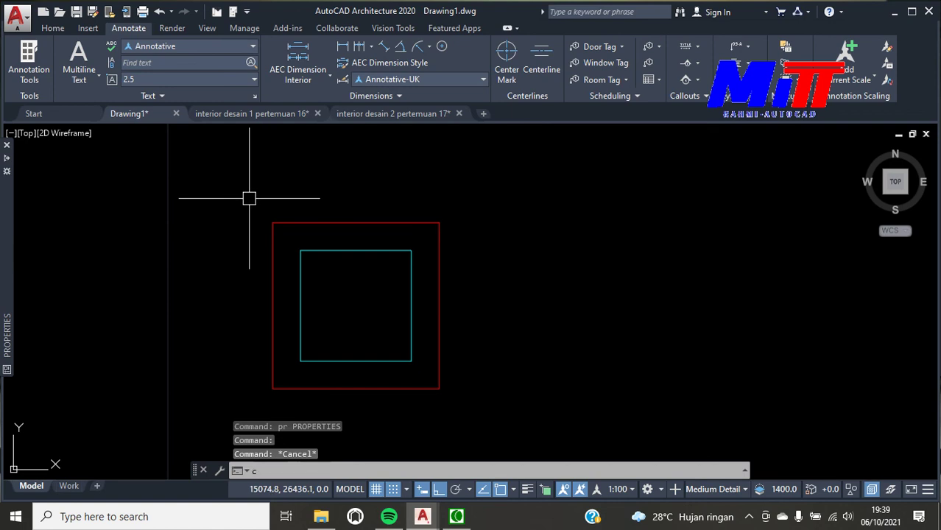
pyautogui.press('Return')
pyautogui.click(245, 207)
pyautogui.click(516, 401)
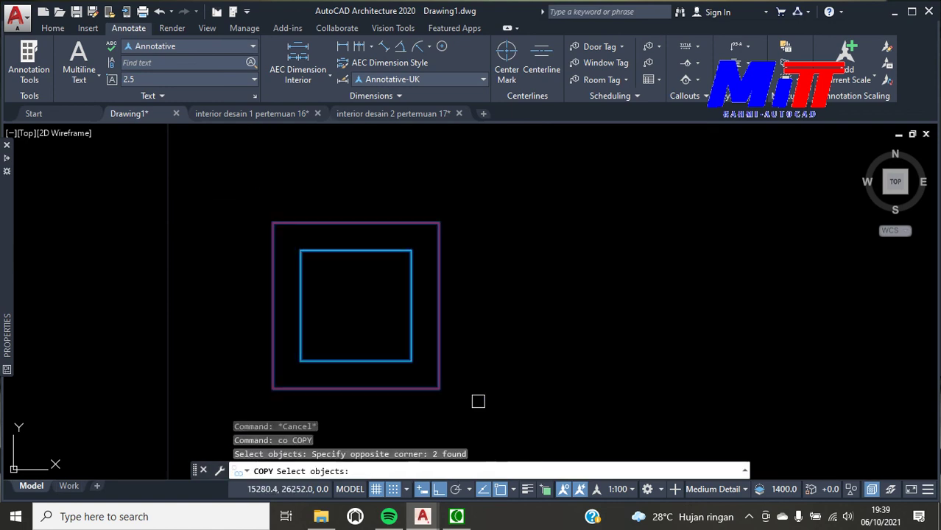
pyautogui.press('Return')
pyautogui.click(439, 388)
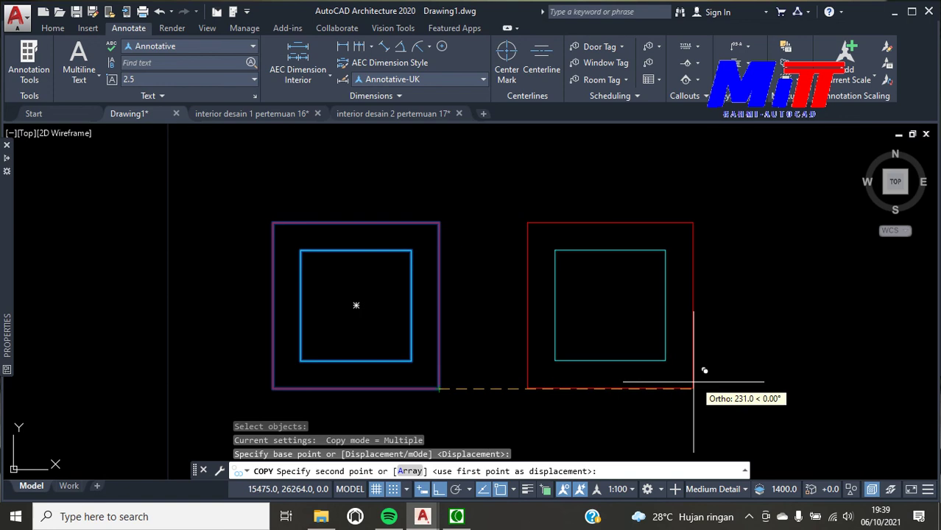
pyautogui.scroll(-1, 618, 388)
pyautogui.click(845, 388)
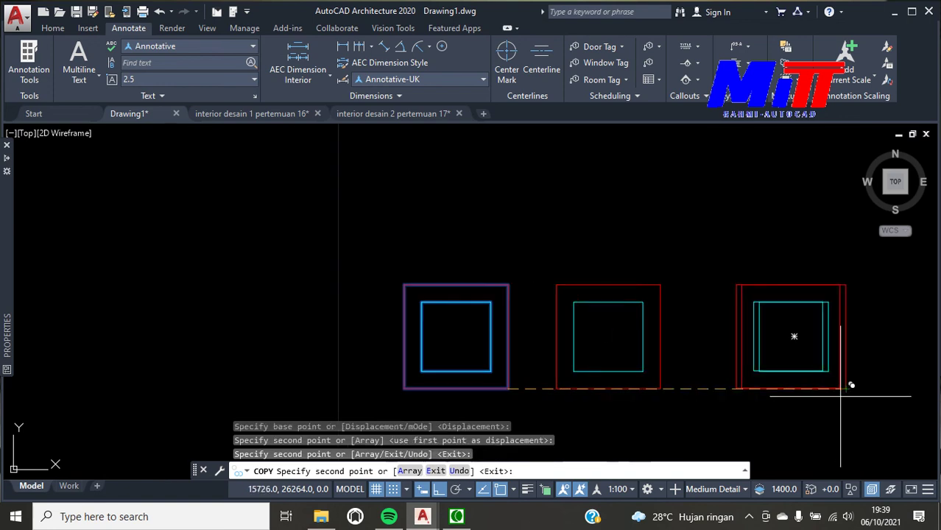
pyautogui.press('Escape')
pyautogui.scroll(2, 662, 389)
# Stretch the middle inner square's top and bottom edges out to the outer square
pyautogui.click(575, 251)
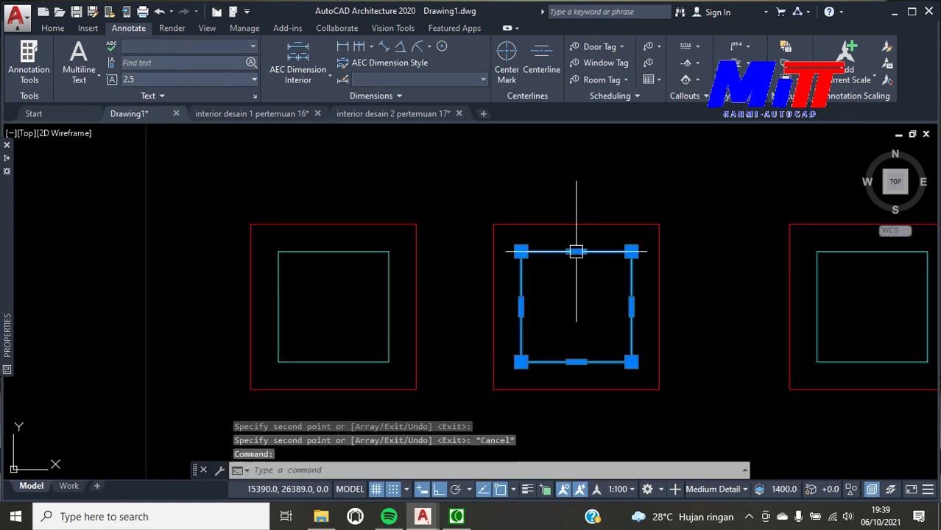
pyautogui.click(577, 251)
pyautogui.click(577, 223)
pyautogui.click(576, 361)
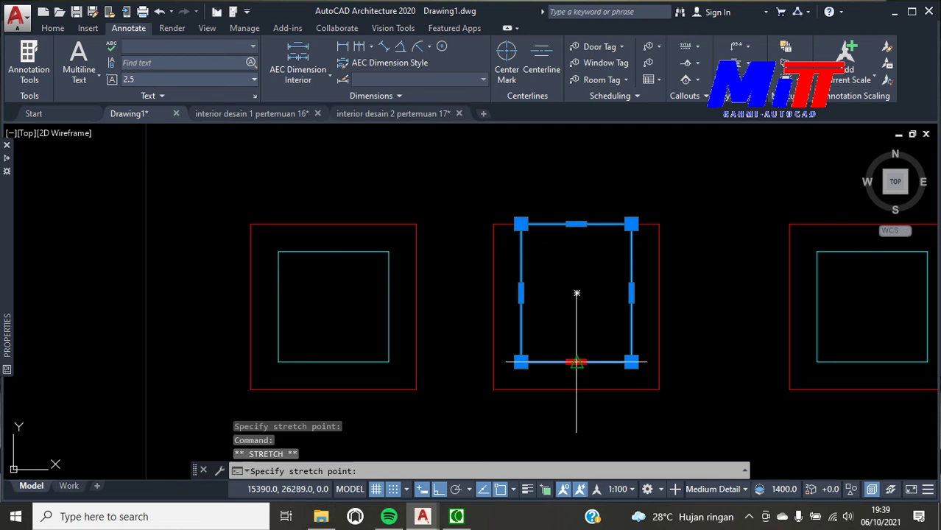
pyautogui.click(576, 389)
pyautogui.write('co')
pyautogui.press('Return')
pyautogui.scroll(-2, 589, 401)
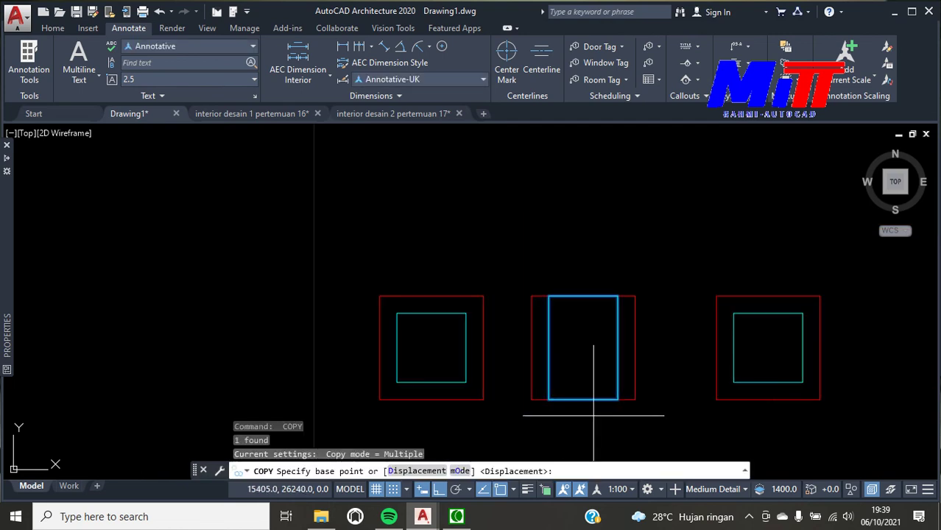
pyautogui.scroll(2, 801, 389)
pyautogui.click(801, 390)
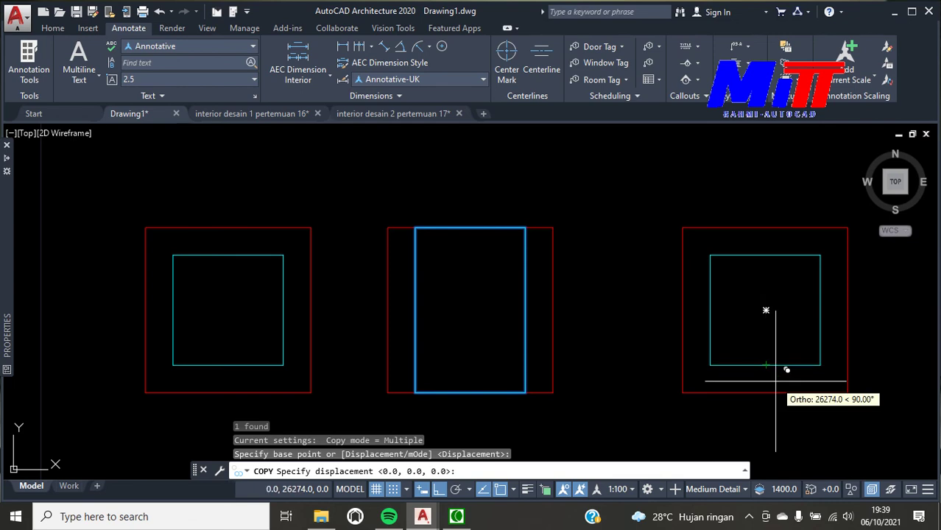
pyautogui.press('Escape')
# Stretch the right inner square's left and right edges out to the outer square
pyautogui.click(766, 365)
pyautogui.click(765, 364)
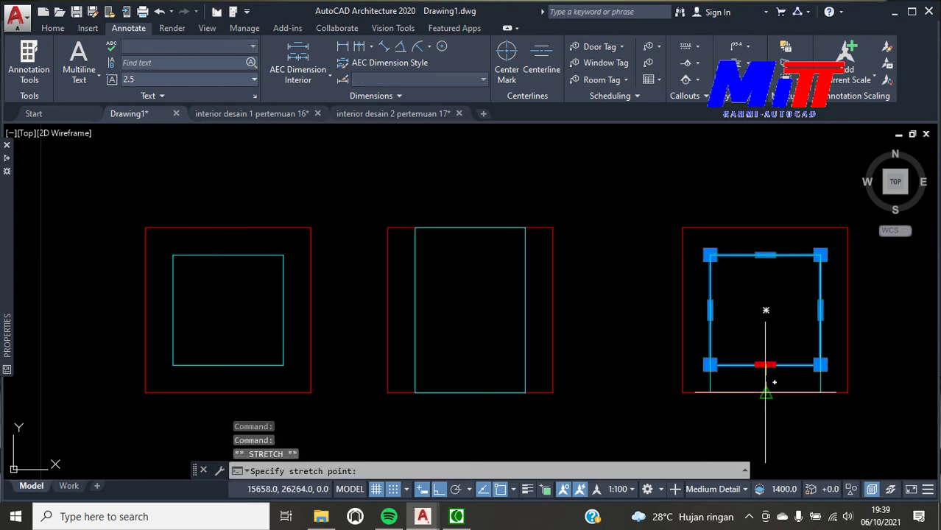
pyautogui.press('Escape')
pyautogui.click(709, 310)
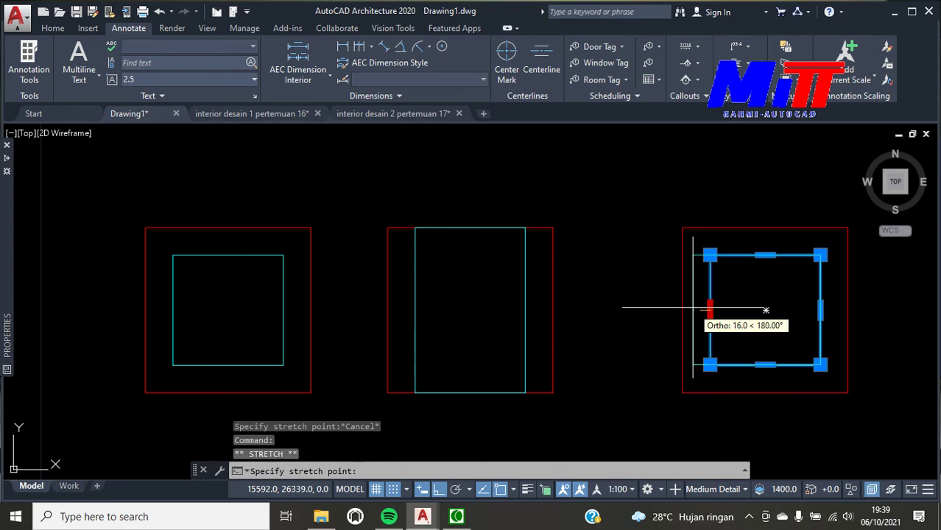
pyautogui.click(683, 310)
pyautogui.click(820, 310)
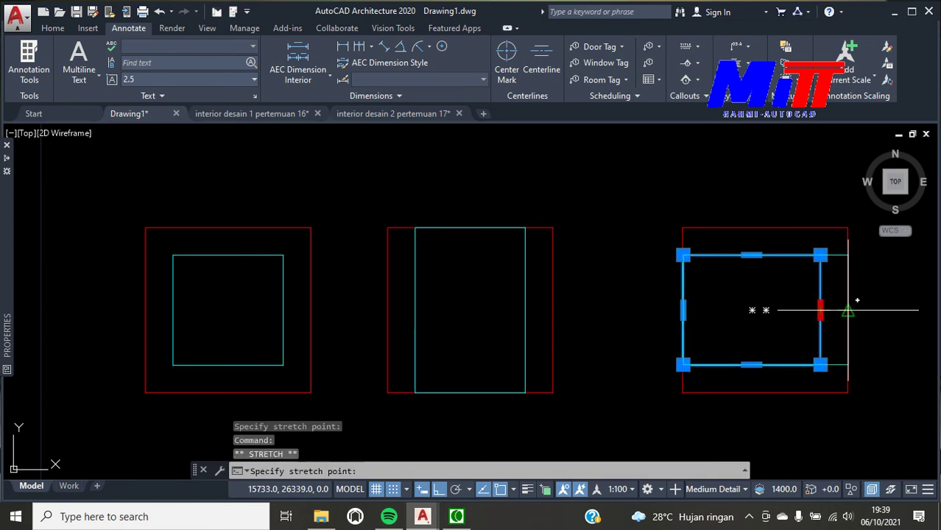
pyautogui.click(848, 310)
pyautogui.press('Escape')
pyautogui.scroll(-3, 672, 264)
# Draw vertical and horizontal construction lines crossing at a point below the column boxes
pyautogui.scroll(-2, 659, 273)
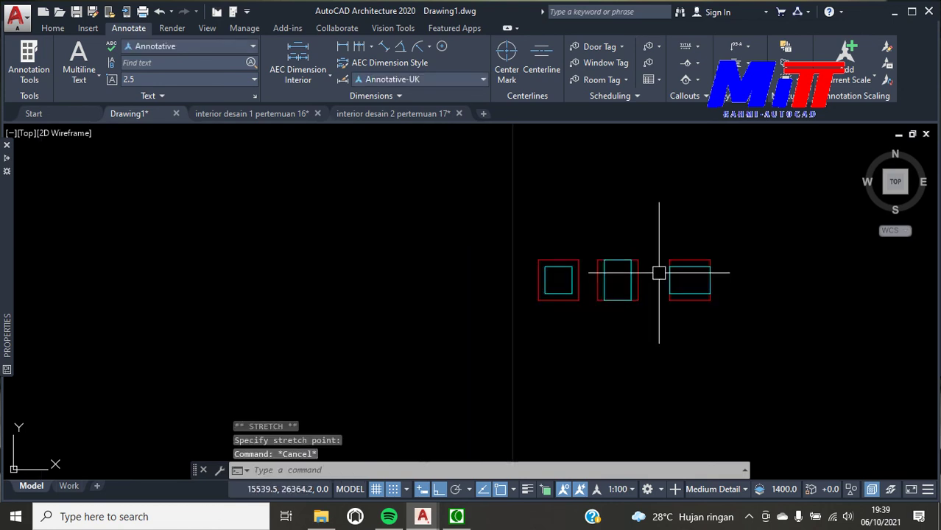
pyautogui.moveTo(744, 290); pyautogui.dragTo(596, 267, button='middle')
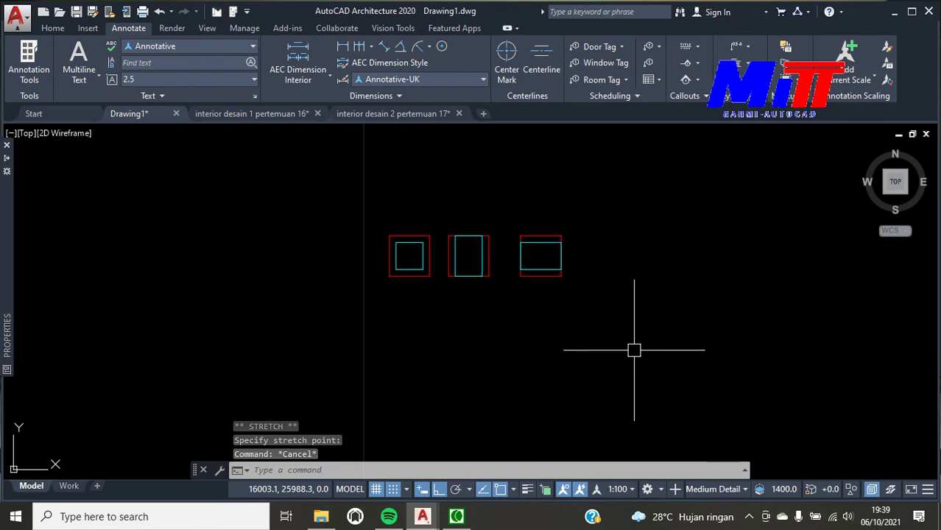
pyautogui.write('xl')
pyautogui.press('Return')
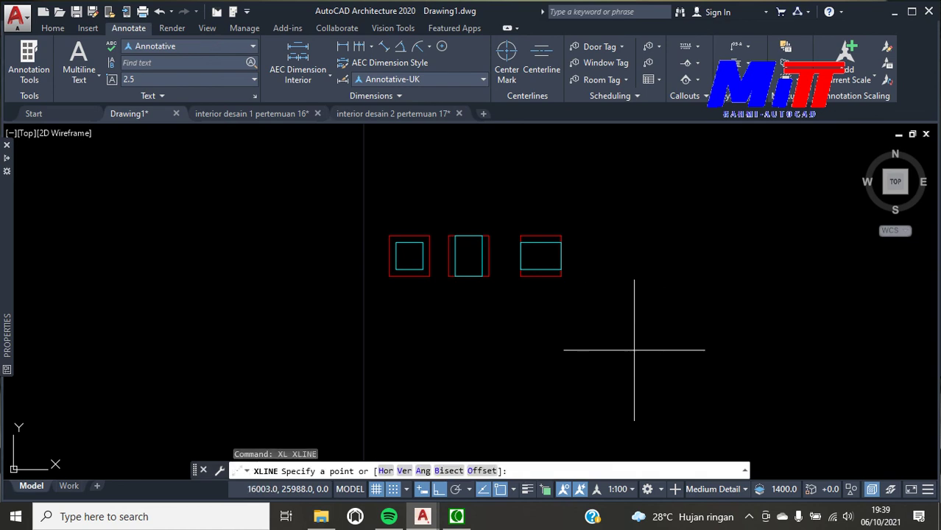
pyautogui.click(654, 337)
pyautogui.click(655, 236)
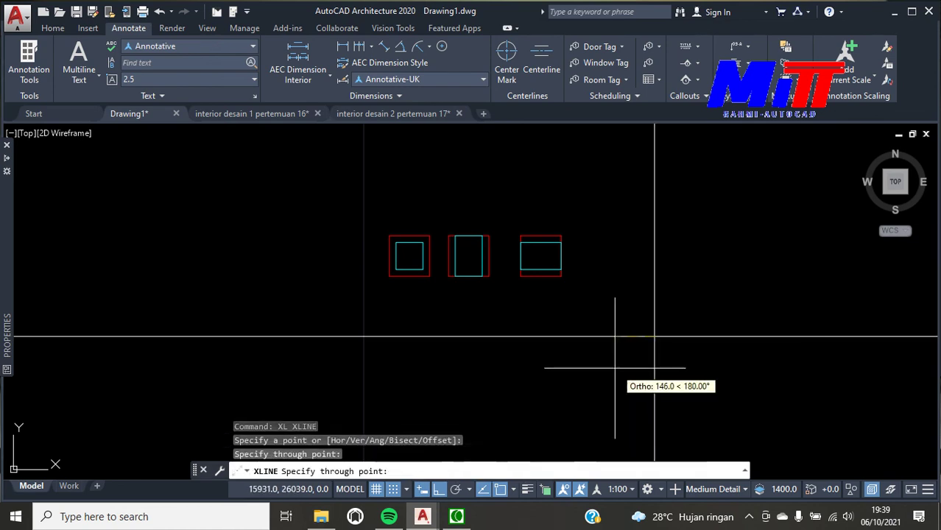
pyautogui.click(615, 366)
pyautogui.scroll(-6, 640, 364)
pyautogui.scroll(3, 707, 379)
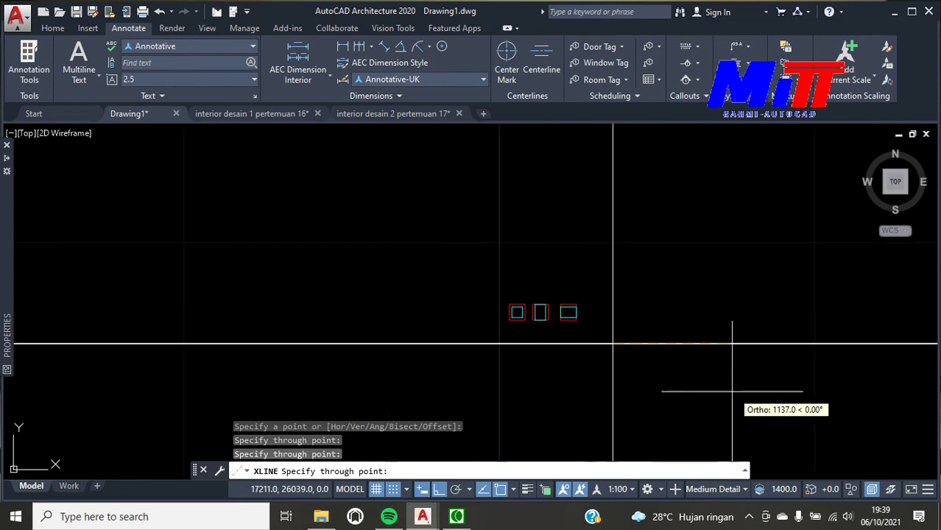
pyautogui.press('Escape')
pyautogui.moveTo(731, 392); pyautogui.dragTo(483, 351, button='middle')
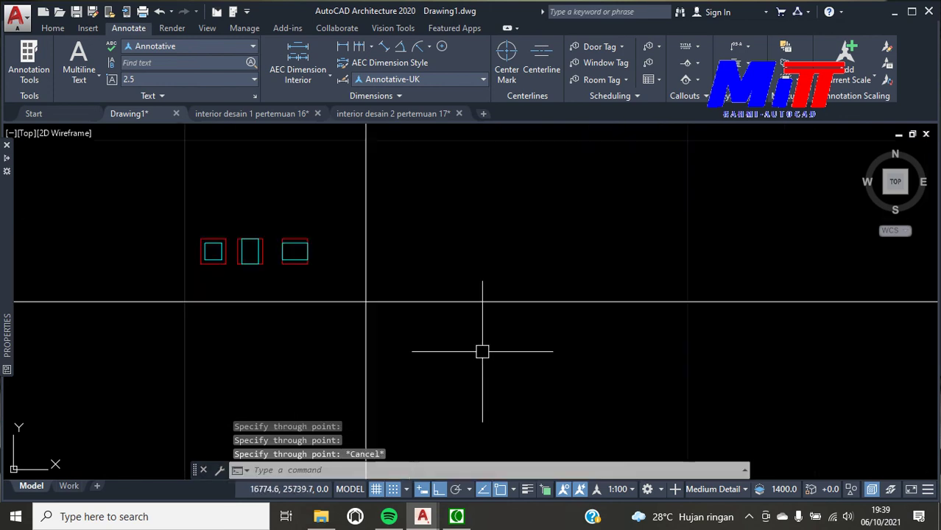
pyautogui.write('o')
pyautogui.press('Return')
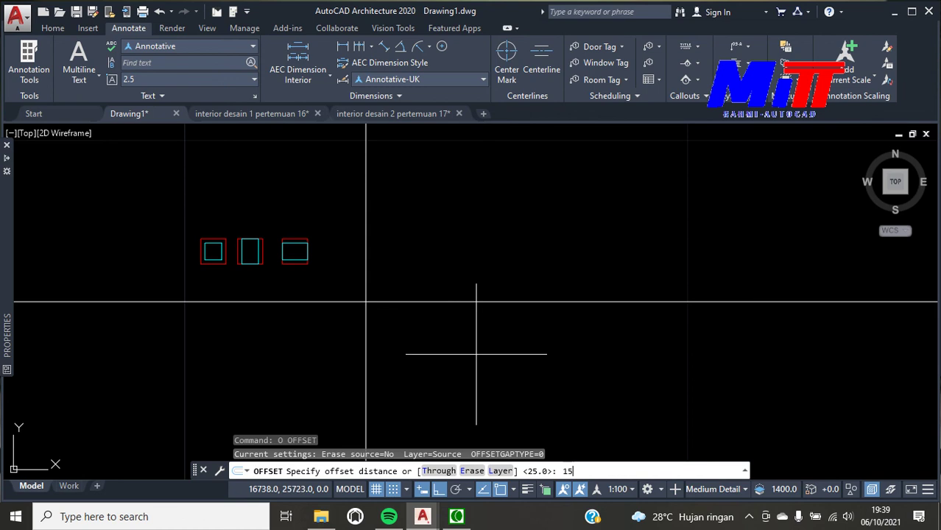
# Offset vertical grid lines to the right at 175, 800 and 675 spacings
pyautogui.write('75')
pyautogui.press('Return')
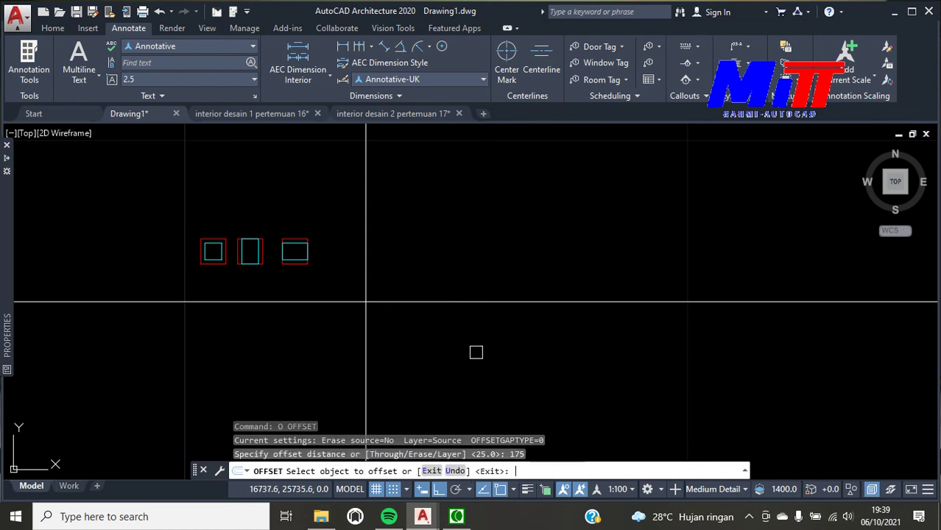
pyautogui.scroll(2, 394, 355)
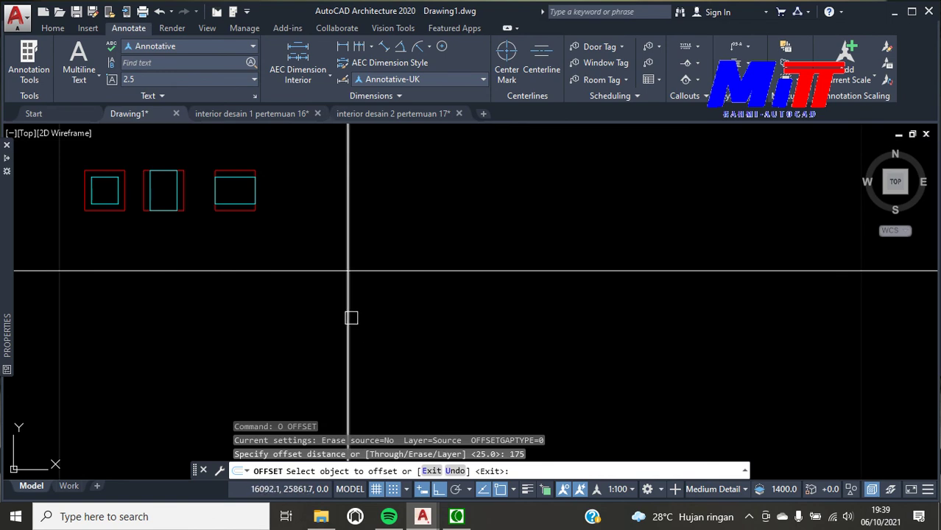
pyautogui.click(354, 328)
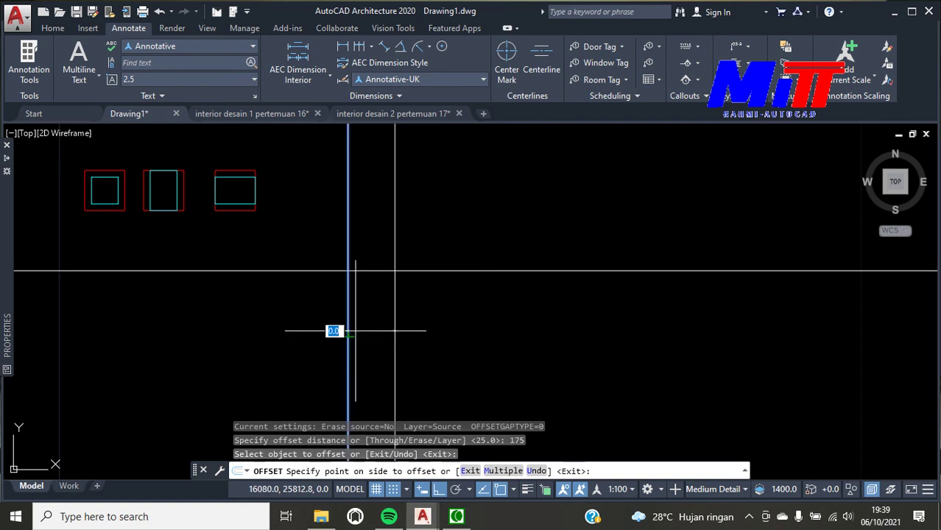
pyautogui.click(382, 328)
pyautogui.press('Return')
pyautogui.press('Return')
pyautogui.write('8')
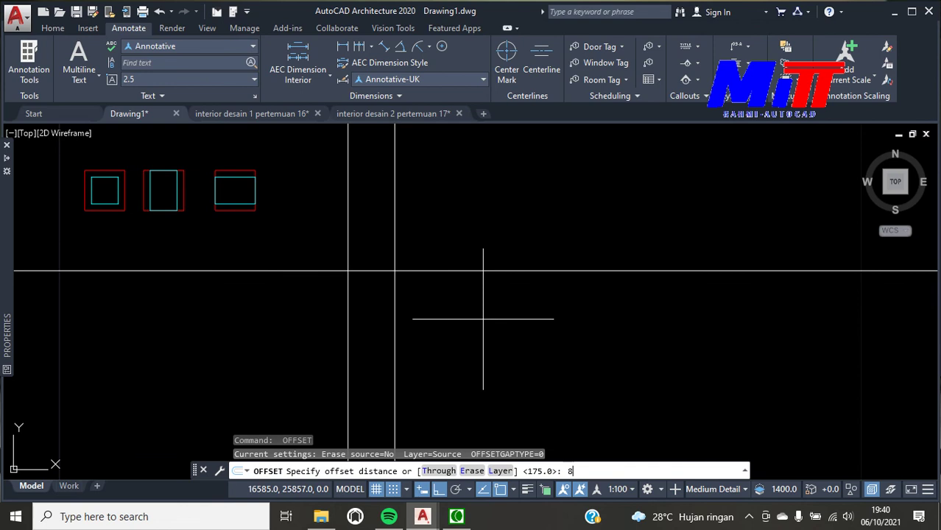
pyautogui.write('00')
pyautogui.press('Return')
pyautogui.click(394, 336)
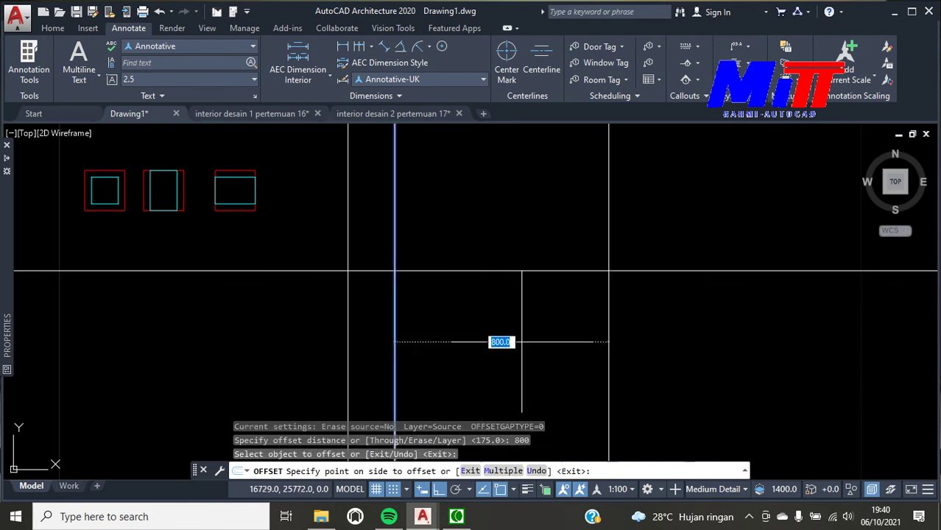
pyautogui.click(521, 341)
pyautogui.press('Return')
pyautogui.press('Return')
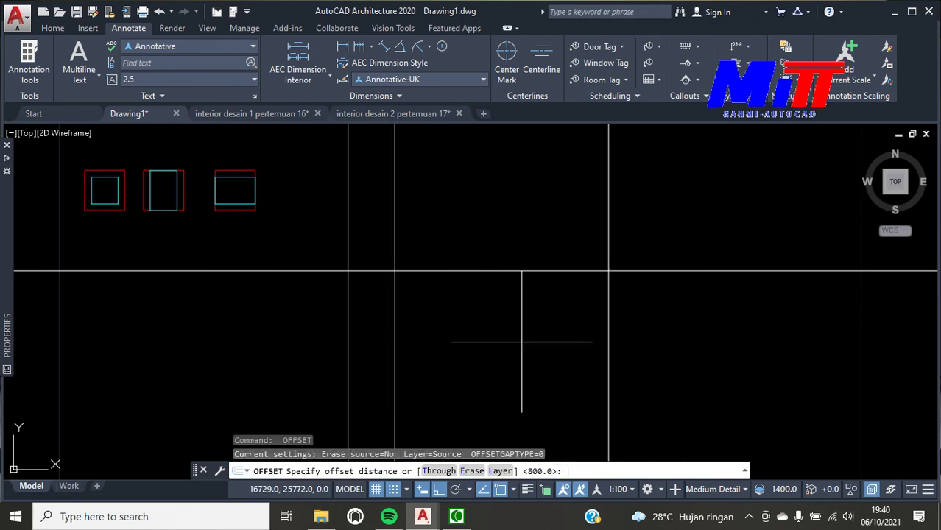
pyautogui.write('675')
pyautogui.press('Return')
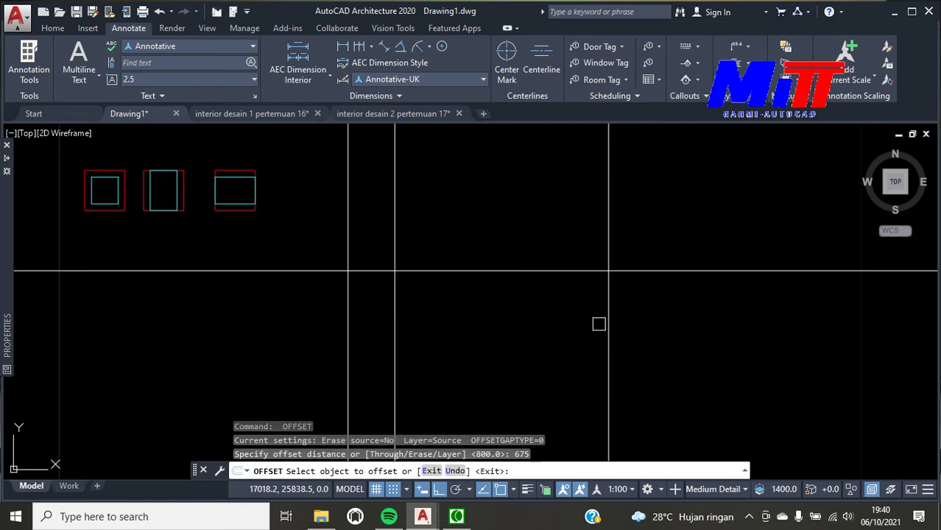
pyautogui.click(607, 318)
pyautogui.click(674, 315)
# Continue the vertical grid lines rightward at 600, 400, 600 and 750 spacings
pyautogui.scroll(-2, 507, 349)
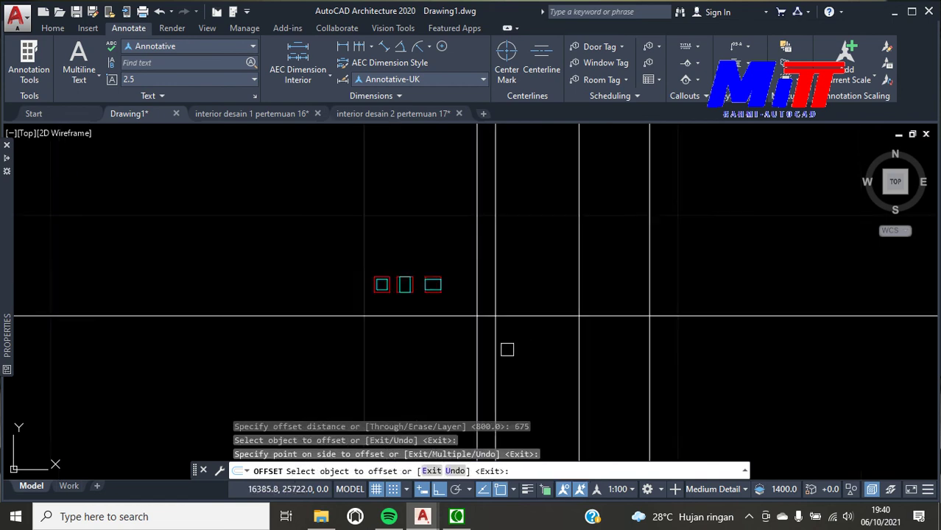
pyautogui.scroll(-2, 636, 362)
pyautogui.press('Return')
pyautogui.press('Return')
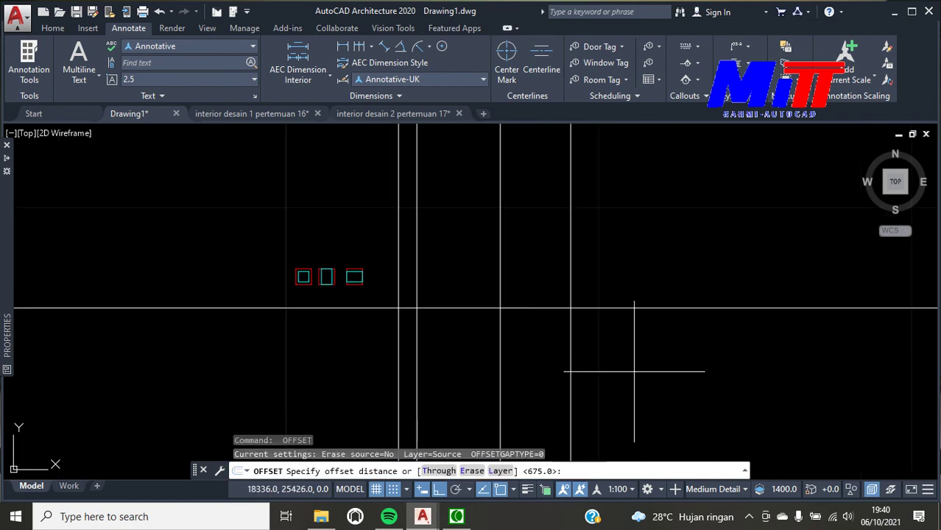
pyautogui.write('600')
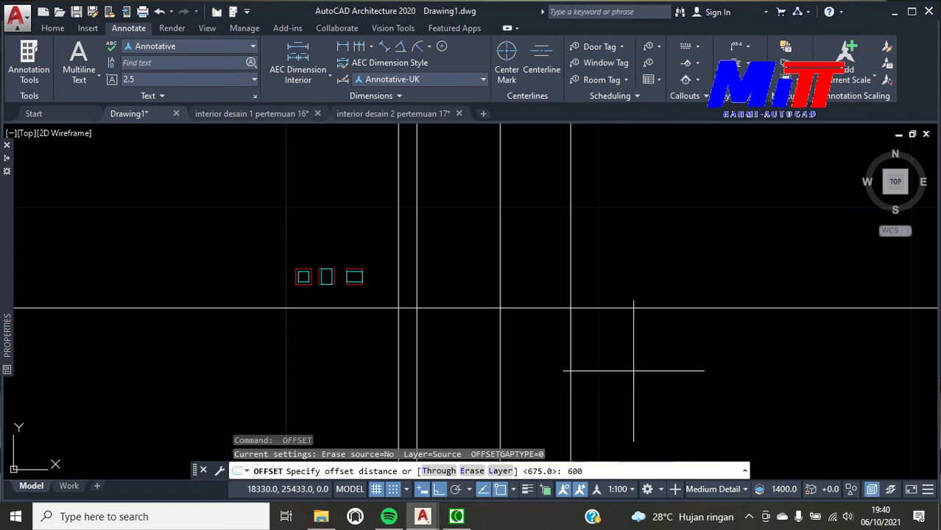
pyautogui.press('Return')
pyautogui.click(572, 365)
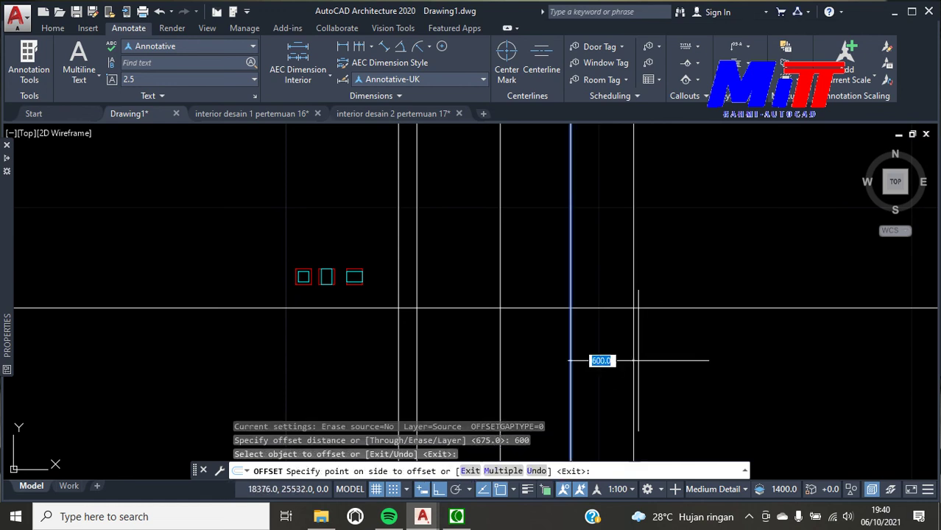
pyautogui.click(637, 360)
pyautogui.press('Return')
pyautogui.press('Return')
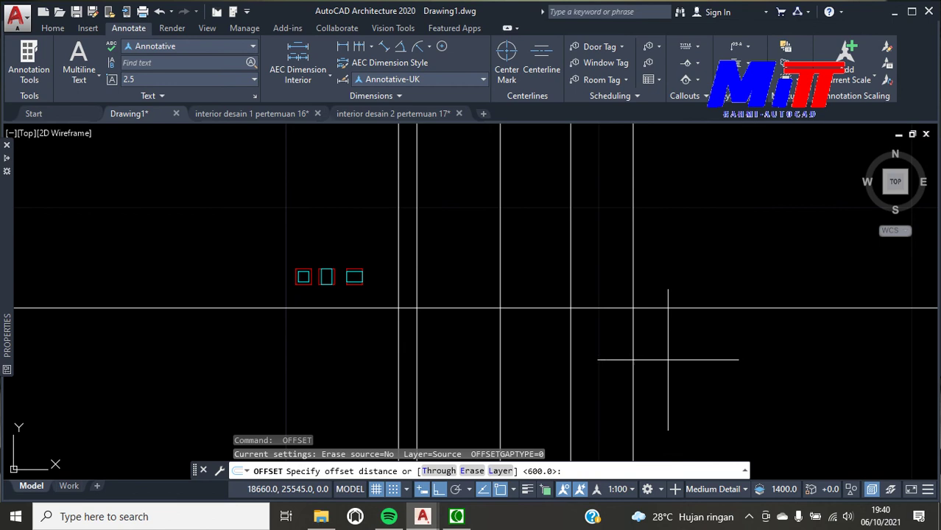
pyautogui.write('400')
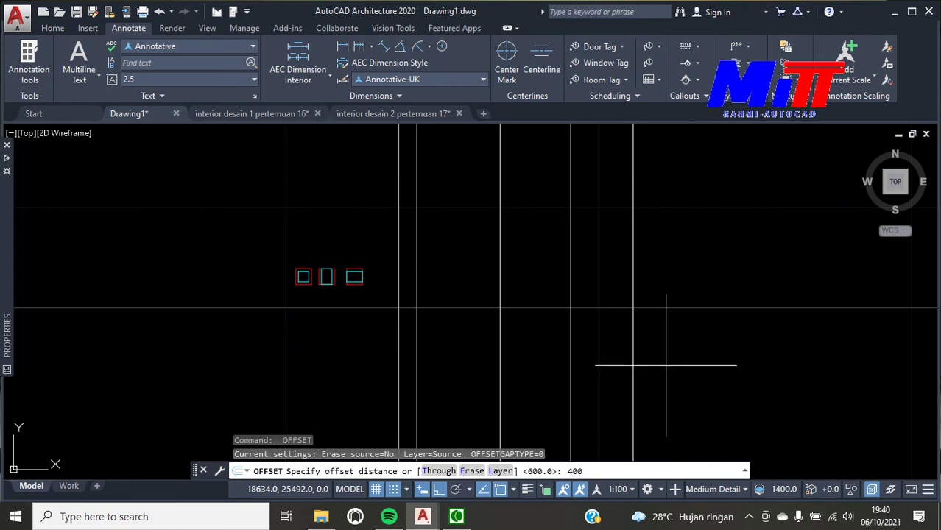
pyautogui.press('Return')
pyautogui.click(638, 376)
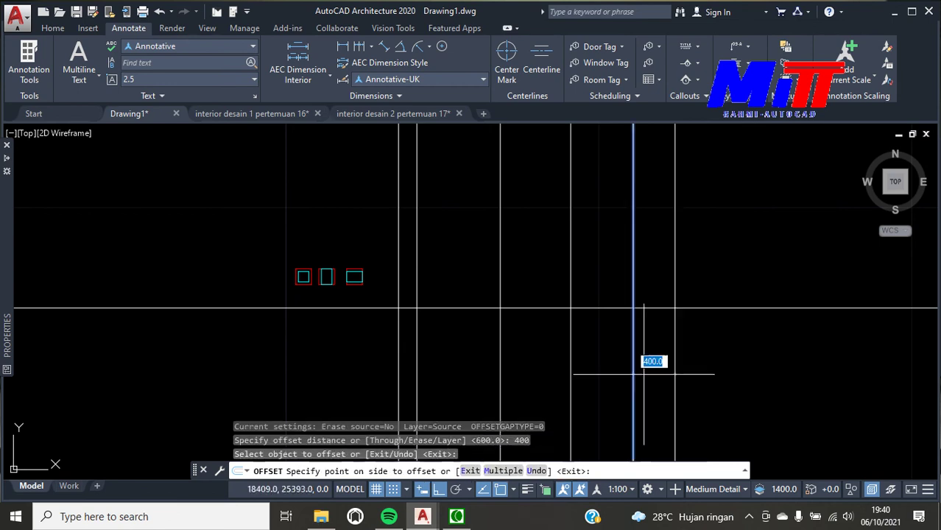
pyautogui.click(692, 369)
pyautogui.press('Return')
pyautogui.press('Return')
pyautogui.write('600')
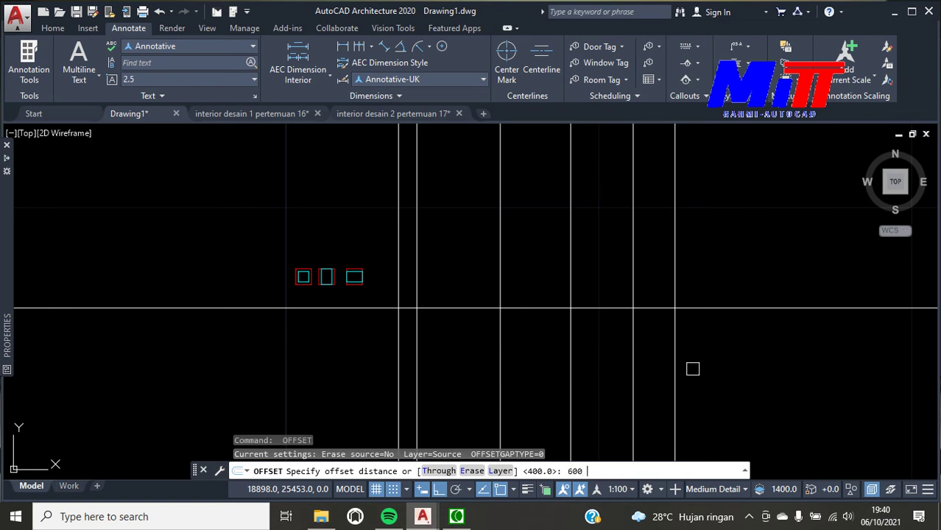
pyautogui.press('Return')
pyautogui.click(675, 370)
pyautogui.click(730, 369)
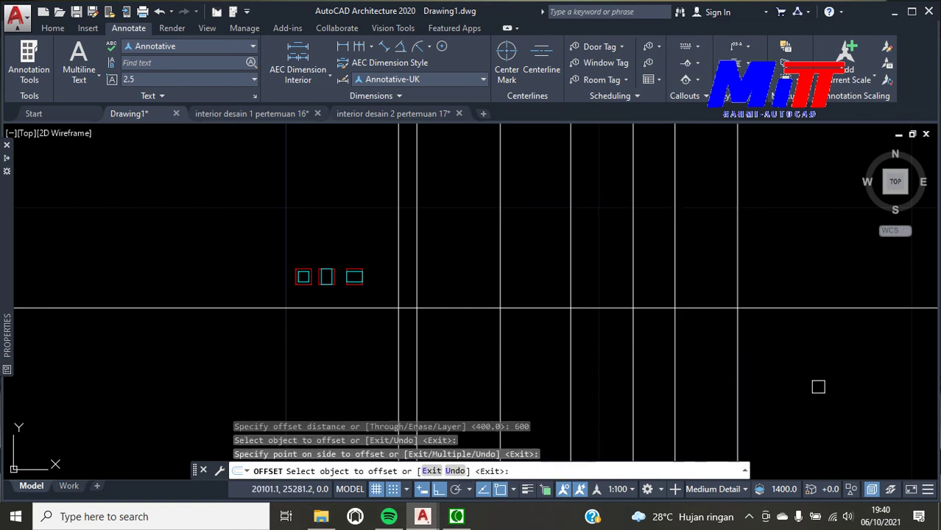
pyautogui.press('Return')
pyautogui.press('Return')
pyautogui.write('750')
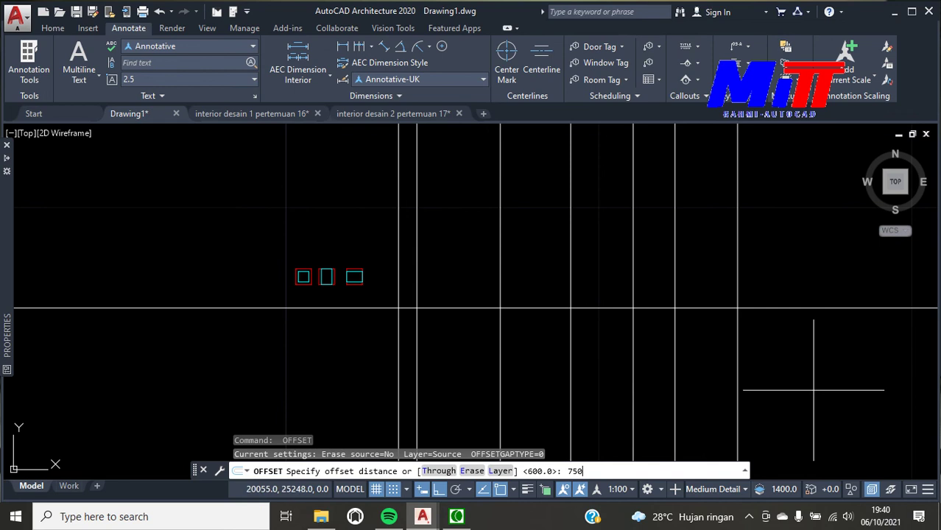
pyautogui.press('Return')
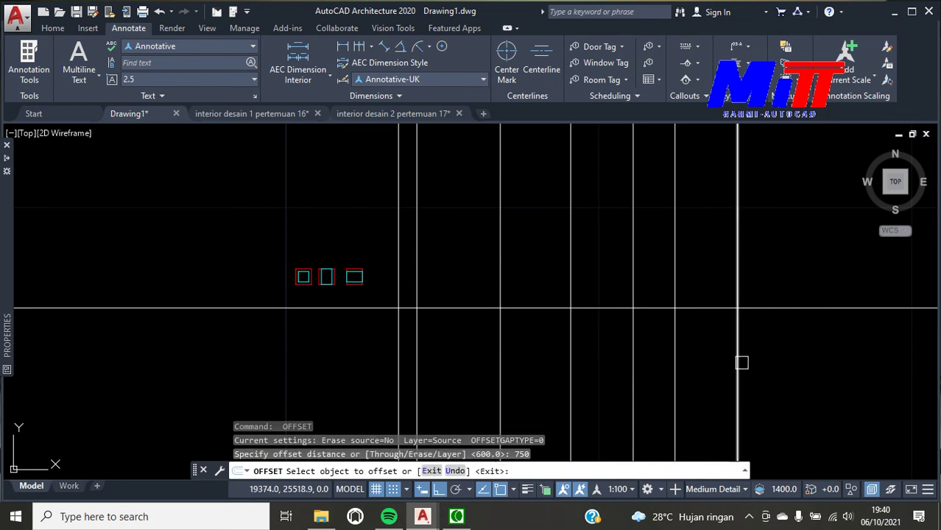
pyautogui.click(739, 362)
pyautogui.click(817, 366)
# Offset the horizontal grid line downward by 2000, then the new line by 3000
pyautogui.scroll(-3, 673, 319)
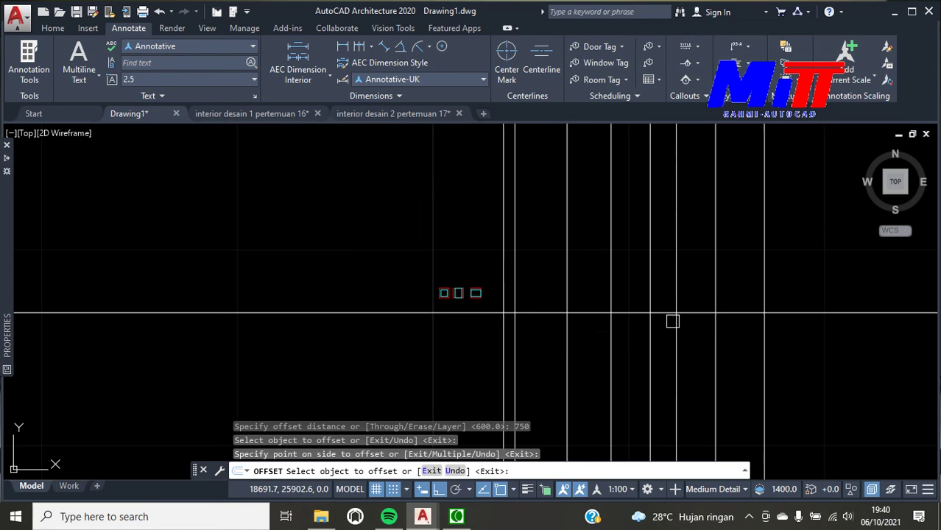
pyautogui.scroll(-1, 672, 321)
pyautogui.moveTo(748, 402); pyautogui.dragTo(749, 272, button='middle')
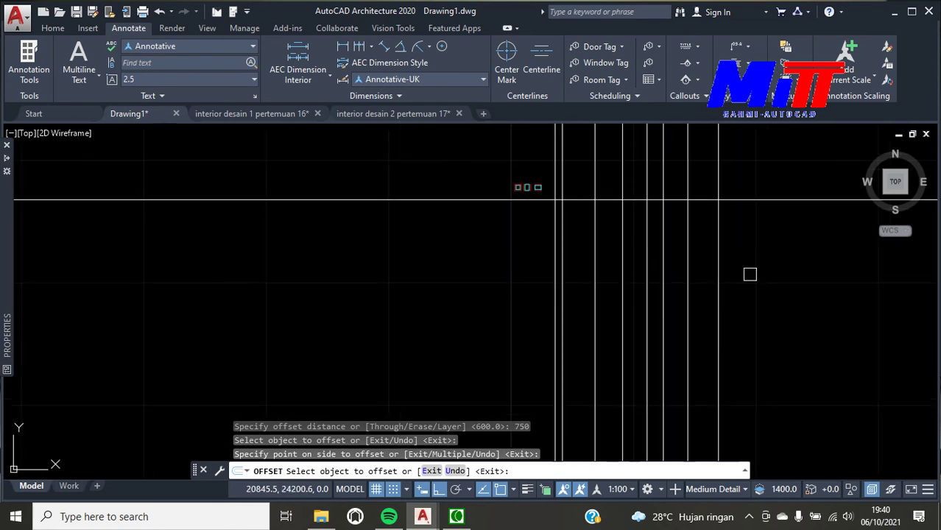
pyautogui.scroll(2, 748, 252)
pyautogui.press('Return')
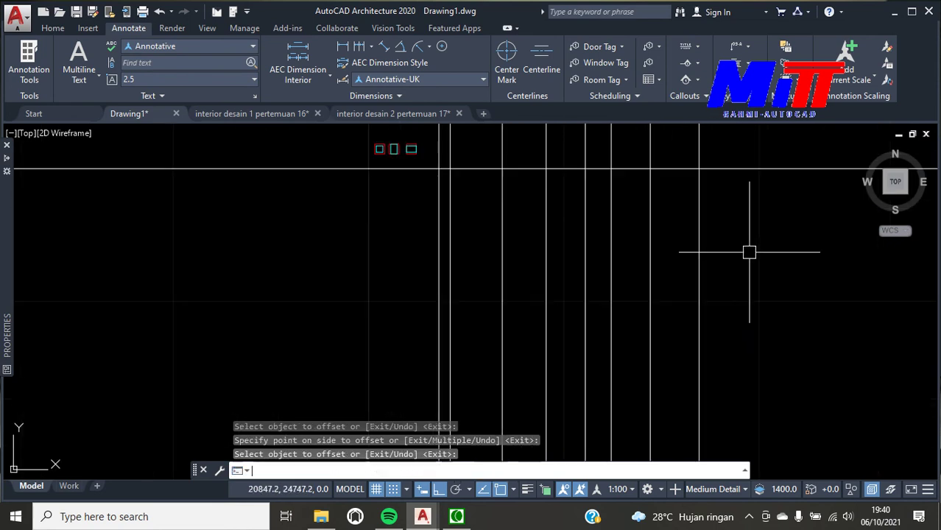
pyautogui.press('Return')
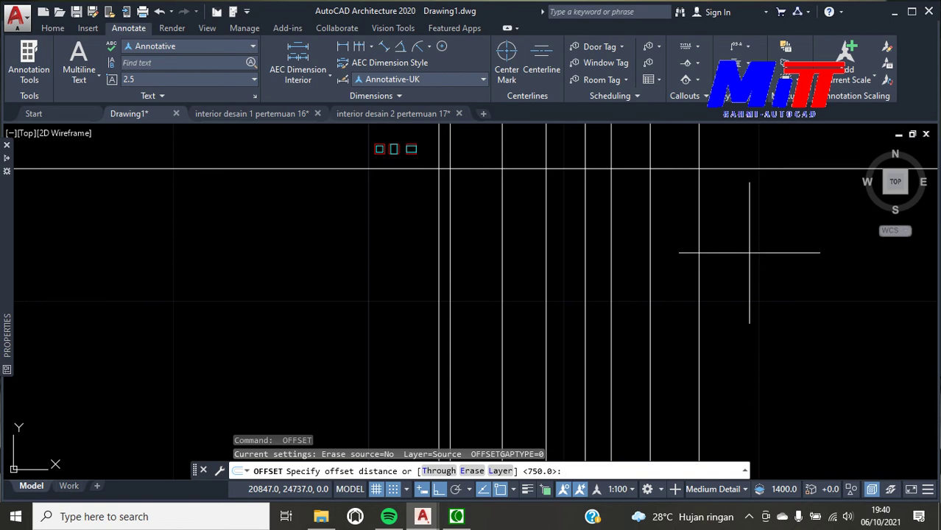
pyautogui.write('2000')
pyautogui.press('Return')
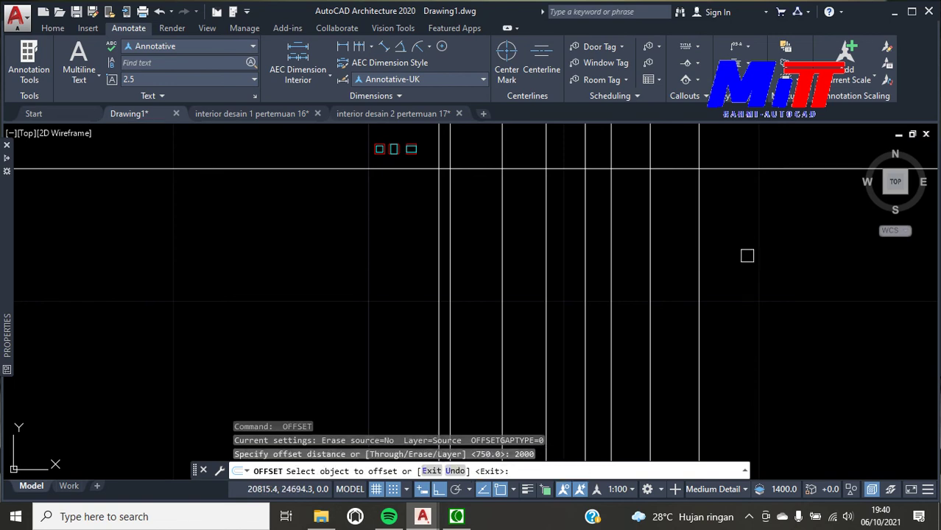
pyautogui.click(745, 169)
pyautogui.click(720, 231)
pyautogui.press('Return')
pyautogui.press('Return')
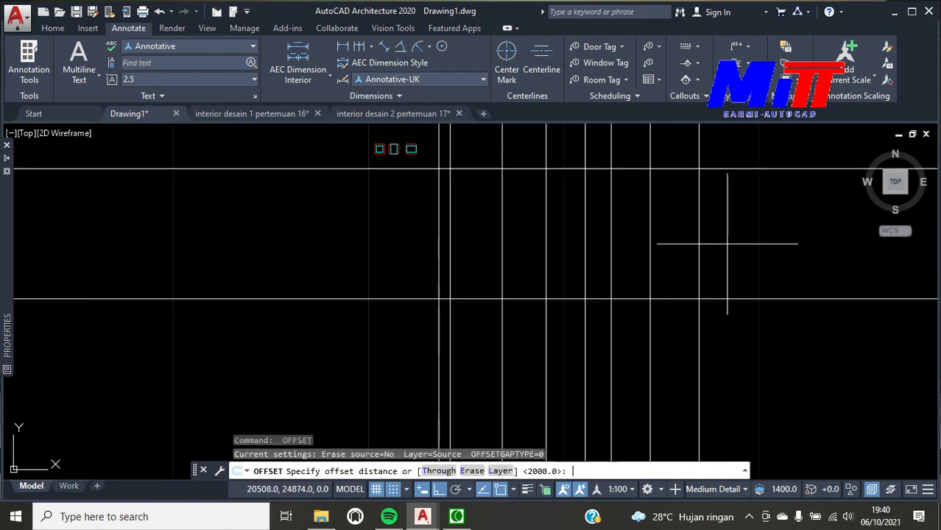
pyautogui.write('3000')
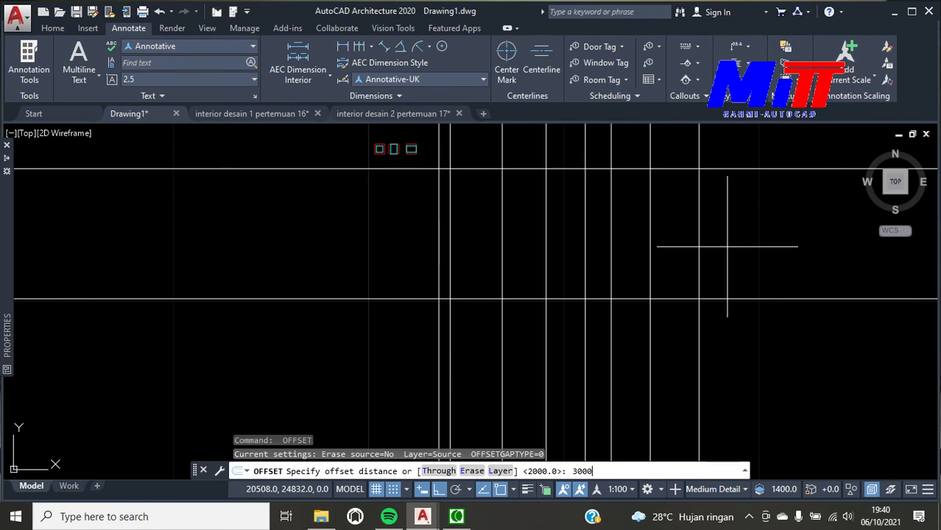
pyautogui.press('Return')
pyautogui.click(733, 301)
pyautogui.click(729, 341)
# Add another horizontal grid line 2000 below the lower horizontal line
pyautogui.scroll(-2, 714, 314)
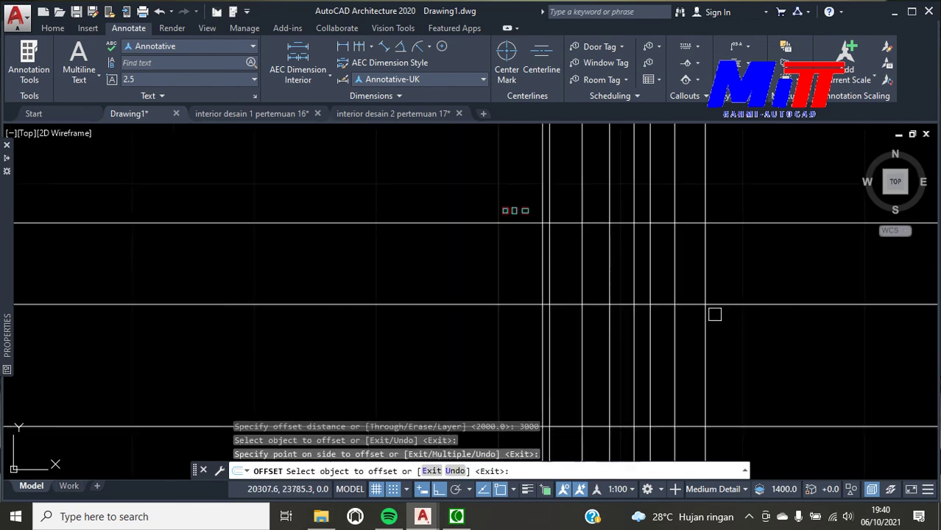
pyautogui.scroll(2, 725, 397)
pyautogui.press('Return')
pyautogui.press('Return')
pyautogui.write('2000')
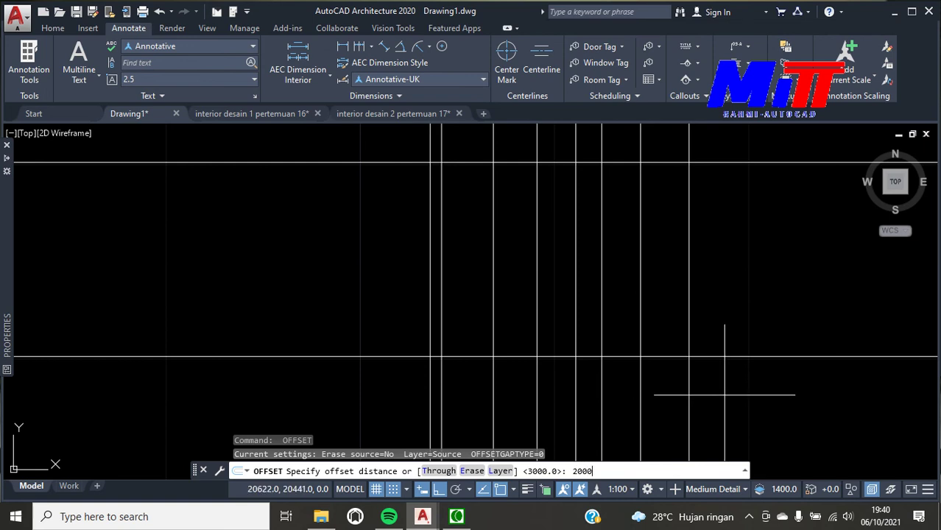
pyautogui.press('Return')
pyautogui.scroll(-2, 704, 320)
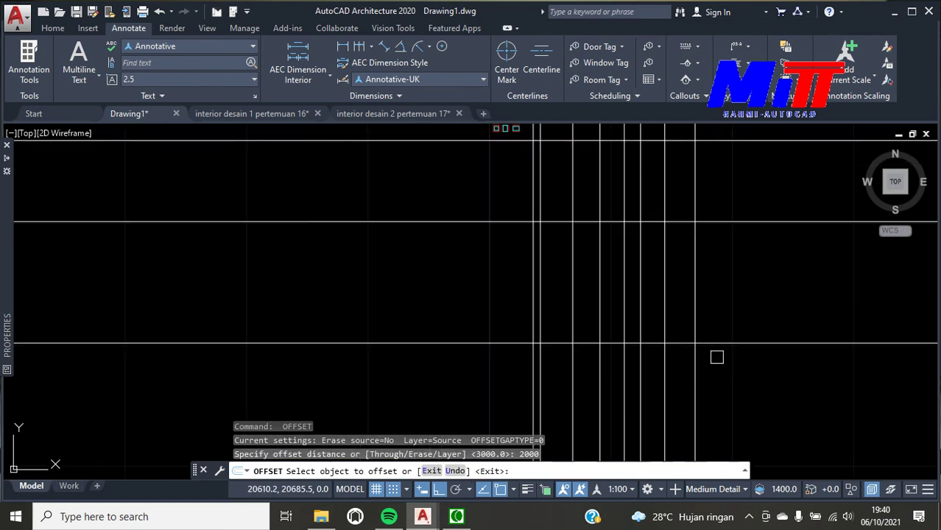
pyautogui.click(717, 343)
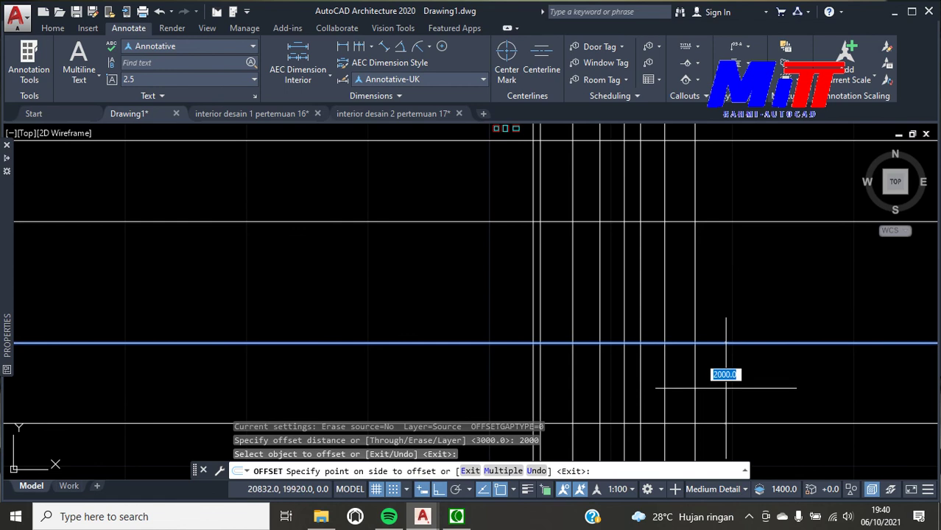
pyautogui.click(726, 387)
pyautogui.press('Escape')
pyautogui.scroll(-1, 537, 145)
pyautogui.scroll(-1, 513, 202)
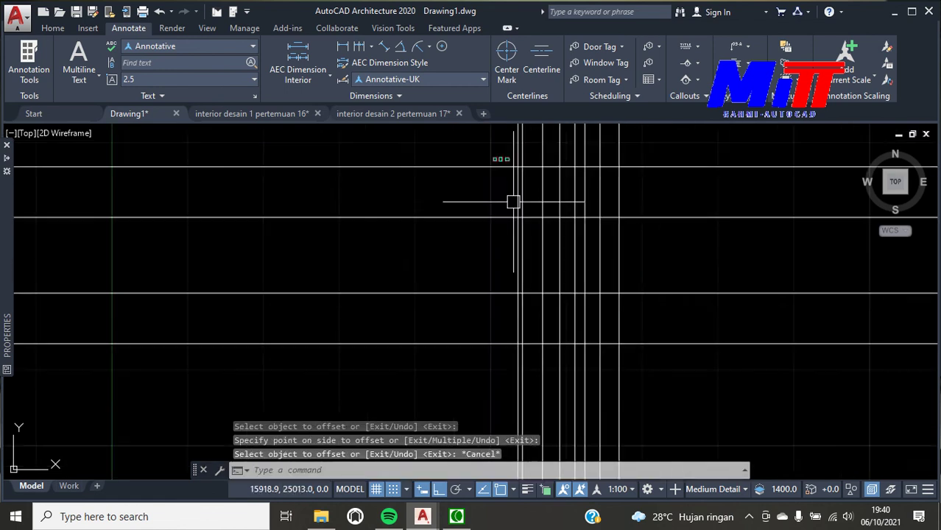
pyautogui.scroll(-3, 519, 208)
pyautogui.scroll(2, 545, 183)
pyautogui.scroll(-1, 542, 220)
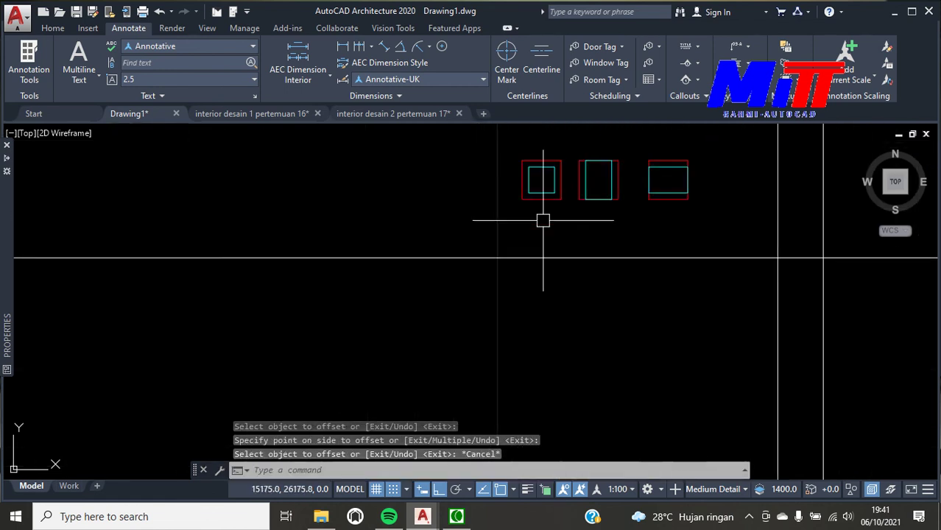
pyautogui.scroll(3, 535, 148)
# Copy the square column box from its centre onto a first grid intersection
pyautogui.click(492, 160)
pyautogui.click(638, 263)
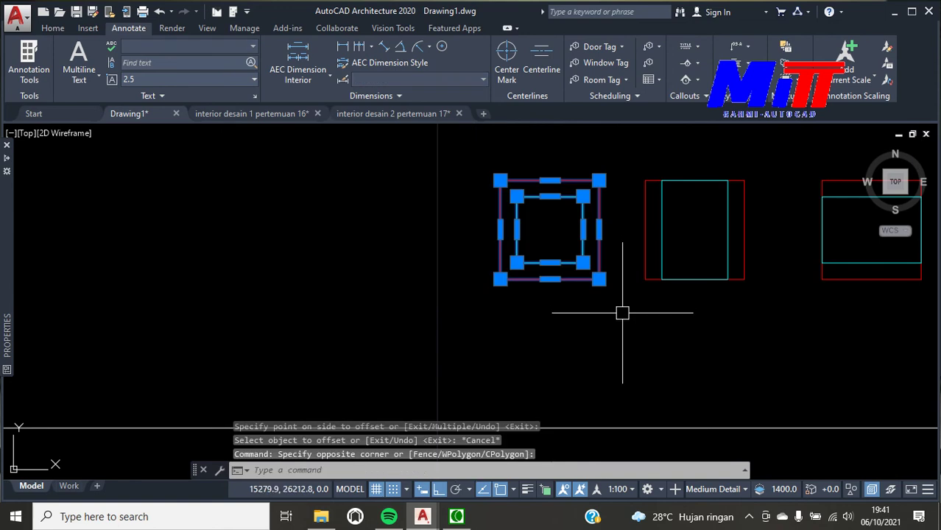
pyautogui.write('co')
pyautogui.press('Return')
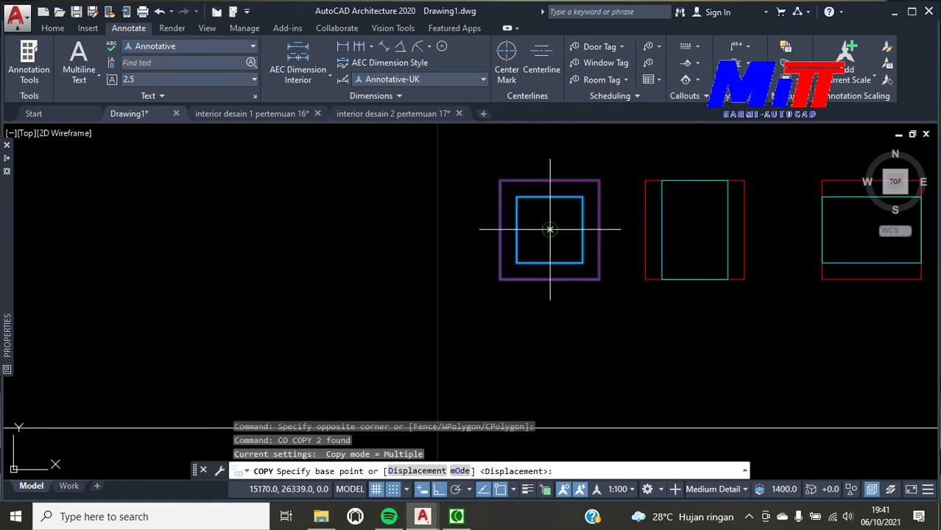
pyautogui.click(550, 229)
pyautogui.scroll(-3, 535, 241)
pyautogui.scroll(3, 623, 273)
pyautogui.scroll(1, 547, 254)
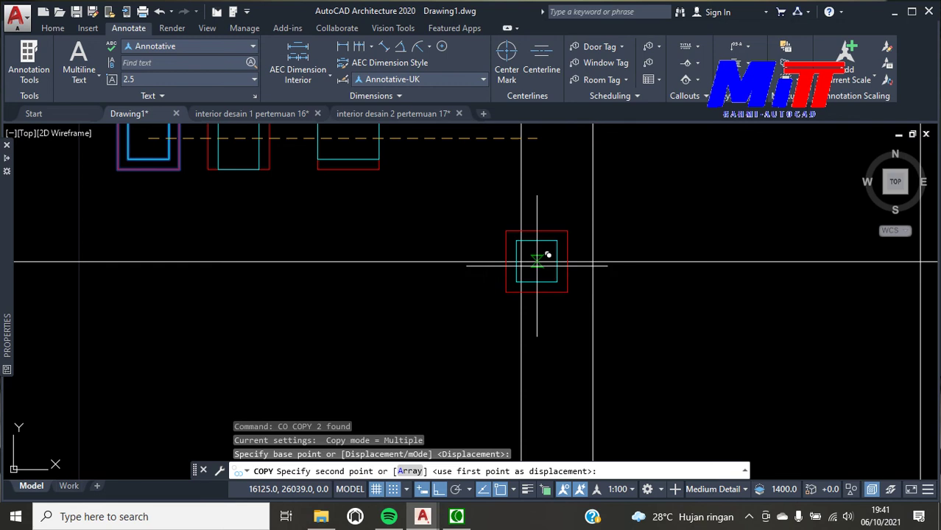
pyautogui.click(530, 250)
pyautogui.scroll(-5, 508, 266)
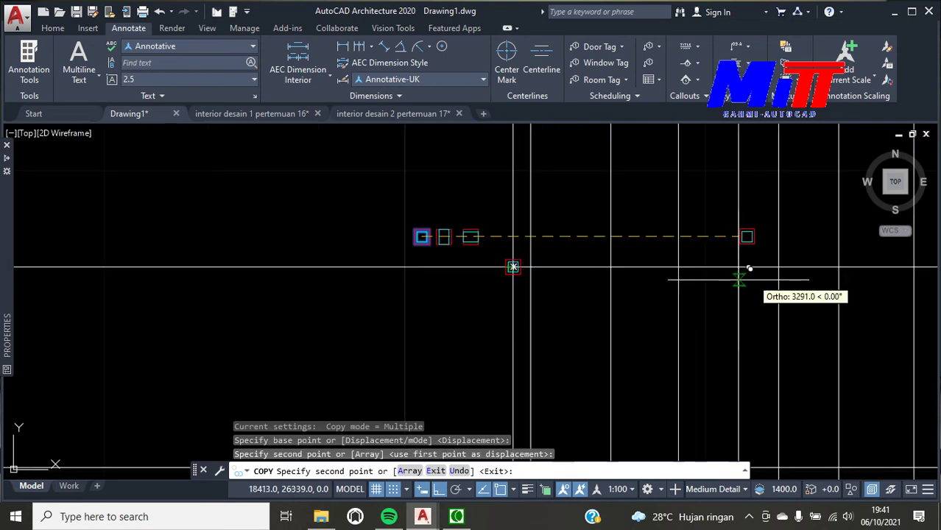
pyautogui.scroll(-2, 748, 270)
pyautogui.scroll(4, 863, 264)
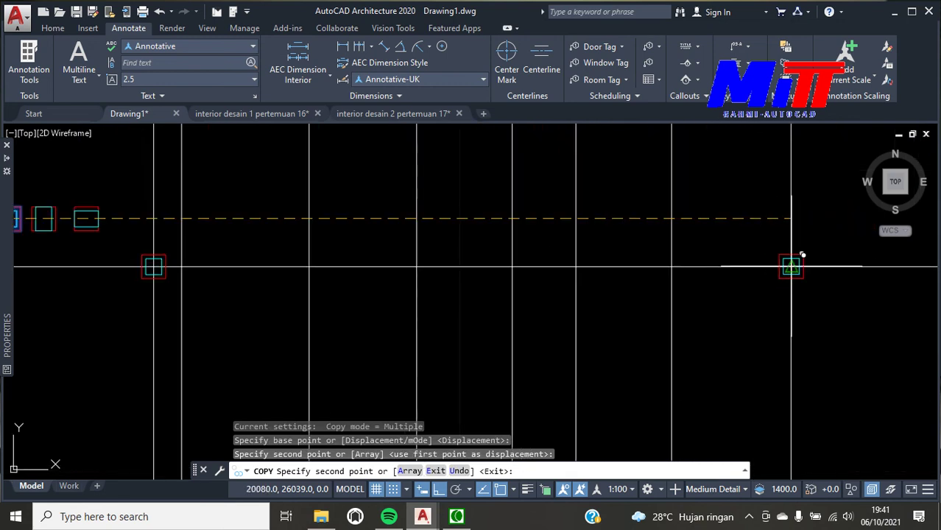
# Place three more square column copies at further grid intersections and end the copy
pyautogui.click(790, 226)
pyautogui.scroll(-2, 787, 294)
pyautogui.scroll(-2, 752, 371)
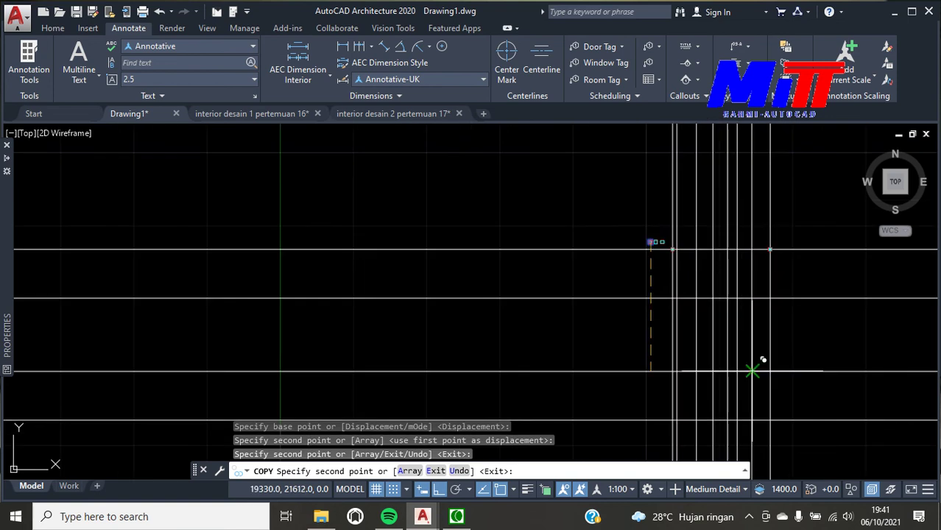
pyautogui.scroll(3, 779, 426)
pyautogui.scroll(3, 765, 404)
pyautogui.scroll(2, 747, 377)
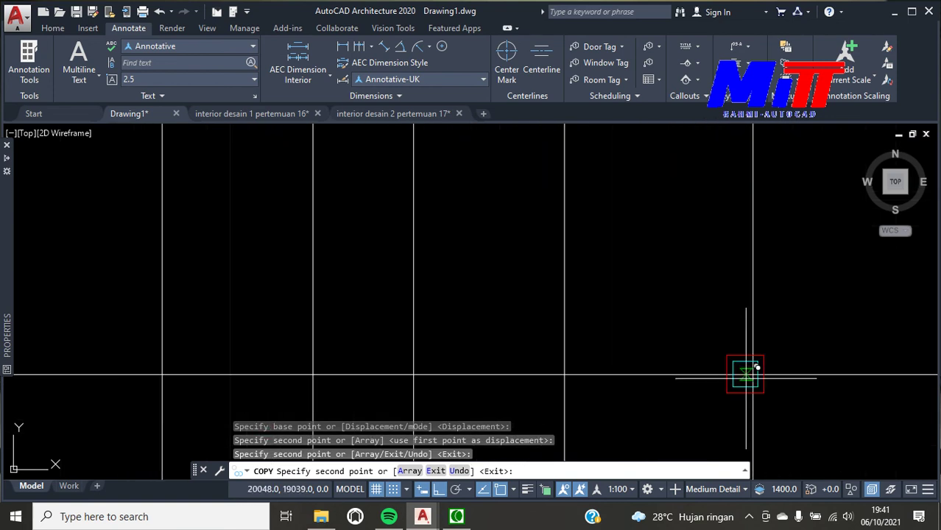
pyautogui.scroll(-2, 751, 372)
pyautogui.scroll(2, 758, 364)
pyautogui.click(765, 364)
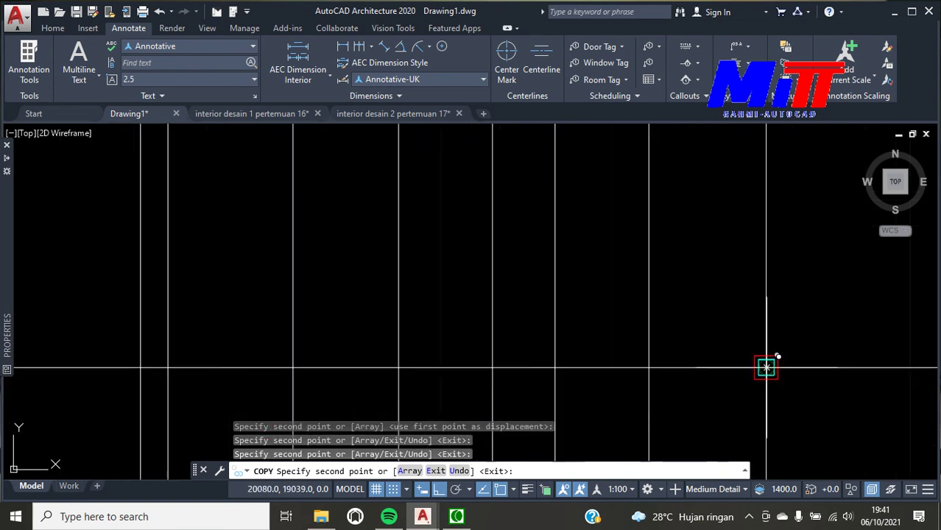
pyautogui.scroll(-2, 699, 368)
pyautogui.scroll(1, 545, 364)
pyautogui.scroll(3, 534, 360)
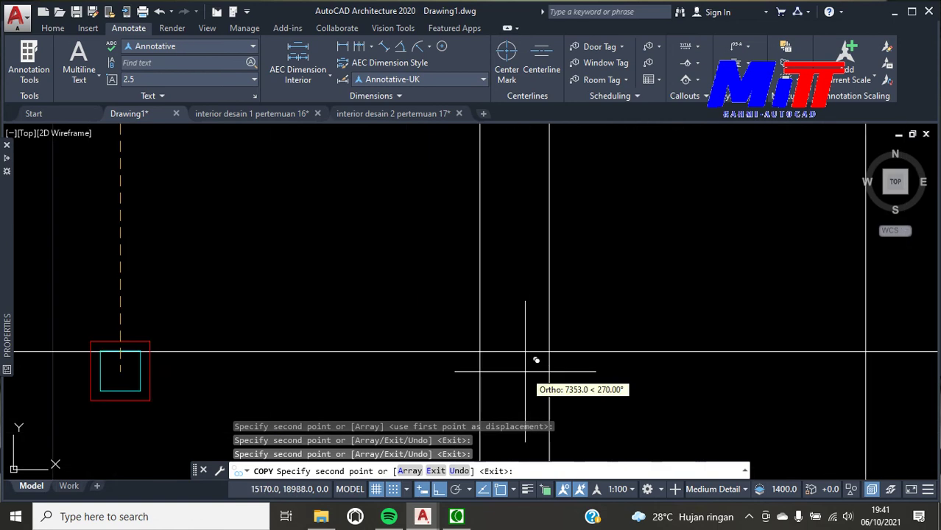
pyautogui.click(491, 340)
pyautogui.scroll(-2, 515, 354)
pyautogui.scroll(-1, 539, 361)
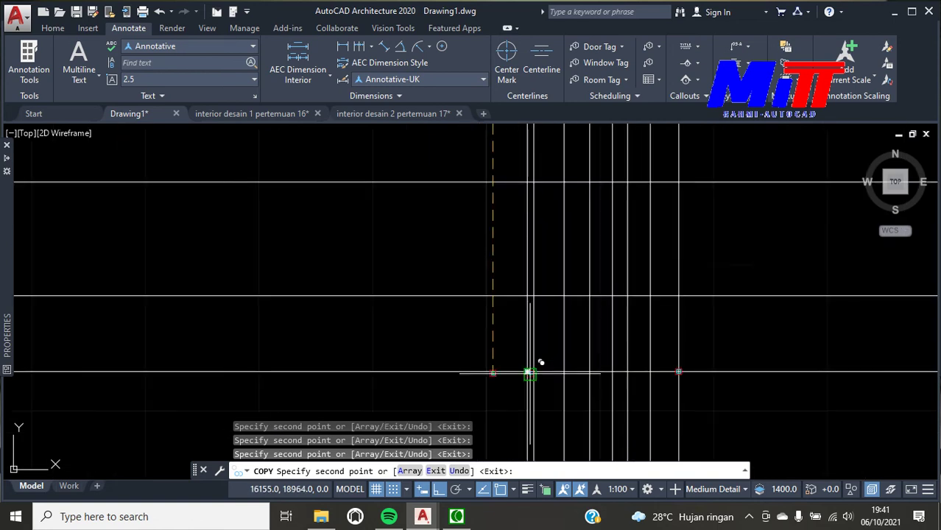
pyautogui.scroll(1, 530, 374)
pyautogui.scroll(1, 554, 279)
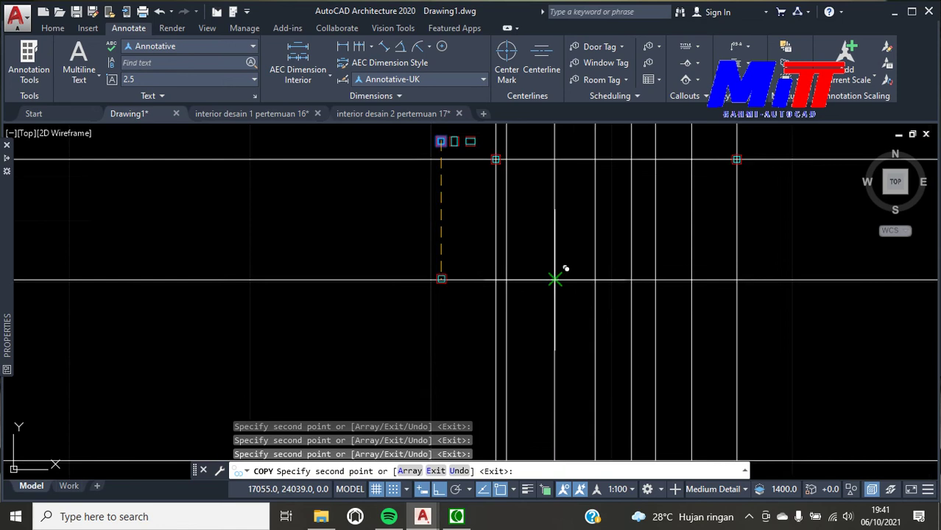
pyautogui.scroll(4, 555, 279)
pyautogui.scroll(-3, 564, 258)
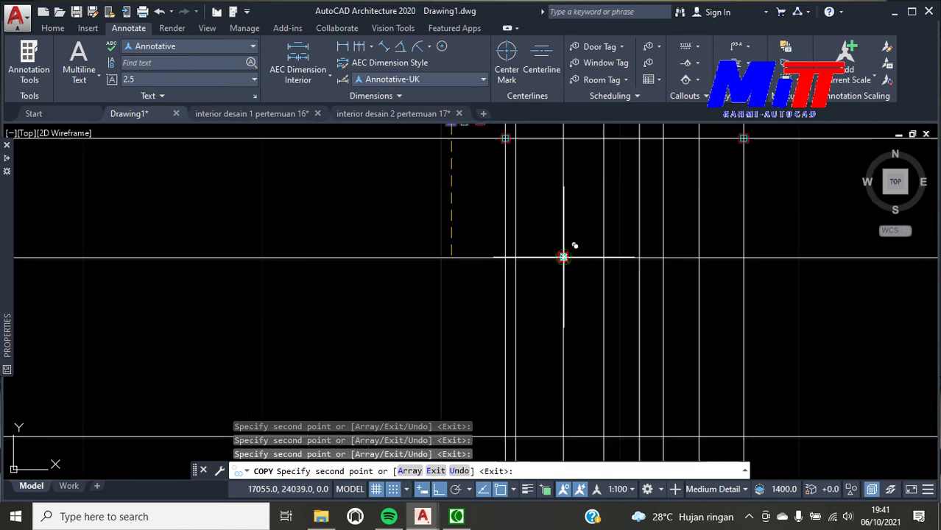
pyautogui.scroll(-1, 562, 367)
pyautogui.scroll(4, 571, 426)
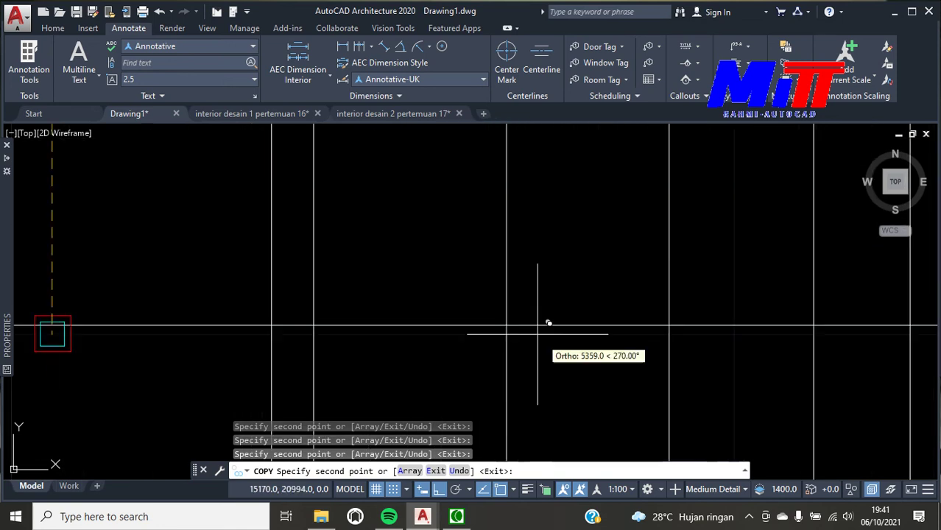
pyautogui.press('Escape')
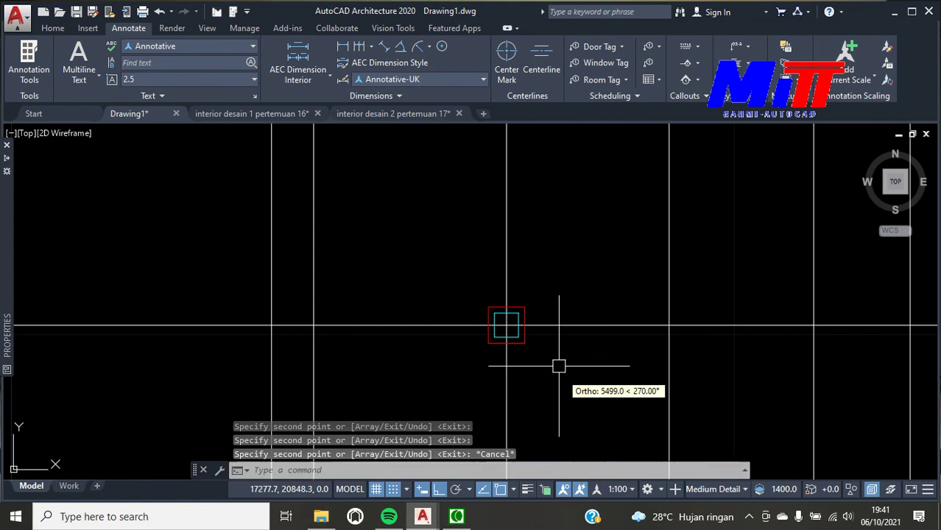
pyautogui.scroll(-2, 553, 365)
pyautogui.scroll(-2, 548, 361)
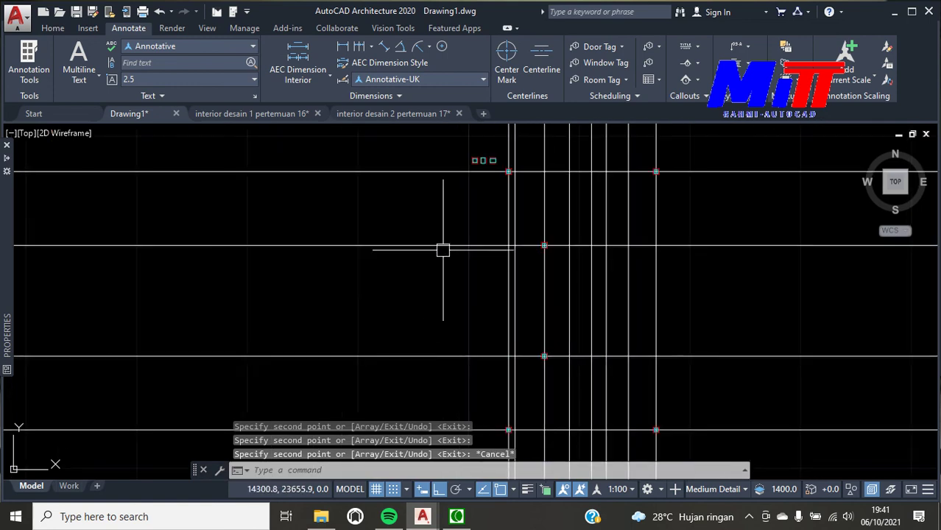
pyautogui.scroll(1, 486, 182)
pyautogui.scroll(2, 508, 216)
pyautogui.scroll(3, 479, 164)
pyautogui.scroll(-2, 478, 164)
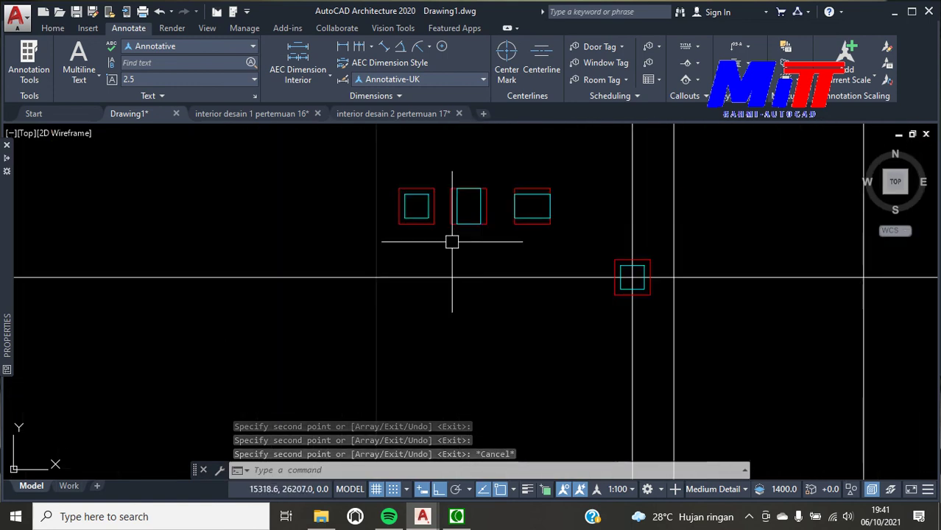
pyautogui.scroll(2, 452, 241)
# Copy the wide rectangular column box onto a first grid intersection with CO
pyautogui.click(587, 178)
pyautogui.click(734, 375)
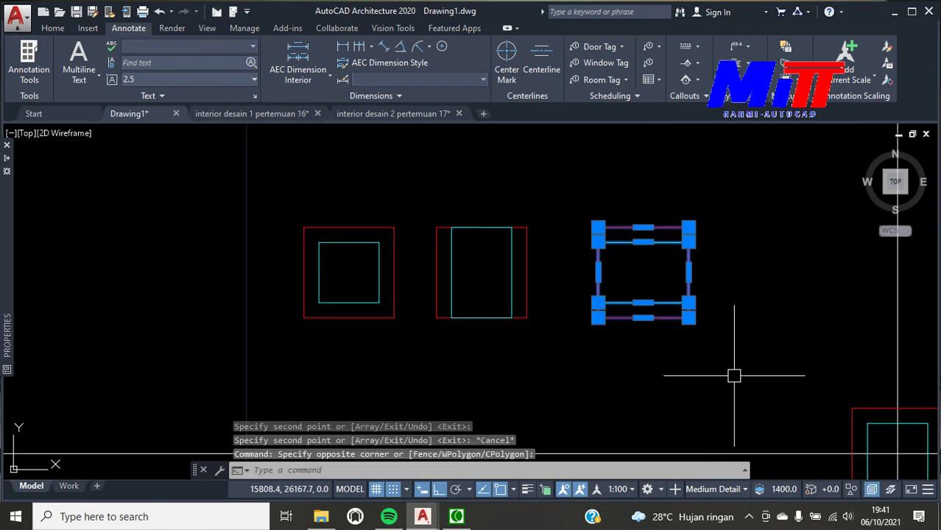
pyautogui.write('co')
pyautogui.press('Return')
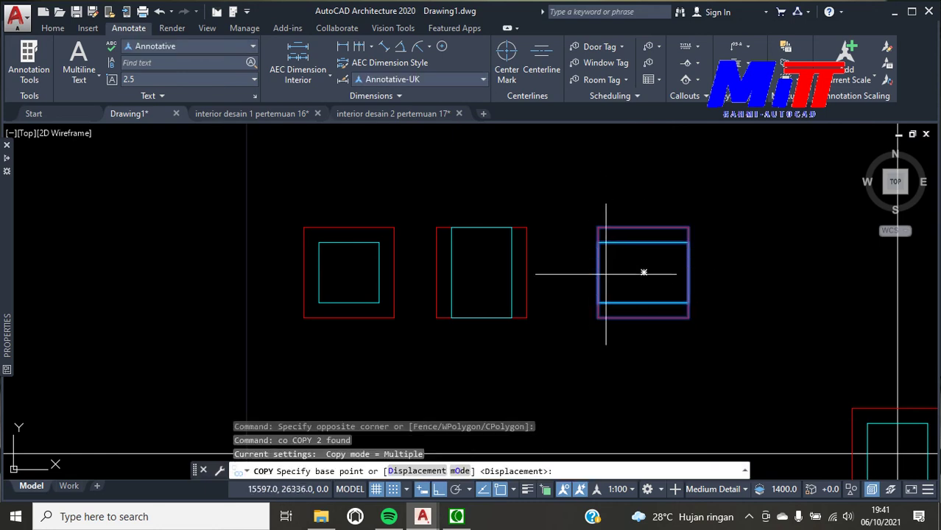
pyautogui.click(598, 272)
pyautogui.scroll(-3, 582, 313)
pyautogui.scroll(3, 713, 343)
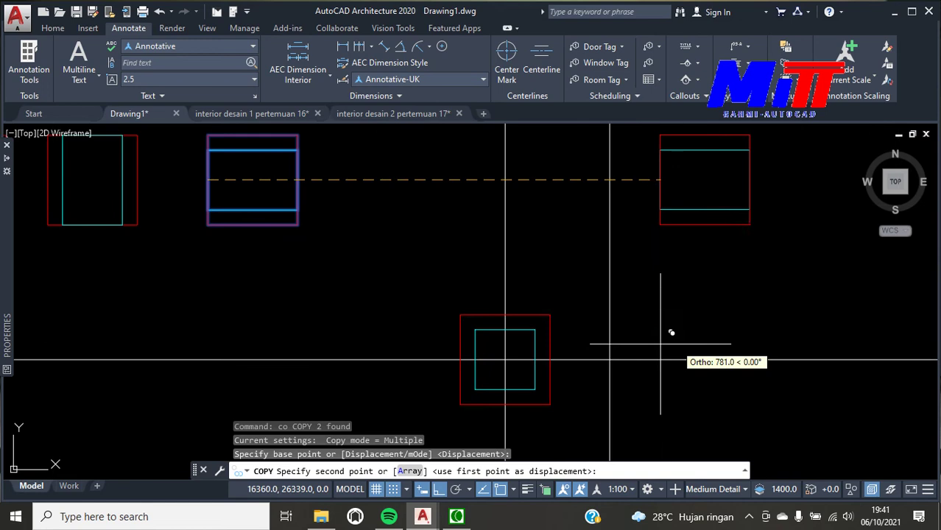
pyautogui.click(554, 352)
pyautogui.scroll(-3, 603, 311)
pyautogui.scroll(-2, 602, 313)
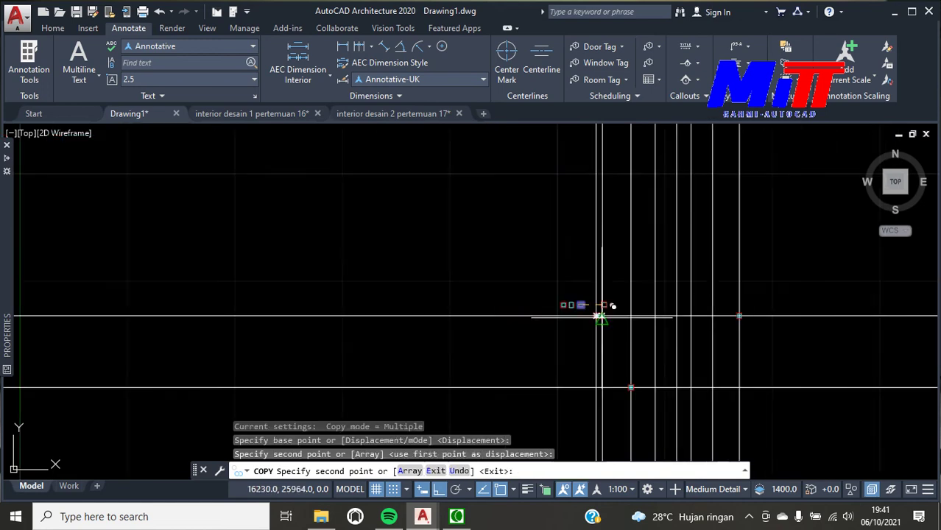
pyautogui.scroll(5, 589, 379)
pyautogui.scroll(2, 571, 365)
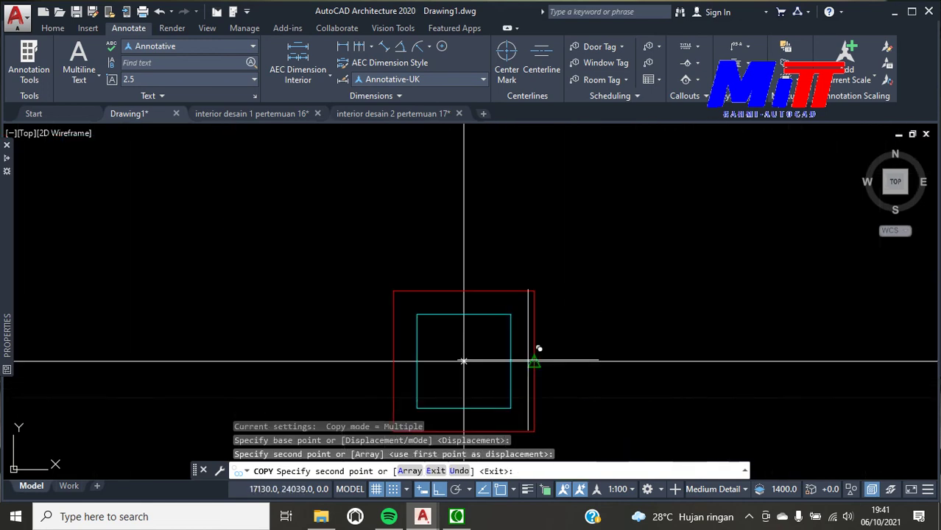
# Place two more wide rectangle copies at other intersections and finish the copy run
pyautogui.click(545, 331)
pyautogui.scroll(-3, 594, 269)
pyautogui.scroll(5, 585, 302)
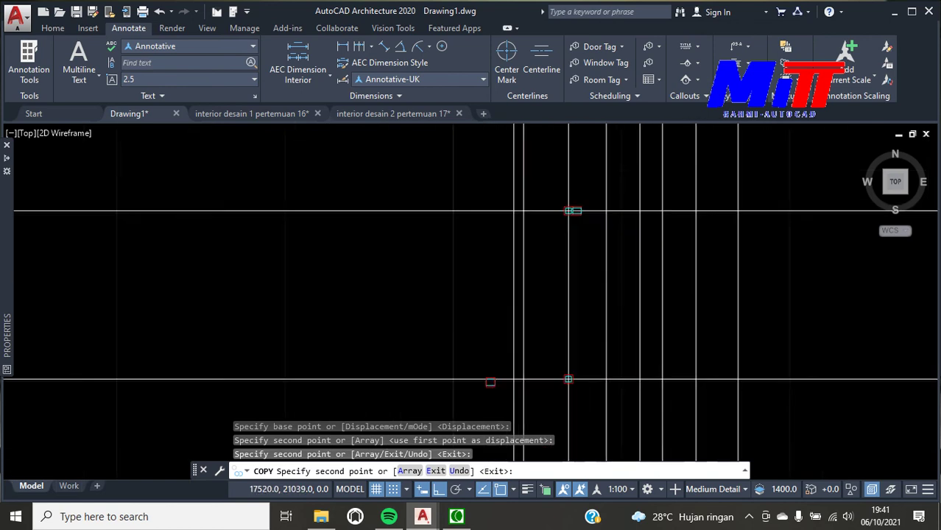
pyautogui.scroll(5, 541, 375)
pyautogui.scroll(-5, 460, 339)
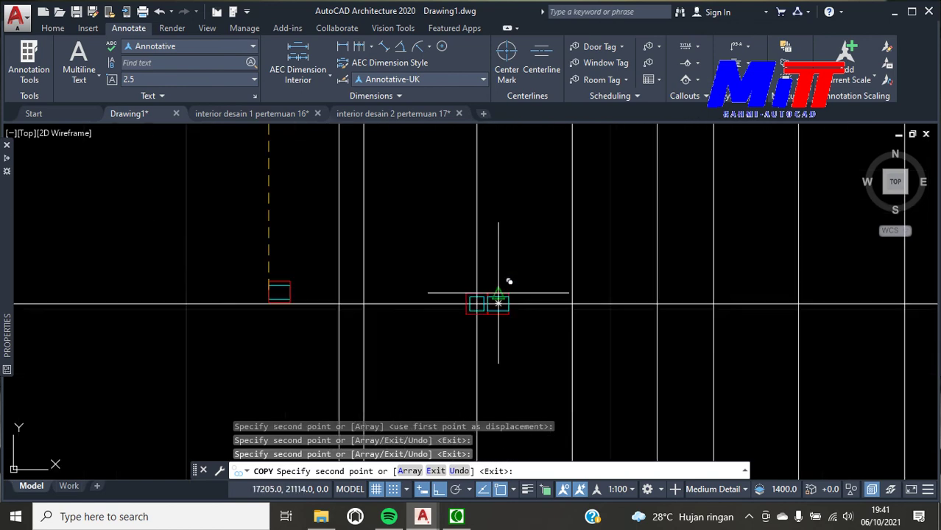
pyautogui.scroll(-4, 506, 279)
pyautogui.scroll(4, 485, 400)
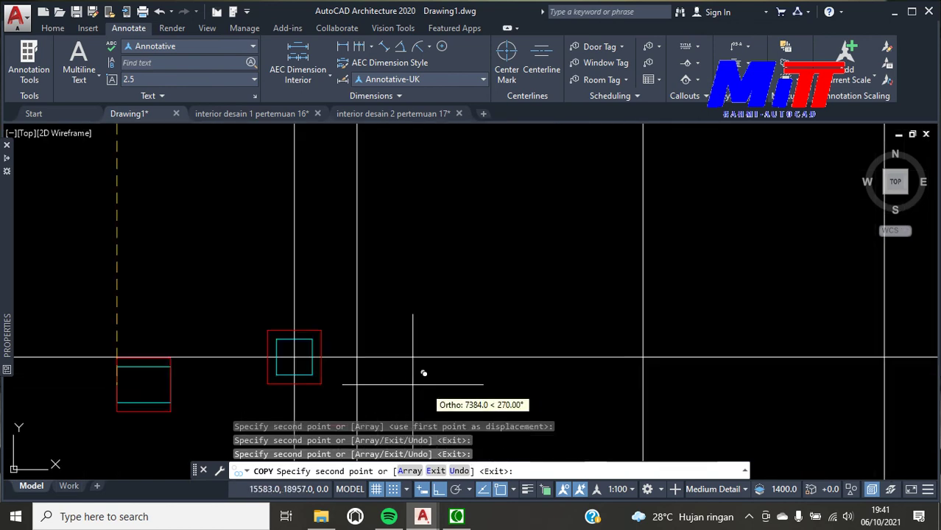
pyautogui.click(347, 368)
pyautogui.press('Escape')
pyautogui.scroll(-3, 426, 329)
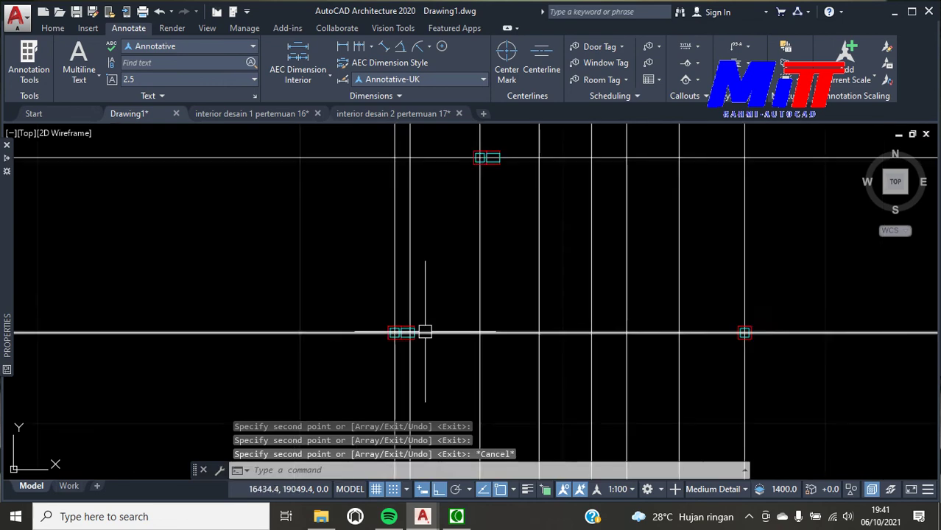
pyautogui.scroll(3, 413, 285)
pyautogui.scroll(3, 399, 223)
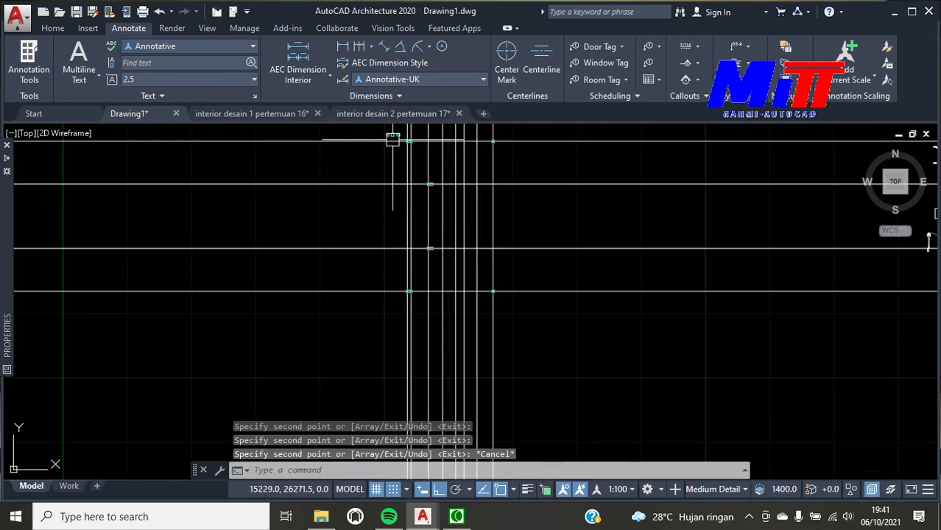
pyautogui.scroll(3, 392, 136)
# Copy the tall middle column box onto a first grid intersection
pyautogui.scroll(3, 335, 137)
pyautogui.click(341, 163)
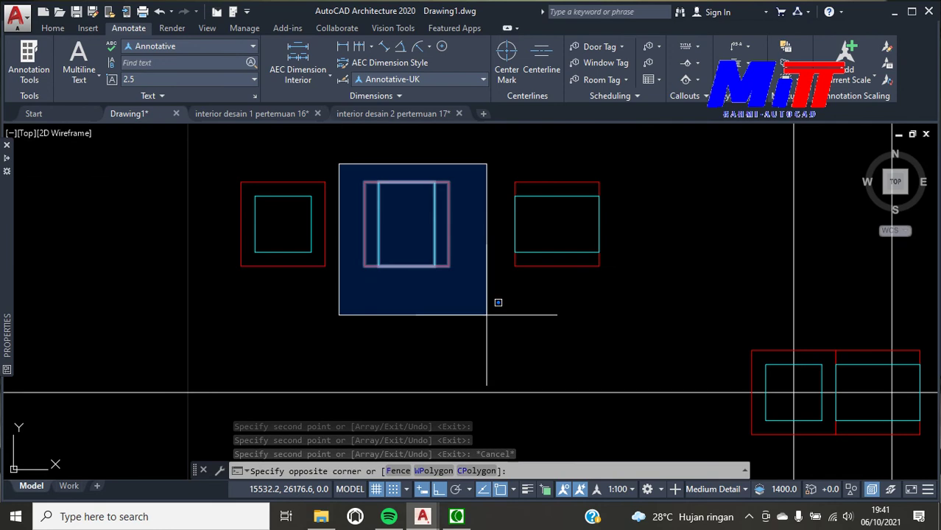
pyautogui.click(480, 311)
pyautogui.write('co')
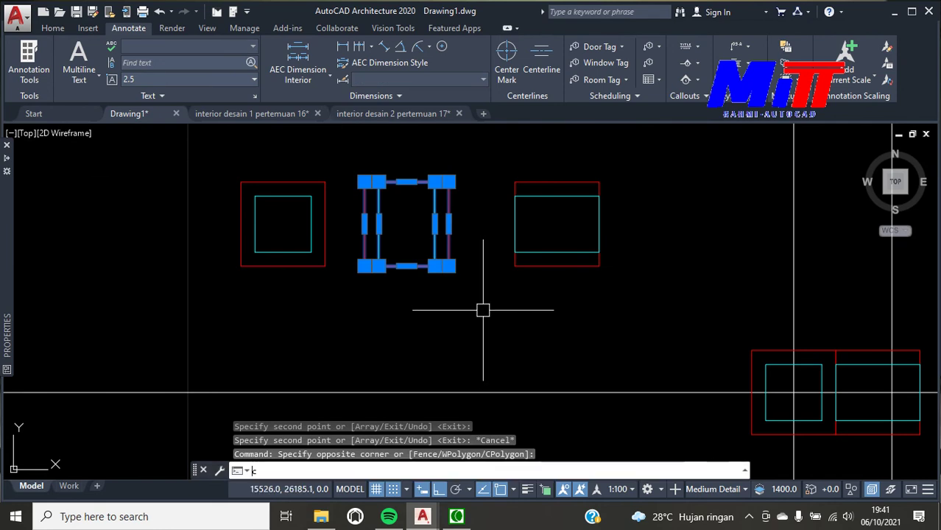
pyautogui.press('Return')
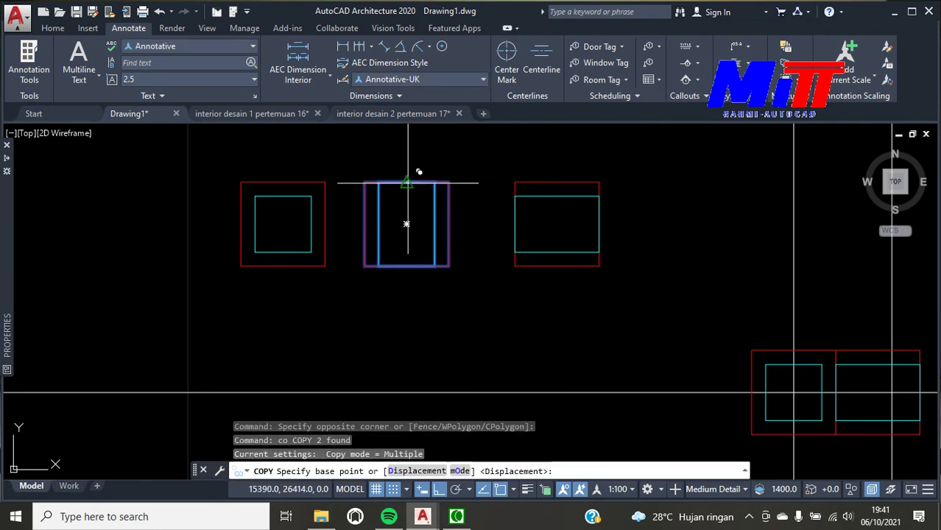
pyautogui.click(418, 174)
pyautogui.scroll(-5, 519, 240)
pyautogui.scroll(5, 606, 304)
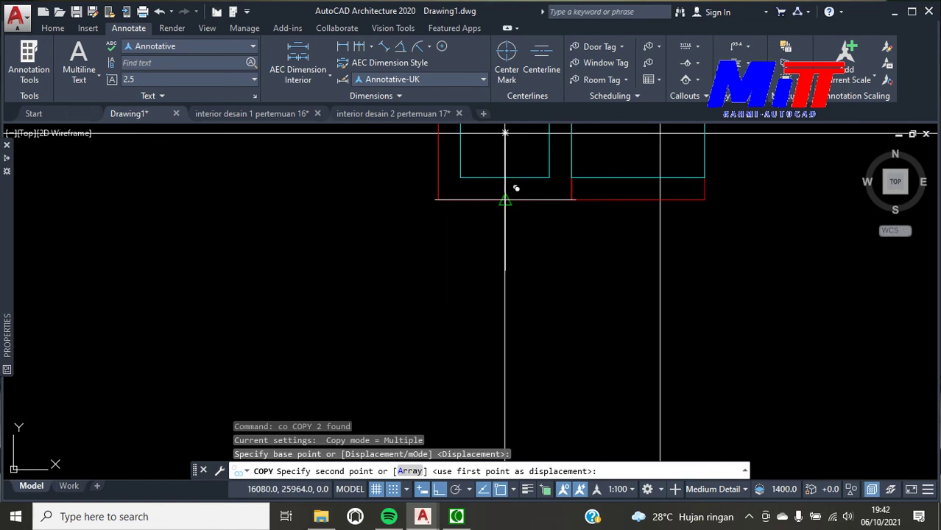
pyautogui.click(514, 195)
pyautogui.scroll(-4, 514, 214)
pyautogui.scroll(1, 683, 273)
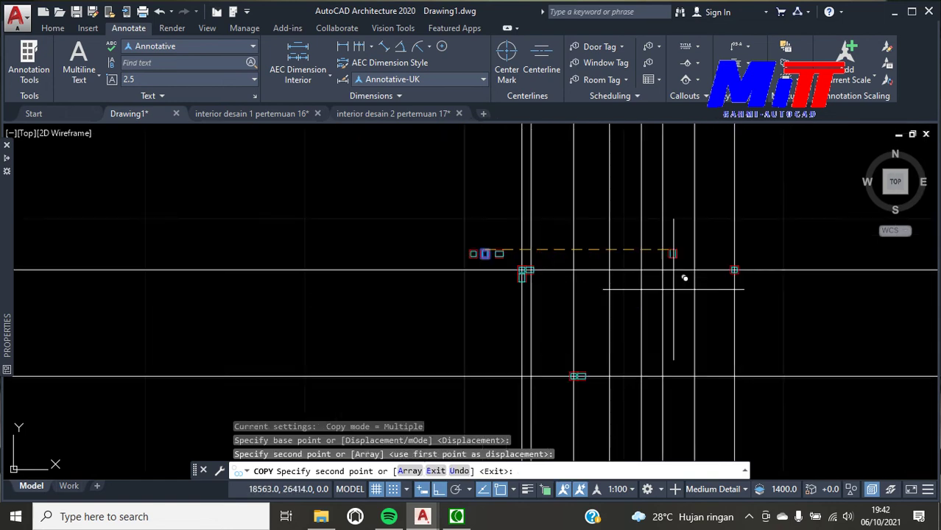
pyautogui.scroll(1, 745, 263)
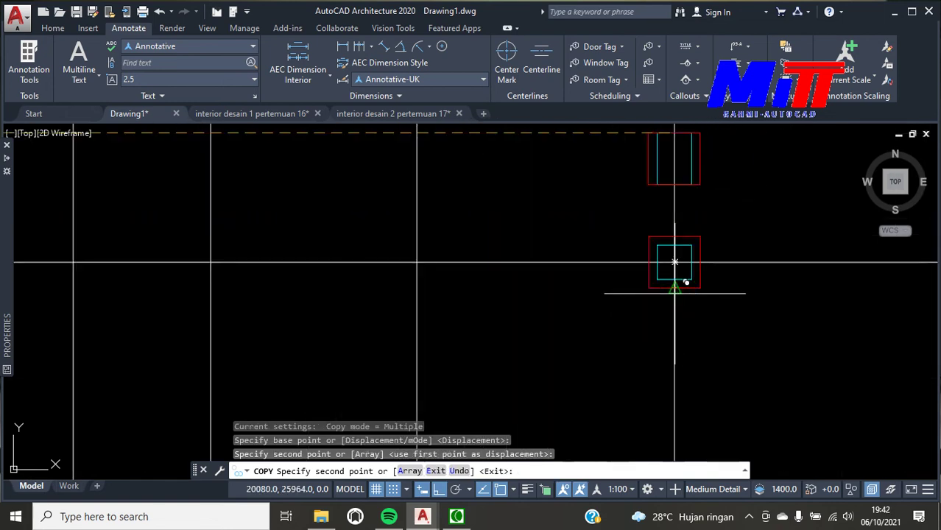
# Place two more tall column box copies at grid intersections and end copying
pyautogui.click(672, 254)
pyautogui.scroll(-3, 679, 237)
pyautogui.scroll(8, 527, 361)
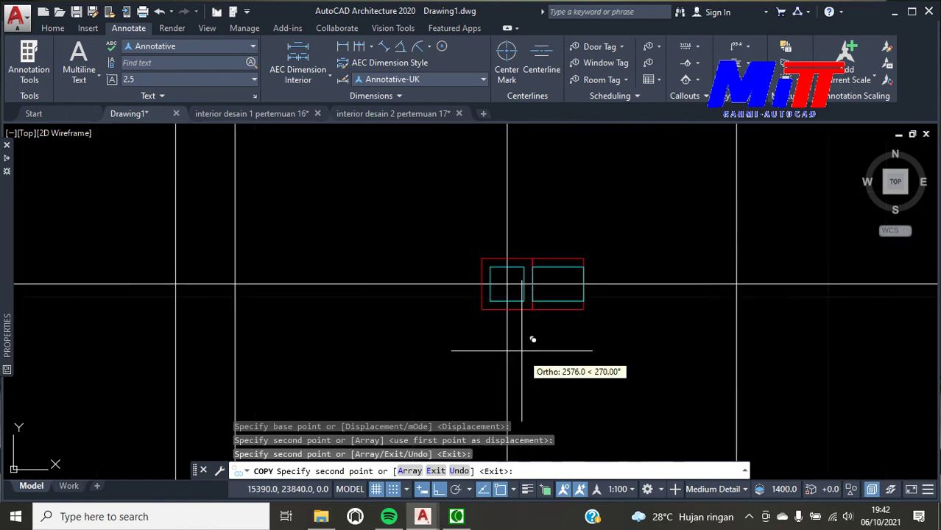
pyautogui.scroll(3, 508, 295)
pyautogui.click(498, 272)
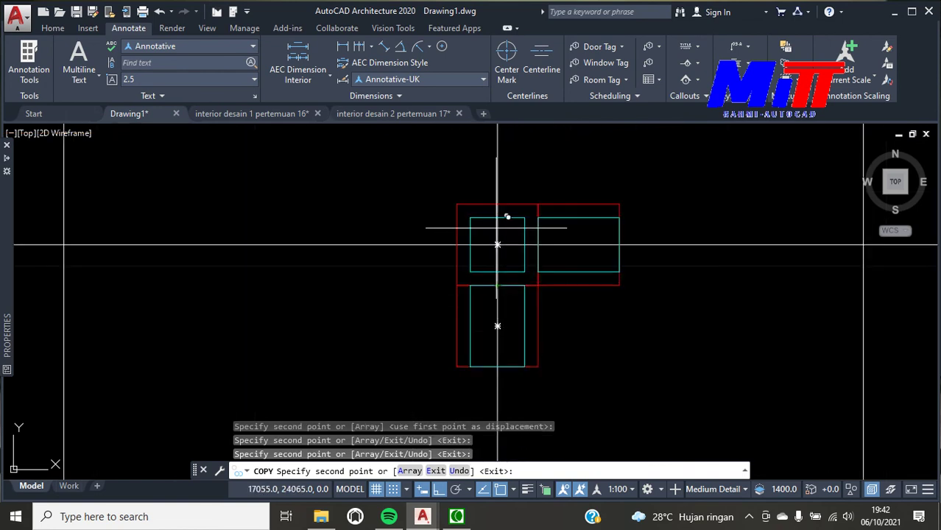
pyautogui.scroll(3, 499, 295)
pyautogui.scroll(2, 501, 322)
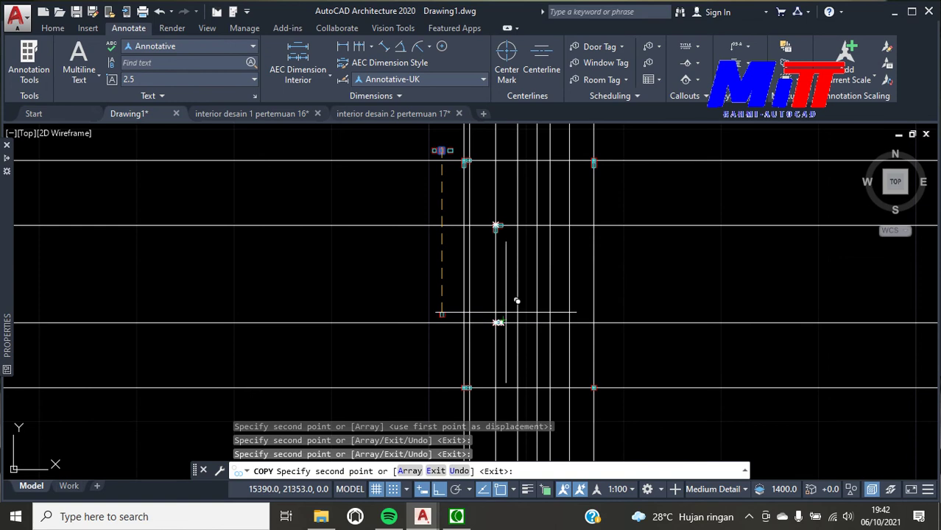
pyautogui.press('Escape')
pyautogui.scroll(-3, 480, 175)
pyautogui.scroll(3, 469, 185)
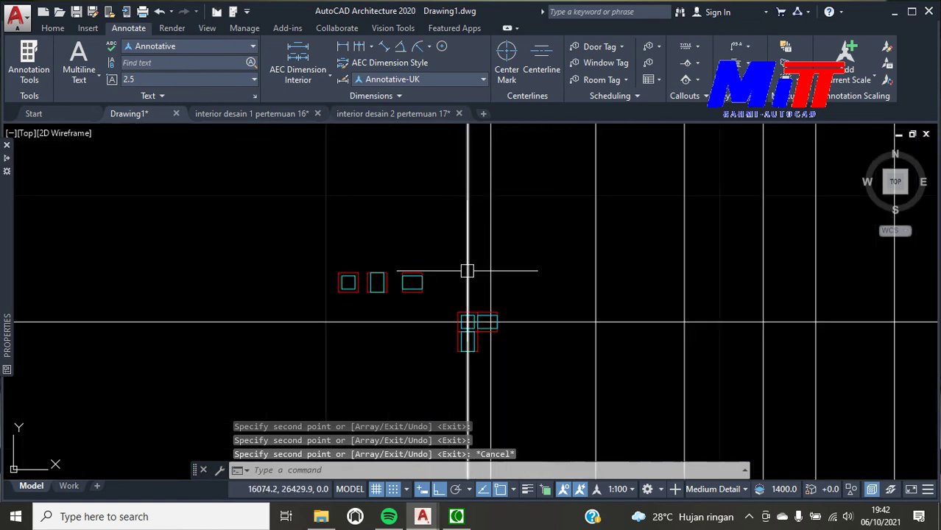
pyautogui.scroll(2, 532, 290)
pyautogui.scroll(2, 544, 371)
pyautogui.scroll(2, 545, 373)
pyautogui.click(556, 368)
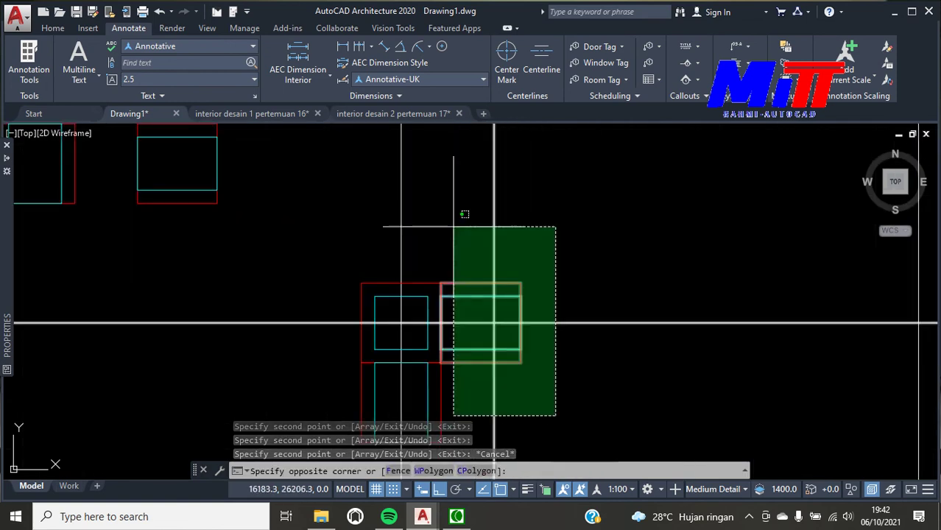
pyautogui.click(452, 225)
pyautogui.write('s')
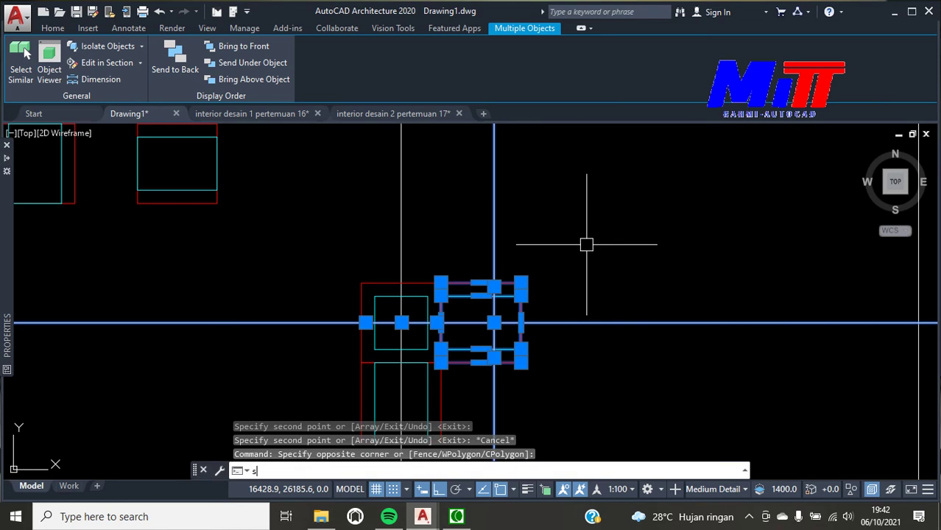
pyautogui.press('Return')
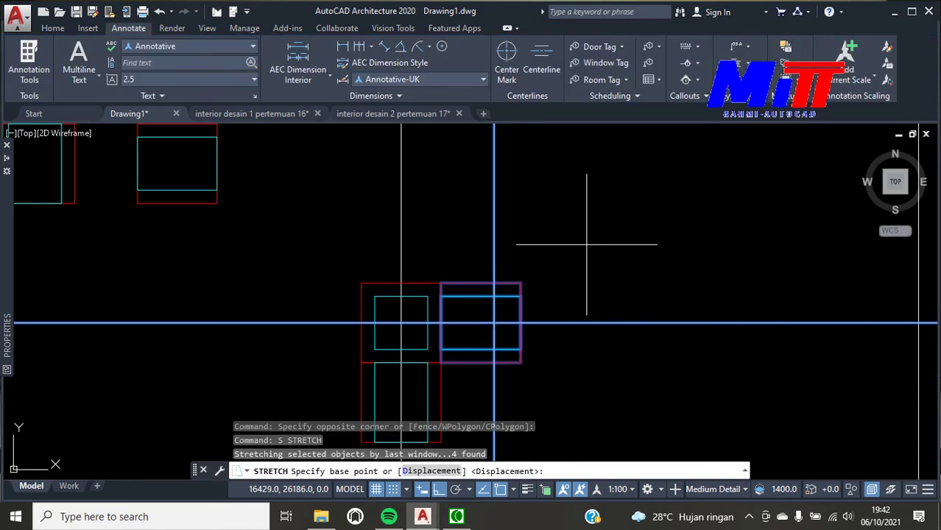
pyautogui.click(521, 324)
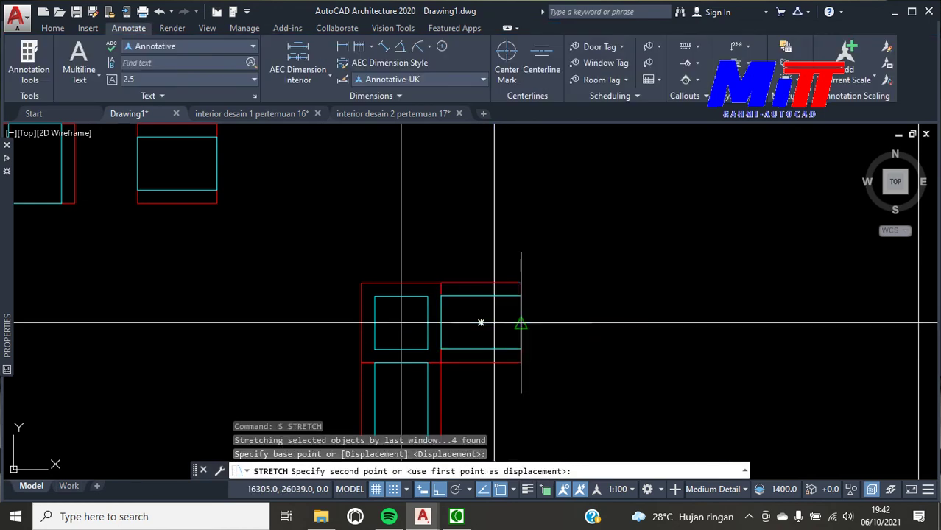
pyautogui.scroll(-4, 506, 322)
pyautogui.scroll(-4, 508, 322)
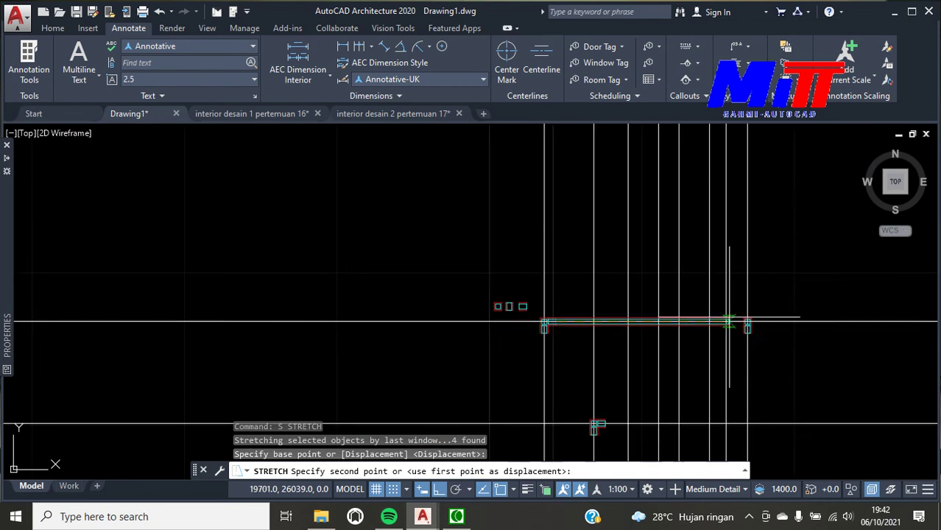
pyautogui.scroll(4, 736, 325)
pyautogui.scroll(4, 814, 346)
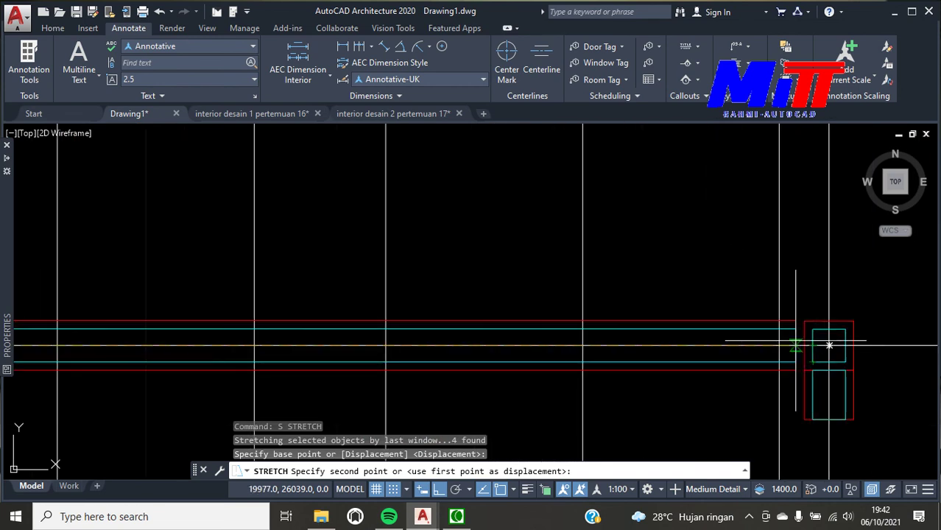
pyautogui.scroll(2, 832, 339)
pyautogui.scroll(2, 861, 352)
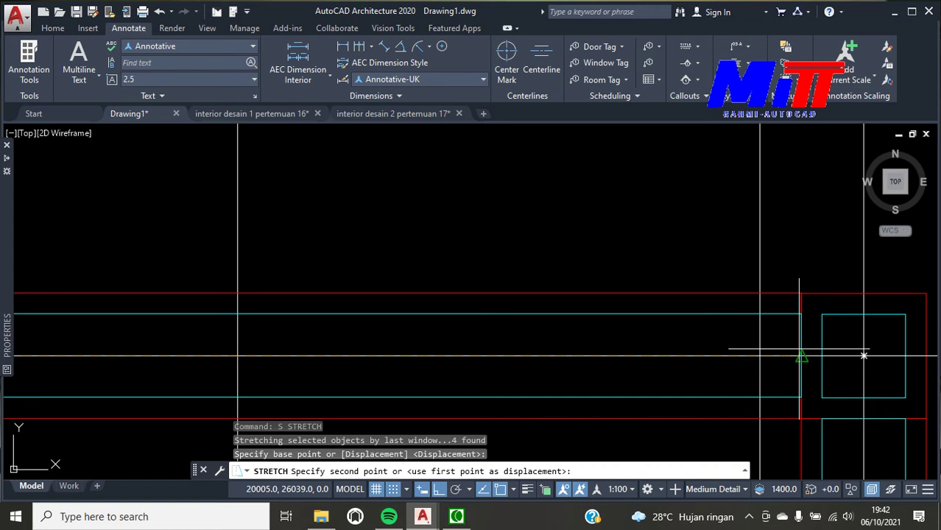
pyautogui.click(863, 356)
pyautogui.press('Escape')
pyautogui.scroll(-4, 586, 208)
pyautogui.scroll(1, 764, 374)
pyautogui.scroll(3, 754, 365)
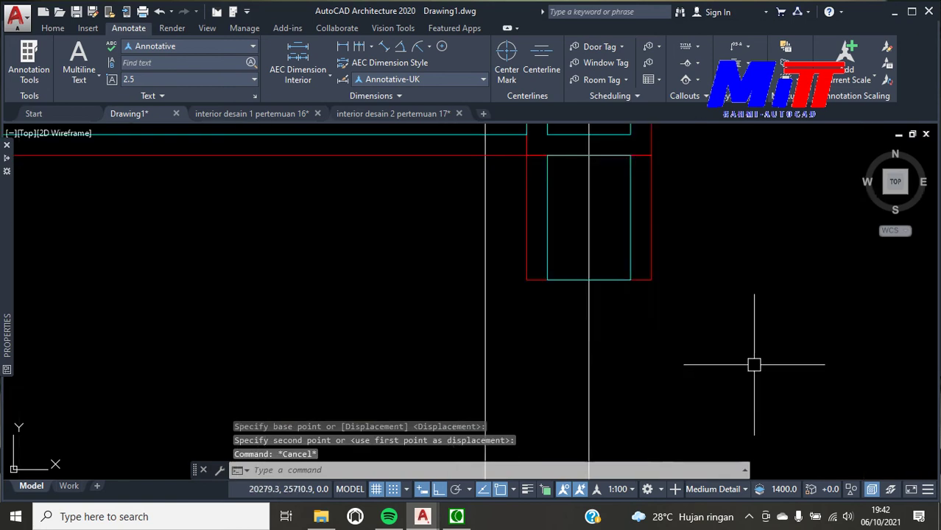
pyautogui.click(703, 336)
pyautogui.click(480, 237)
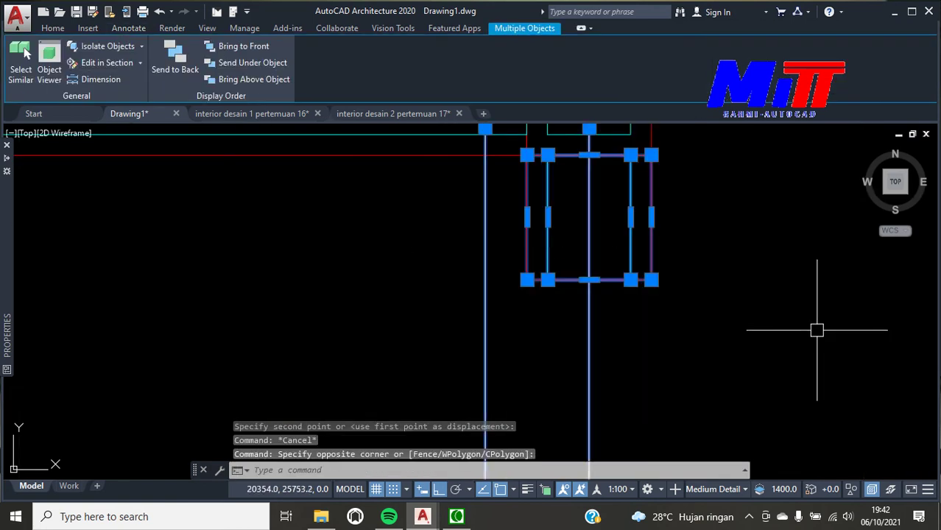
pyautogui.write('s')
pyautogui.press('Return')
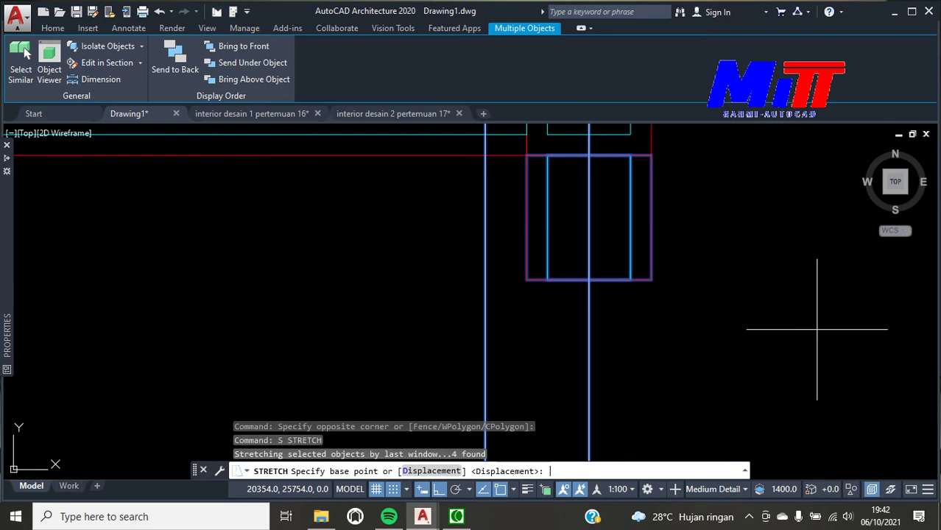
pyautogui.scroll(-4, 691, 297)
pyautogui.scroll(-1, 756, 308)
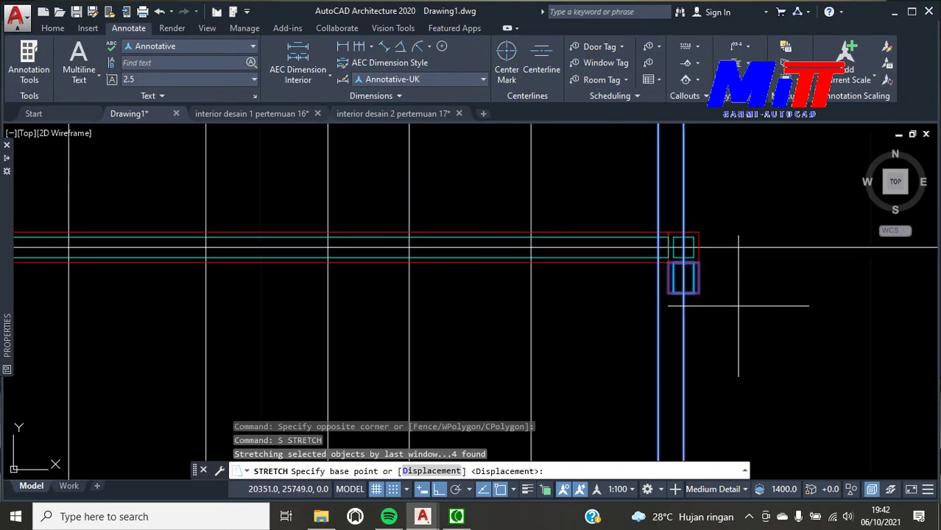
pyautogui.scroll(-1, 738, 306)
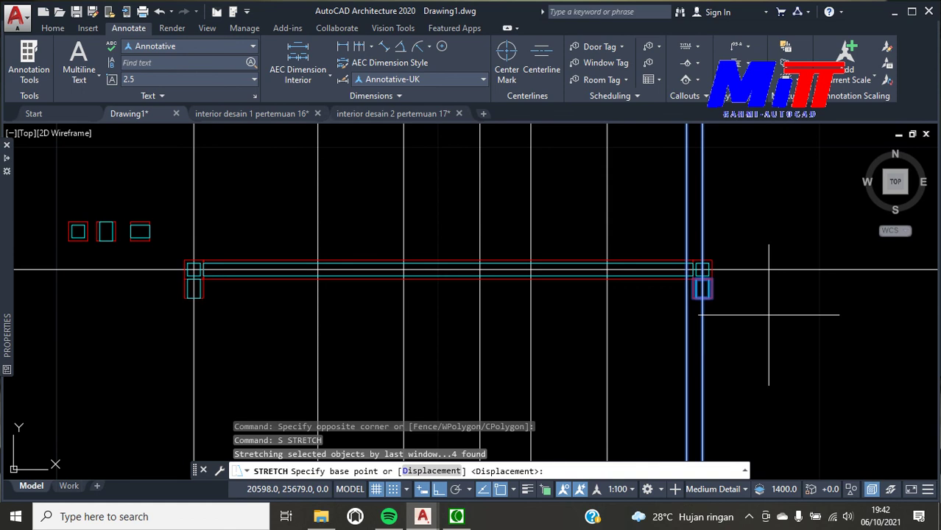
pyautogui.scroll(-2, 769, 315)
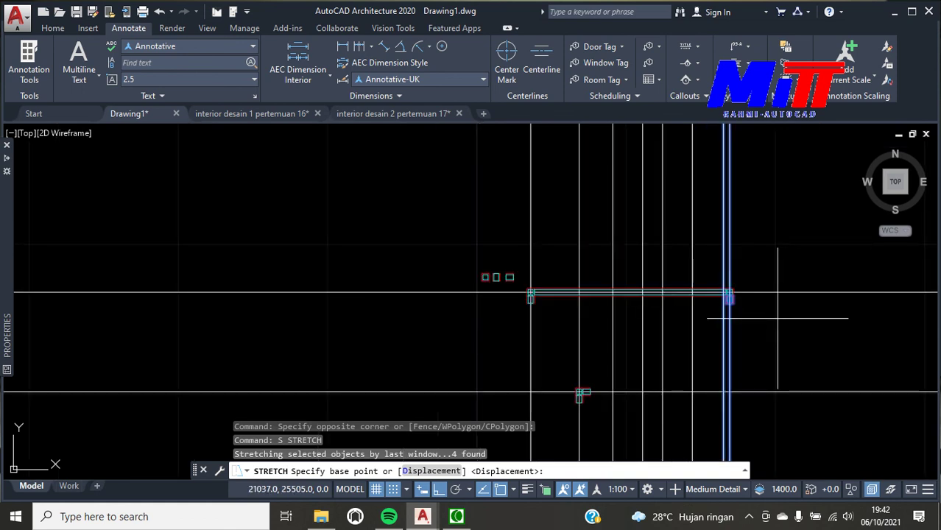
pyautogui.scroll(3, 777, 318)
pyautogui.scroll(1, 756, 313)
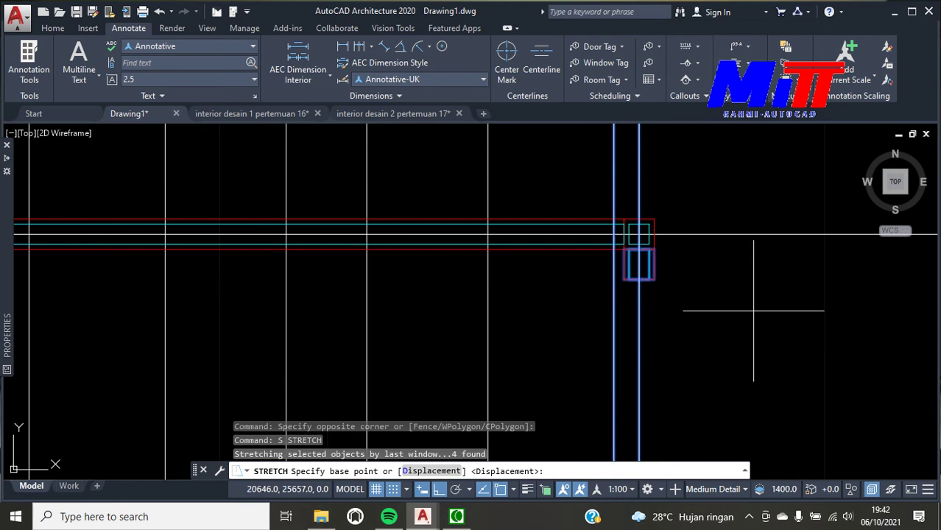
pyautogui.press('Escape')
pyautogui.hotkey('ctrl', 'z')
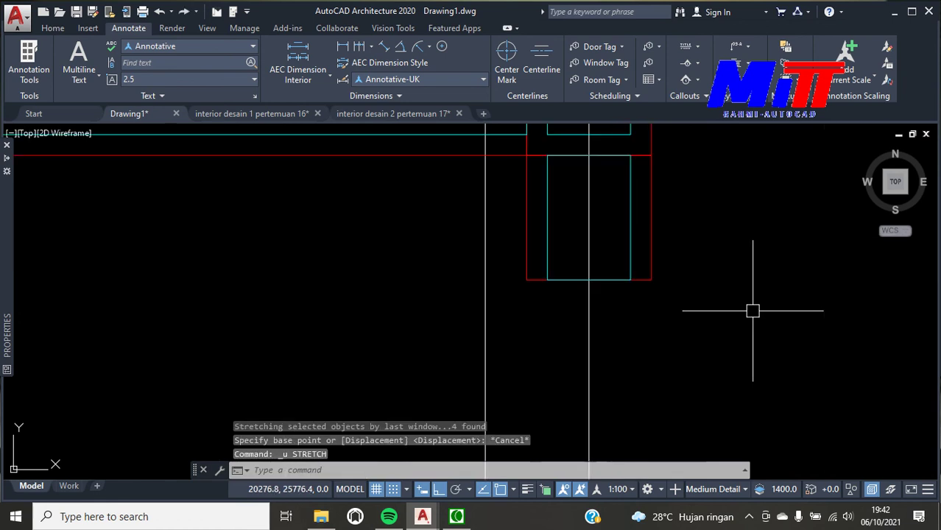
pyautogui.hotkey('ctrl', 'z')
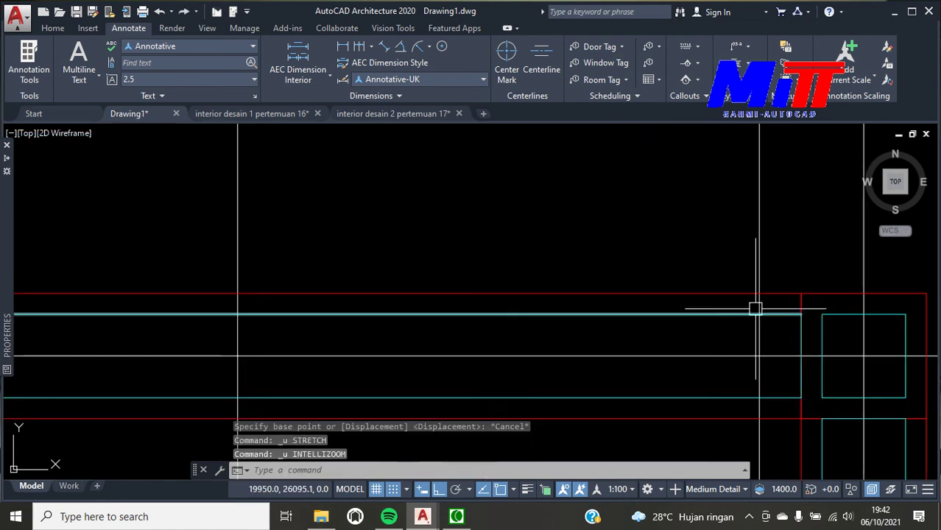
pyautogui.hotkey('ctrl', 'z')
# Start a stretch on the beam's right end, then cancel the unfinished stretch
pyautogui.click(548, 343)
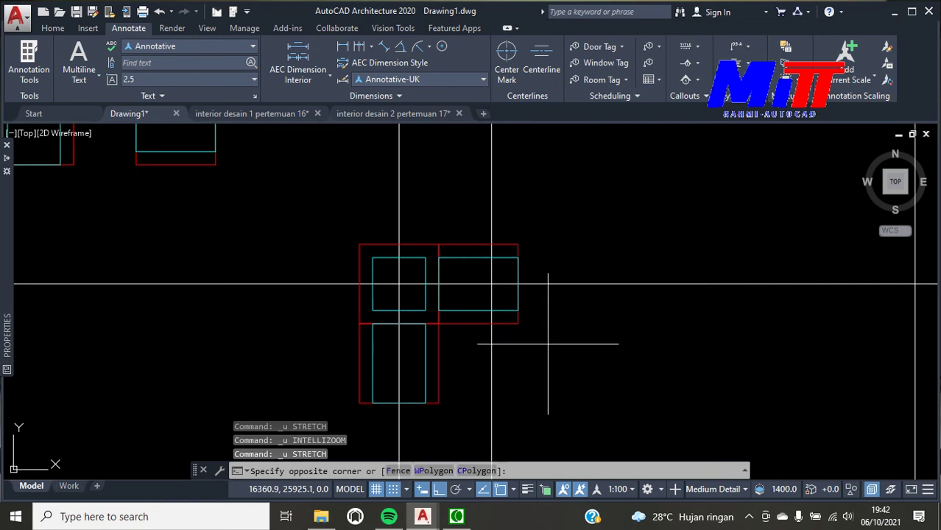
pyautogui.click(508, 236)
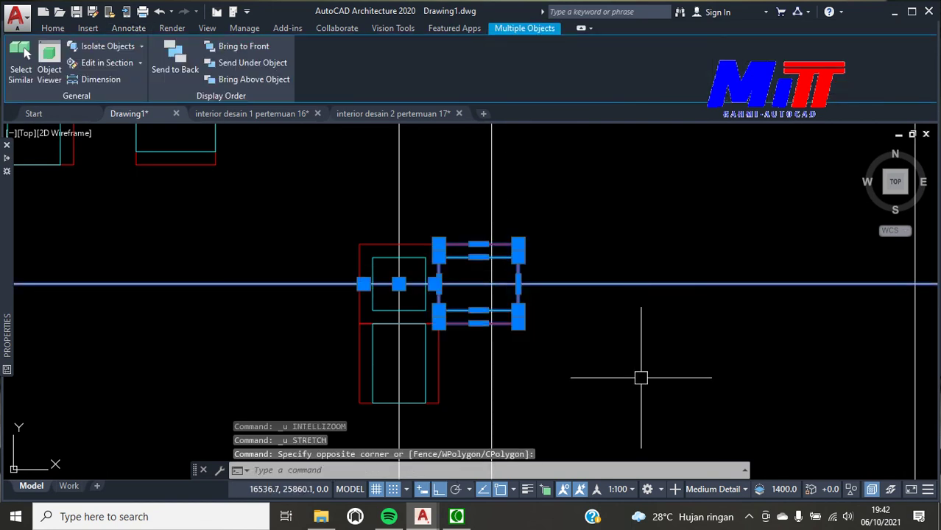
pyautogui.write('s')
pyautogui.press('Return')
pyautogui.click(518, 284)
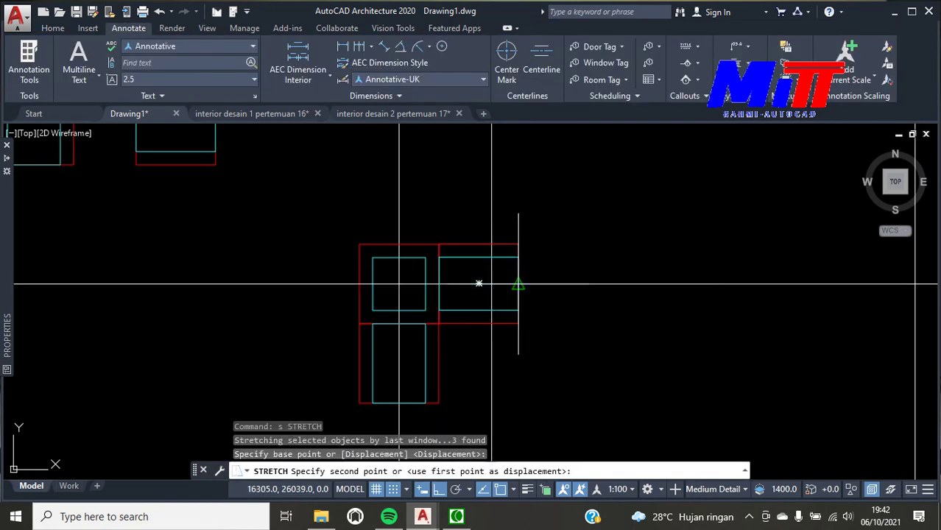
pyautogui.scroll(-3, 519, 286)
pyautogui.scroll(-3, 524, 293)
pyautogui.scroll(-2, 568, 293)
pyautogui.scroll(3, 626, 291)
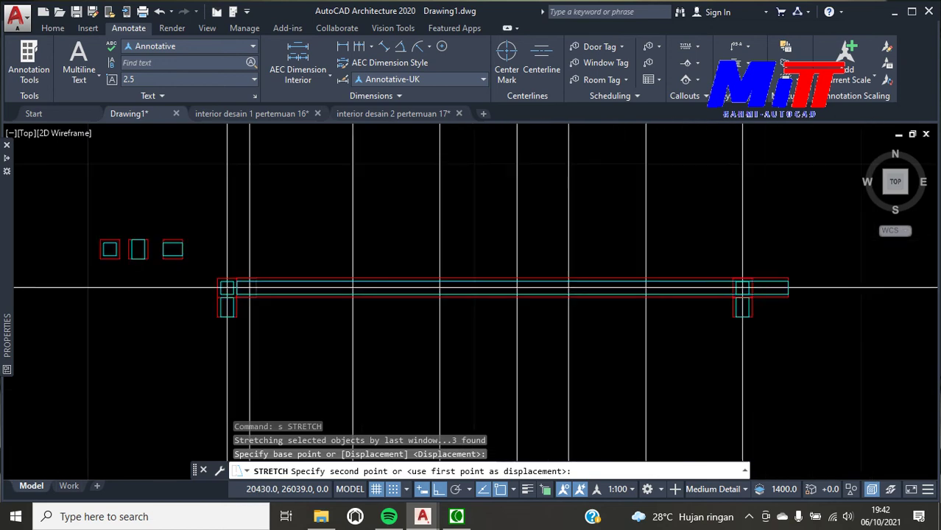
pyautogui.scroll(3, 668, 280)
pyautogui.scroll(2, 690, 290)
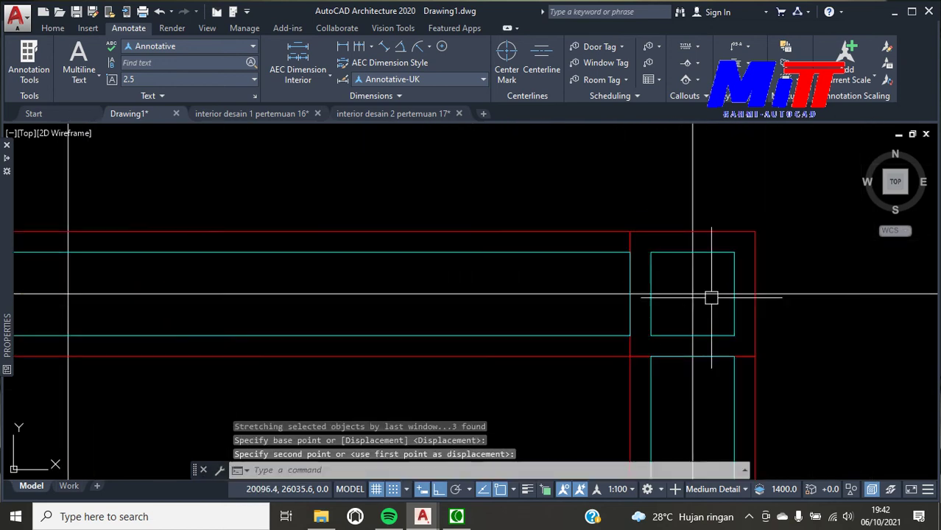
pyautogui.press('Escape')
pyautogui.scroll(-5, 754, 272)
# Stretch the right vertical beam's lower end about 6700 units down to the lower beam
pyautogui.click(776, 370)
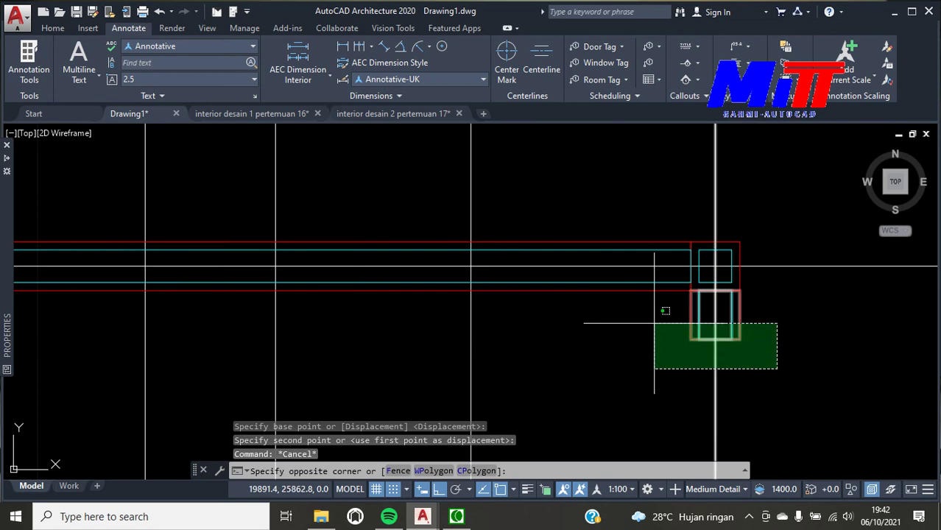
pyautogui.click(662, 312)
pyautogui.write('s')
pyautogui.press('Return')
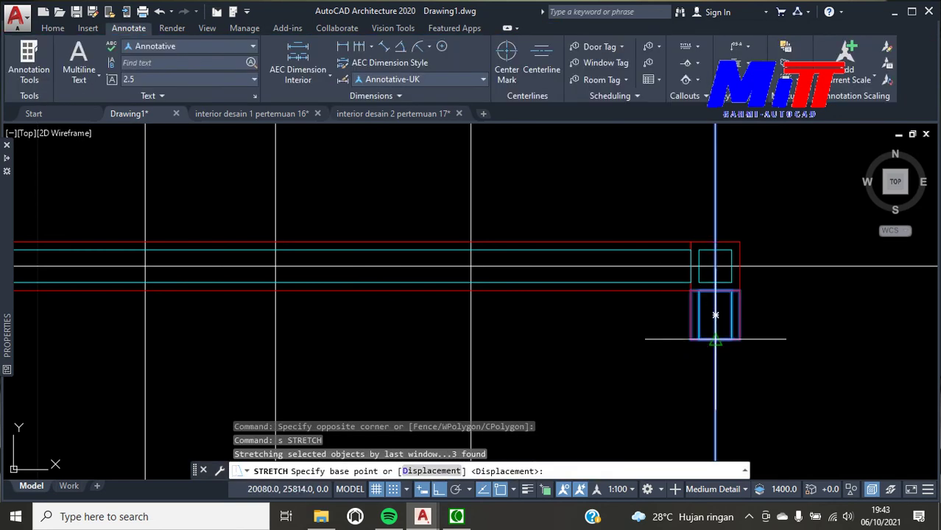
pyautogui.click(715, 339)
pyautogui.scroll(-3, 715, 346)
pyautogui.scroll(3, 715, 367)
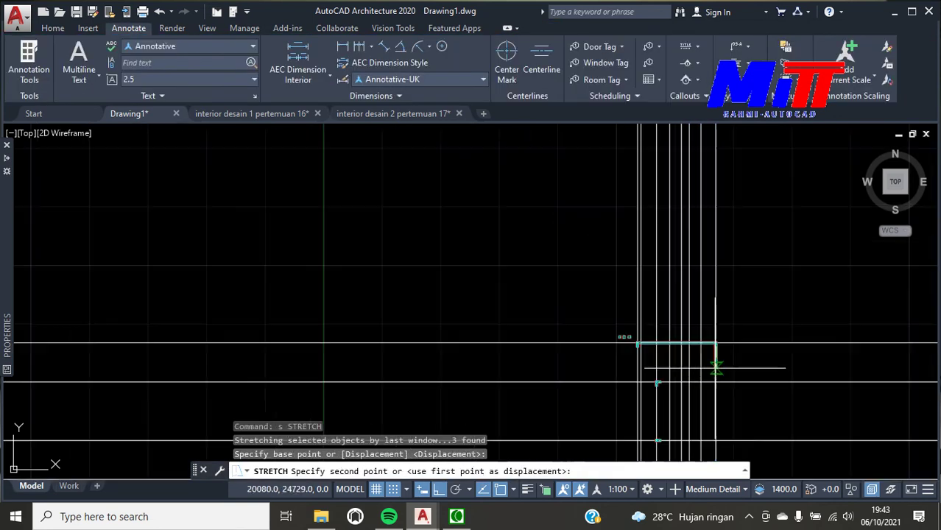
pyautogui.scroll(4, 692, 355)
pyautogui.scroll(-3, 693, 354)
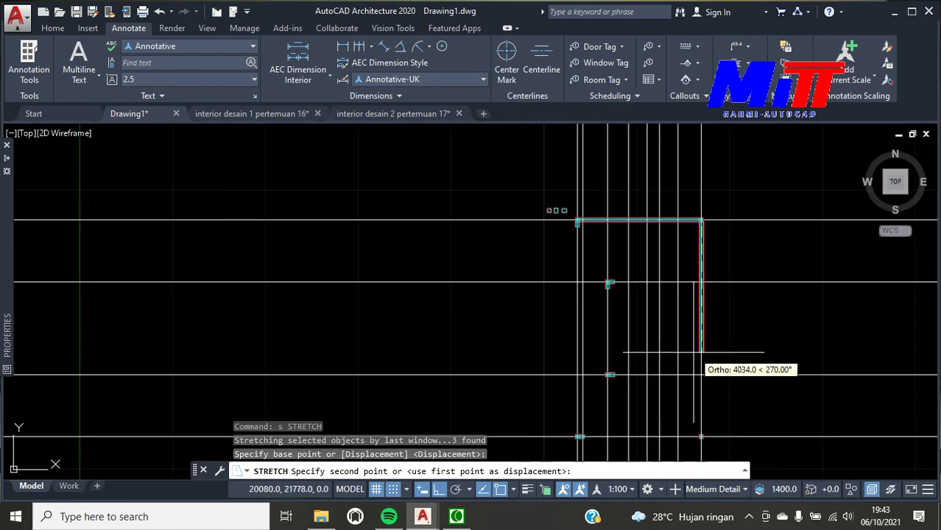
pyautogui.scroll(2, 701, 418)
pyautogui.scroll(2, 672, 378)
pyautogui.scroll(2, 648, 354)
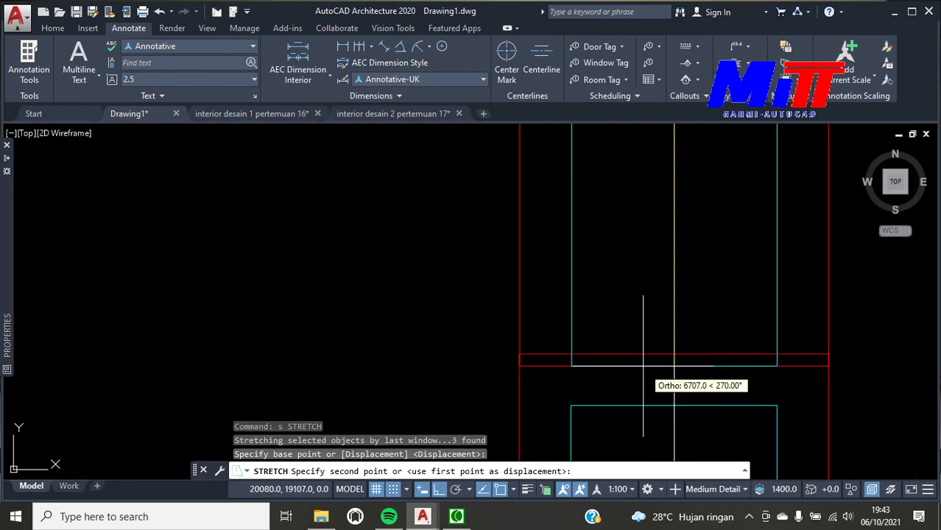
pyautogui.click(670, 347)
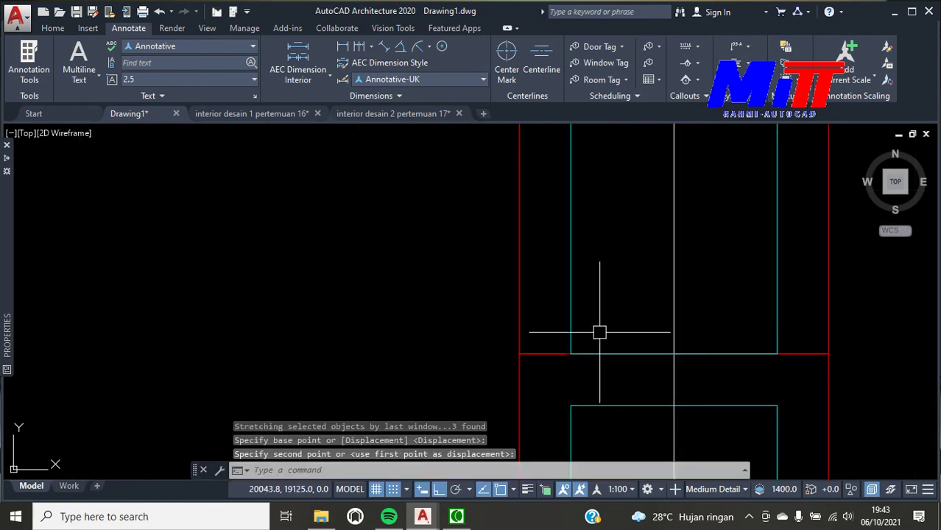
pyautogui.press('Escape')
pyautogui.scroll(-2, 578, 273)
pyautogui.scroll(-2, 494, 332)
pyautogui.scroll(-2, 357, 336)
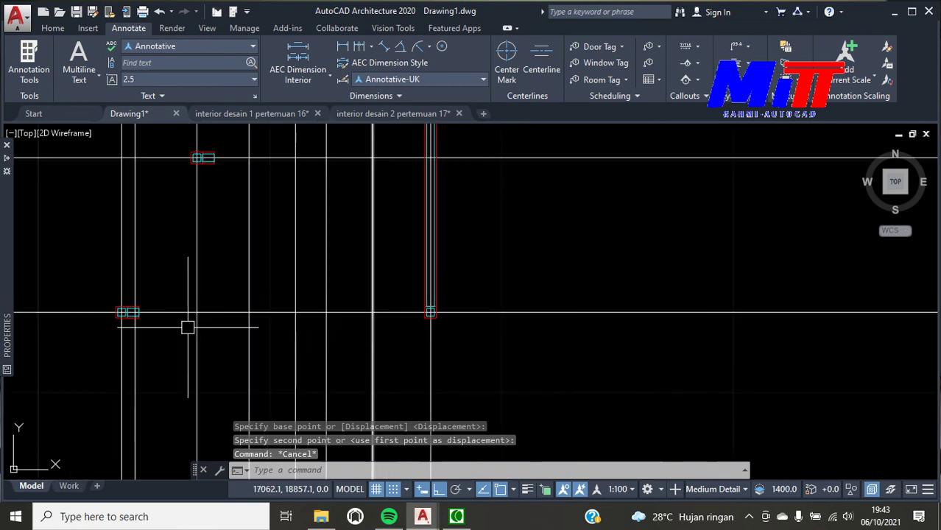
pyautogui.scroll(2, 184, 324)
pyautogui.scroll(2, 338, 320)
pyautogui.scroll(2, 254, 321)
pyautogui.click(245, 331)
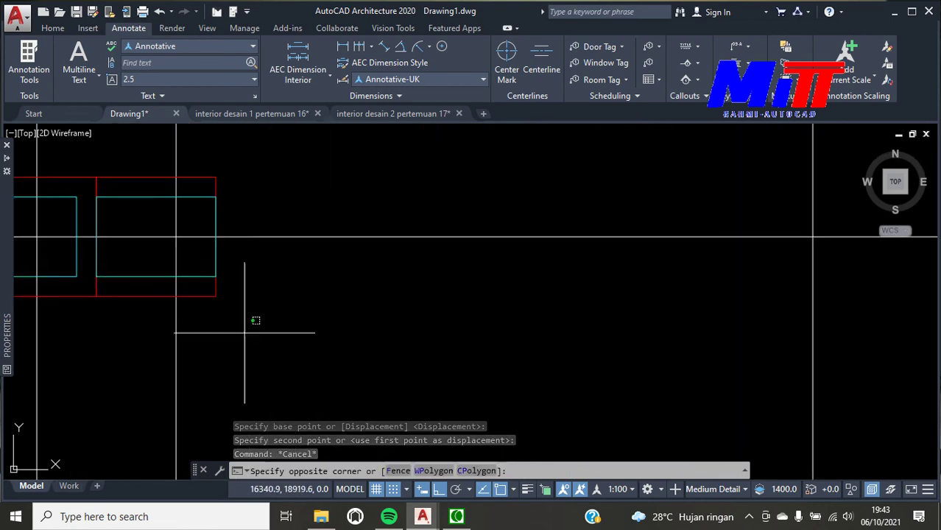
# Stretch the selected beam end across to the far column
pyautogui.click(213, 176)
pyautogui.write('s')
pyautogui.press('Return')
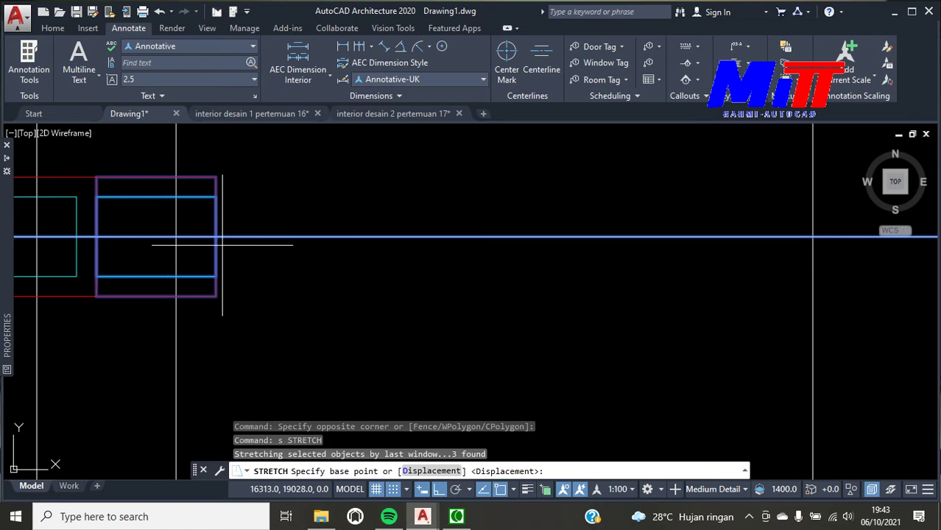
pyautogui.click(216, 237)
pyautogui.scroll(-2, 279, 261)
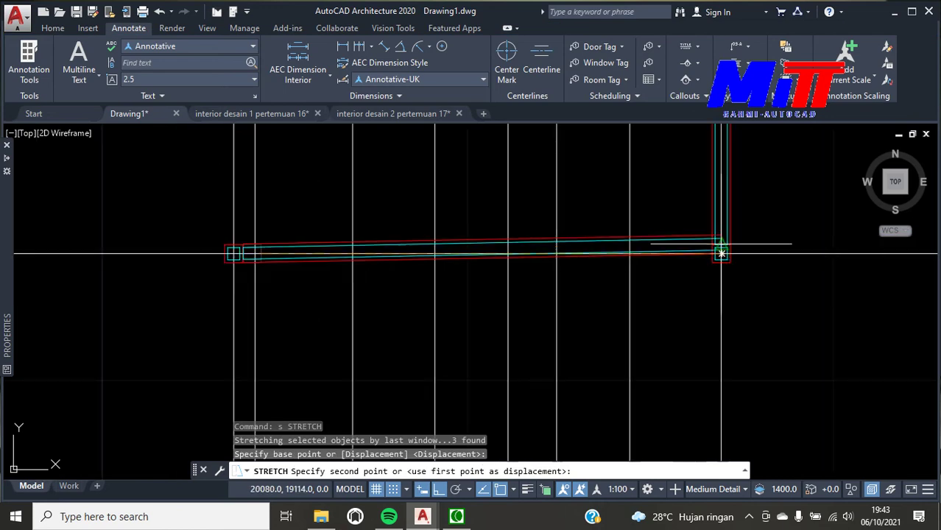
pyautogui.scroll(3, 721, 265)
pyautogui.click(687, 281)
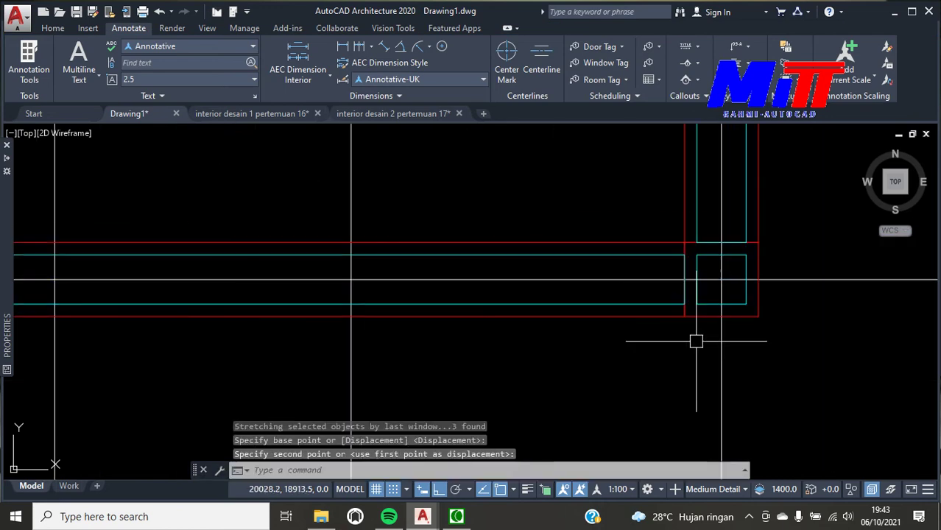
pyautogui.press('Escape')
# Select the right-hand beam box and start a stretch, then cancel it to redo the selection
pyautogui.scroll(-3, 630, 351)
pyautogui.scroll(-2, 630, 350)
pyautogui.scroll(4, 475, 151)
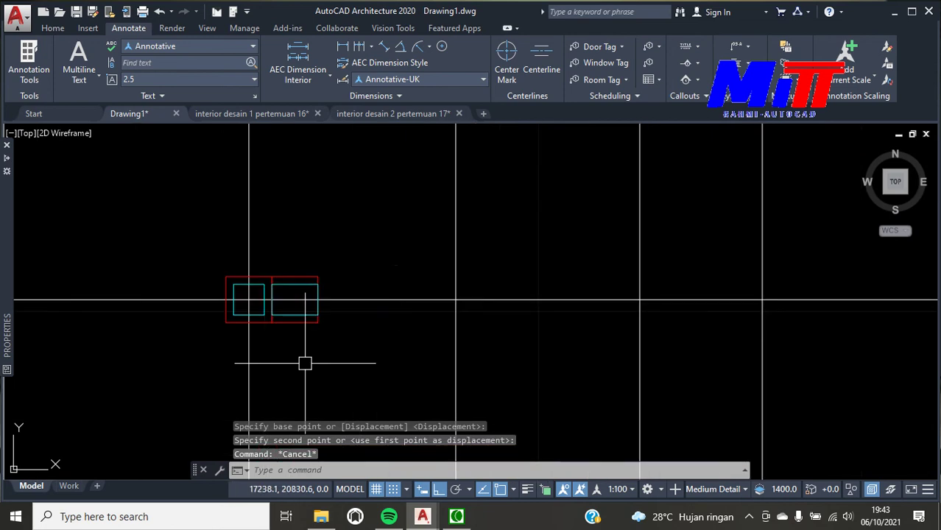
pyautogui.click(305, 363)
pyautogui.click(328, 250)
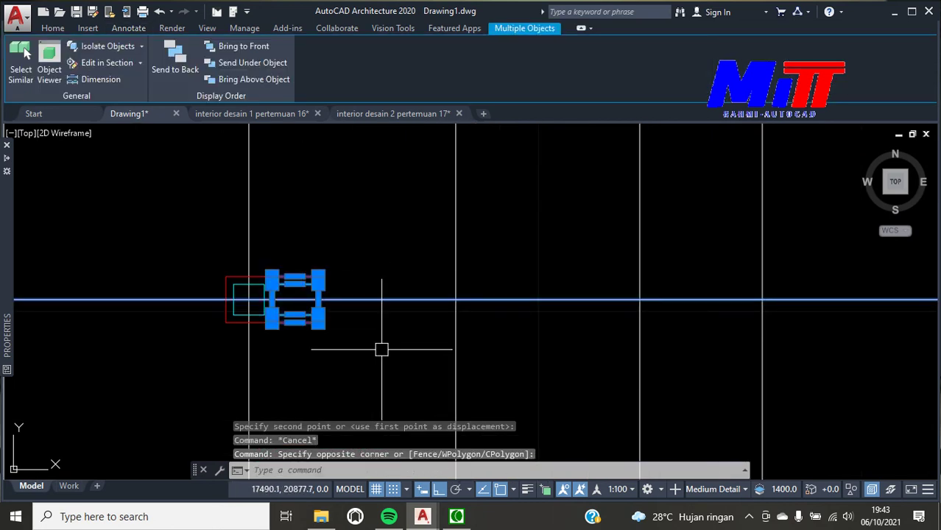
pyautogui.write('s')
pyautogui.press('Return')
pyautogui.scroll(-3, 316, 298)
pyautogui.click(310, 297)
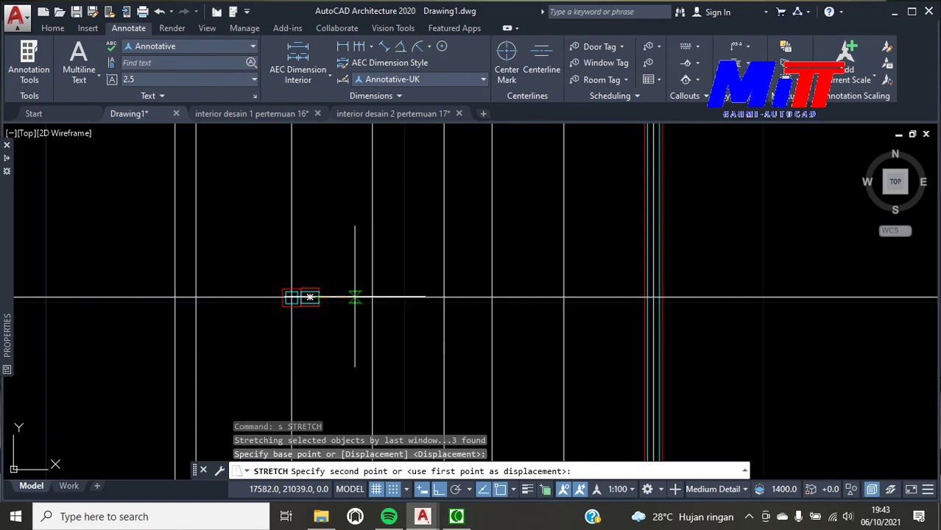
pyautogui.press('Escape')
pyautogui.scroll(3, 329, 315)
# Reselect the beam box's right end and stretch it across to the next column
pyautogui.click(284, 230)
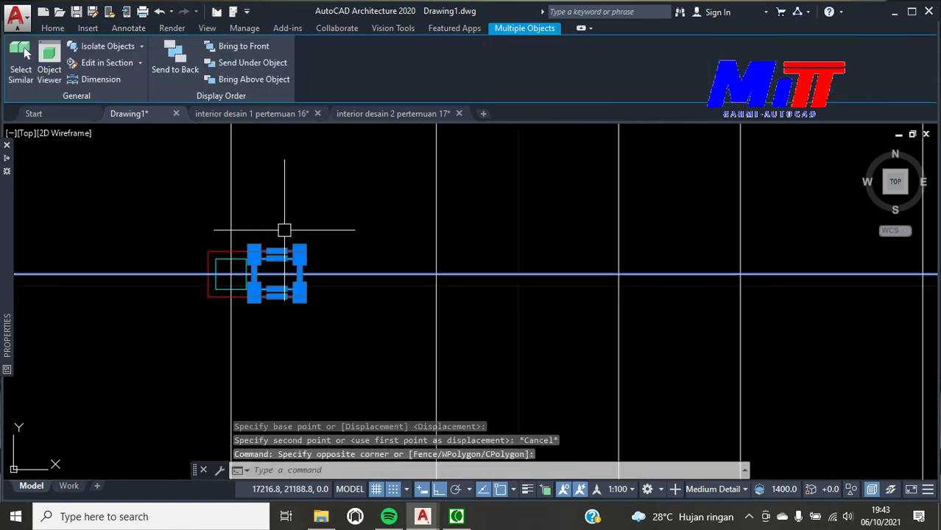
pyautogui.click(345, 252)
pyautogui.write('s')
pyautogui.press('Return')
pyautogui.click(276, 274)
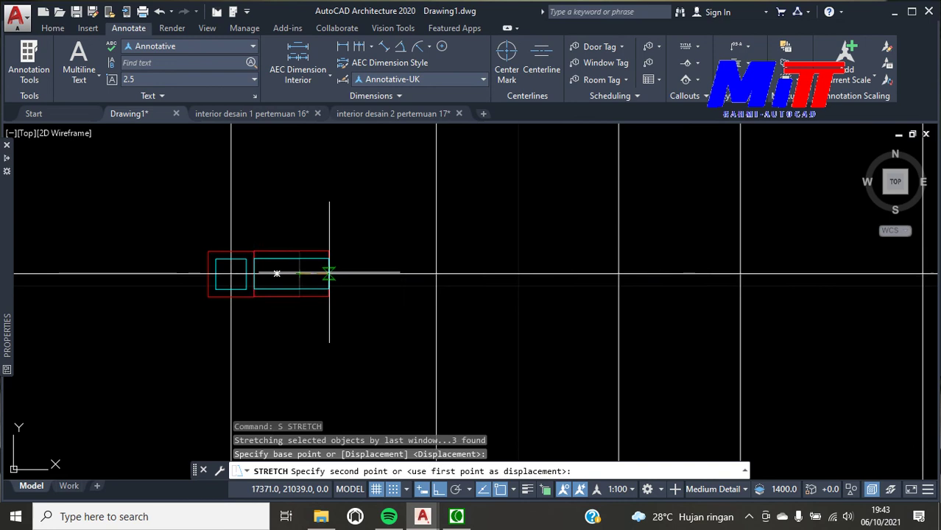
pyautogui.scroll(2, 436, 273)
pyautogui.scroll(2, 630, 268)
pyautogui.scroll(2, 709, 282)
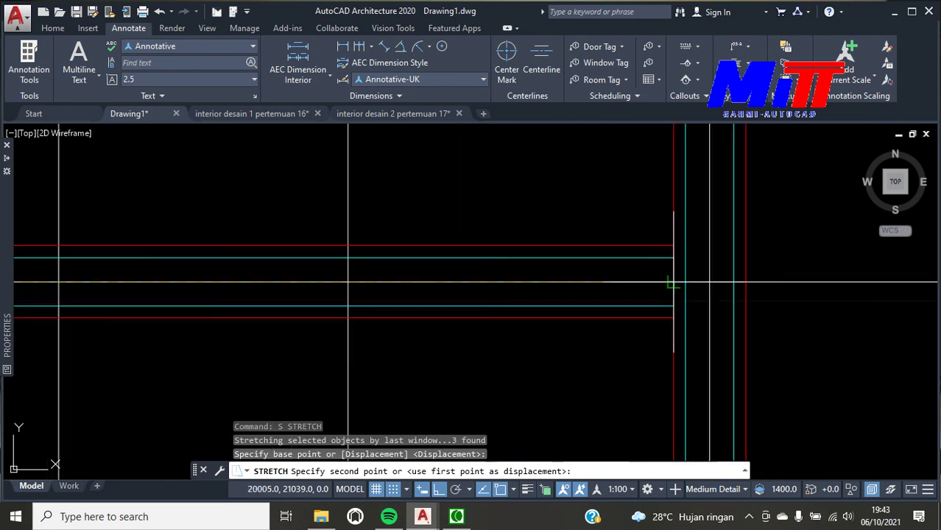
pyautogui.click(672, 282)
pyautogui.scroll(-2, 640, 338)
pyautogui.scroll(-2, 635, 335)
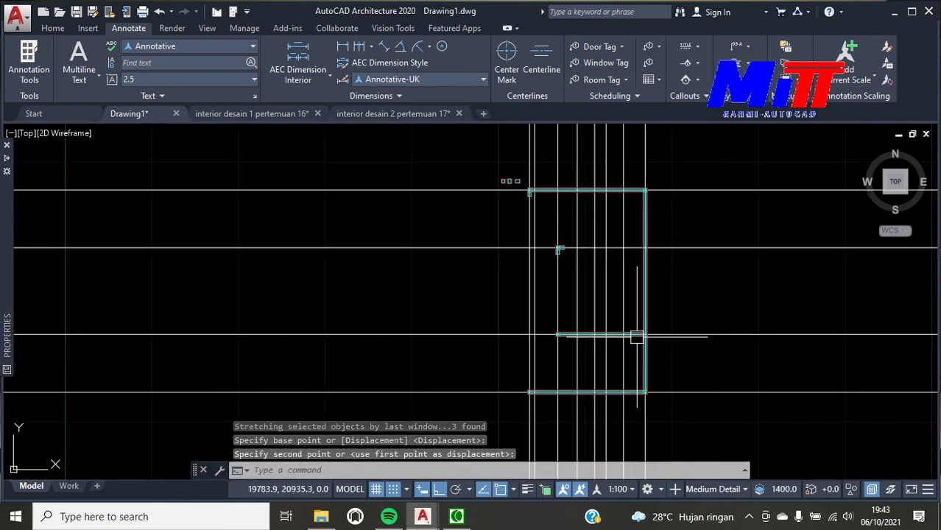
pyautogui.scroll(5, 583, 291)
pyautogui.scroll(3, 577, 313)
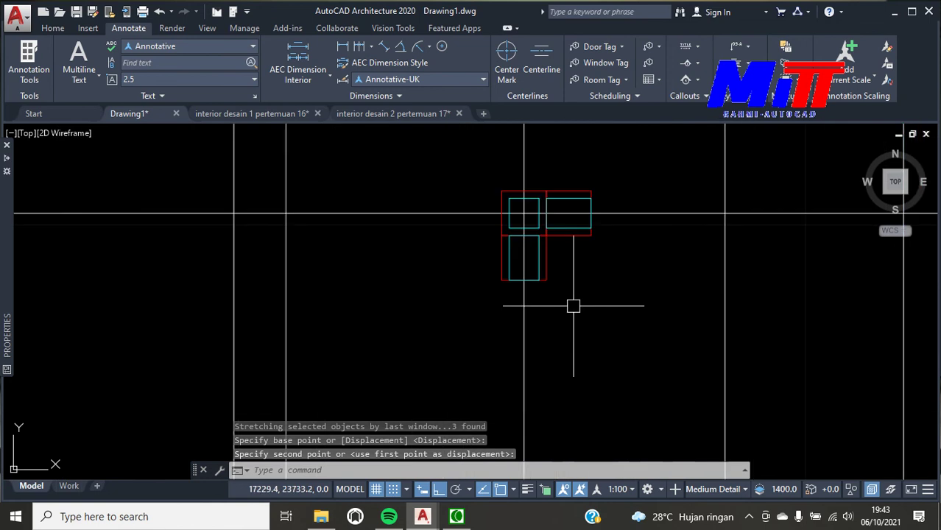
pyautogui.scroll(3, 567, 295)
# Stretch the vertical beam below the corner column down to the lower beam
pyautogui.moveTo(556, 268); pyautogui.dragTo(361, 212)
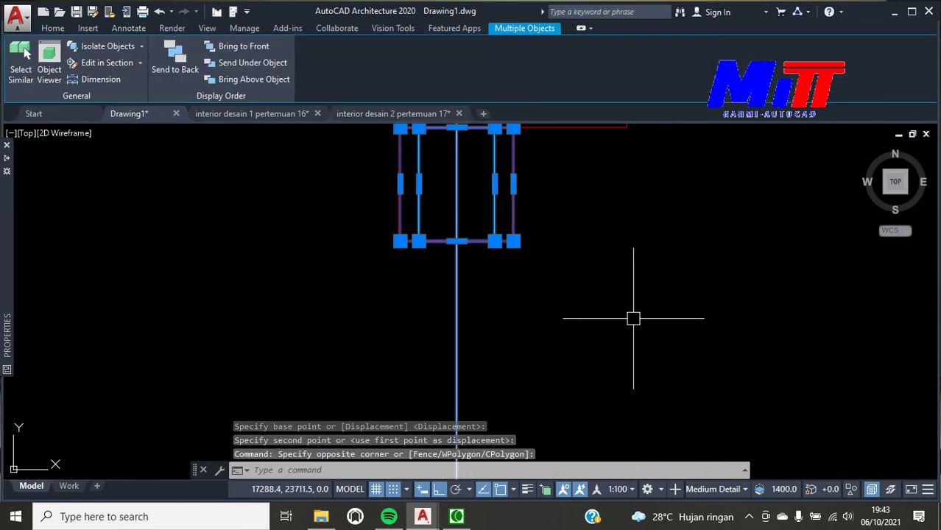
pyautogui.write('s')
pyautogui.press('Return')
pyautogui.click(457, 241)
pyautogui.scroll(-3, 464, 221)
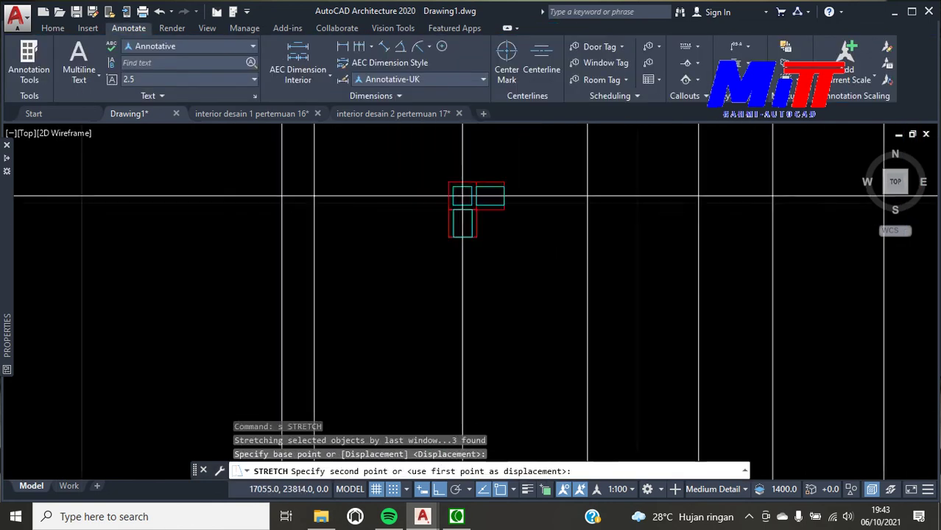
pyautogui.scroll(4, 480, 279)
pyautogui.scroll(5, 542, 389)
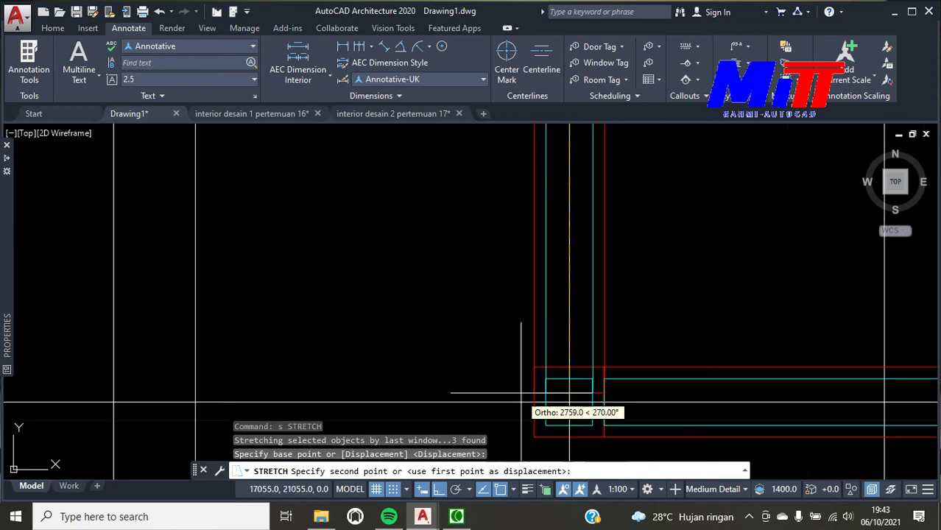
pyautogui.click(569, 402)
pyautogui.scroll(-3, 648, 325)
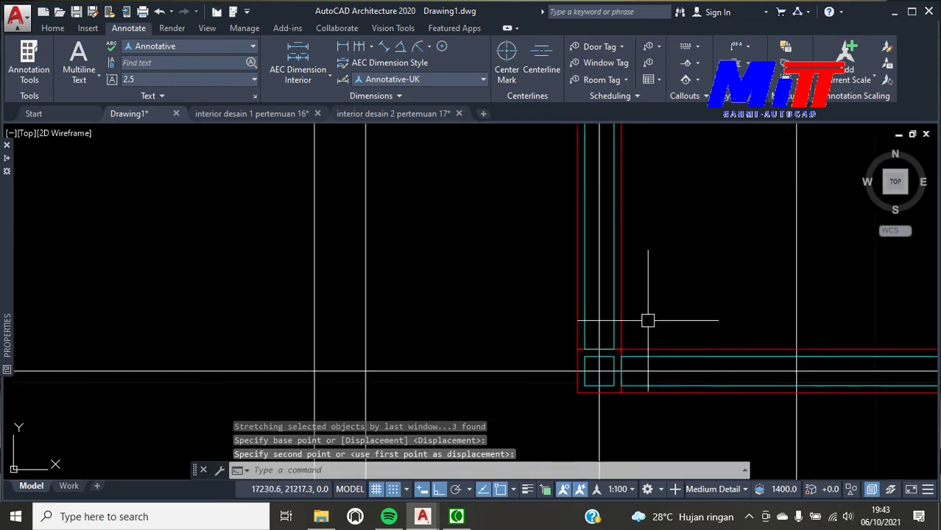
pyautogui.scroll(-2, 648, 318)
pyautogui.scroll(2, 658, 185)
pyautogui.scroll(-2, 582, 335)
pyautogui.scroll(3, 569, 350)
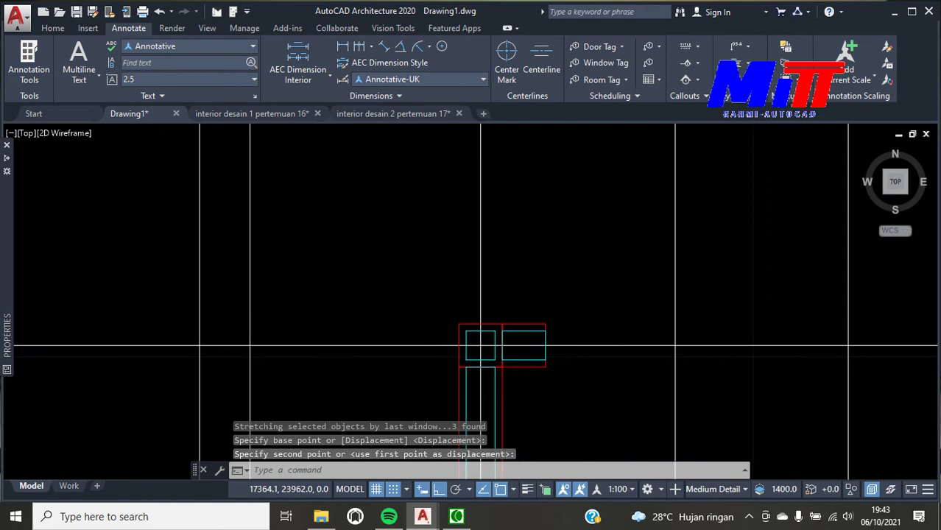
# Start stretching the right beam end, then cancel, leaving the beam unchanged
pyautogui.click(563, 394)
pyautogui.click(542, 271)
pyautogui.write('s')
pyautogui.press('Return')
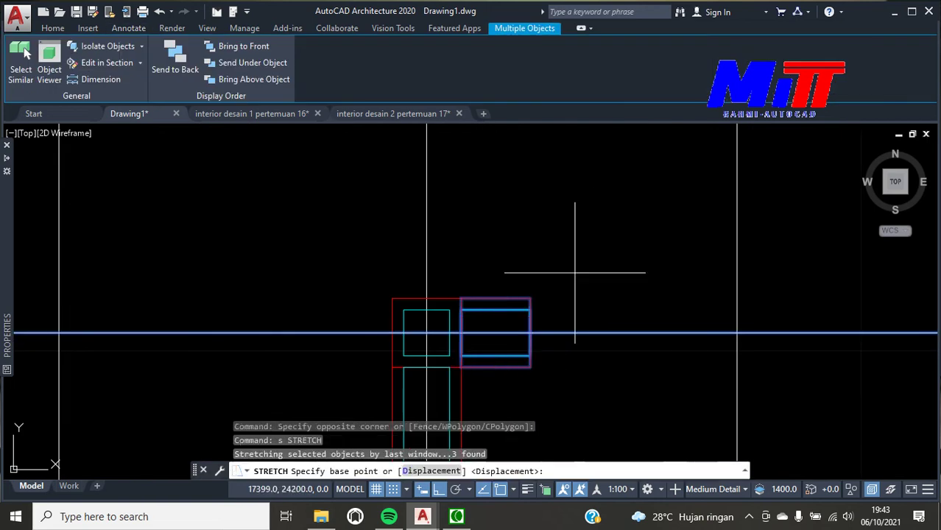
pyautogui.click(530, 334)
pyautogui.scroll(-2, 530, 333)
pyautogui.scroll(-2, 662, 333)
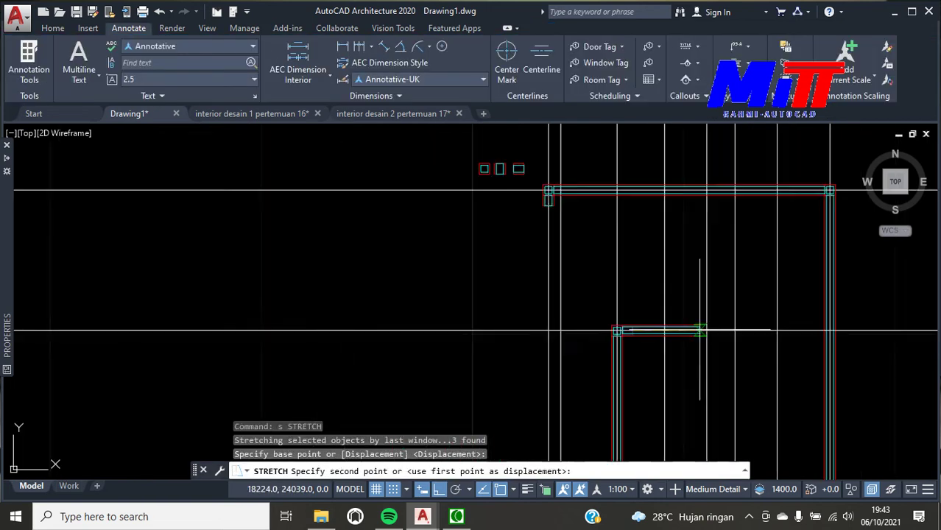
pyautogui.scroll(3, 737, 335)
pyautogui.scroll(1, 809, 339)
pyautogui.press('Escape')
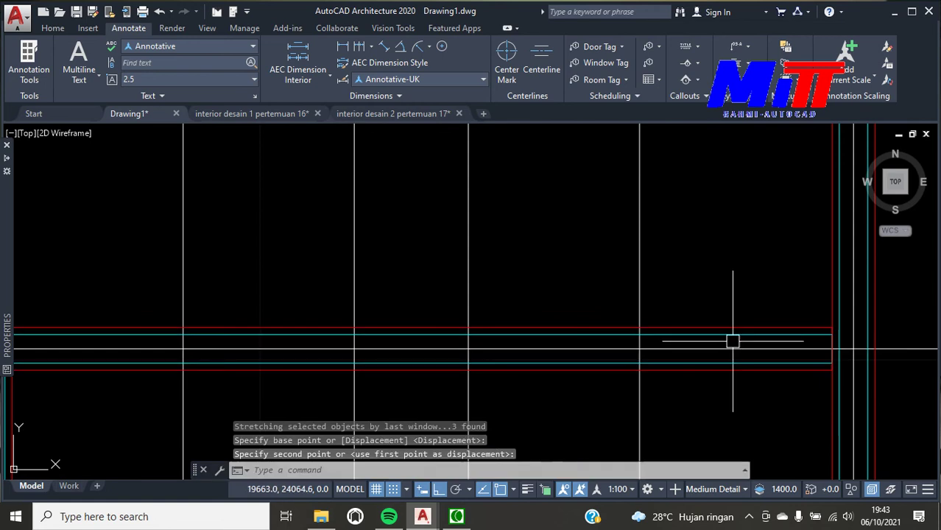
pyautogui.scroll(-2, 692, 327)
pyautogui.scroll(2, 472, 216)
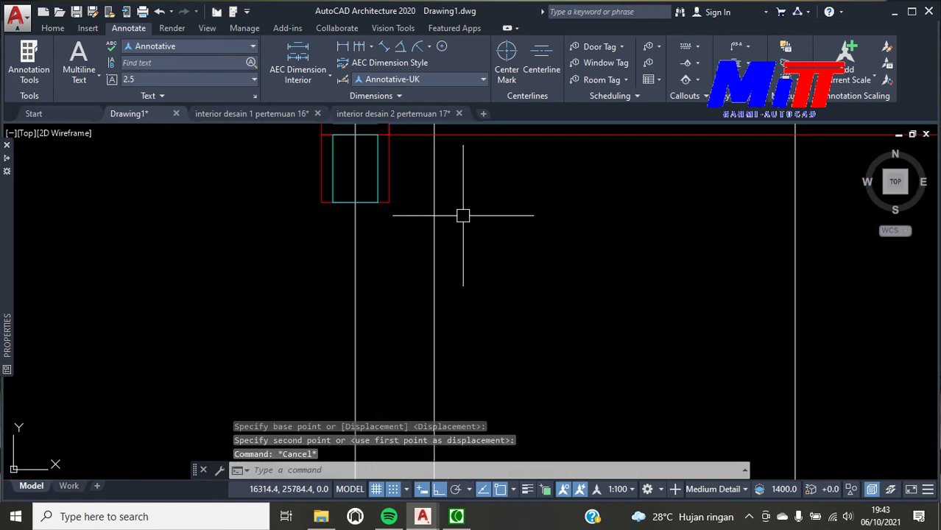
# Stretch the boxed corner beam's edge down to meet the beam corner below
pyautogui.click(368, 187)
pyautogui.click(318, 234)
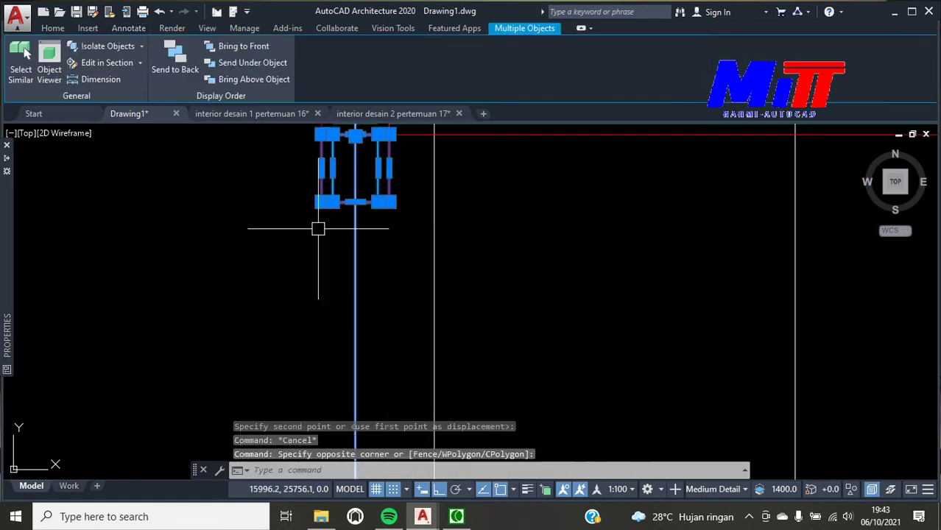
pyautogui.write('s')
pyautogui.press('Return')
pyautogui.click(356, 199)
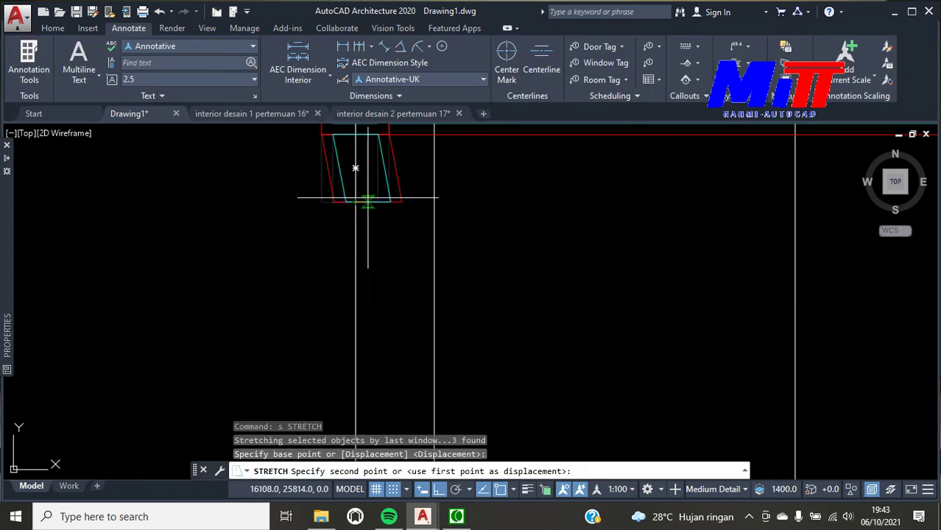
pyautogui.scroll(3, 357, 195)
pyautogui.scroll(2, 357, 194)
pyautogui.scroll(2, 357, 193)
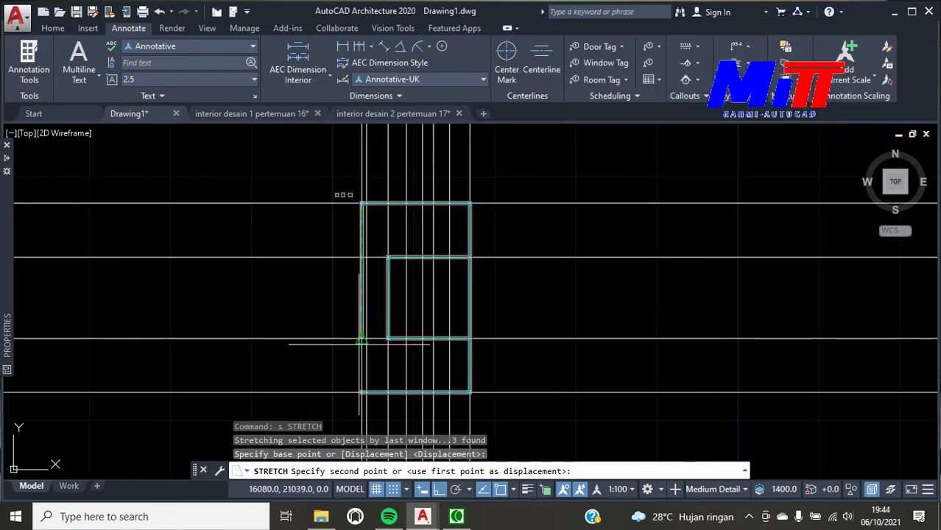
pyautogui.moveTo(358, 344); pyautogui.dragTo(358, 390, button='middle')
pyautogui.scroll(3, 358, 388)
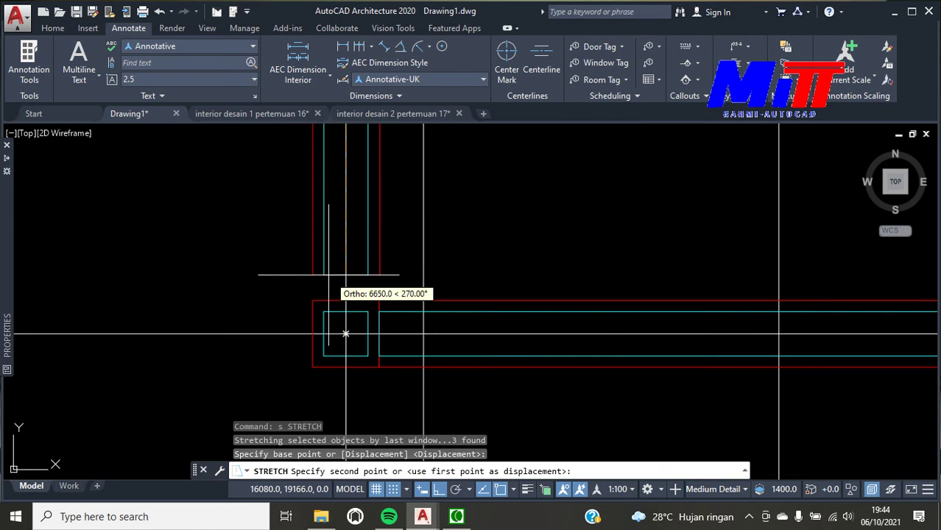
pyautogui.scroll(2, 340, 310)
pyautogui.click(358, 320)
# Cancel a second stretch started at the same corner point
pyautogui.click(359, 320)
pyautogui.press('Escape')
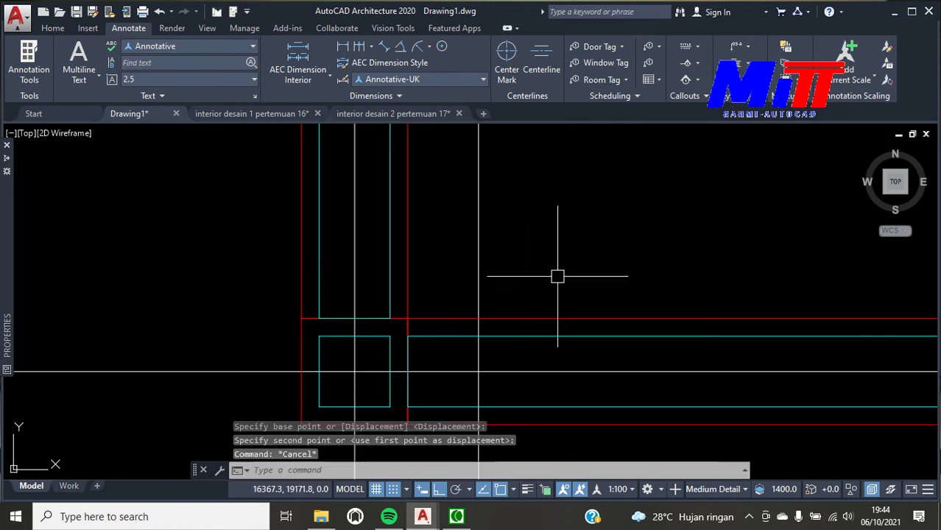
pyautogui.scroll(-2, 459, 329)
pyautogui.scroll(-1, 506, 200)
pyautogui.scroll(-1, 515, 188)
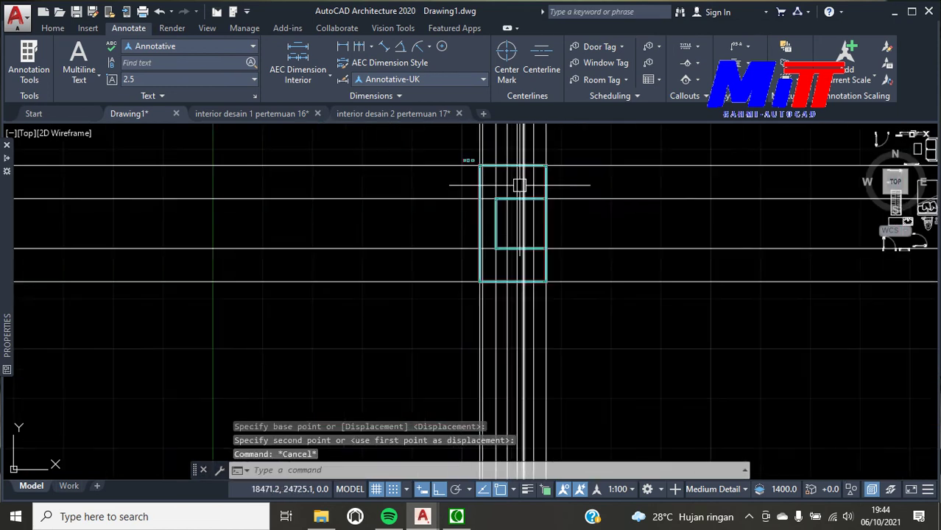
pyautogui.scroll(2, 504, 173)
pyautogui.scroll(4, 474, 218)
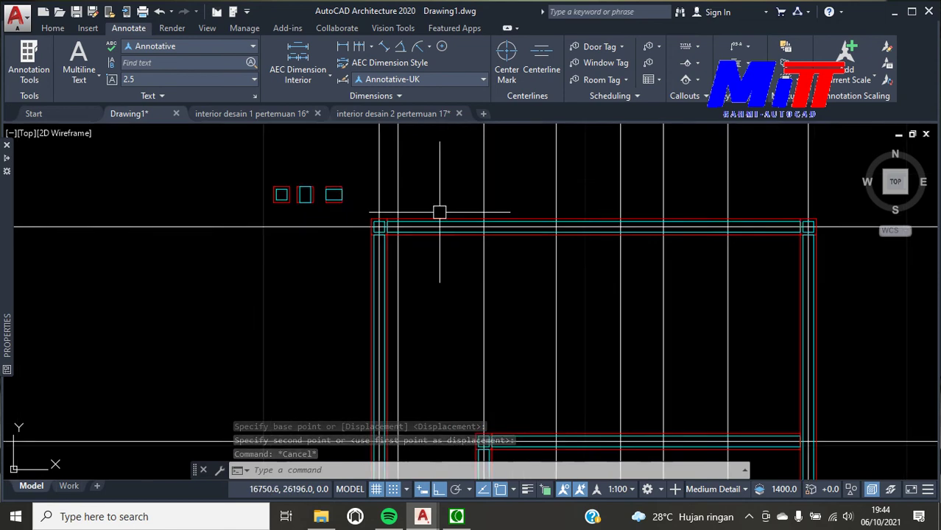
pyautogui.scroll(4, 438, 213)
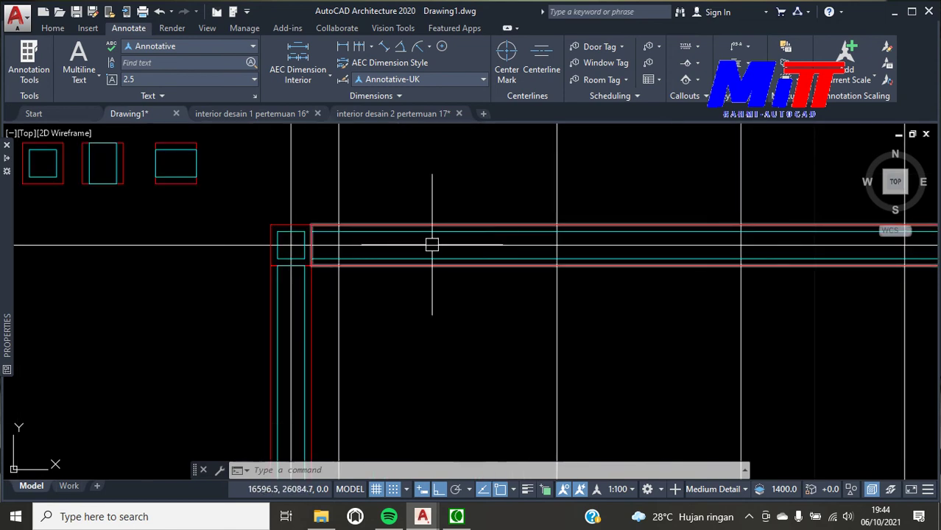
# Trim the top beam segments between the grid lines using TR
pyautogui.press('Escape')
pyautogui.write('tr')
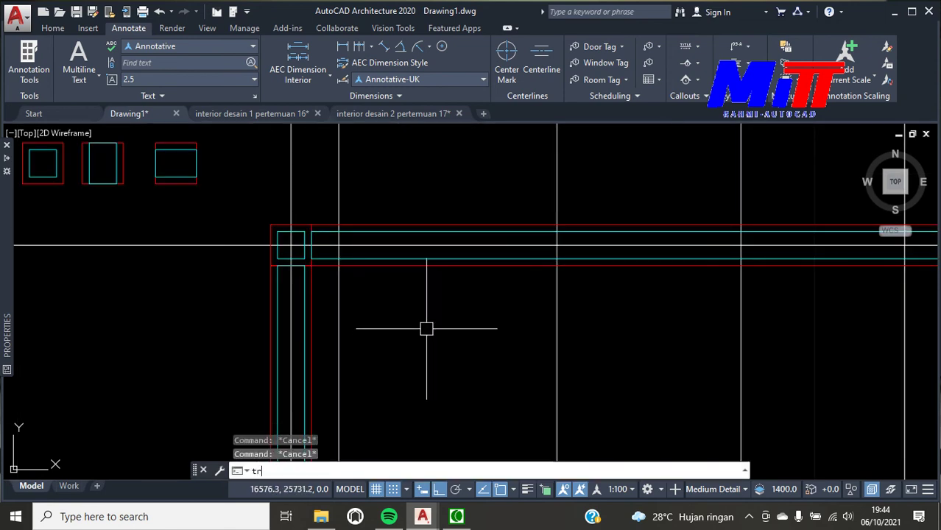
pyautogui.press('Return')
pyautogui.press('Return')
pyautogui.click(482, 313)
pyautogui.click(426, 186)
pyautogui.scroll(-3, 362, 274)
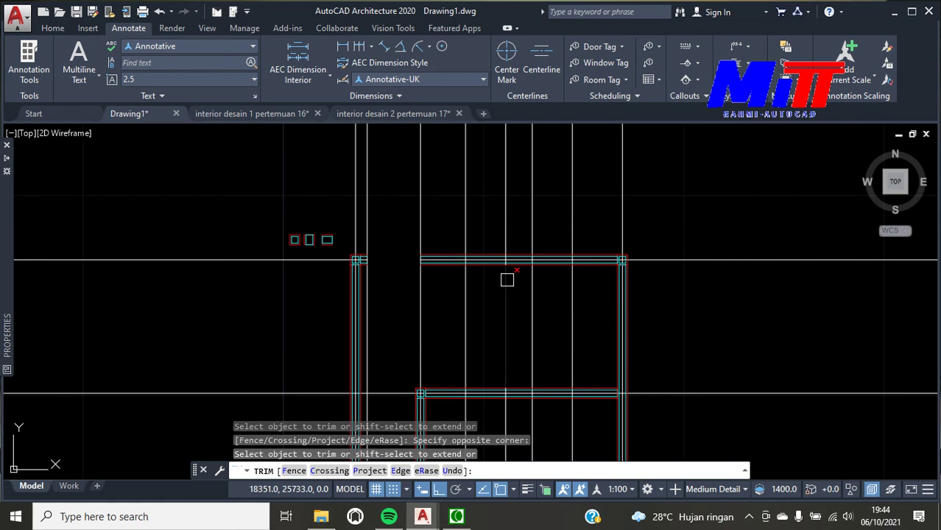
pyautogui.scroll(2, 507, 279)
pyautogui.click(477, 276)
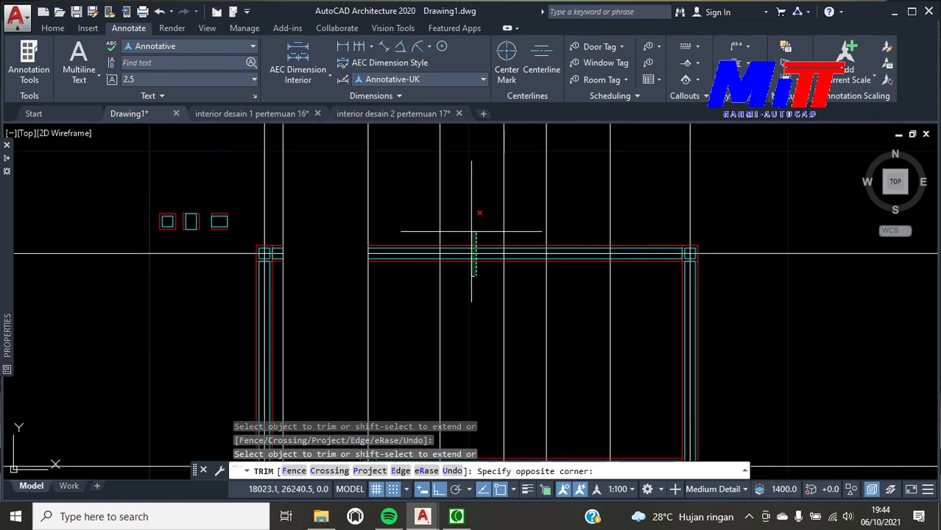
pyautogui.click(464, 210)
pyautogui.click(586, 282)
pyautogui.click(579, 195)
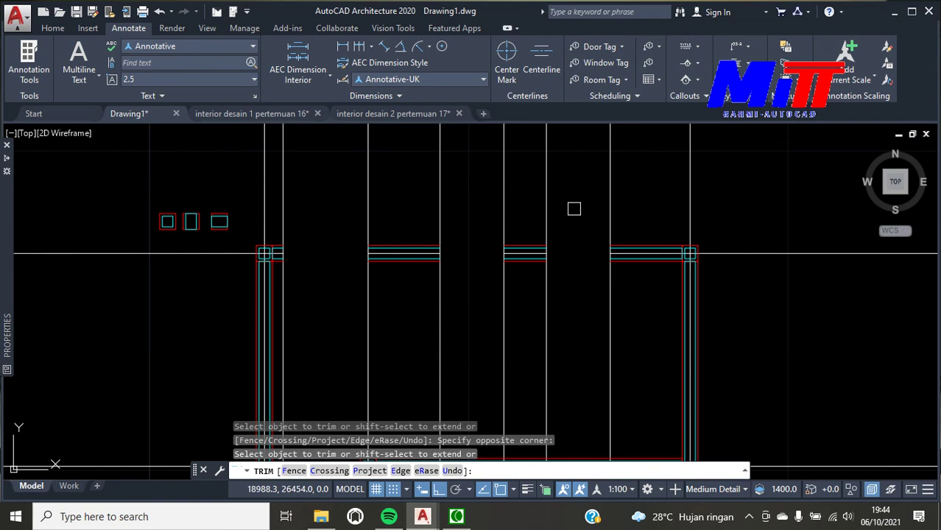
pyautogui.scroll(-2, 573, 209)
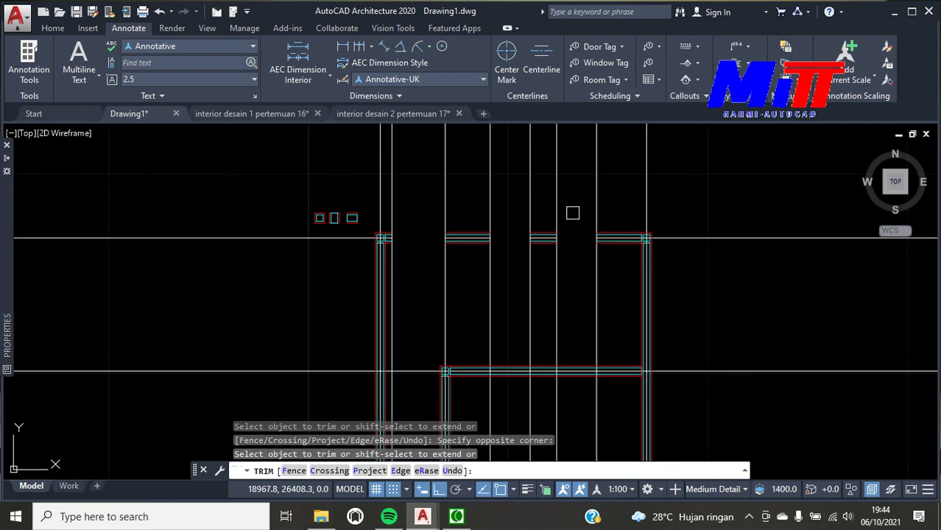
pyautogui.press('Escape')
# Crossing-select the seven vertical guide lines and delete them
pyautogui.scroll(4, 571, 210)
pyautogui.scroll(-2, 563, 216)
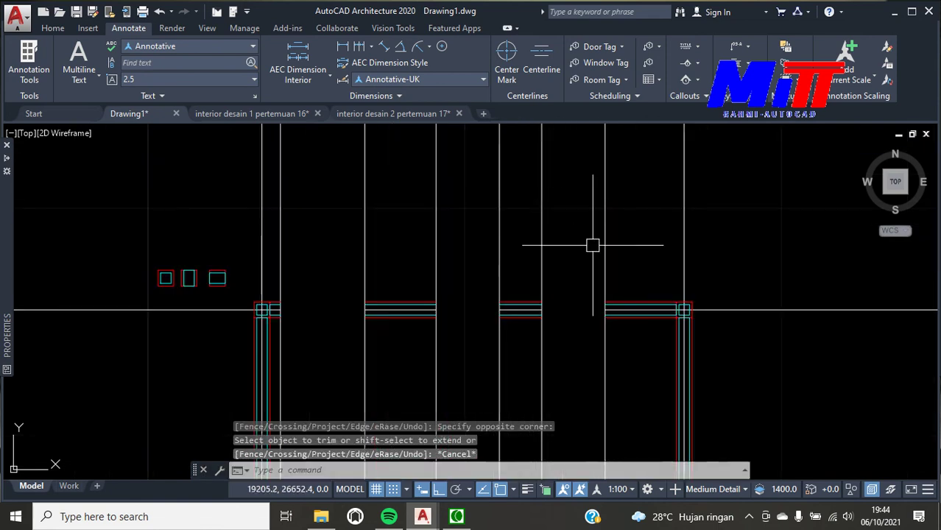
pyautogui.click(656, 254)
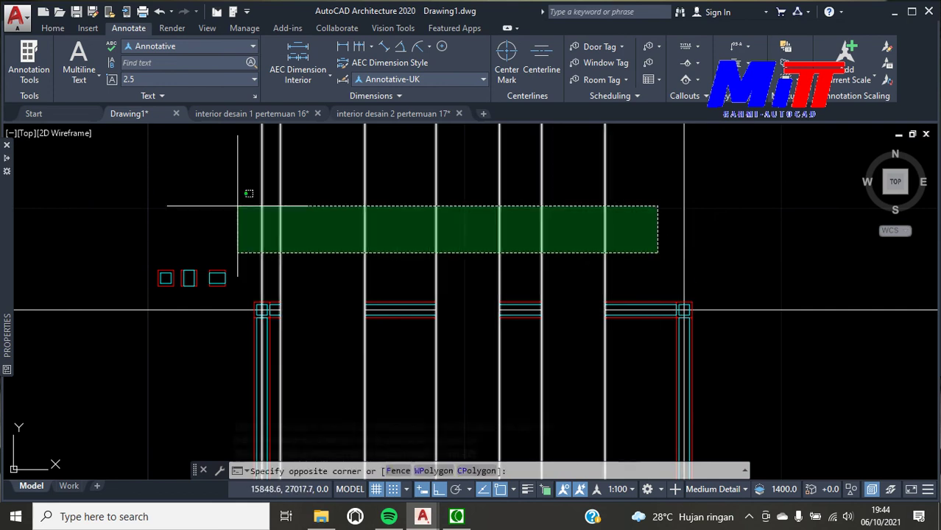
pyautogui.click(251, 207)
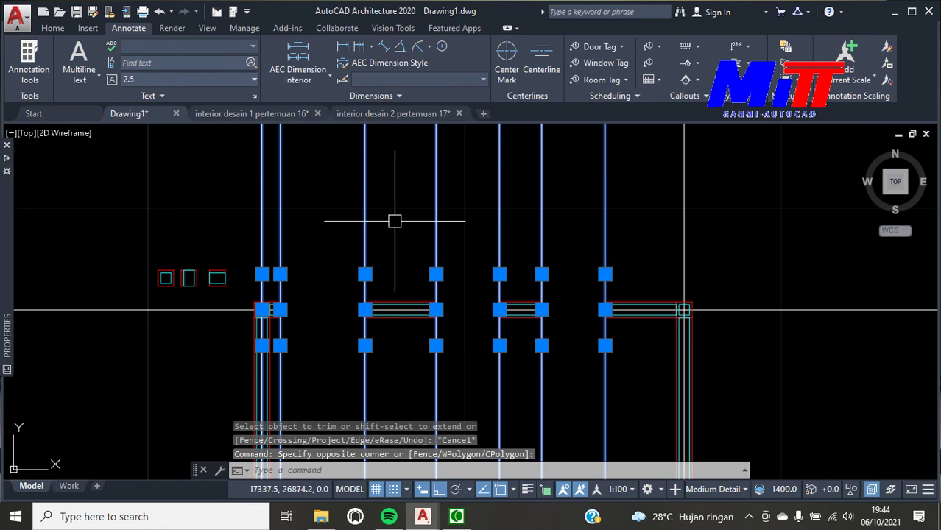
pyautogui.press('Delete')
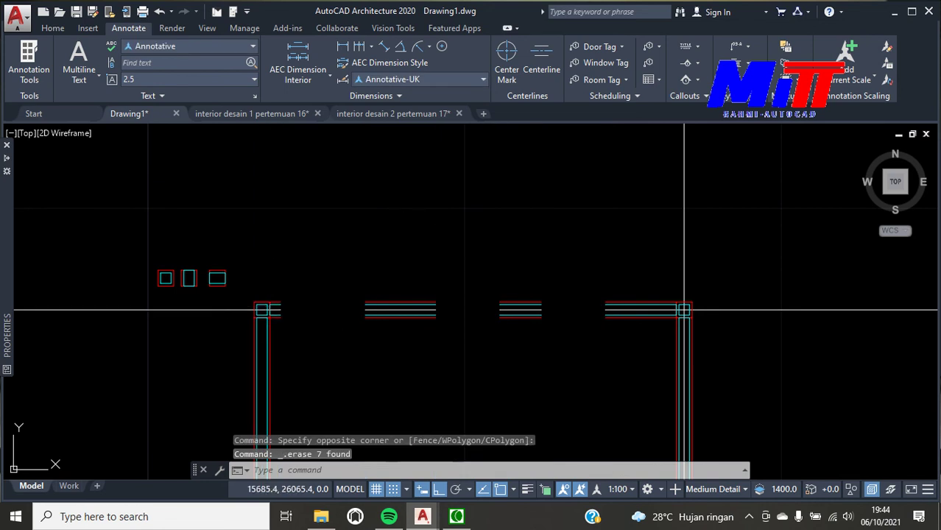
# Delete the three leftover beam fragments on the left, middle and right
pyautogui.click(213, 310)
pyautogui.scroll(2, 420, 309)
pyautogui.click(388, 310)
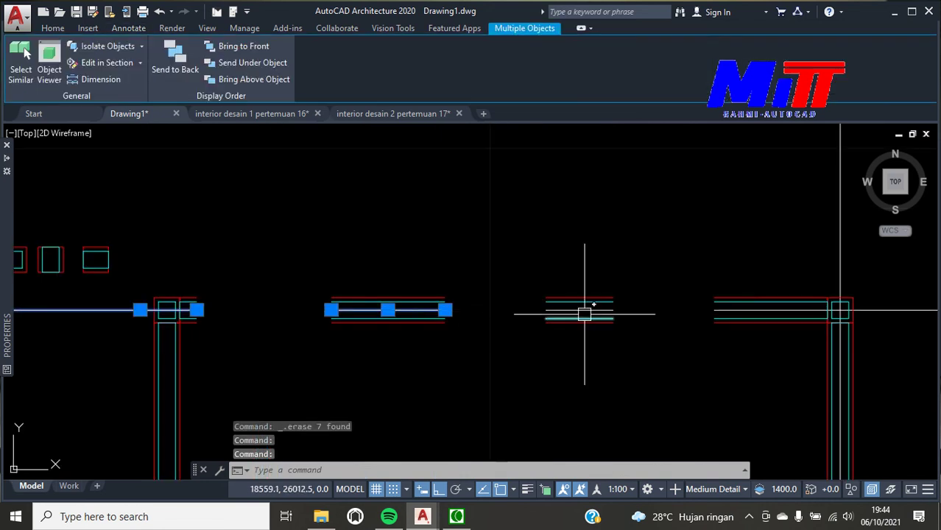
pyautogui.click(590, 310)
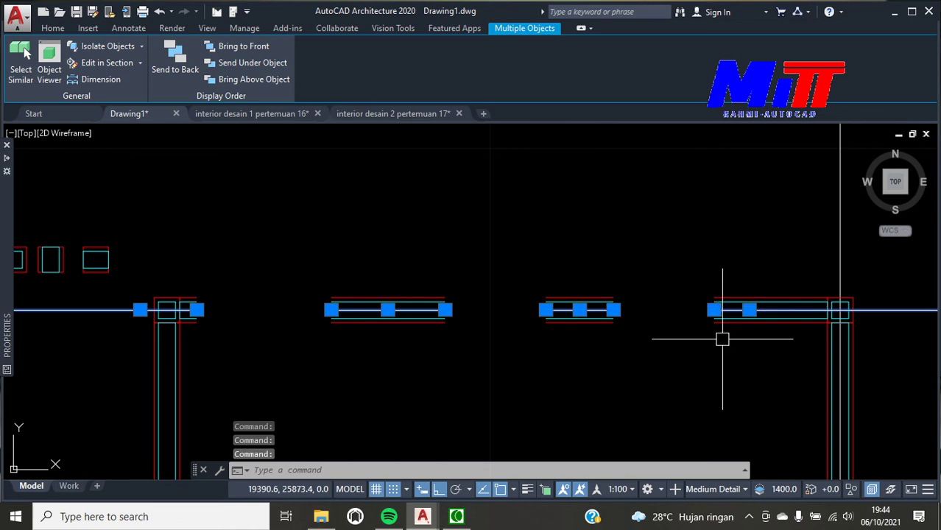
pyautogui.press('Delete')
pyautogui.scroll(-2, 606, 300)
pyautogui.scroll(3, 600, 321)
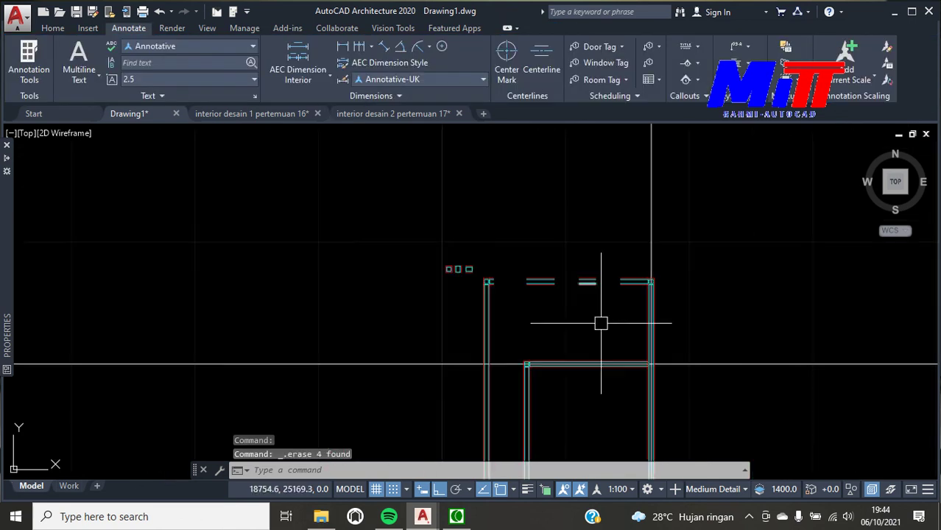
pyautogui.scroll(2, 615, 398)
pyautogui.press('Escape')
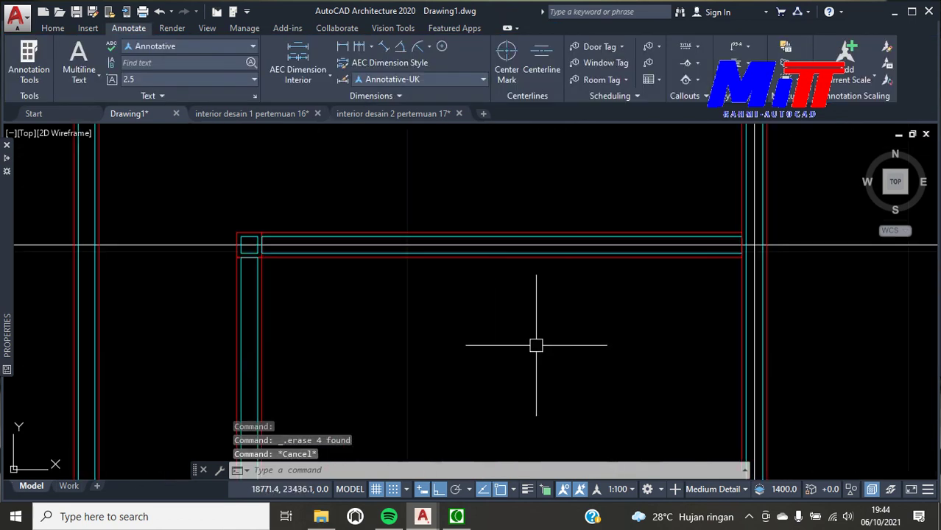
# Offset the horizontal wall line downward by 175, then offset a line by 800
pyautogui.write('o')
pyautogui.press('Return')
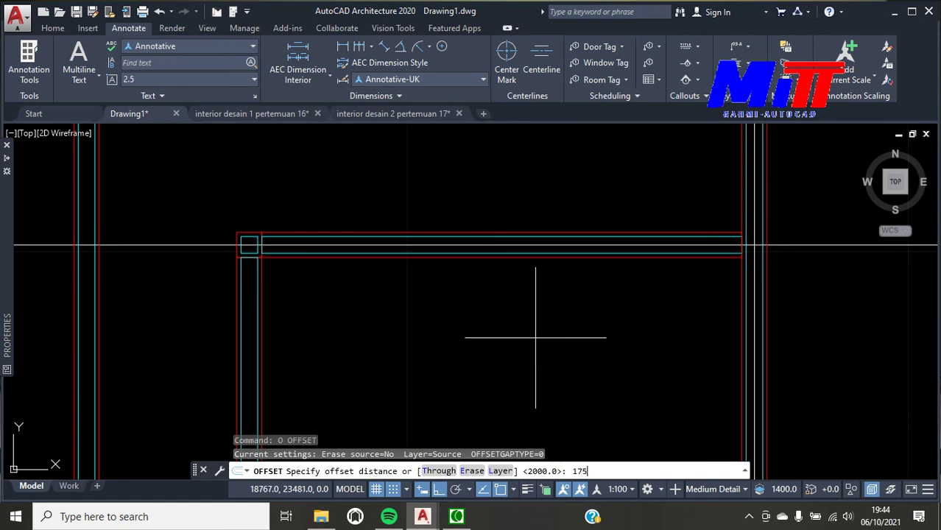
pyautogui.press('Return')
pyautogui.click(898, 246)
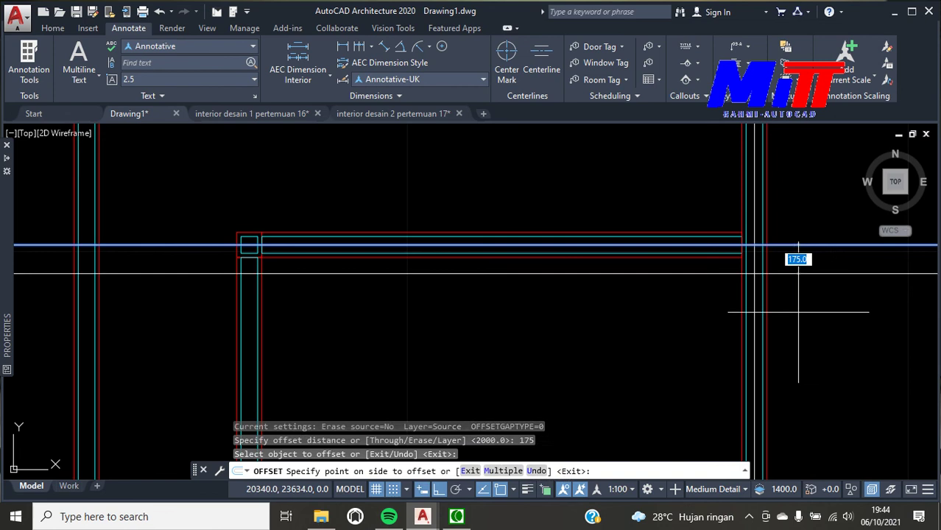
pyautogui.click(798, 310)
pyautogui.press('Return')
pyautogui.press('Return')
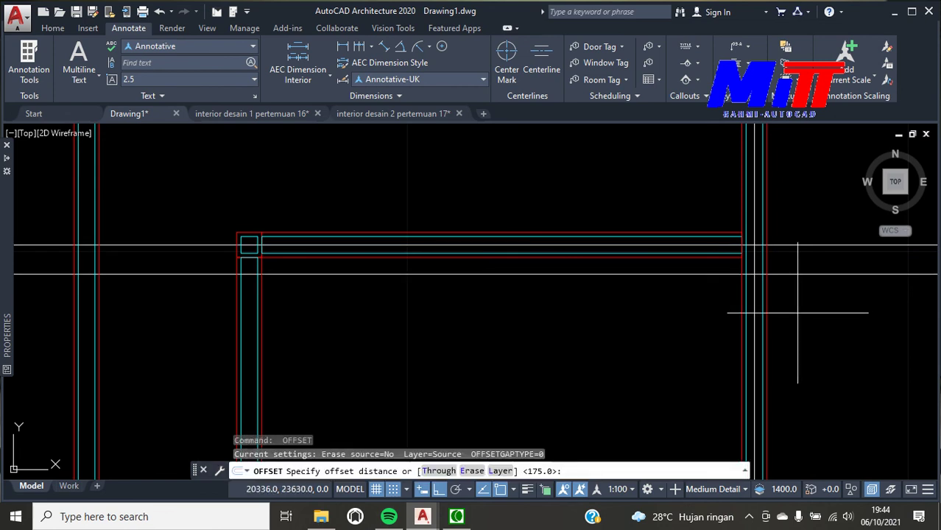
pyautogui.write('800')
pyautogui.press('Return')
pyautogui.click(795, 274)
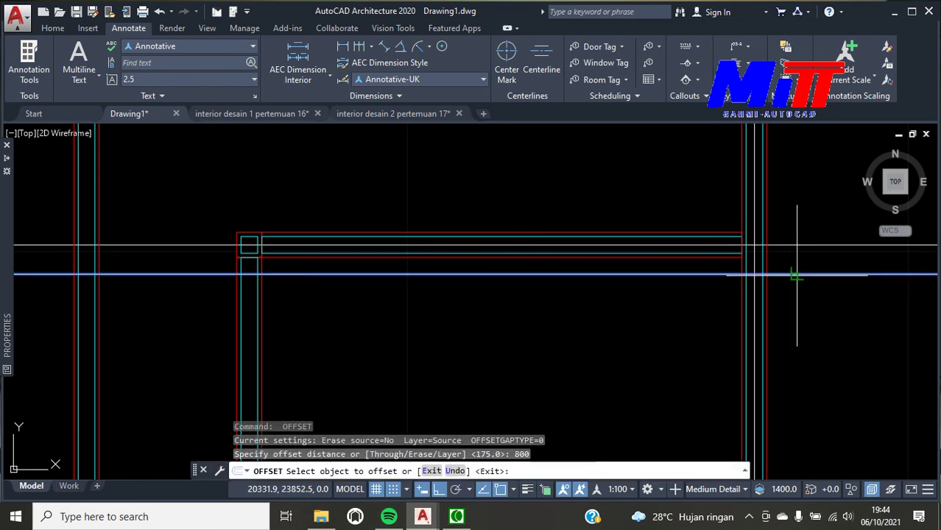
pyautogui.click(790, 332)
pyautogui.press('Escape')
pyautogui.scroll(-3, 453, 320)
pyautogui.scroll(1, 446, 326)
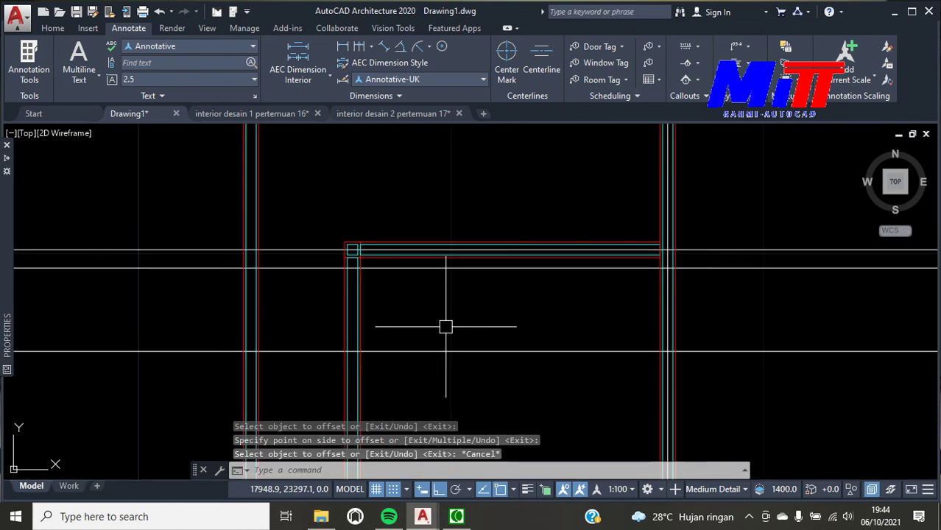
pyautogui.press('Escape')
# Abandon a trim and erase three lines on the right with a crossing selection
pyautogui.write('tr')
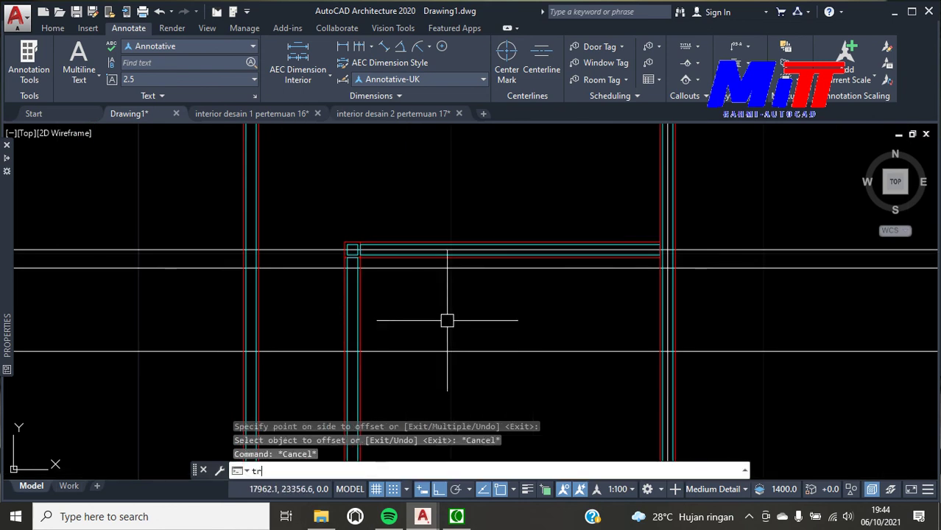
pyautogui.press('Return')
pyautogui.press('Return')
pyautogui.scroll(4, 399, 318)
pyautogui.click(343, 284)
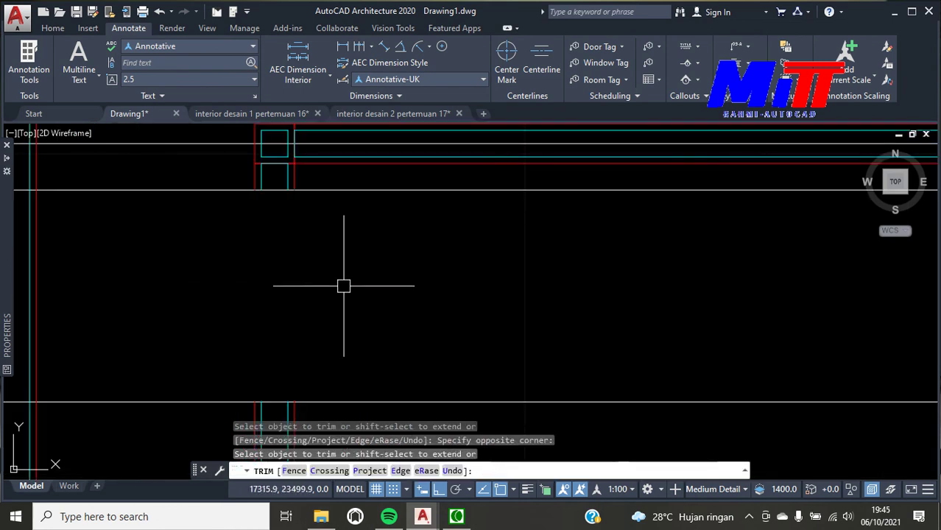
pyautogui.press('Escape')
pyautogui.scroll(-3, 343, 283)
pyautogui.click(804, 379)
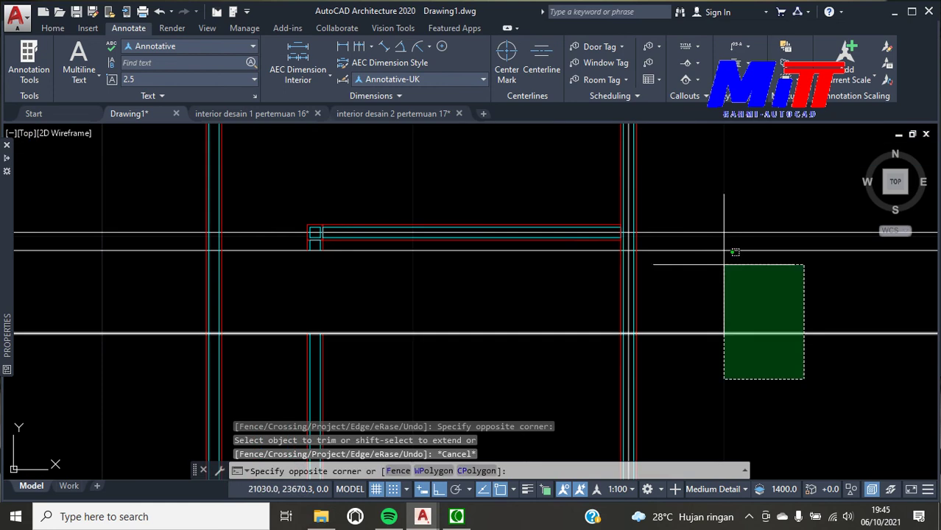
pyautogui.click(710, 216)
pyautogui.press('Delete')
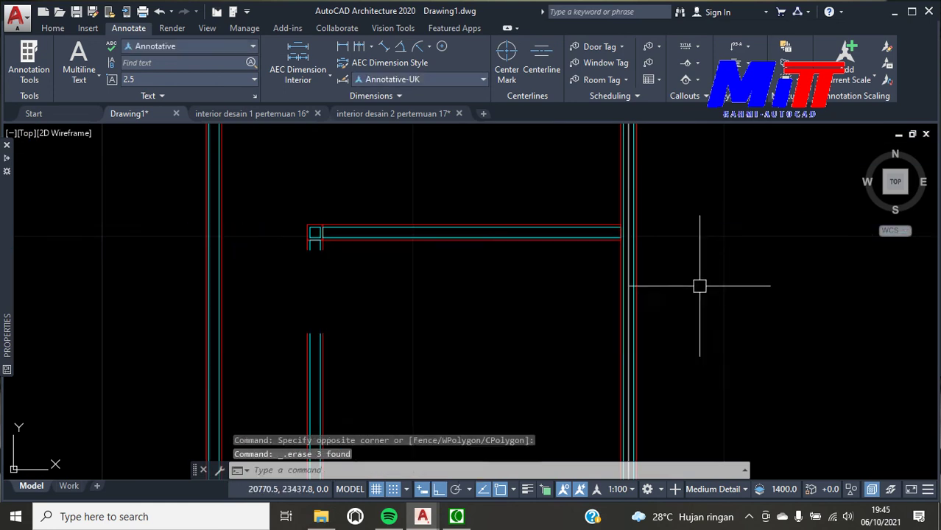
# Delete the upper and lower horizontal guide lines
pyautogui.scroll(-2, 696, 265)
pyautogui.scroll(-2, 527, 216)
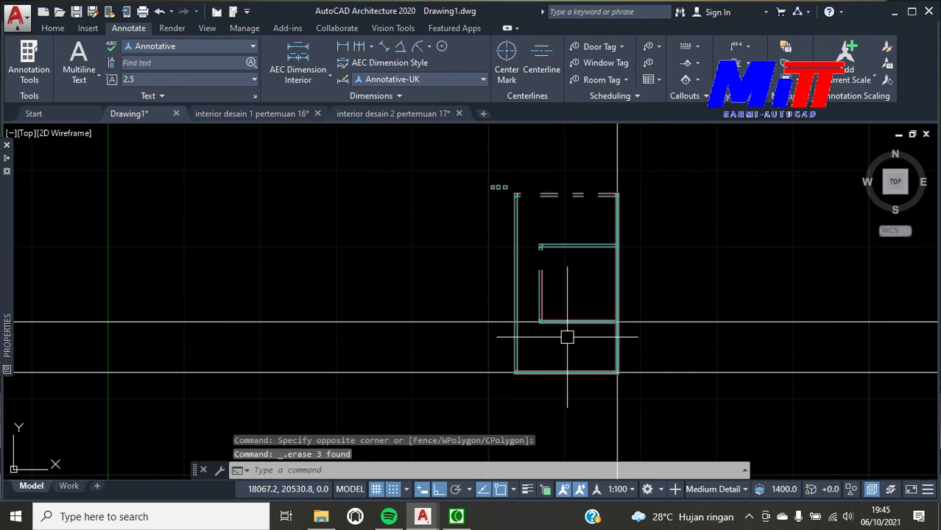
pyautogui.scroll(3, 563, 325)
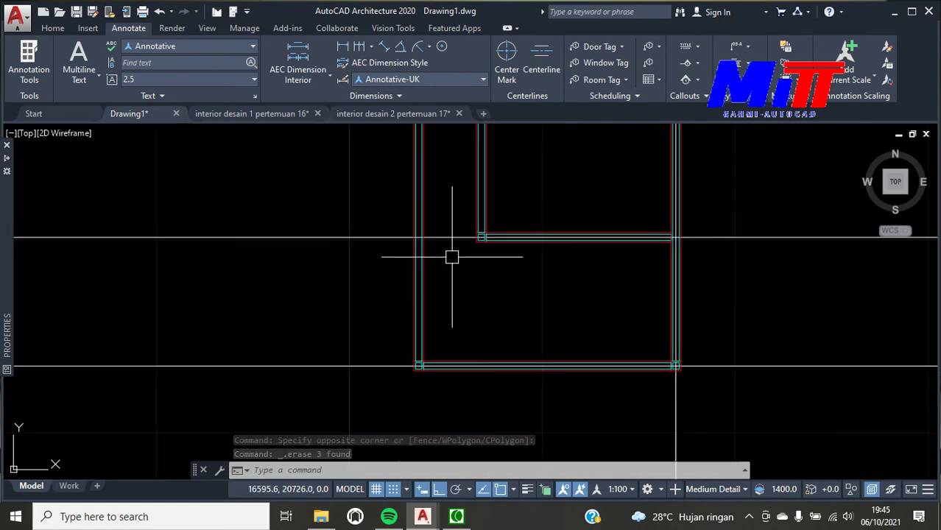
pyautogui.click(733, 237)
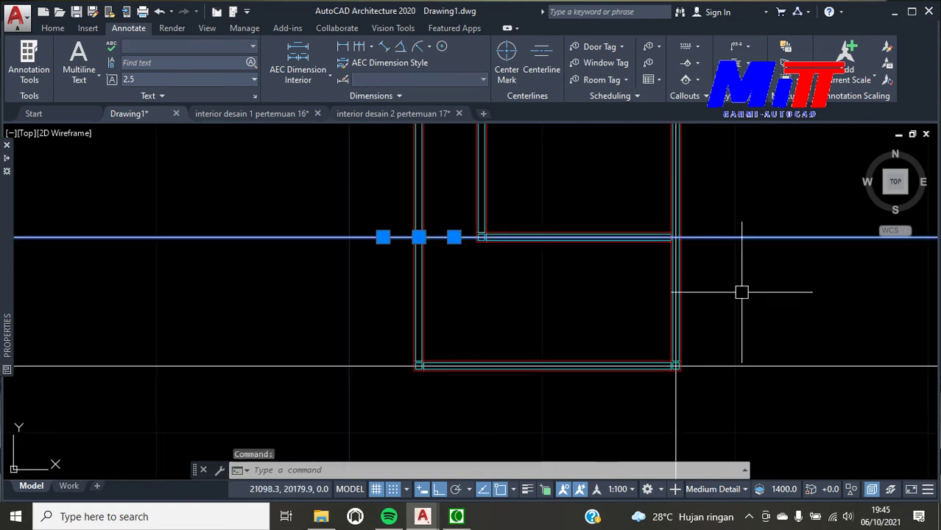
pyautogui.click(750, 366)
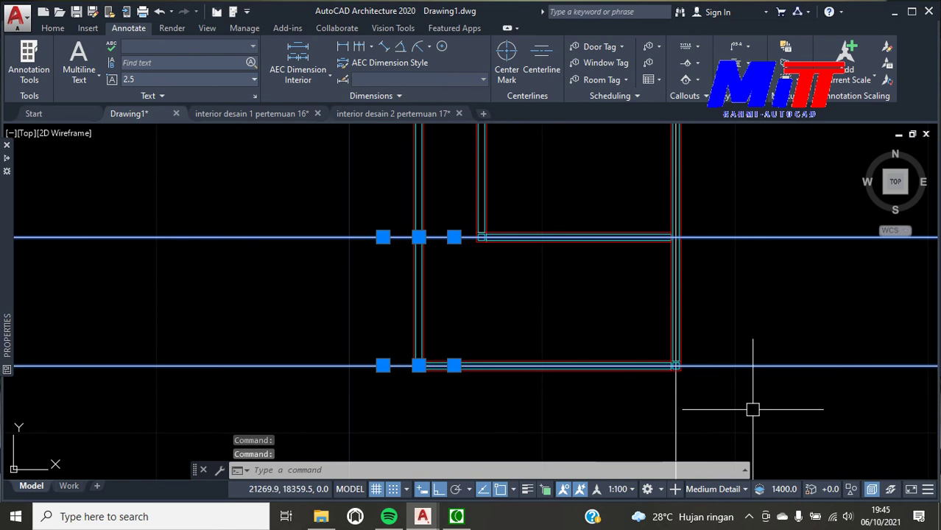
pyautogui.press('Delete')
pyautogui.scroll(4, 676, 442)
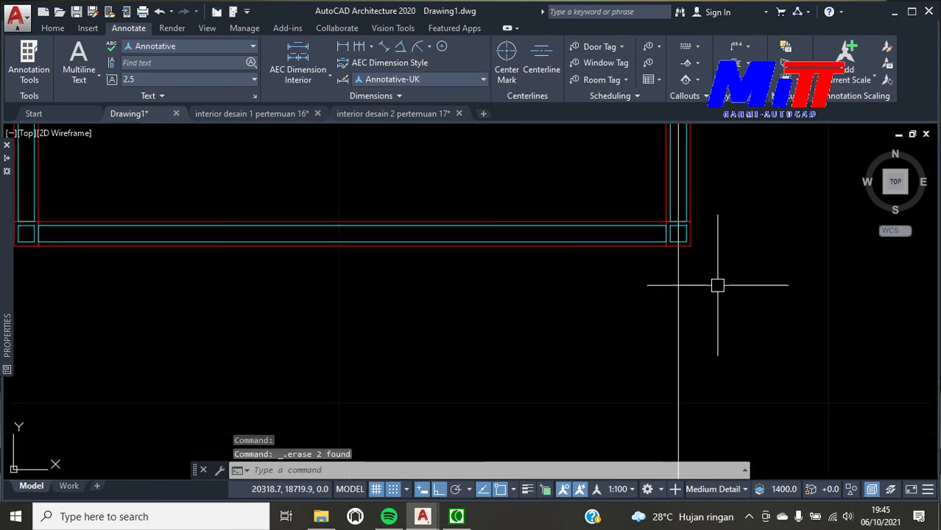
# Offset a vertical line 1575 to the left with OFFSET
pyautogui.write('o')
pyautogui.press('Return')
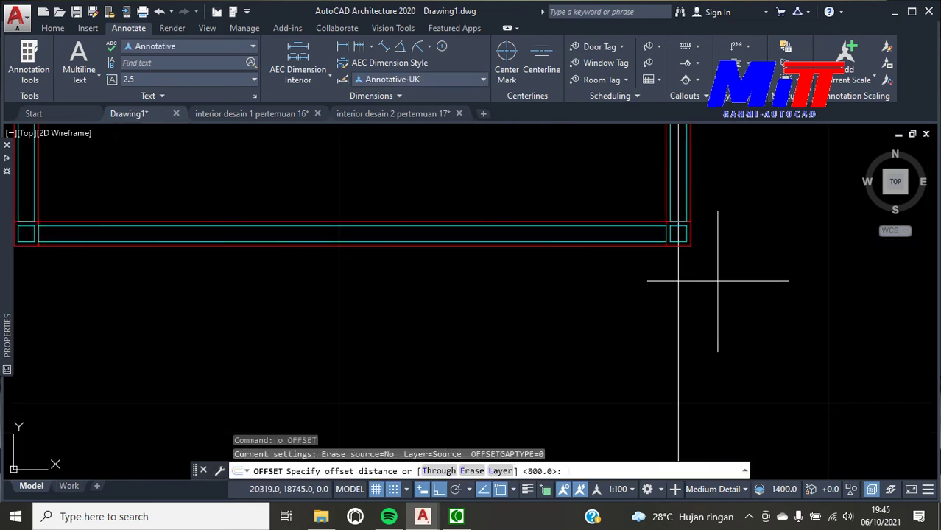
pyautogui.scroll(2, 717, 280)
pyautogui.write('1575')
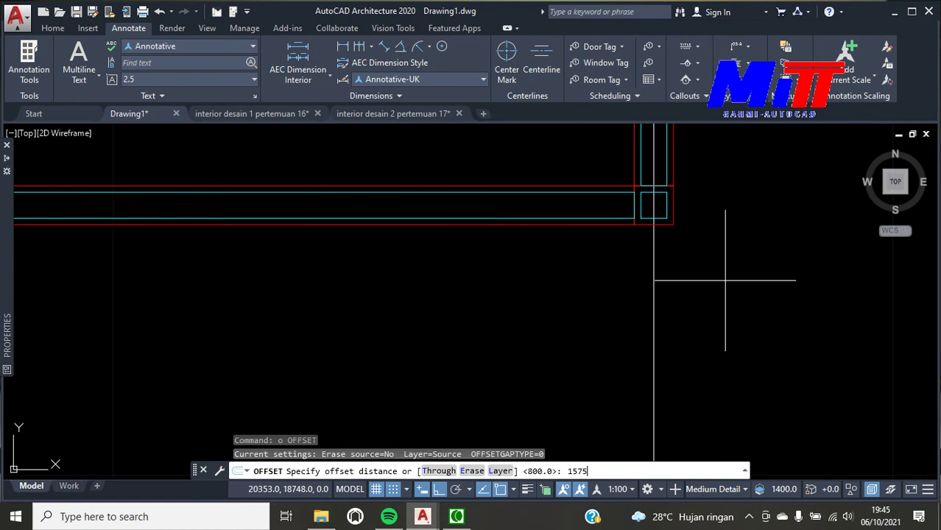
pyautogui.press('Return')
pyautogui.click(655, 317)
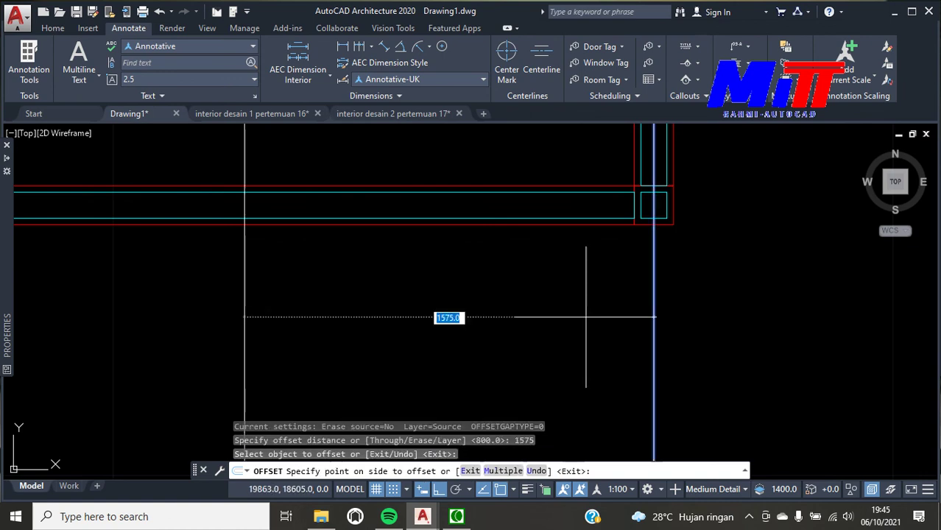
pyautogui.click(449, 317)
# Offset another vertical line 200 to its left
pyautogui.press('Return')
pyautogui.press('Return')
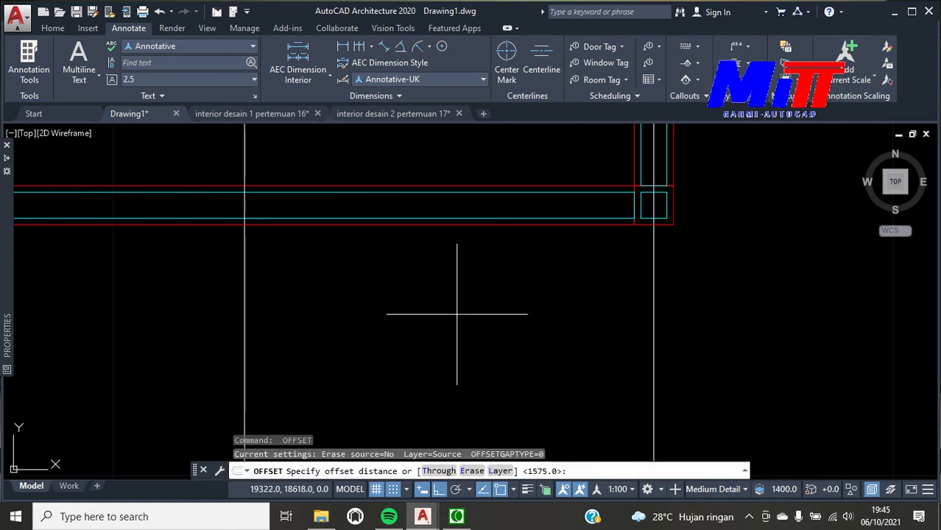
pyautogui.write('200')
pyautogui.press('Return')
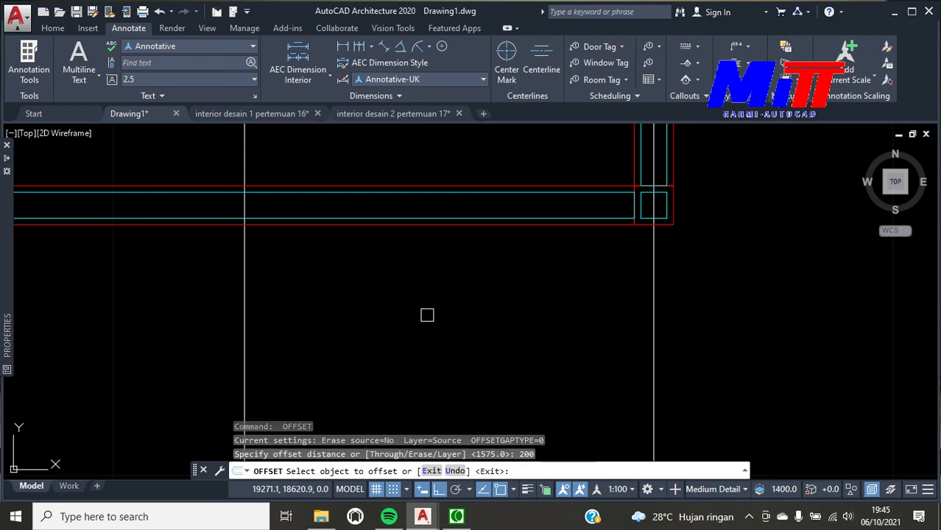
pyautogui.click(244, 314)
pyautogui.click(183, 318)
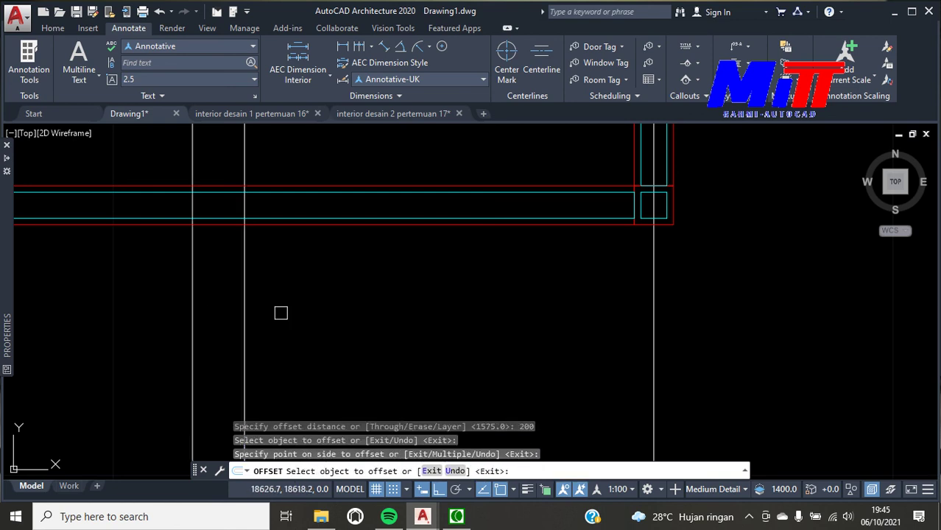
pyautogui.scroll(-2, 251, 324)
pyautogui.scroll(-2, 342, 330)
# Offset a further vertical line 600 to the left
pyautogui.press('Return')
pyautogui.press('Return')
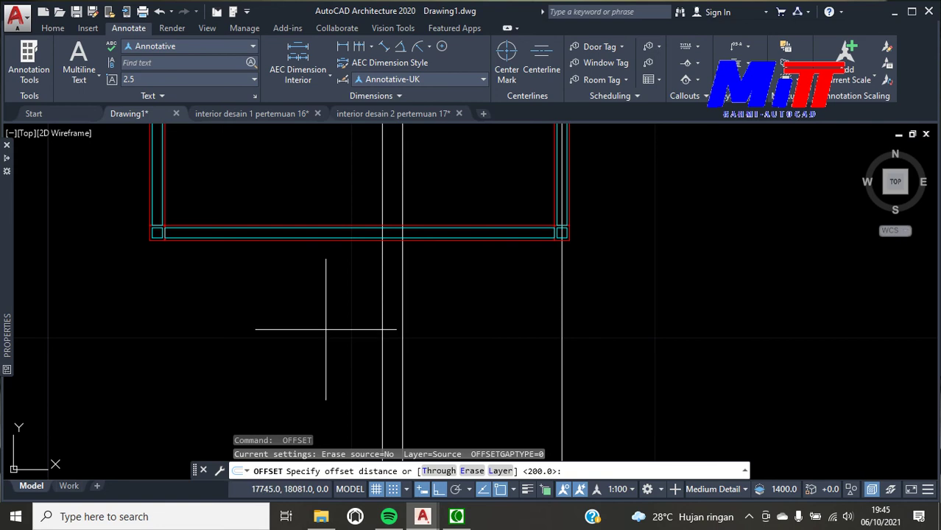
pyautogui.write('600')
pyautogui.press('Return')
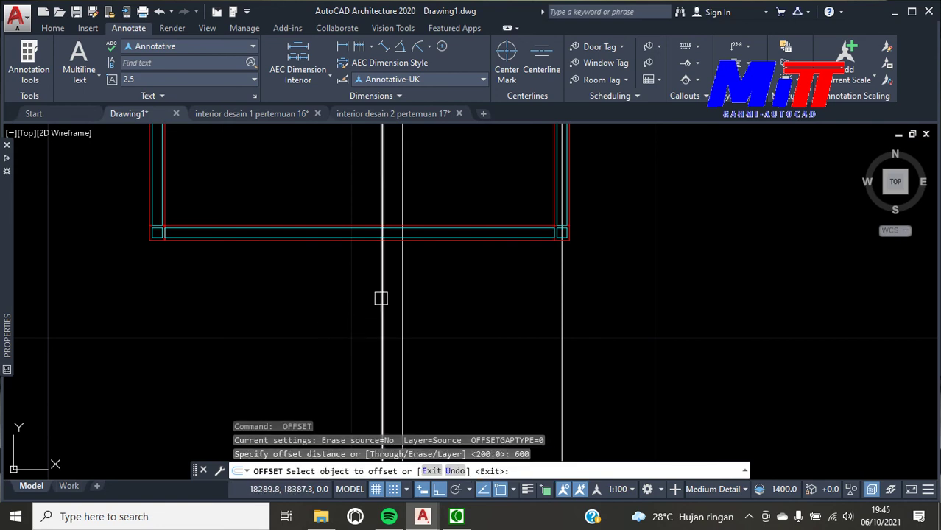
pyautogui.click(382, 305)
pyautogui.click(332, 309)
pyautogui.press('Return')
pyautogui.press('Return')
pyautogui.write('200')
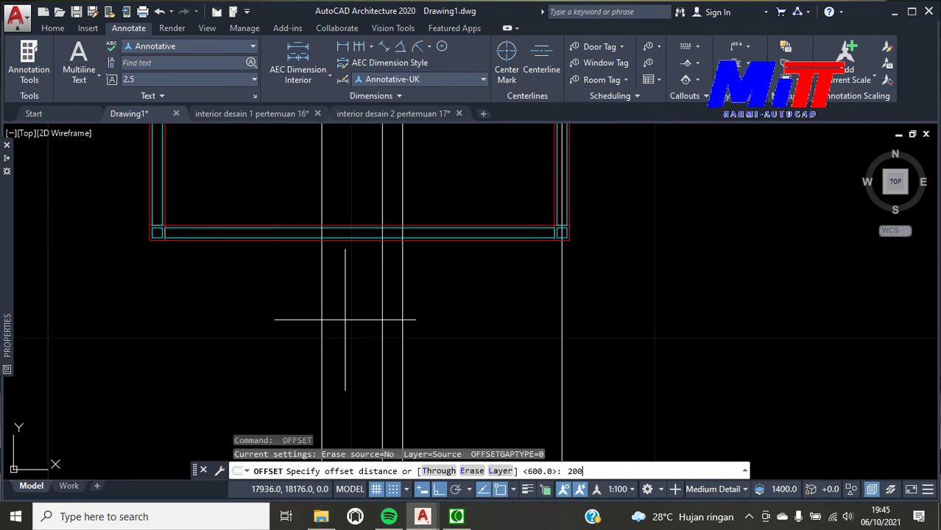
# Offset the newest vertical line 200 left, then that copy 800 further left
pyautogui.press('Return')
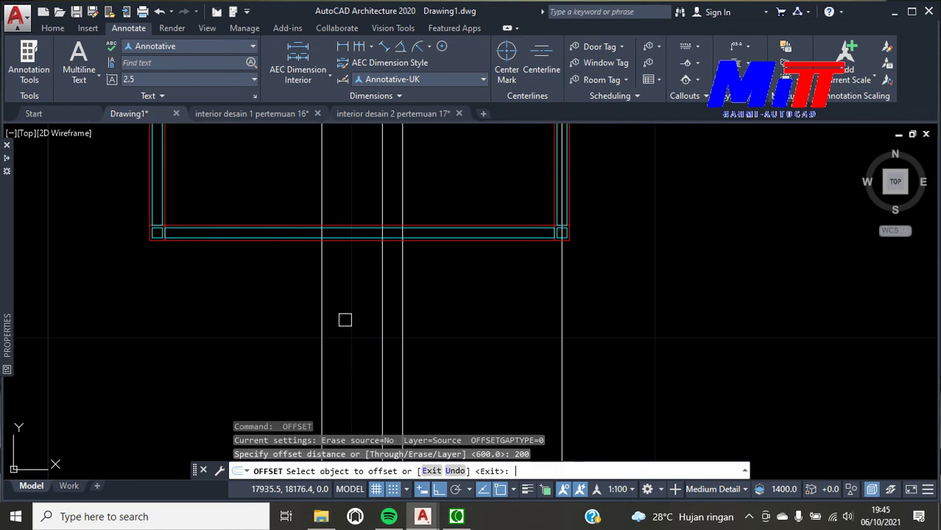
pyautogui.click(322, 315)
pyautogui.click(313, 320)
pyautogui.press('Return')
pyautogui.press('Return')
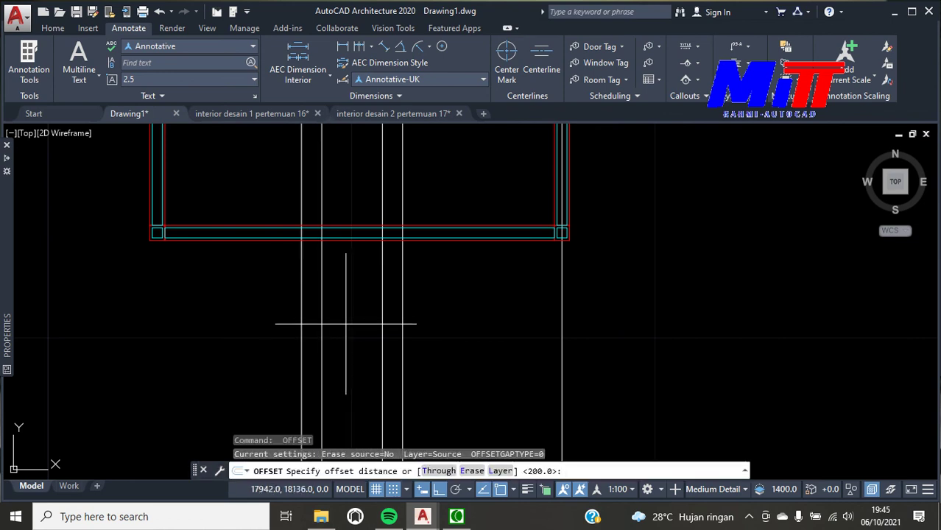
pyautogui.write('800')
pyautogui.press('Return')
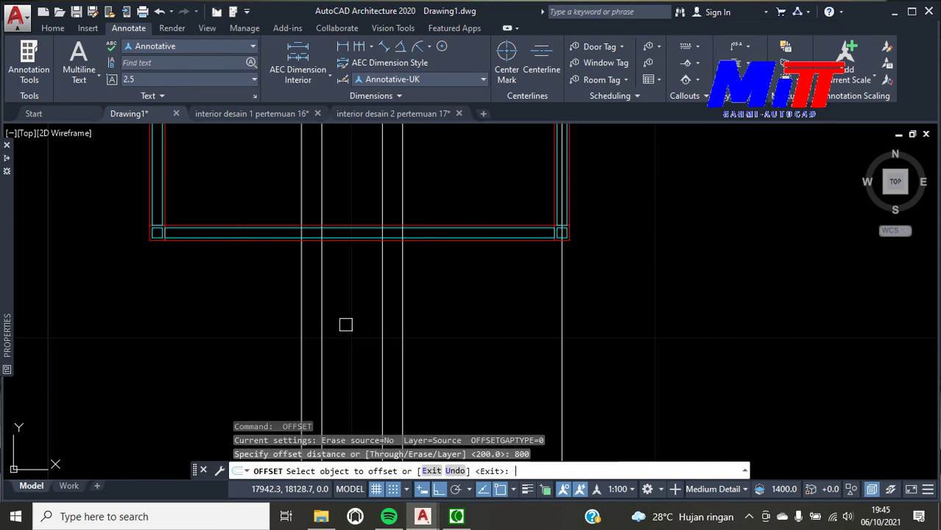
pyautogui.click(301, 319)
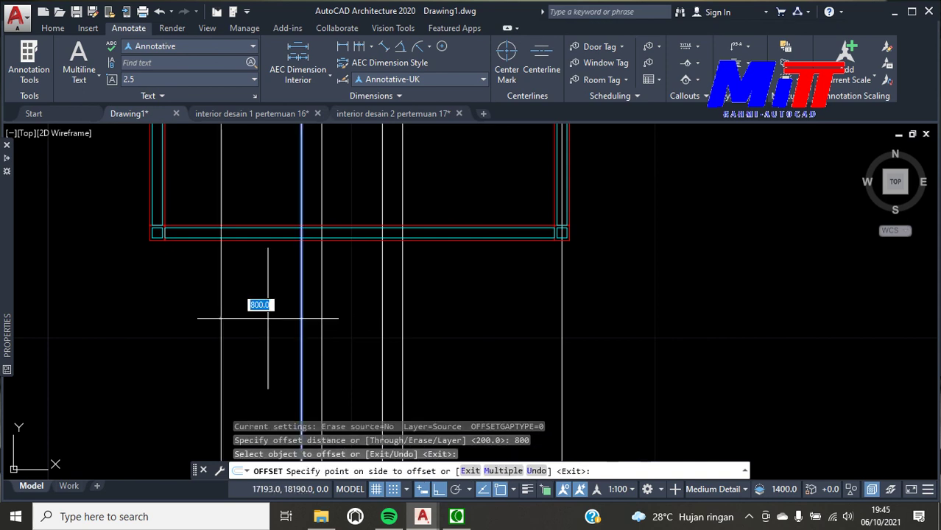
pyautogui.click(262, 308)
pyautogui.press('Escape')
# Trim away the two bottom-wall segments lying between the new vertical lines
pyautogui.write('tr')
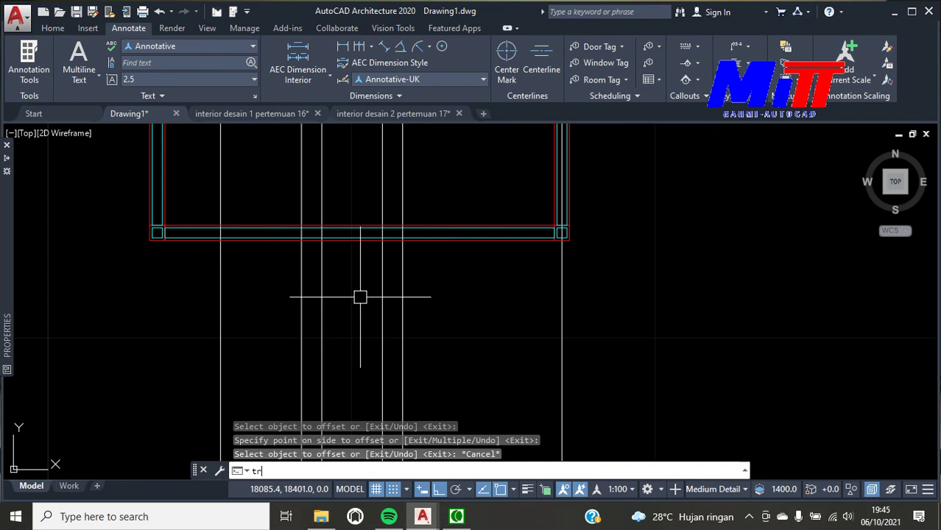
pyautogui.press('Return')
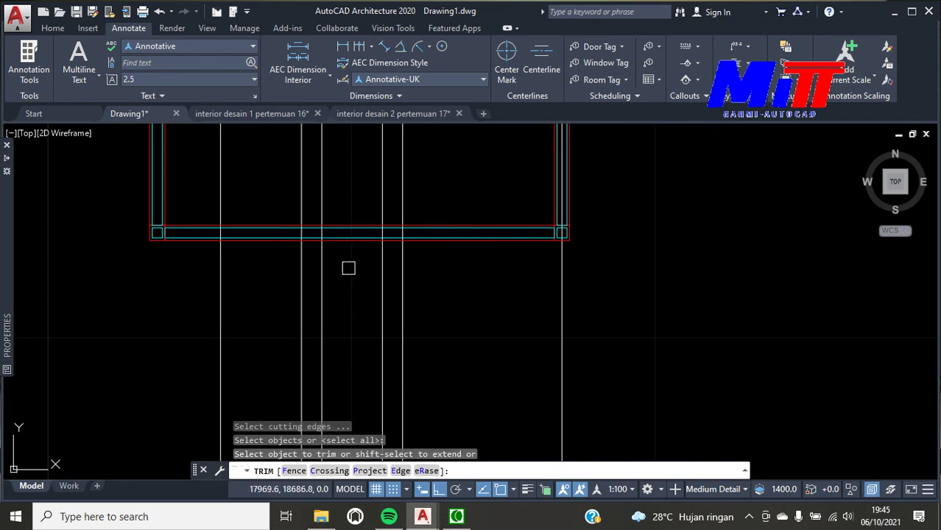
pyautogui.scroll(2, 337, 183)
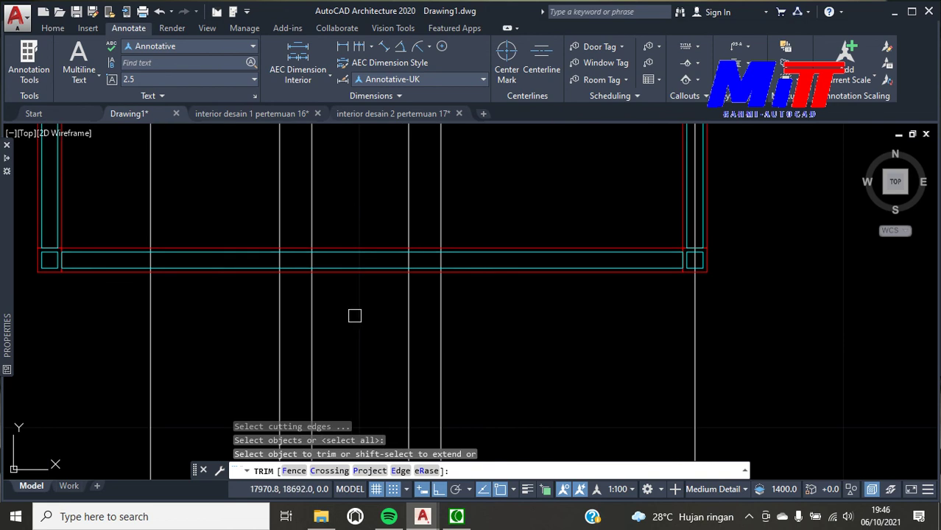
pyautogui.click(356, 317)
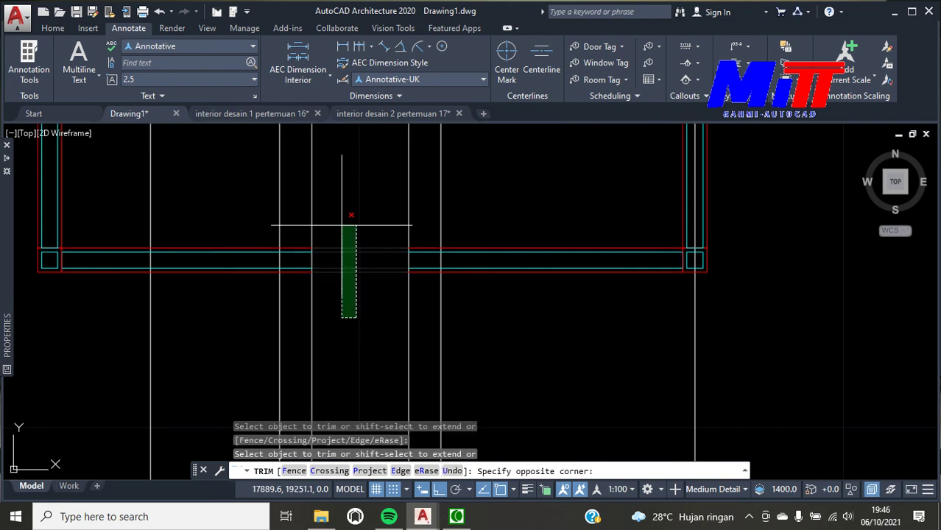
pyautogui.click(342, 225)
pyautogui.click(228, 319)
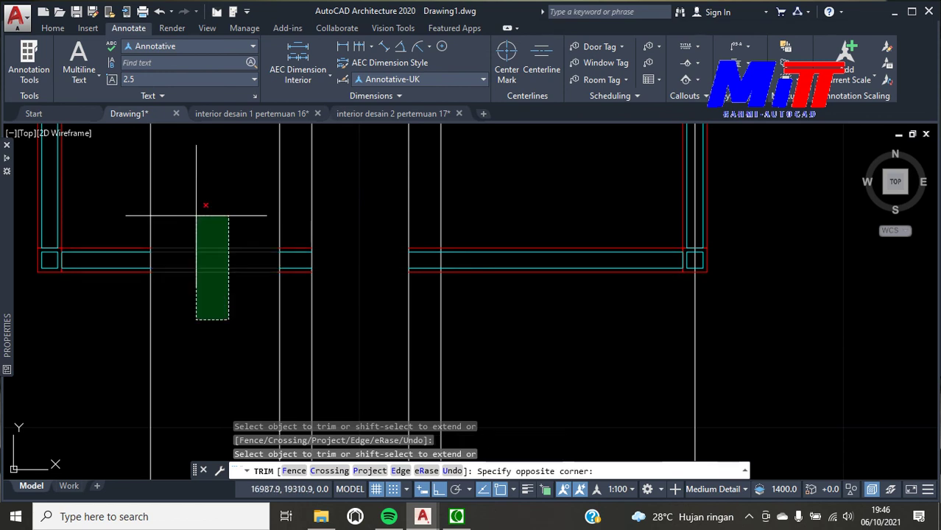
pyautogui.click(196, 215)
pyautogui.press('Escape')
pyautogui.scroll(-3, 322, 324)
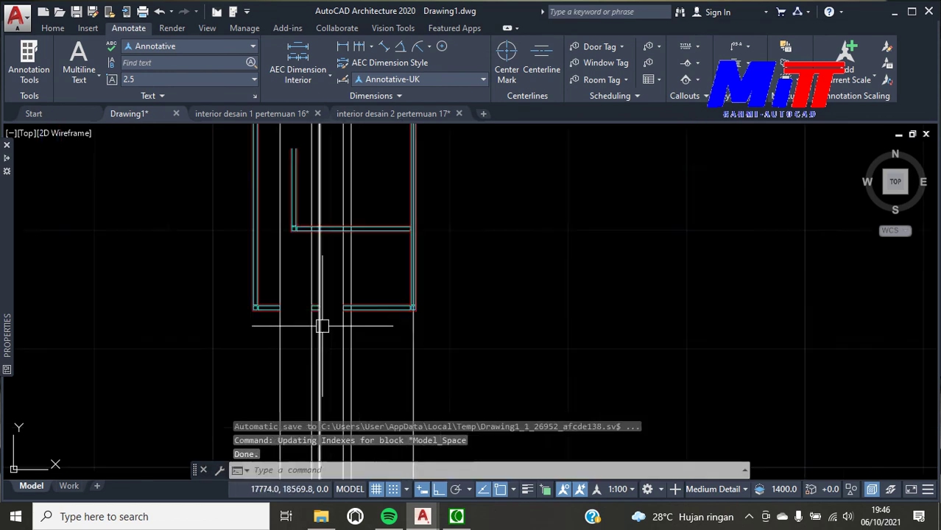
pyautogui.scroll(1, 300, 265)
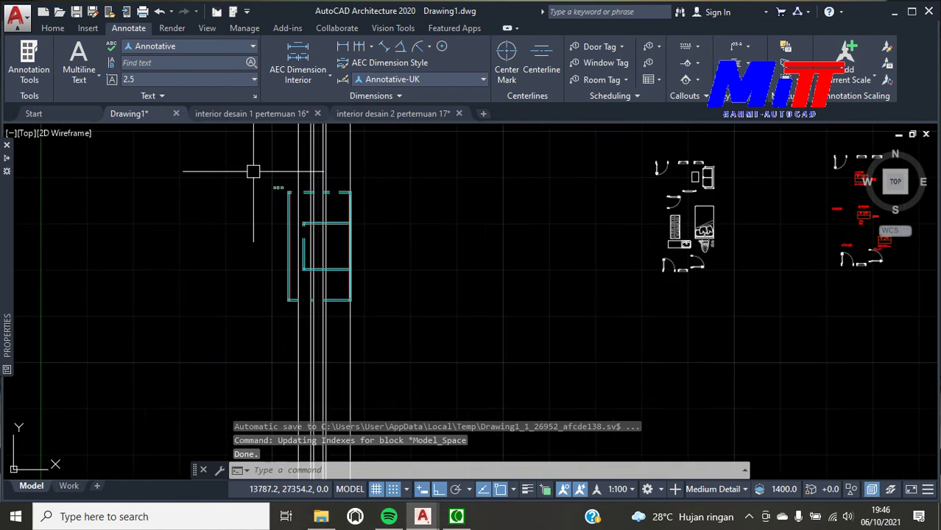
pyautogui.scroll(2, 262, 178)
pyautogui.scroll(-2, 308, 212)
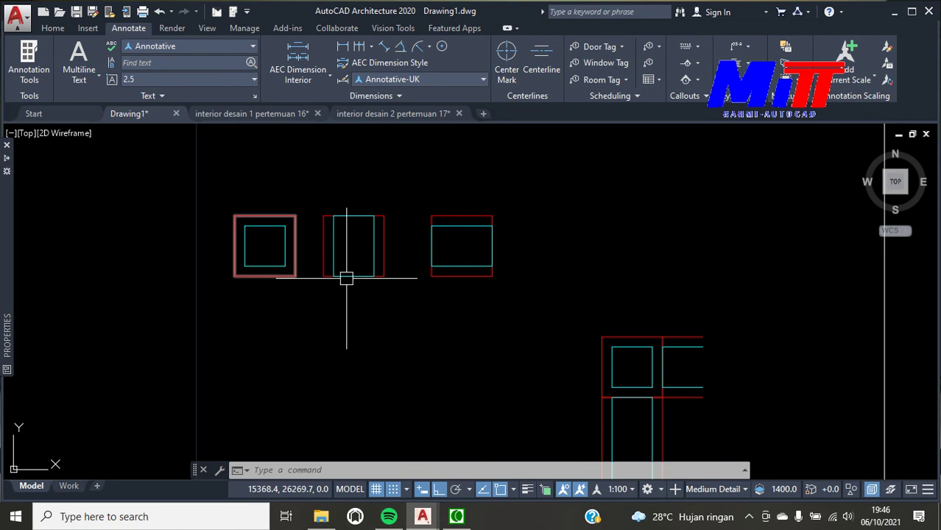
# Move the square column box by its bottom edge onto the wall-line intersection
pyautogui.click(299, 306)
pyautogui.click(206, 187)
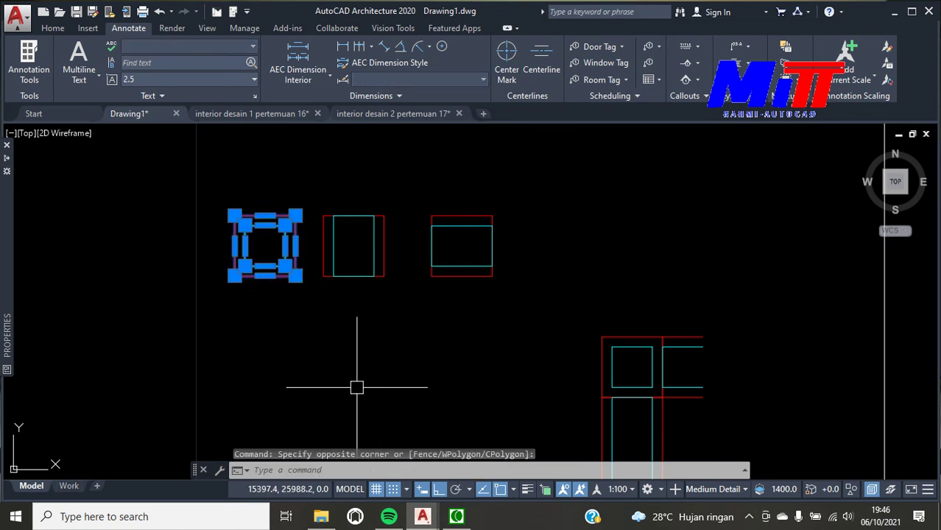
pyautogui.write('m')
pyautogui.press('Return')
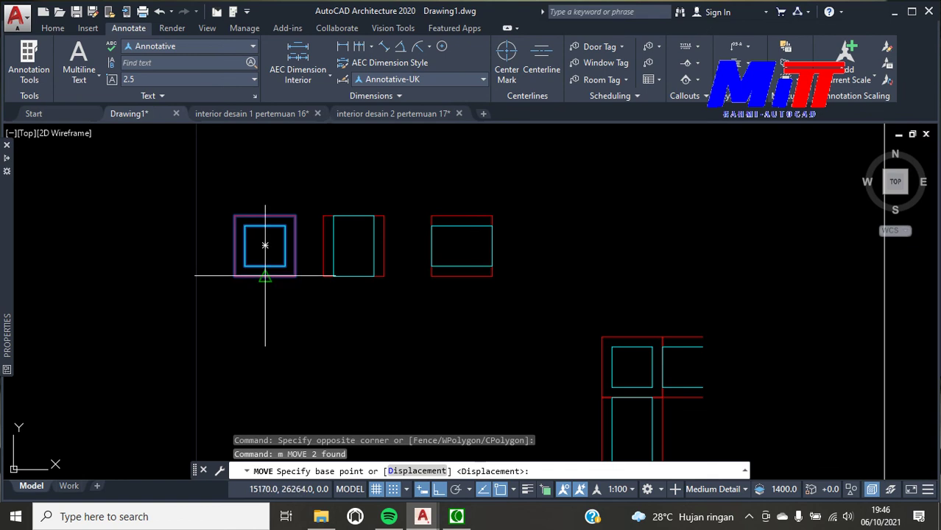
pyautogui.click(234, 277)
pyautogui.scroll(3, 295, 269)
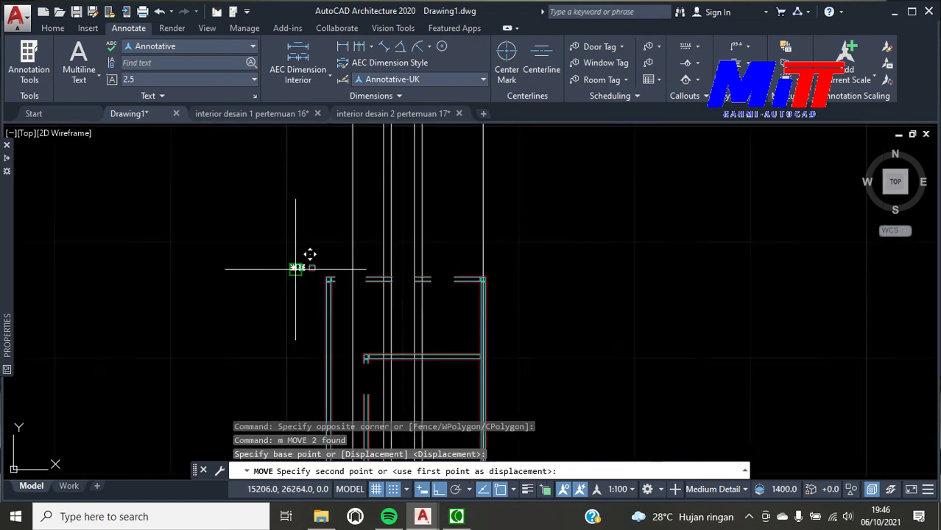
pyautogui.scroll(-5, 317, 295)
pyautogui.scroll(5, 368, 361)
pyautogui.scroll(2, 387, 279)
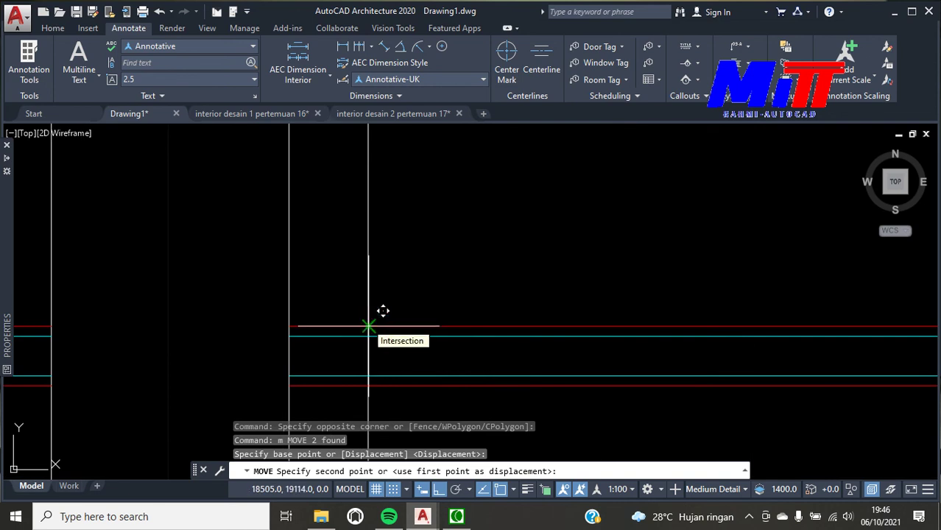
pyautogui.click(368, 326)
pyautogui.press('Escape')
pyautogui.scroll(2, 417, 261)
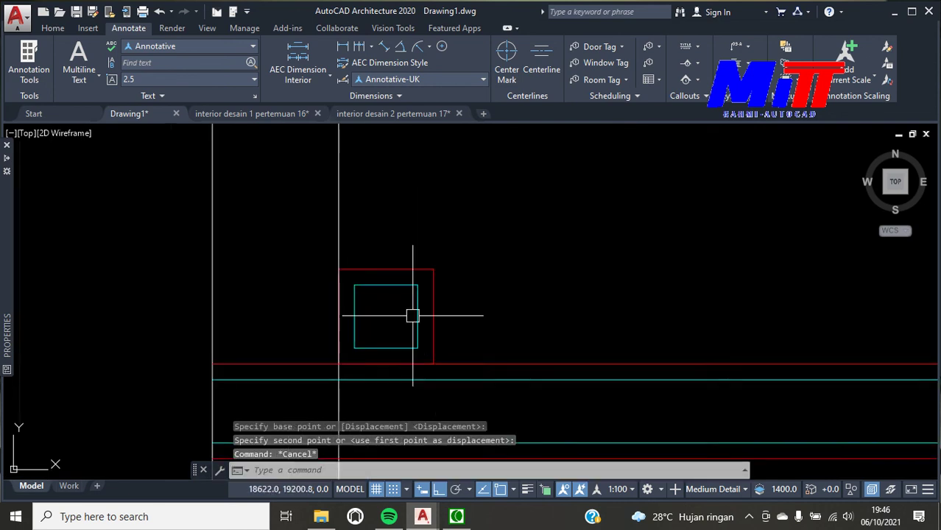
pyautogui.scroll(-3, 413, 315)
pyautogui.scroll(-2, 397, 295)
pyautogui.scroll(-1, 332, 230)
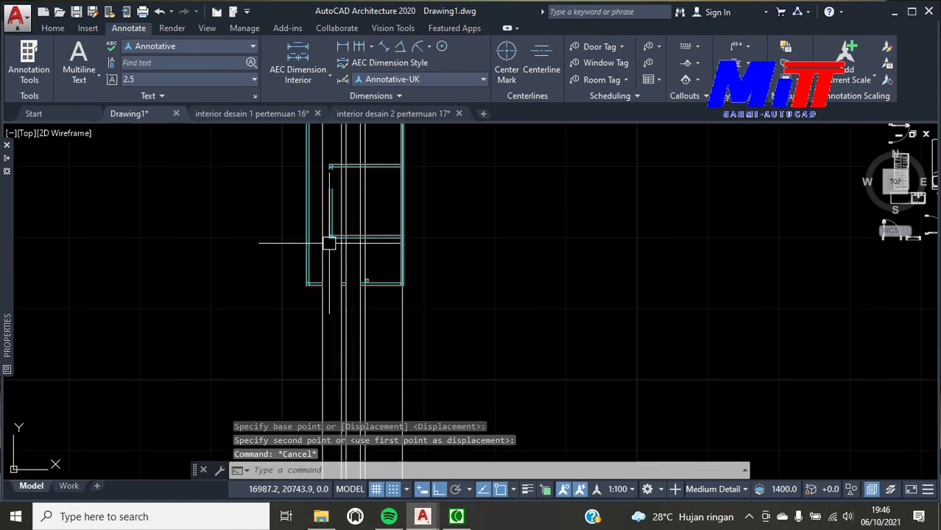
pyautogui.scroll(-2, 279, 204)
pyautogui.scroll(3, 280, 148)
pyautogui.scroll(-3, 330, 158)
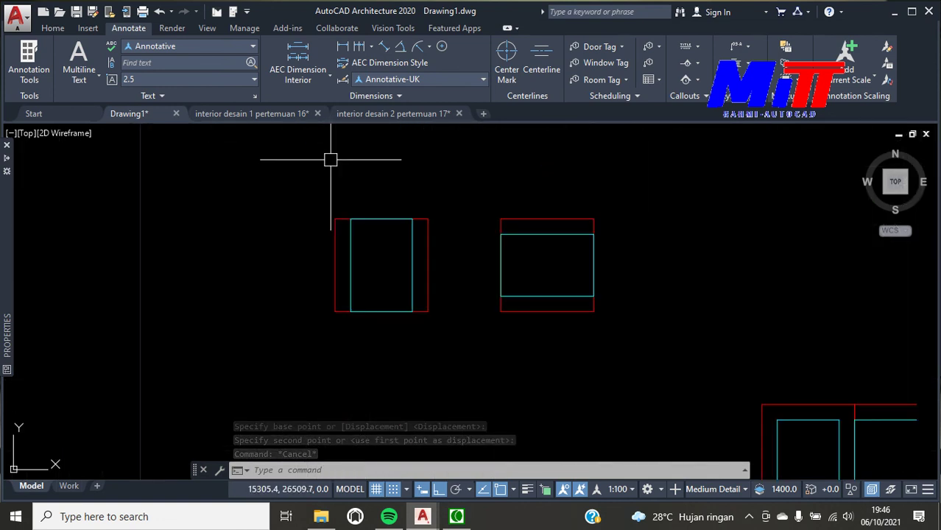
# Move the tall rectangular column box onto the wall junction beside the square column
pyautogui.click(644, 346)
pyautogui.press('Escape')
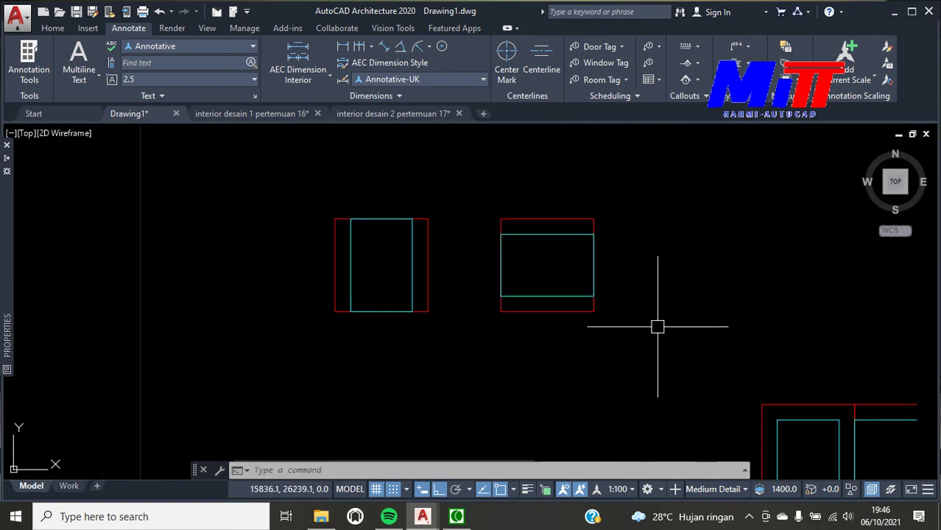
pyautogui.click(449, 384)
pyautogui.click(268, 164)
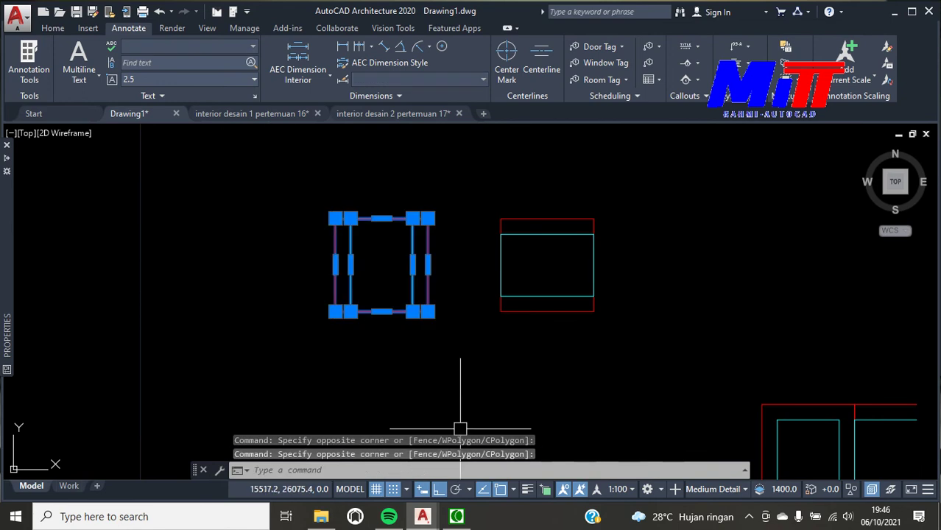
pyautogui.write('m')
pyautogui.press('Return')
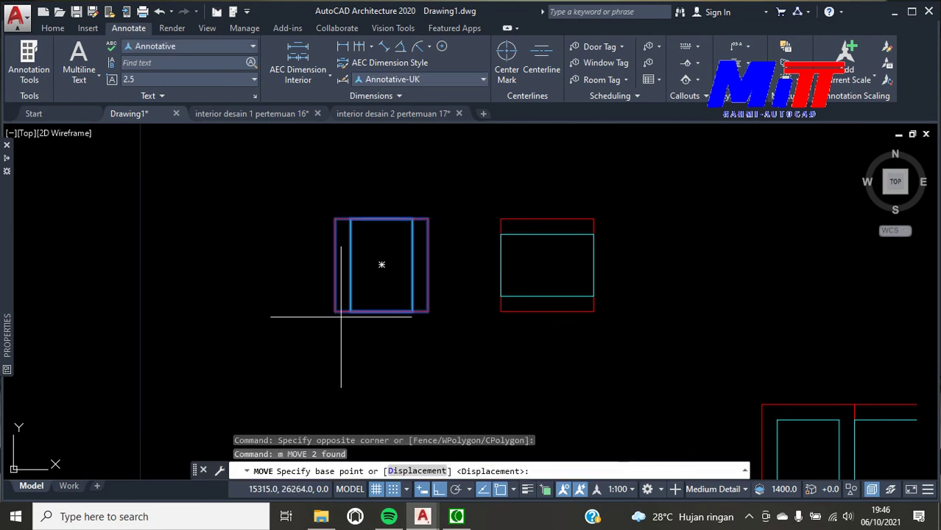
pyautogui.click(382, 310)
pyautogui.scroll(-5, 408, 309)
pyautogui.scroll(2, 487, 346)
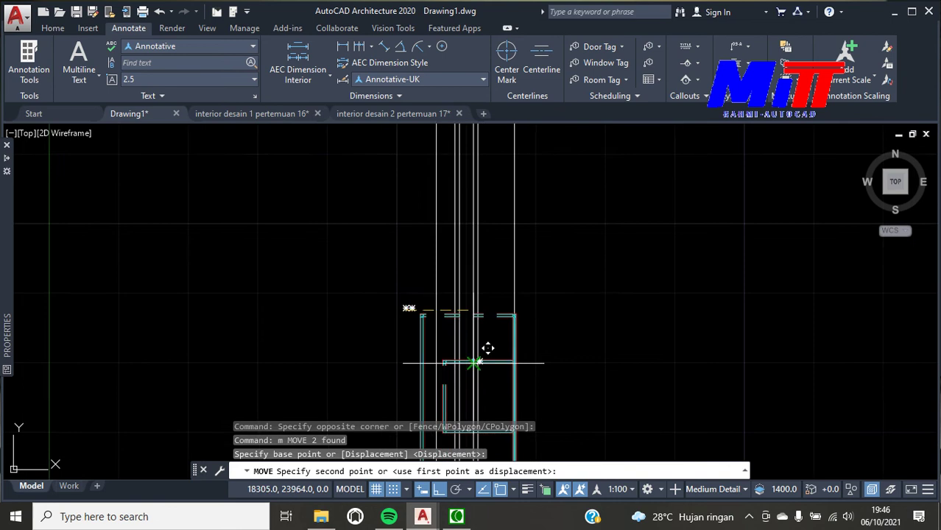
pyautogui.scroll(2, 480, 395)
pyautogui.scroll(2, 474, 403)
pyautogui.scroll(2, 532, 341)
pyautogui.scroll(2, 521, 361)
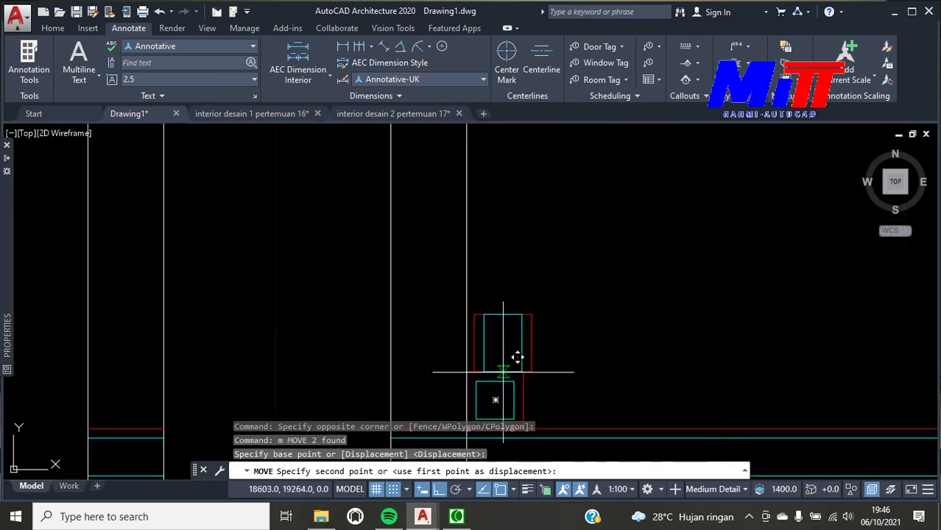
pyautogui.click(506, 358)
pyautogui.press('Escape')
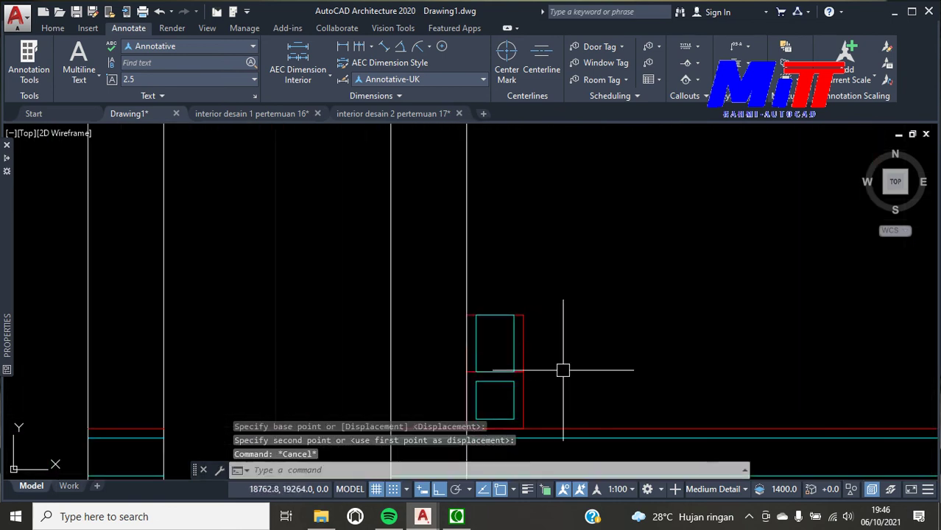
pyautogui.scroll(3, 564, 370)
# Stretch the placed column's top edge up to the horizontal beam above
pyautogui.click(550, 337)
pyautogui.click(460, 298)
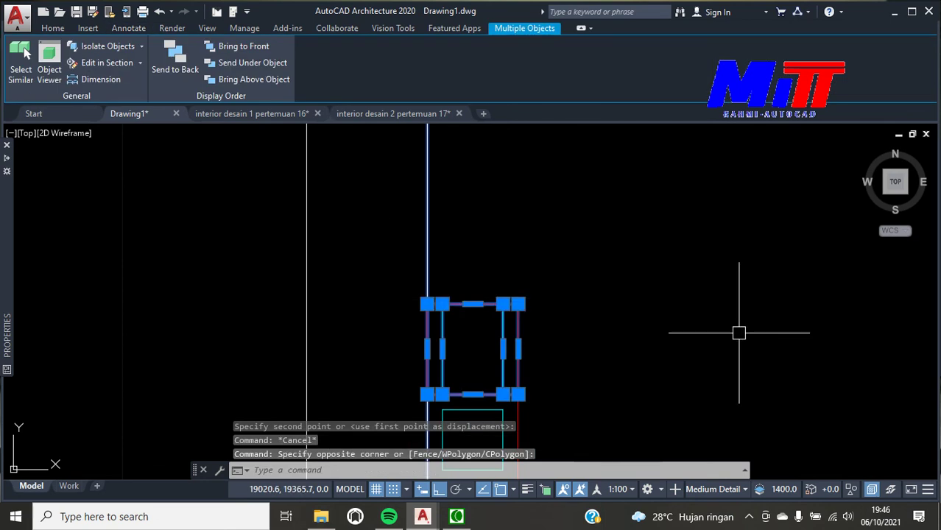
pyautogui.write('s')
pyautogui.press('Return')
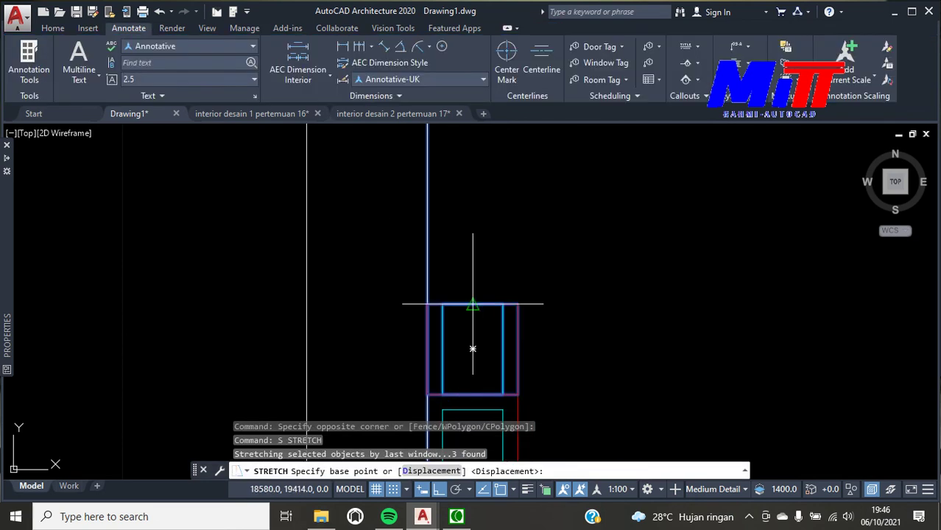
pyautogui.click(473, 304)
pyautogui.scroll(-4, 473, 349)
pyautogui.scroll(-2, 470, 310)
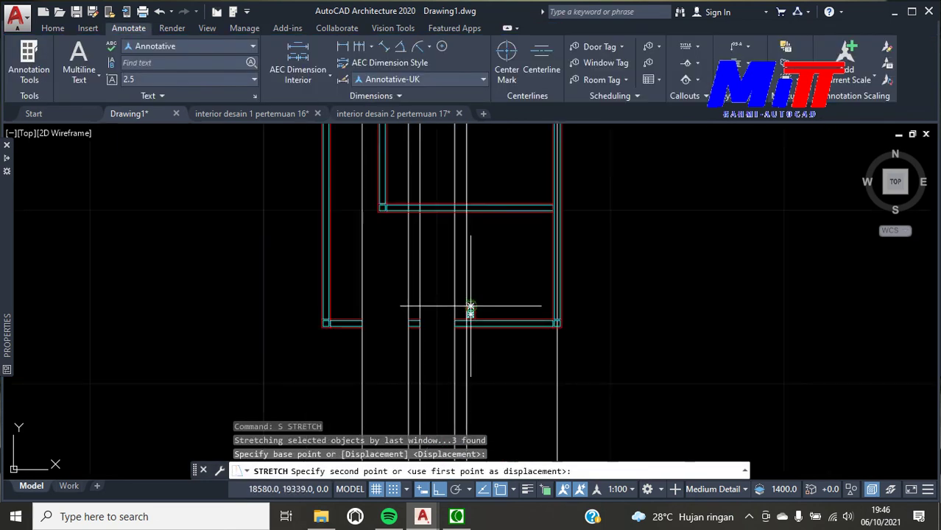
pyautogui.scroll(3, 481, 211)
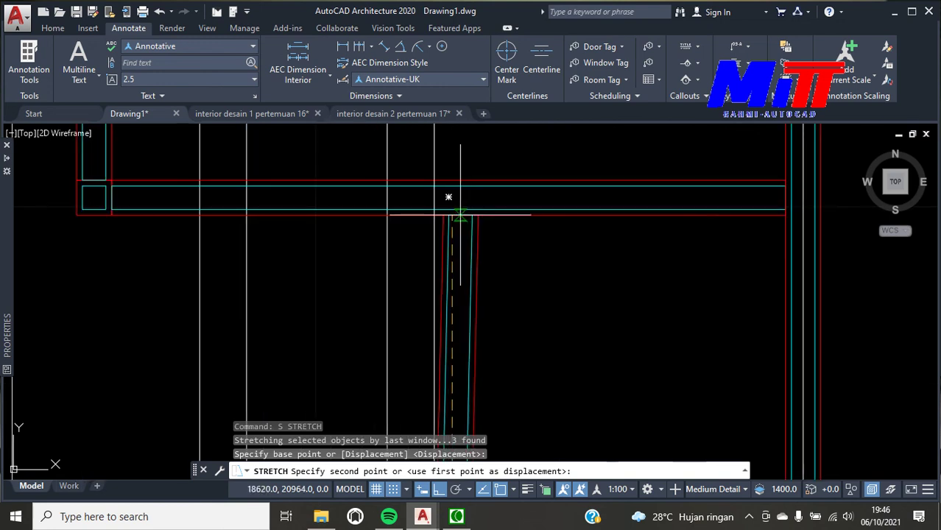
pyautogui.scroll(3, 453, 205)
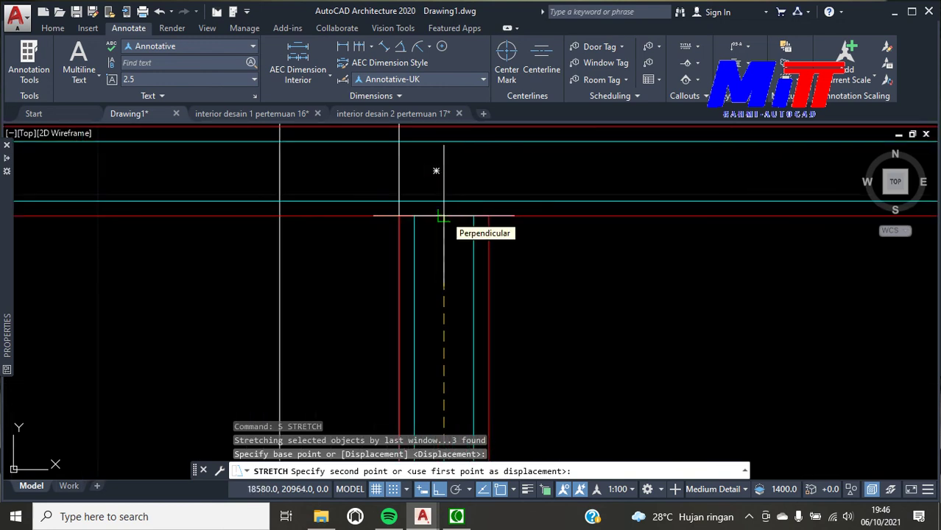
pyautogui.click(444, 215)
pyautogui.press('Escape')
pyautogui.scroll(-1, 515, 265)
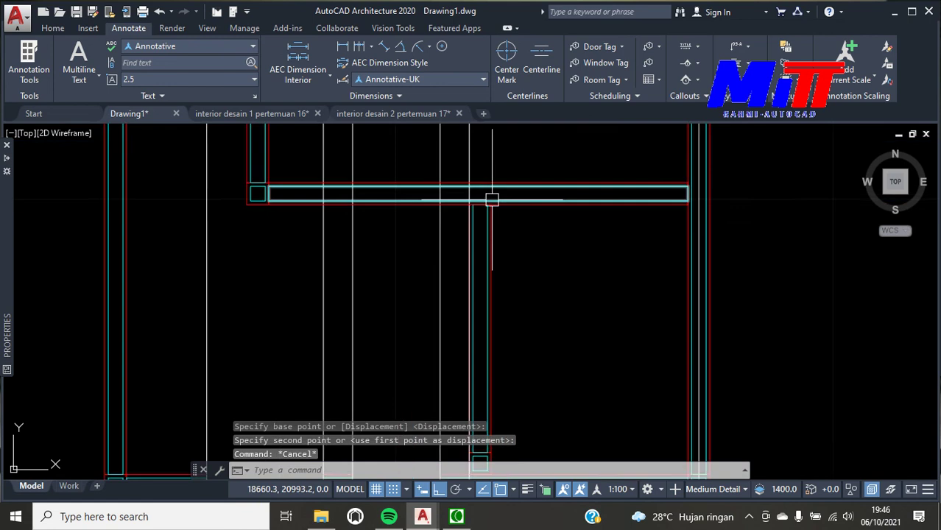
pyautogui.scroll(-1, 508, 295)
pyautogui.scroll(1, 540, 313)
pyautogui.scroll(1, 601, 380)
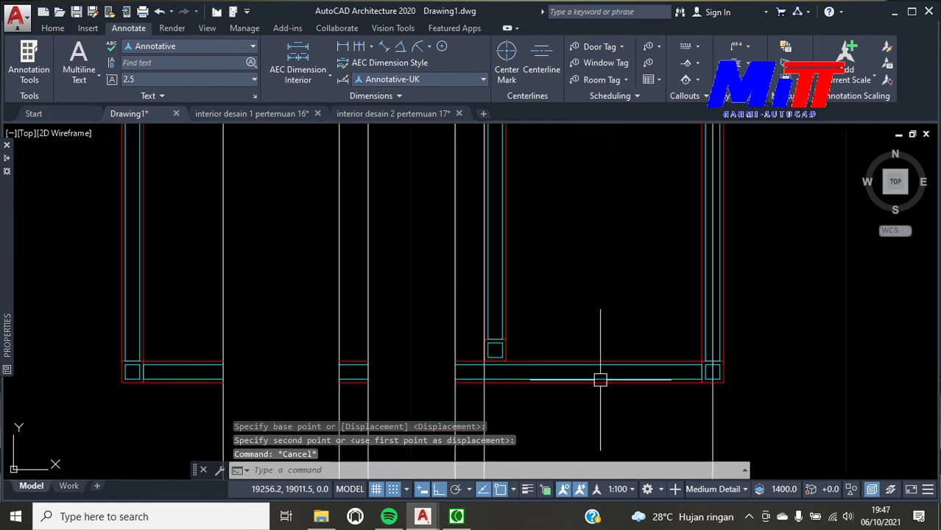
pyautogui.scroll(2, 691, 389)
# Draw a horizontal line from the lower-right column corner to the left wall
pyautogui.write('l')
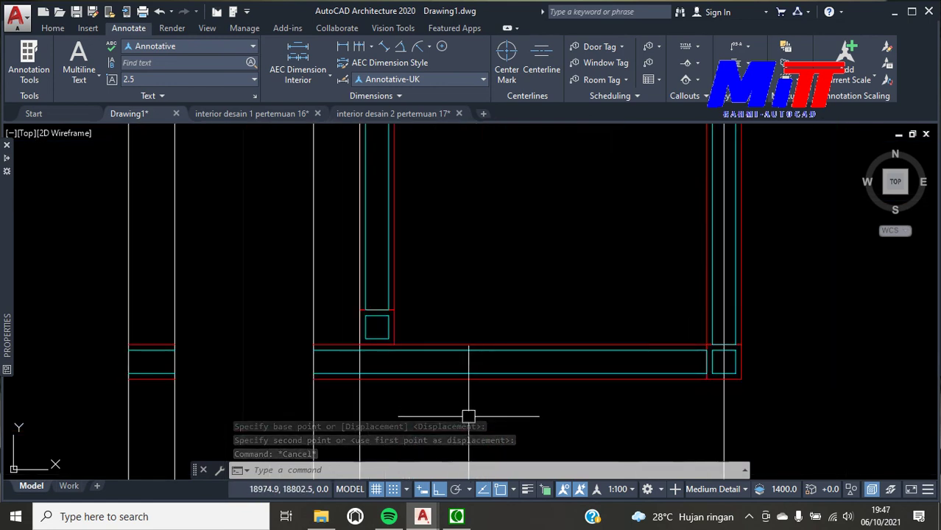
pyautogui.press('Return')
pyautogui.scroll(2, 371, 363)
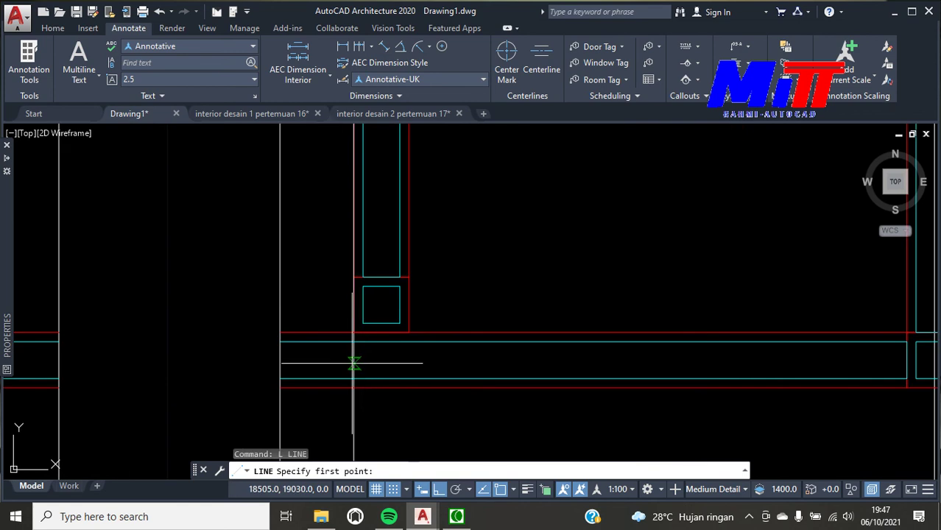
pyautogui.press('Escape')
pyautogui.scroll(-4, 379, 361)
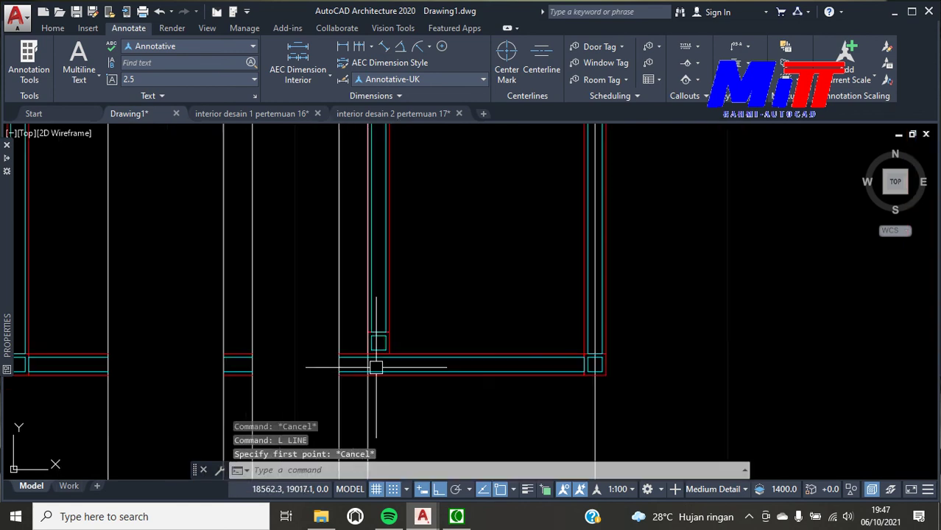
pyautogui.scroll(-3, 336, 383)
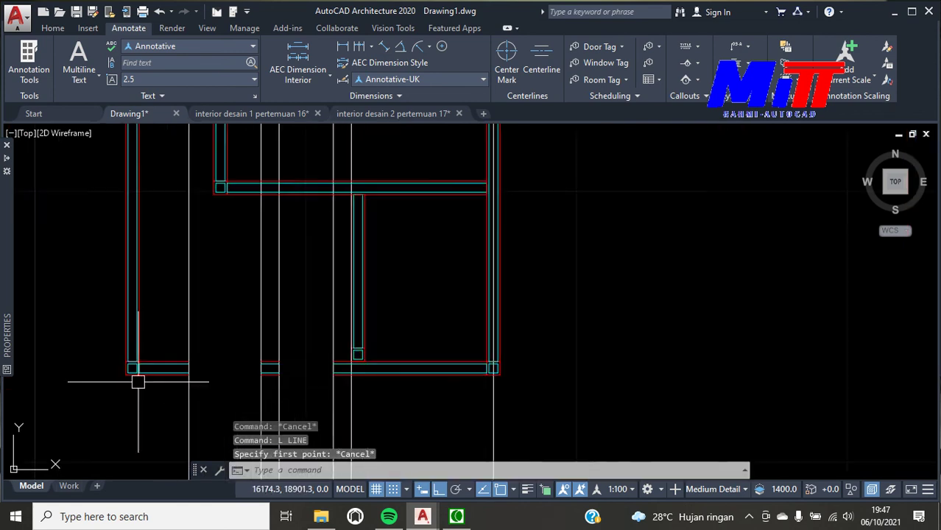
pyautogui.scroll(2, 124, 388)
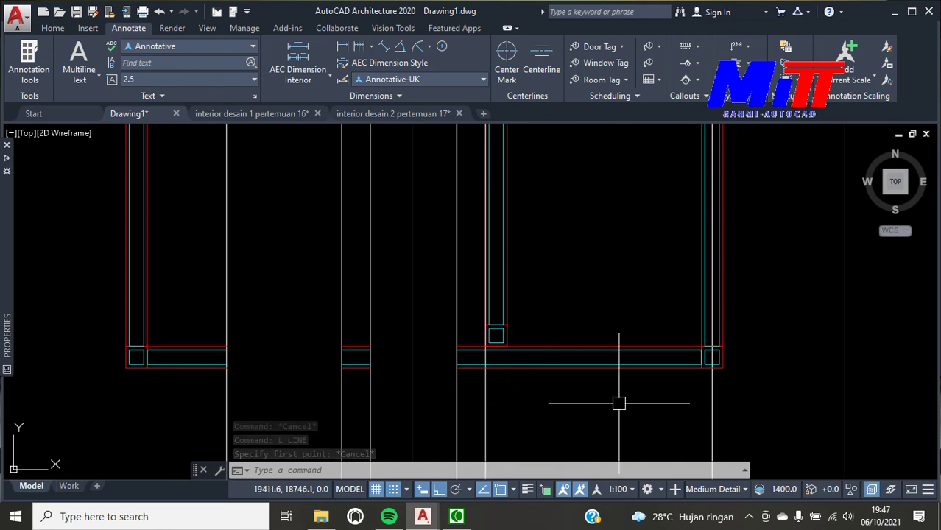
pyautogui.write('l')
pyautogui.press('Return')
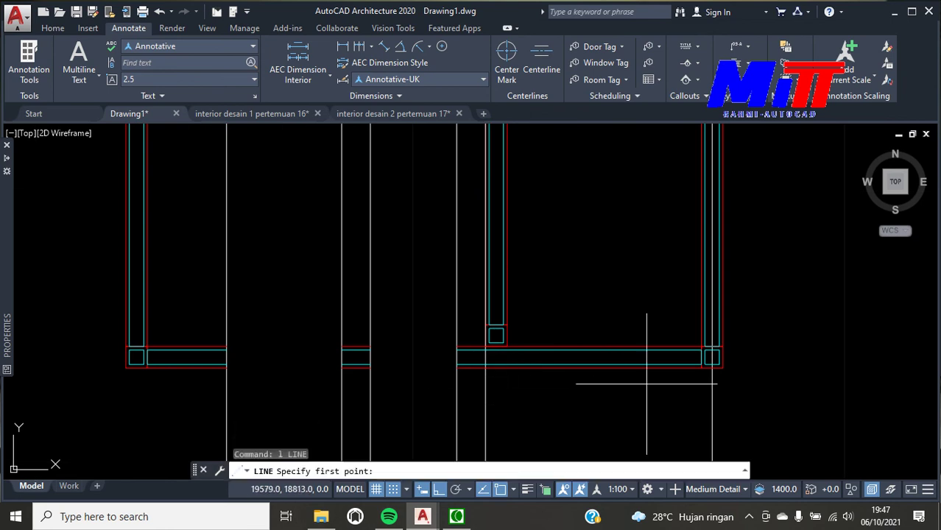
pyautogui.scroll(3, 711, 380)
pyautogui.click(737, 380)
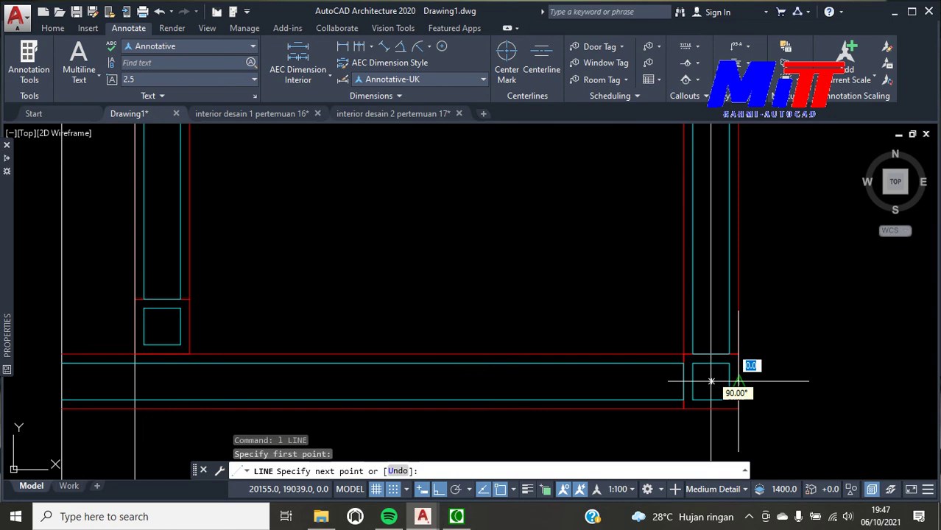
pyautogui.scroll(-1, 478, 377)
pyautogui.scroll(1, 239, 377)
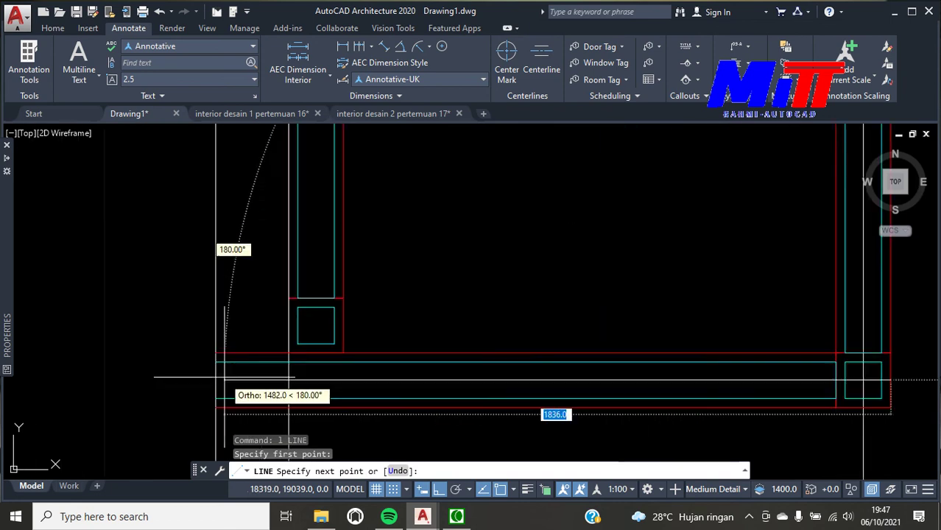
pyautogui.click(224, 379)
pyautogui.write('LINE')
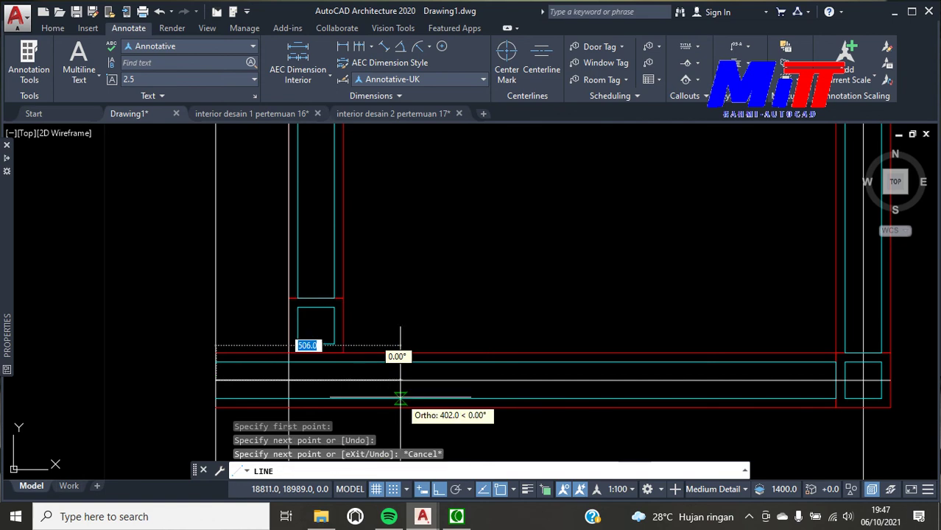
pyautogui.press('Escape')
pyautogui.write('o')
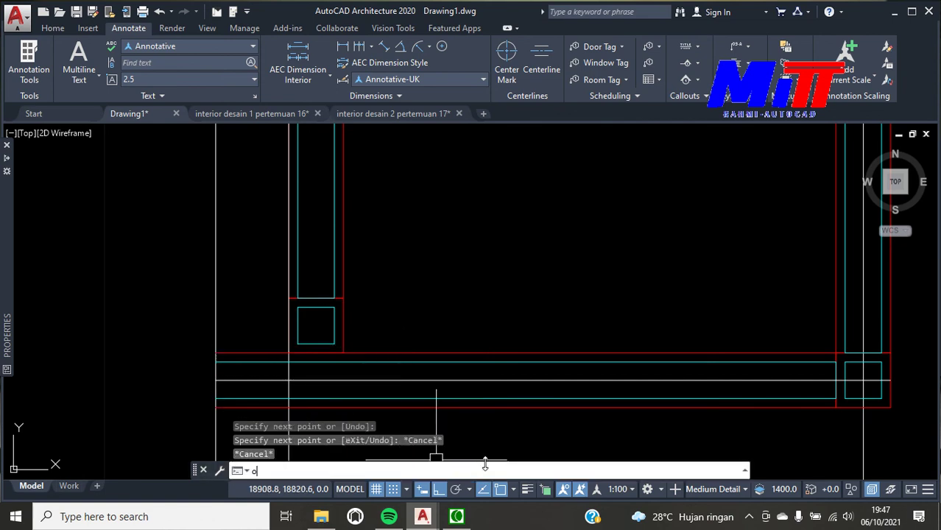
pyautogui.press('Return')
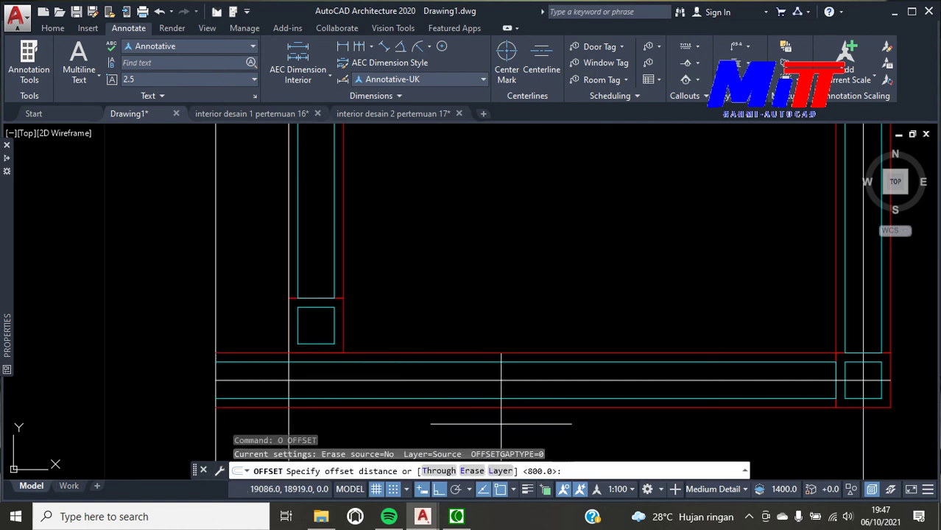
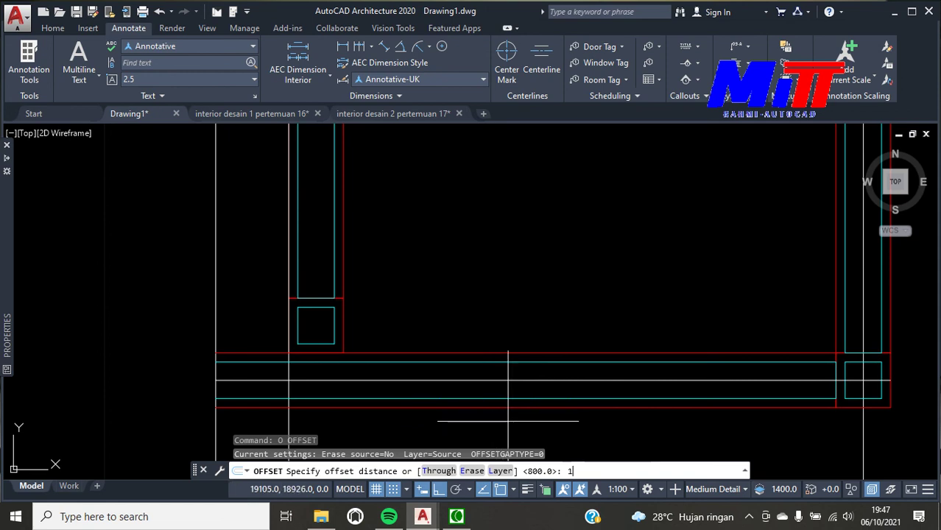
# Begin a 1775 offset of the horizontal line, then cancel it
pyautogui.write('5')
pyautogui.press('Return')
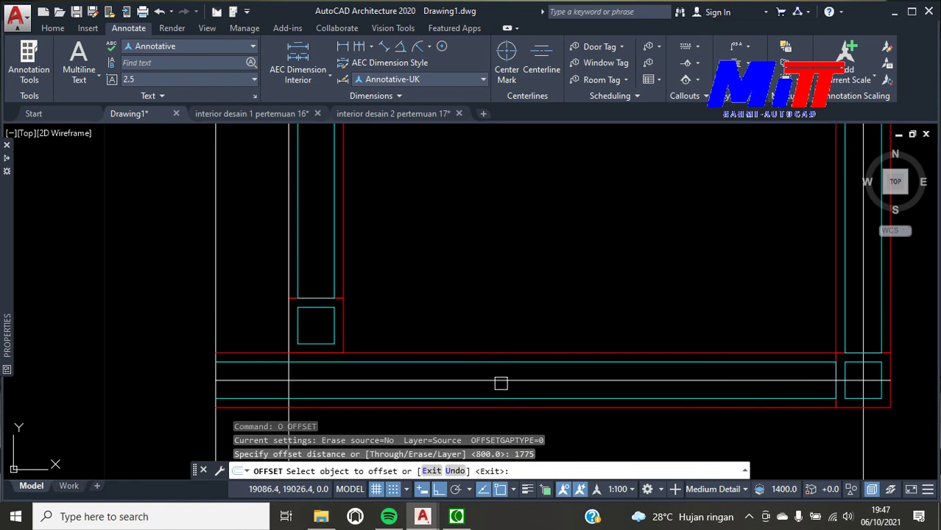
pyautogui.click(500, 381)
pyautogui.scroll(-4, 494, 253)
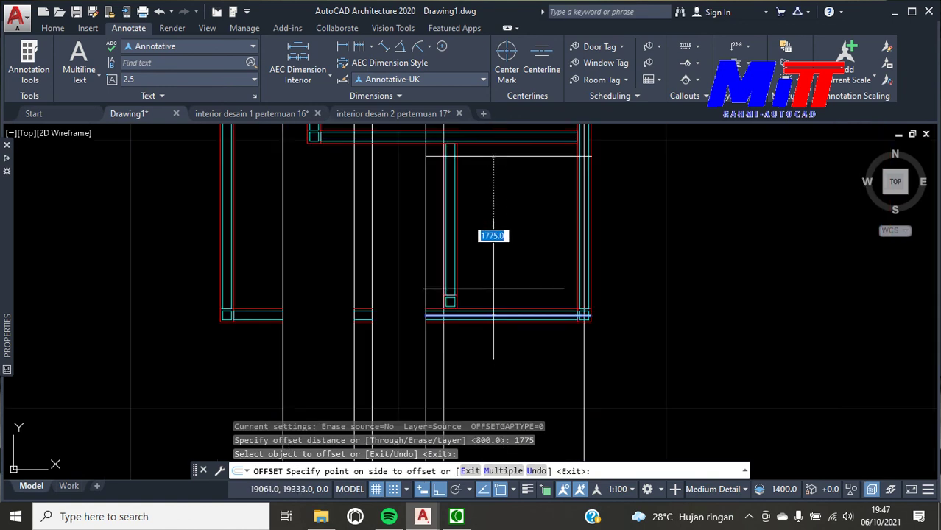
pyautogui.press('Escape')
pyautogui.scroll(4, 455, 321)
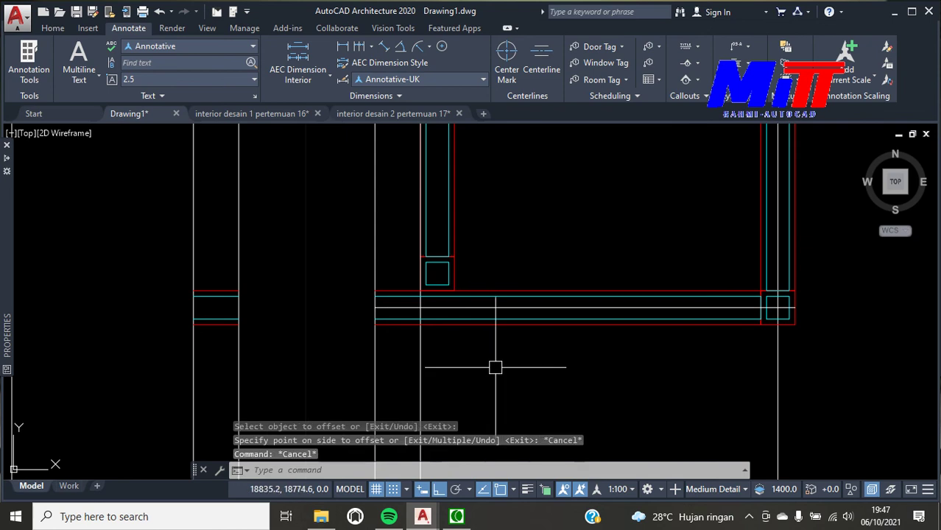
# Offset the horizontal line below the room 175 upward
pyautogui.write('o')
pyautogui.press('Return')
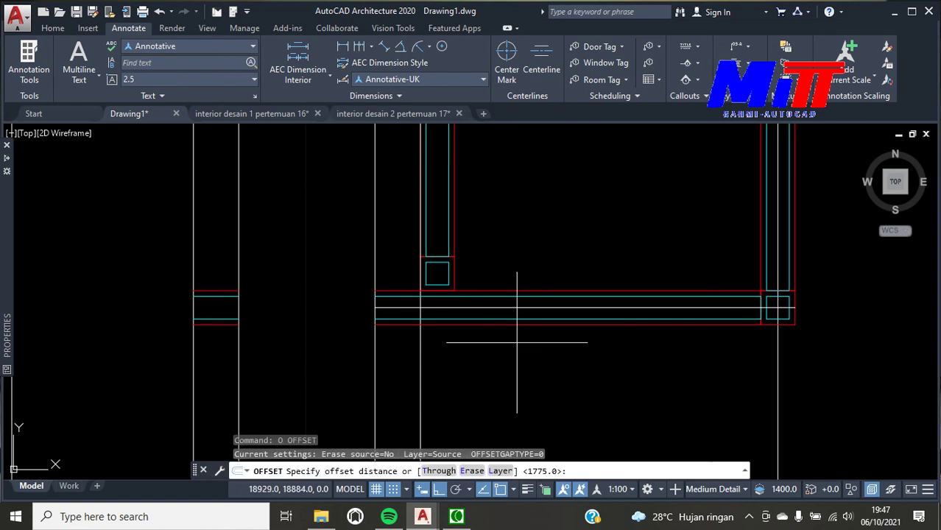
pyautogui.press('Return')
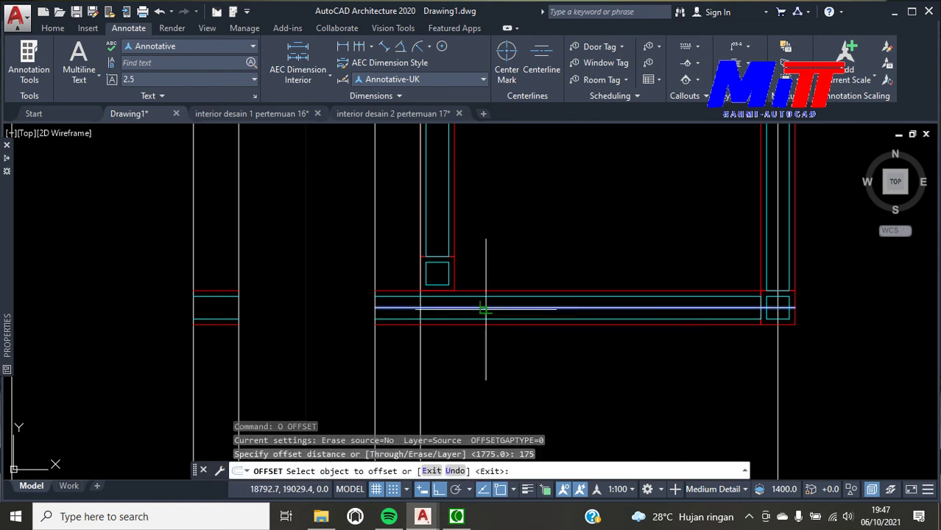
pyautogui.click(483, 308)
pyautogui.click(481, 285)
# Offset the new line a further 800 upward
pyautogui.press('Return')
pyautogui.press('Return')
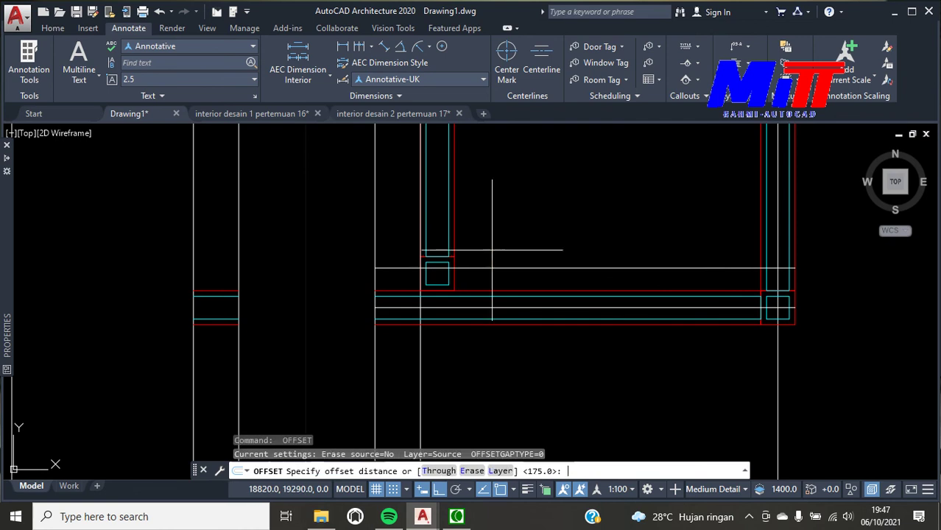
pyautogui.write('800')
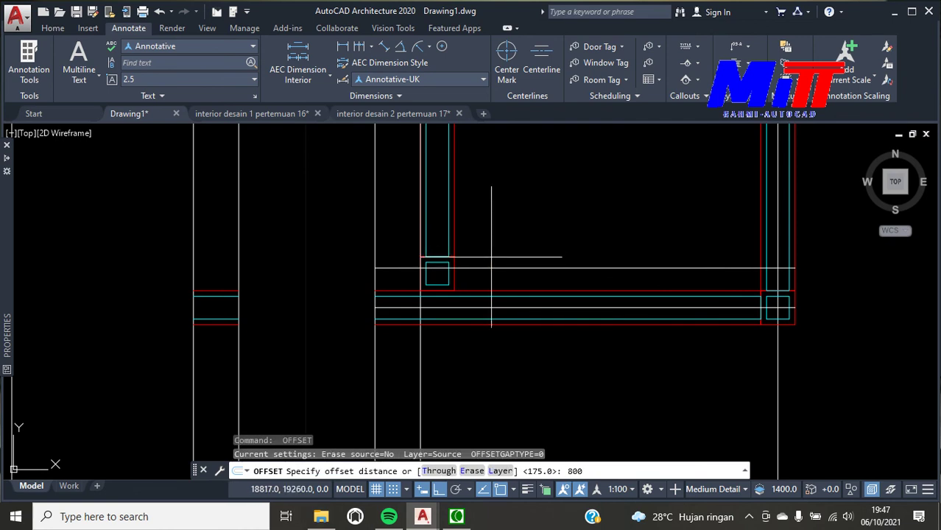
pyautogui.press('Return')
pyautogui.click(480, 268)
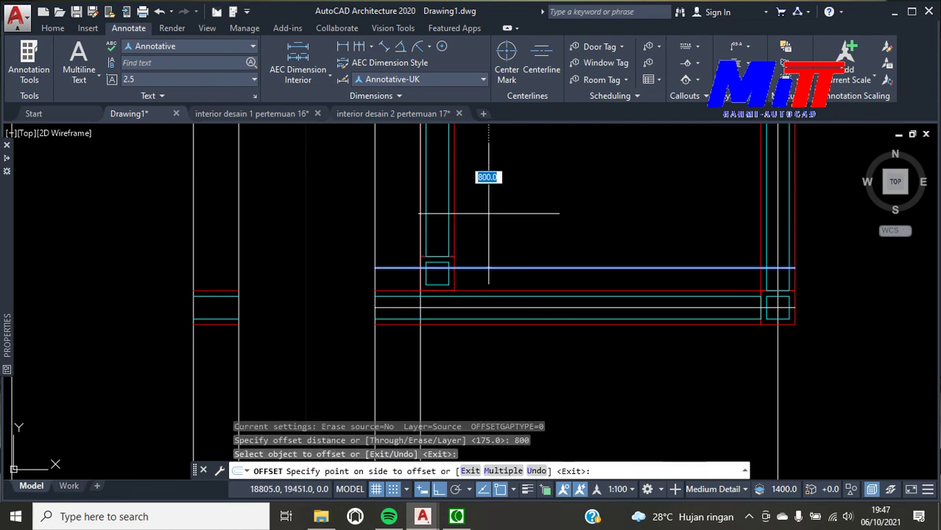
pyautogui.scroll(-2, 488, 214)
pyautogui.click(493, 168)
pyautogui.scroll(1, 494, 171)
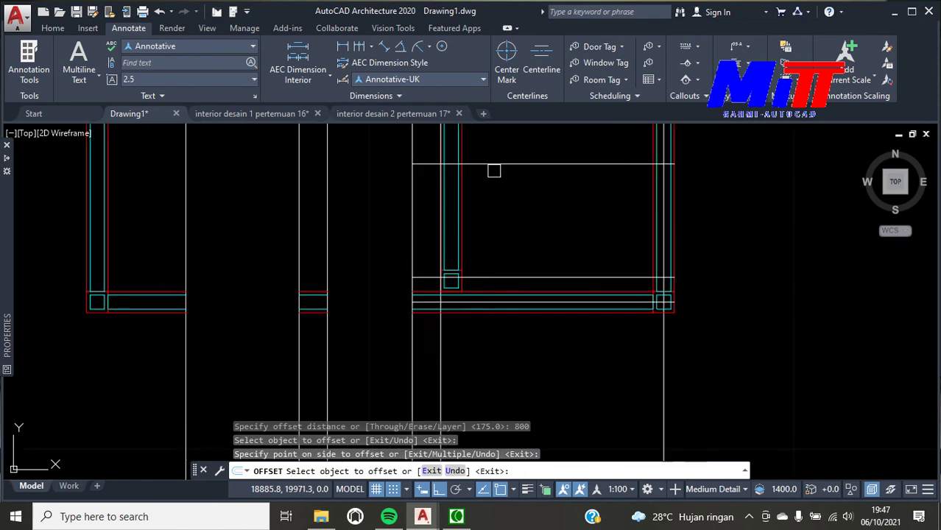
pyautogui.scroll(1, 494, 170)
pyautogui.press('Escape')
# Abandon a trim attempt and erase the six lower guide lines
pyautogui.write('t')
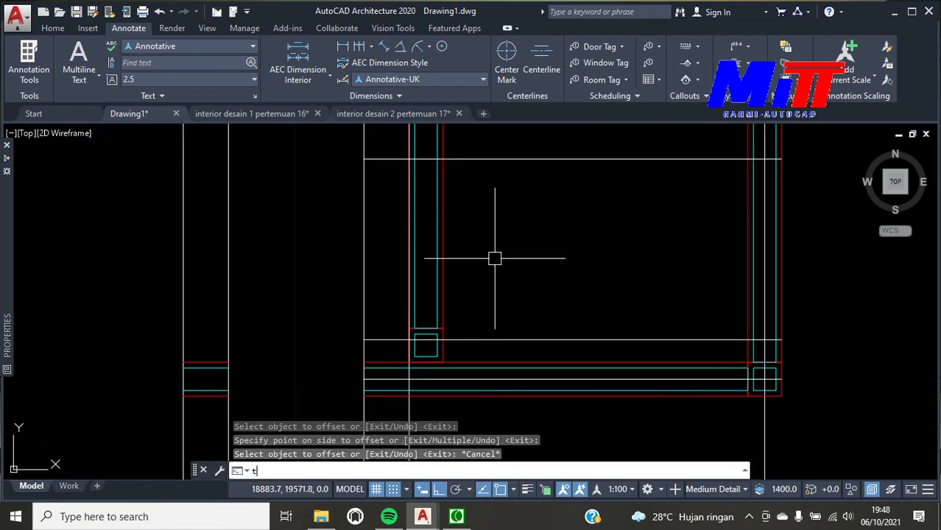
pyautogui.write('e cor')
pyautogui.press('Return')
pyautogui.press('Return')
pyautogui.click(494, 257)
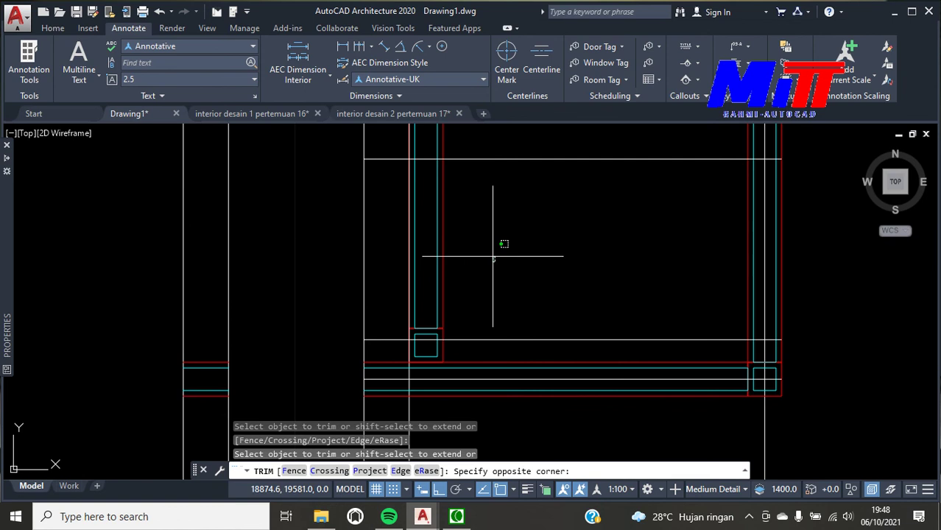
pyautogui.scroll(-3, 493, 257)
pyautogui.press('Escape')
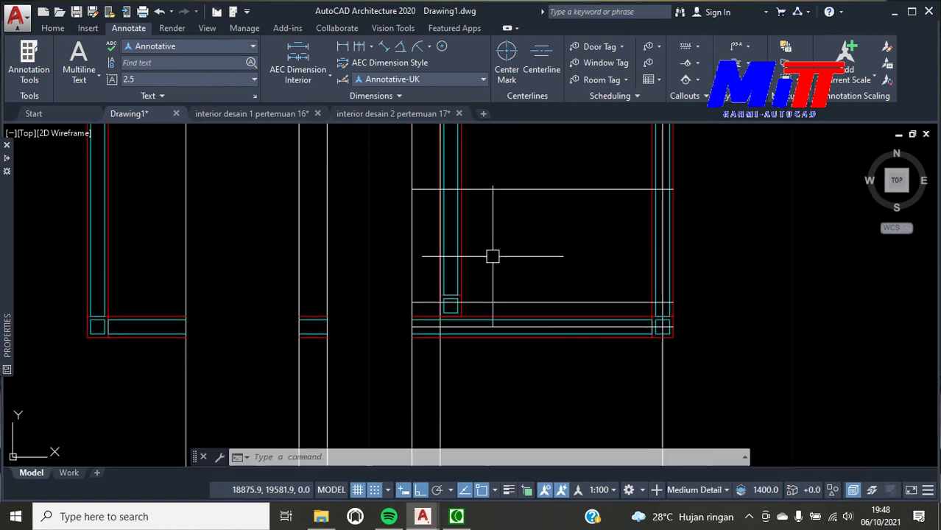
pyautogui.scroll(-1, 695, 392)
pyautogui.click(702, 396)
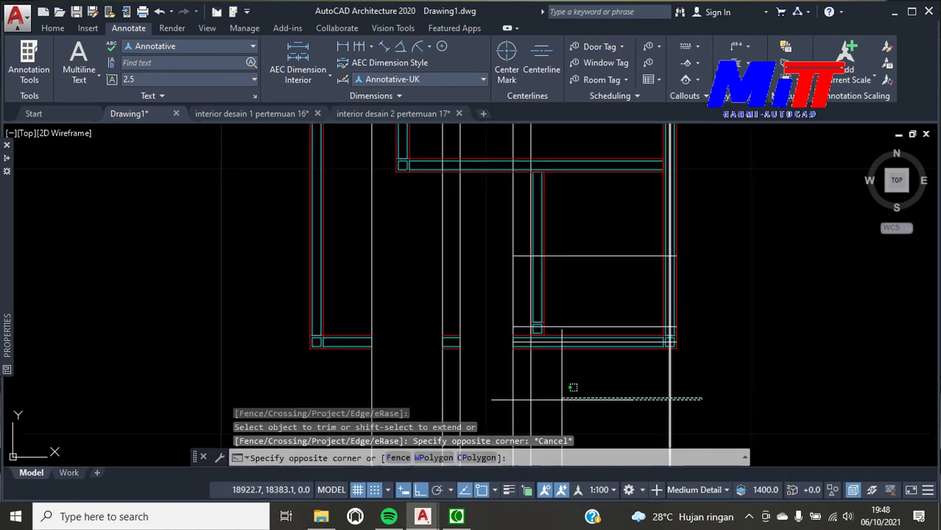
pyautogui.click(237, 376)
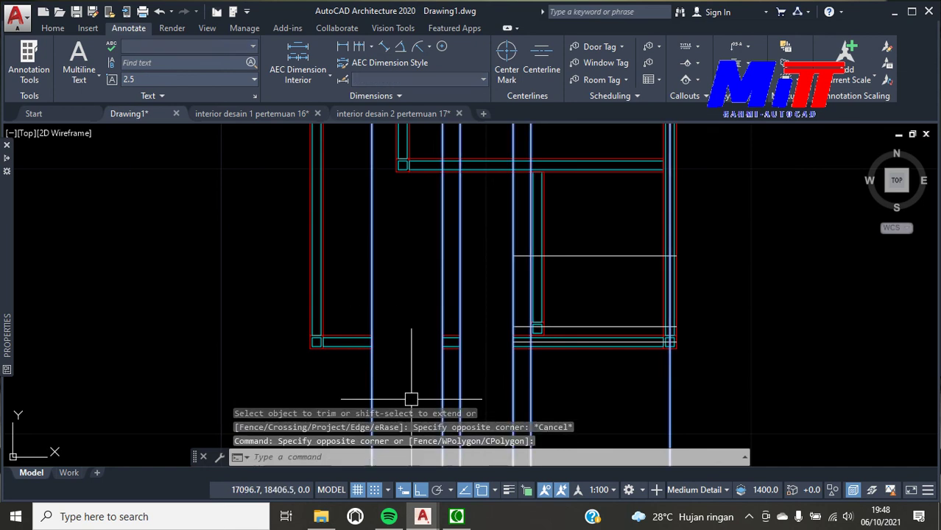
pyautogui.press('Delete')
pyautogui.scroll(2, 580, 324)
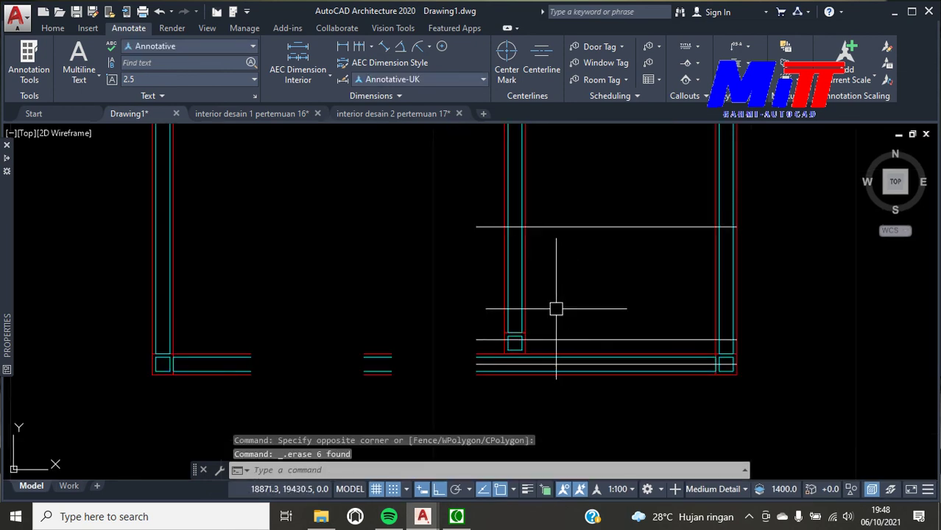
pyautogui.write('y')
# Trim the line segments crossed by a window between the walls
pyautogui.press('Return')
pyautogui.press('Return')
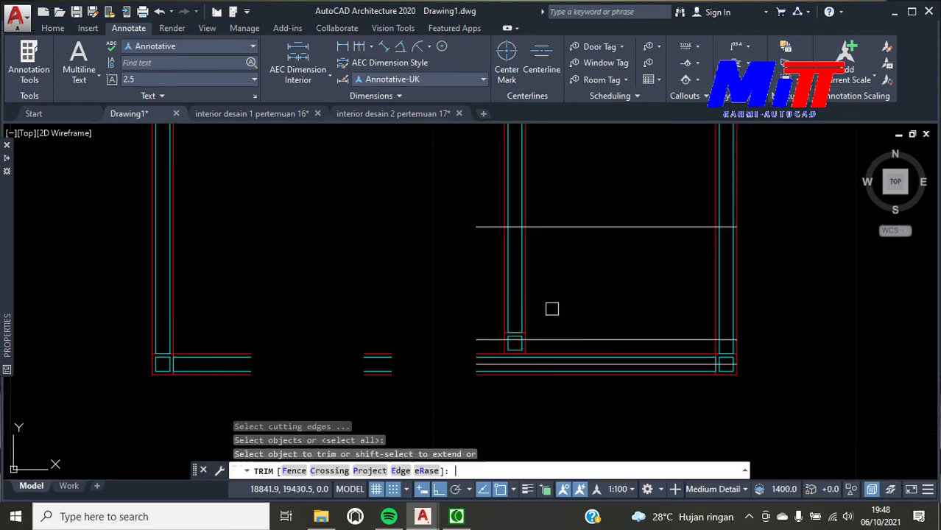
pyautogui.click(553, 310)
pyautogui.click(421, 279)
pyautogui.press('Escape')
pyautogui.scroll(4, 508, 338)
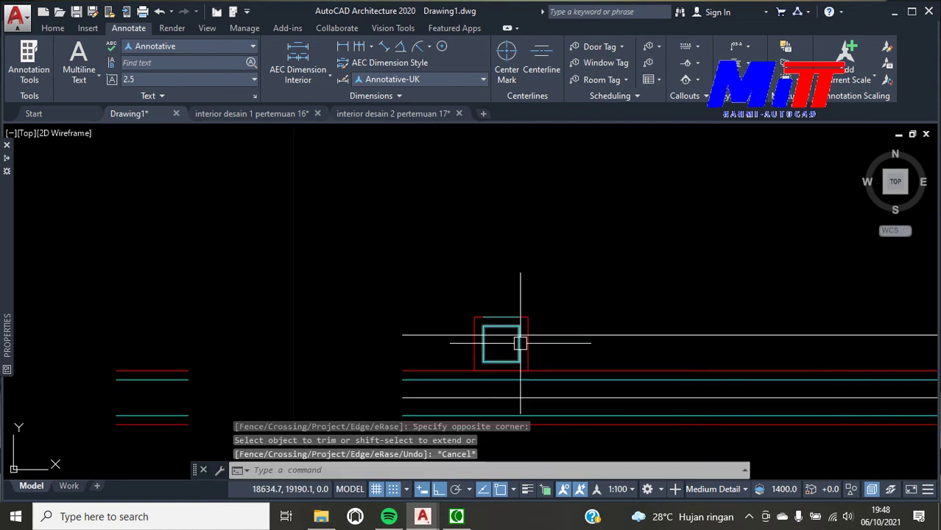
pyautogui.scroll(3, 556, 301)
# Trim the column outline edges and vertical segments between the guide lines
pyautogui.click(557, 299)
pyautogui.click(346, 263)
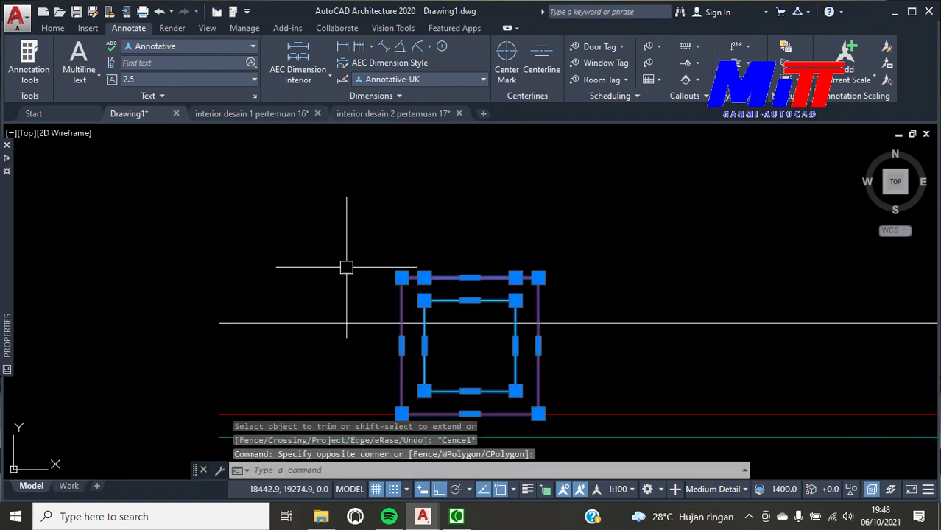
pyautogui.press('Escape')
pyautogui.write('trv')
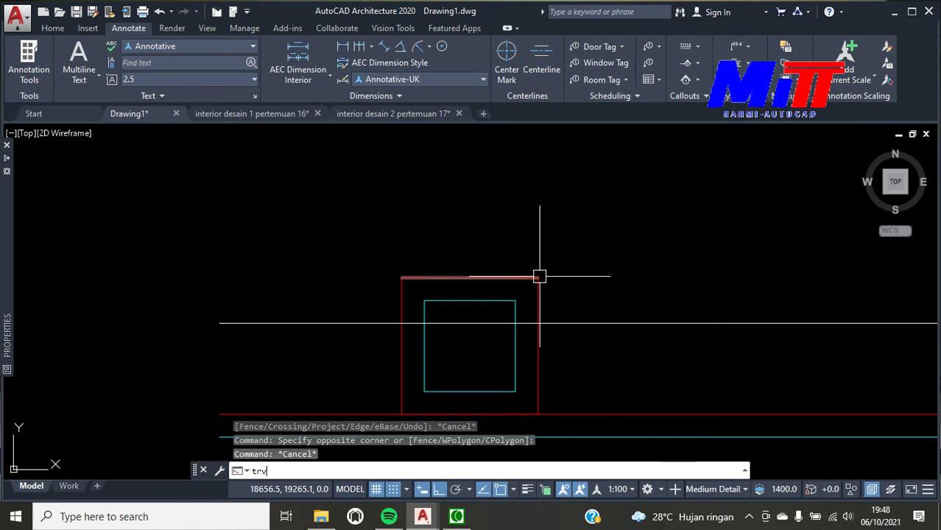
pyautogui.press('Return')
pyautogui.press('Return')
pyautogui.click(540, 276)
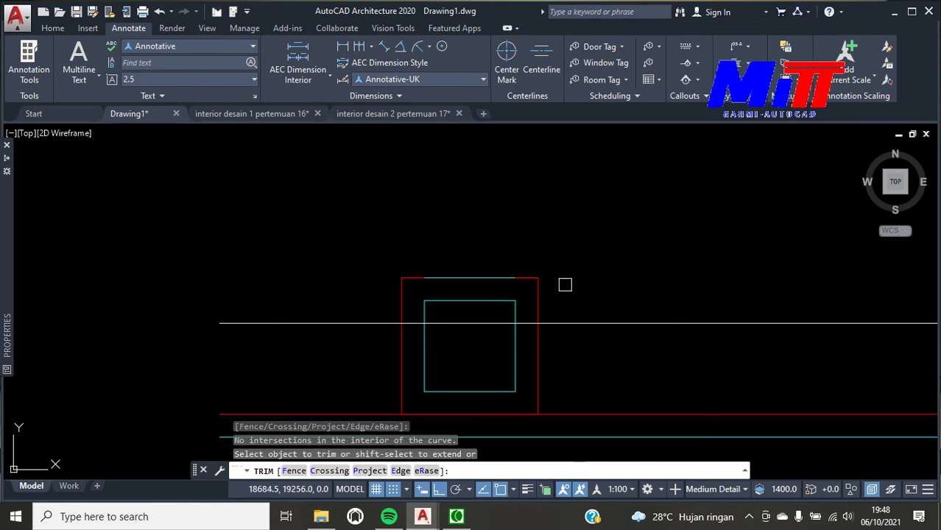
pyautogui.click(564, 284)
pyautogui.click(480, 271)
pyautogui.click(532, 298)
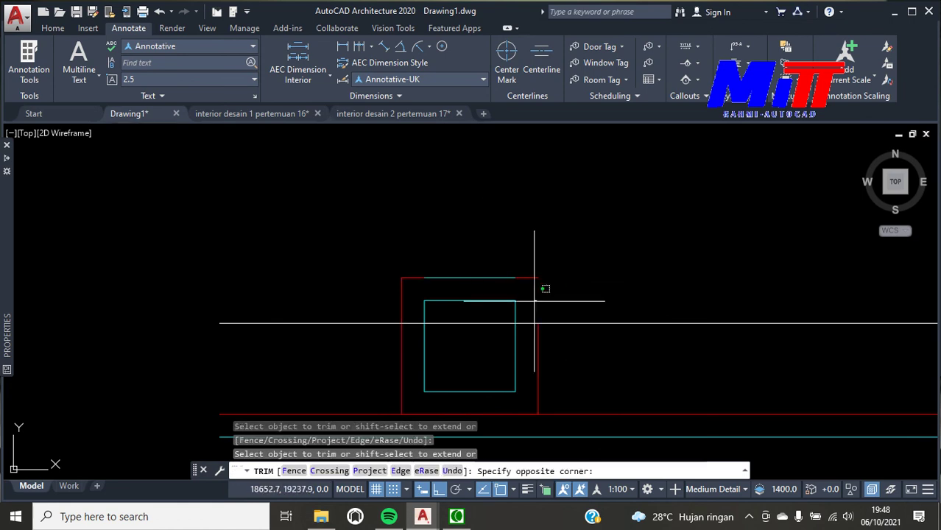
pyautogui.click(358, 280)
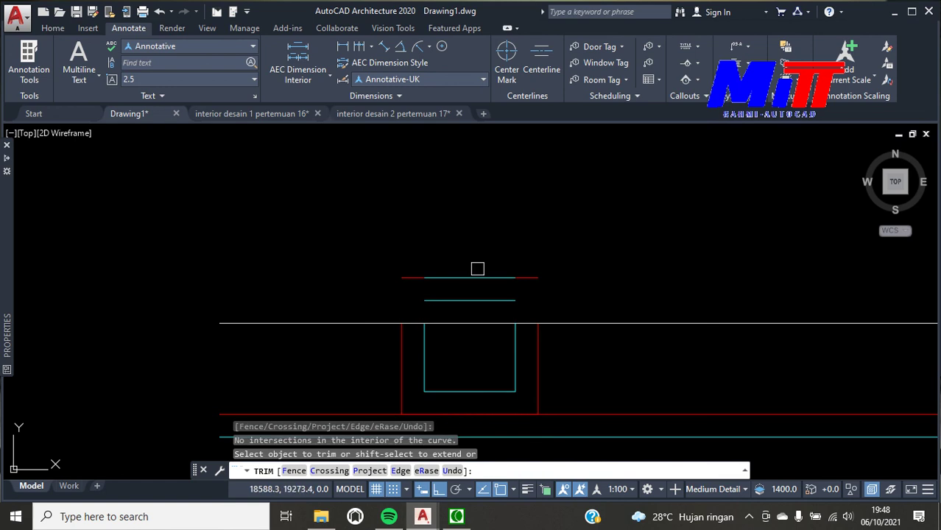
pyautogui.press('Escape')
# Erase the two short horizontal lines and two horizontal guide lines
pyautogui.click(379, 258)
pyautogui.click(567, 309)
pyautogui.press('Delete')
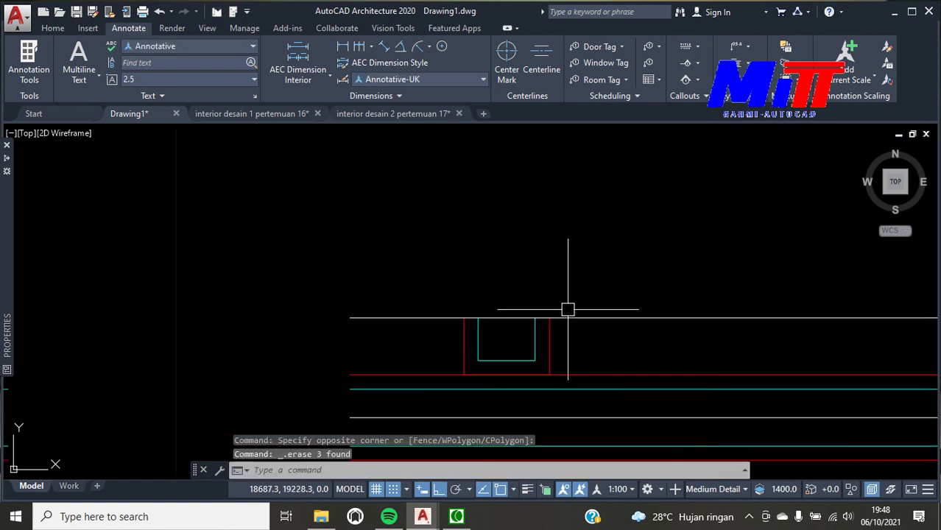
pyautogui.scroll(-3, 567, 308)
pyautogui.scroll(-2, 589, 258)
pyautogui.click(608, 205)
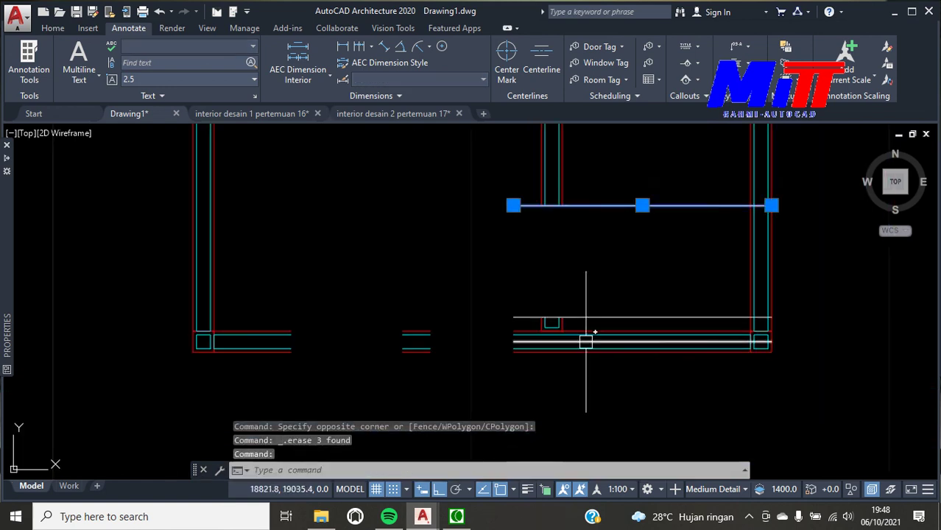
pyautogui.click(594, 316)
pyautogui.press('Delete')
pyautogui.scroll(-3, 594, 364)
pyautogui.scroll(-2, 594, 364)
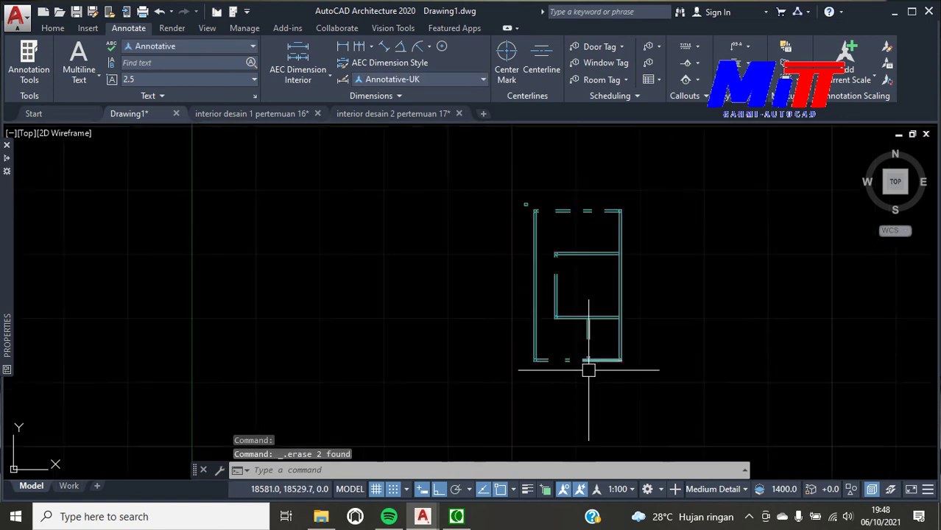
pyautogui.scroll(5, 515, 203)
pyautogui.scroll(2, 456, 206)
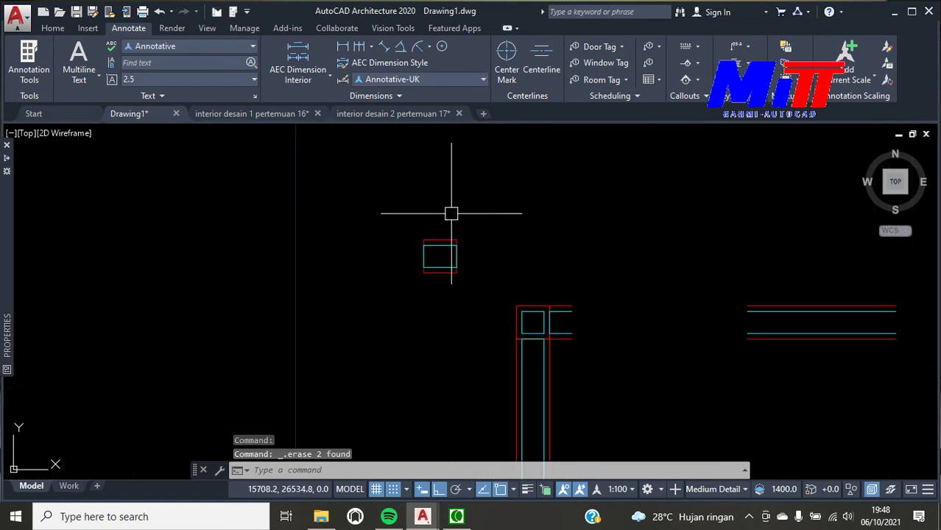
# Erase the small rectangle and start a selection window around the walls
pyautogui.click(482, 293)
pyautogui.click(399, 210)
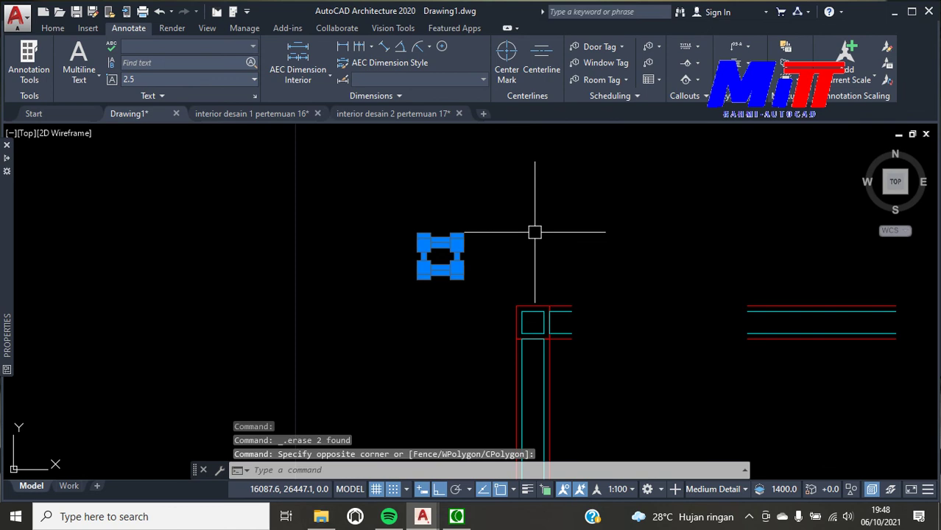
pyautogui.press('Delete')
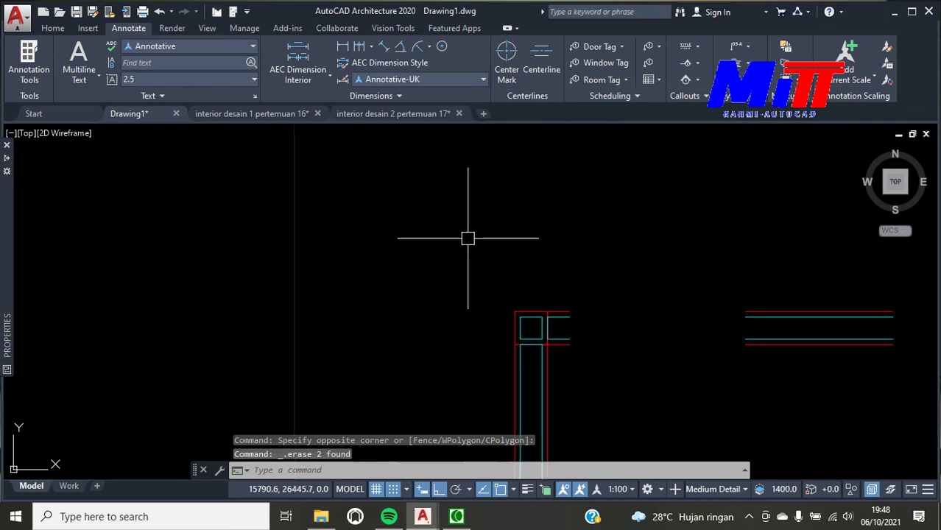
pyautogui.scroll(-4, 463, 236)
pyautogui.scroll(-1, 445, 214)
pyautogui.scroll(1, 438, 221)
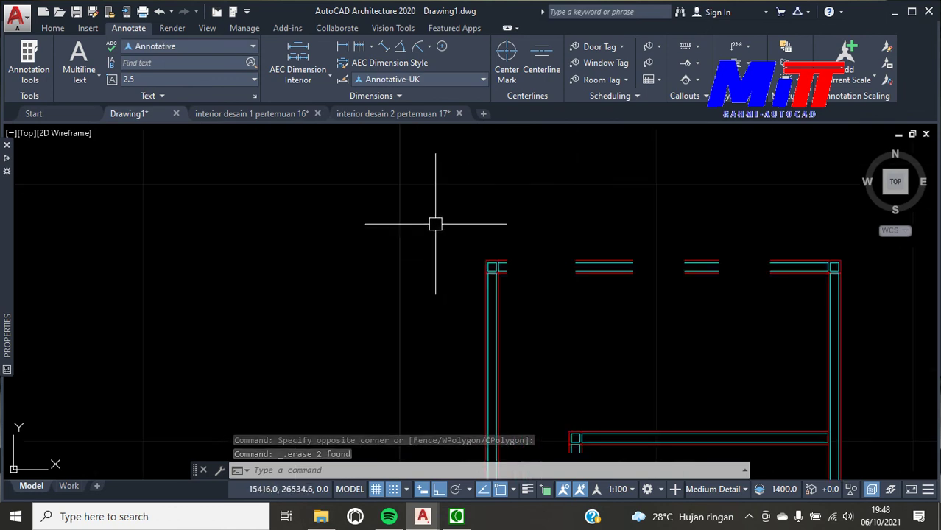
pyautogui.click(436, 218)
pyautogui.scroll(-3, 528, 245)
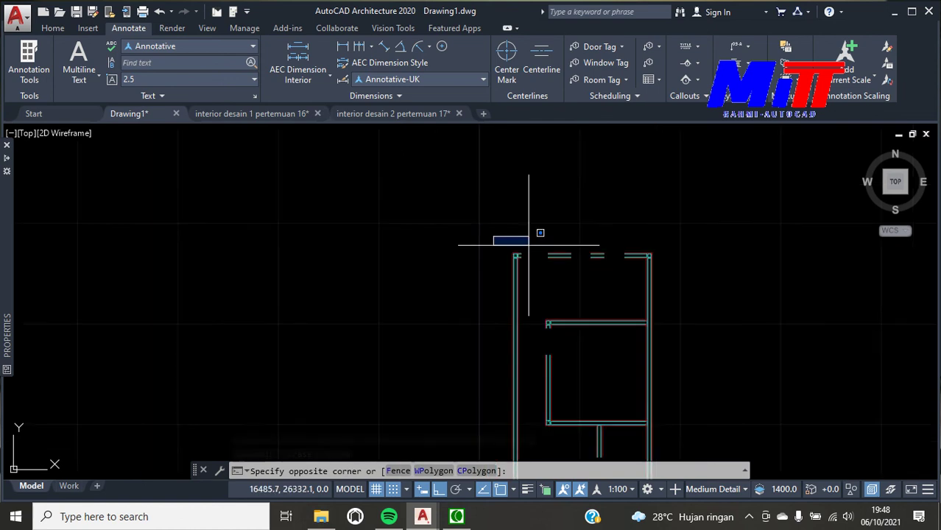
# Copy the whole wall layout from its bottom-left corner 7117 units to the right
pyautogui.click(637, 407)
pyautogui.write('c')
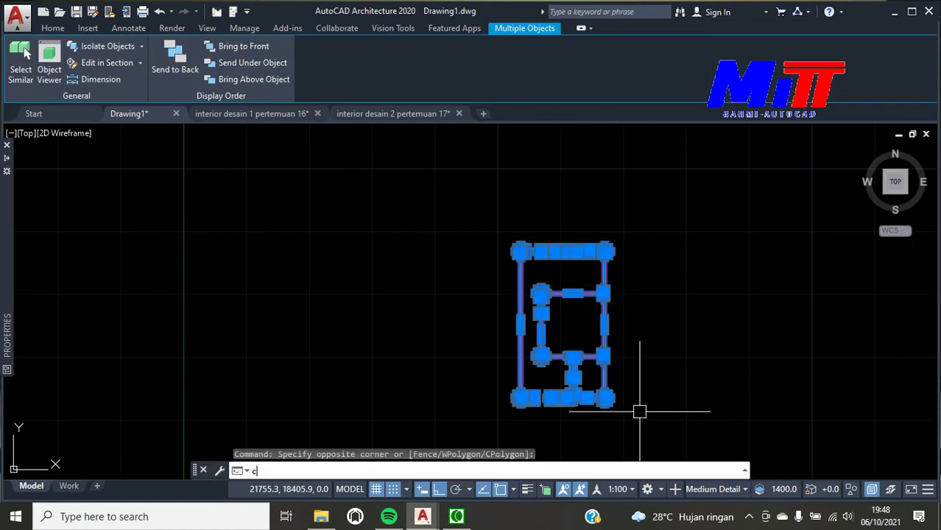
pyautogui.write('o')
pyautogui.press('Return')
pyautogui.scroll(2, 626, 397)
pyautogui.scroll(1, 397, 362)
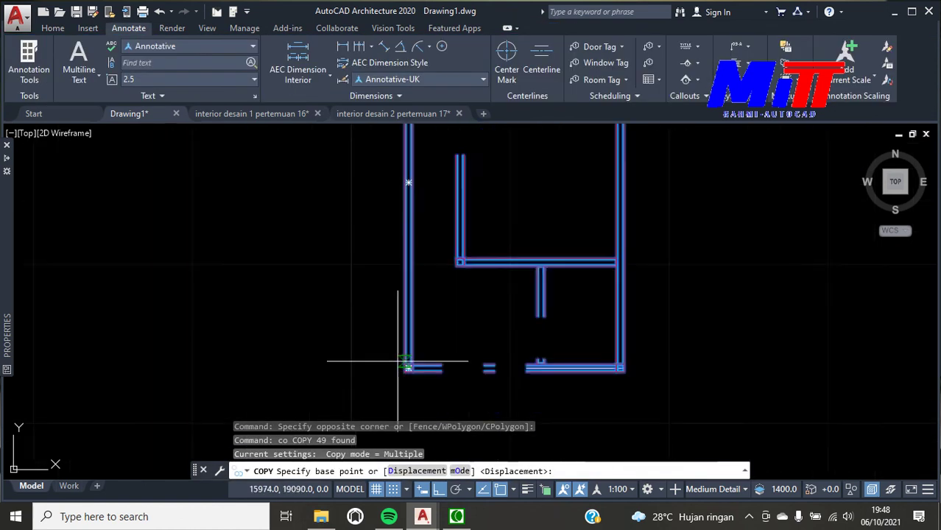
pyautogui.scroll(2, 413, 375)
pyautogui.scroll(2, 427, 397)
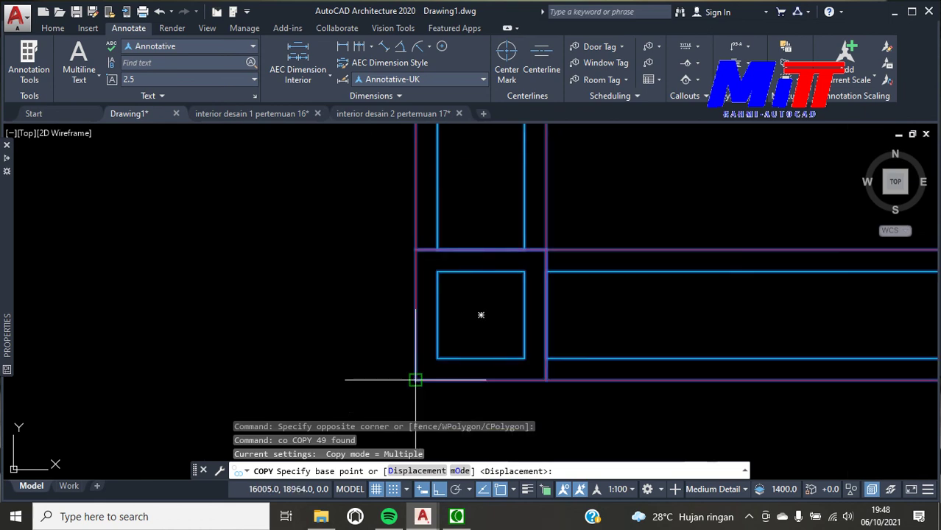
pyautogui.click(415, 380)
pyautogui.scroll(-2, 420, 374)
pyautogui.scroll(-1, 384, 357)
pyautogui.scroll(-1, 374, 377)
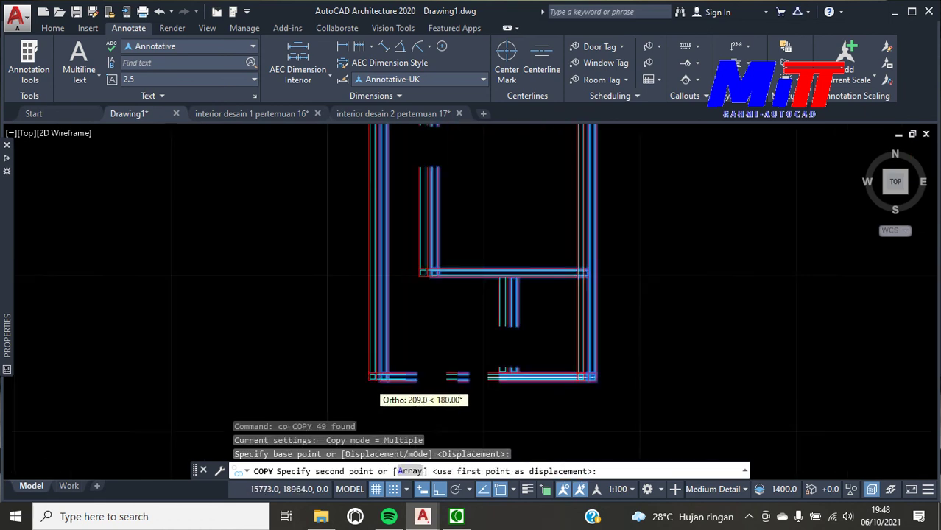
pyautogui.scroll(-4, 377, 377)
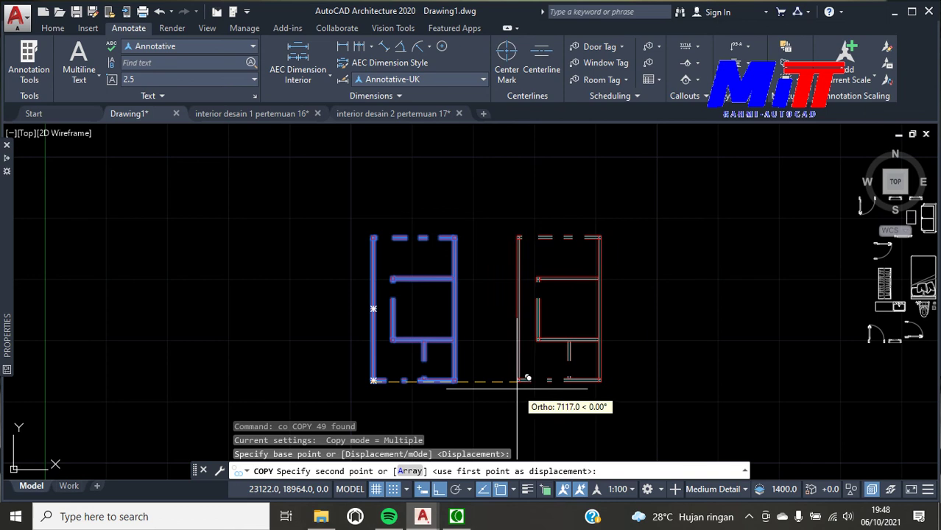
pyautogui.click(549, 401)
pyautogui.press('Escape')
pyautogui.scroll(2, 484, 271)
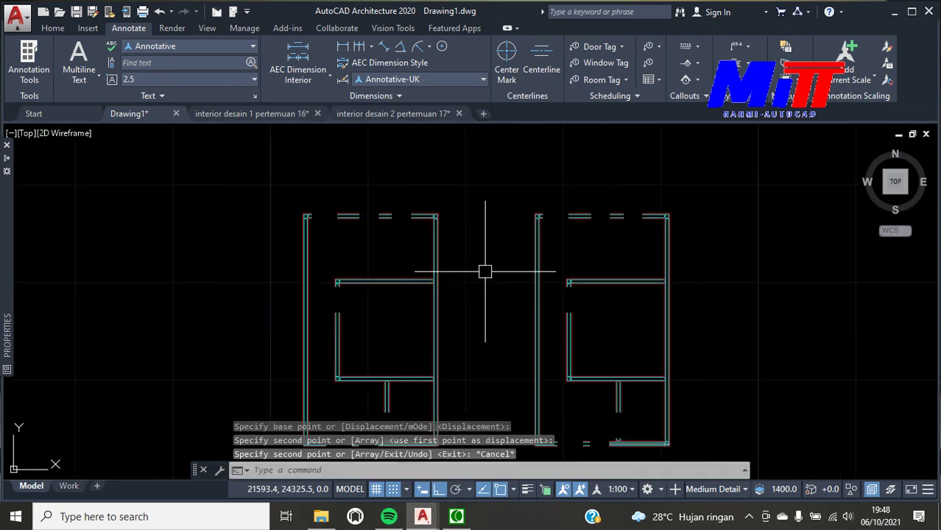
pyautogui.scroll(-4, 609, 273)
# Move the eight furniture and door blocks so their top-left corner meets the left plan's wall corner
pyautogui.scroll(4, 739, 276)
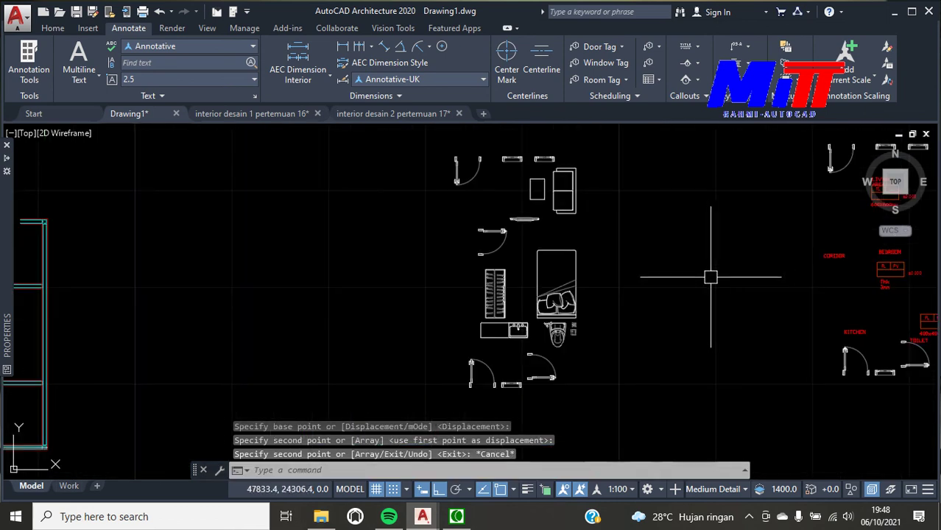
pyautogui.scroll(2, 482, 188)
pyautogui.scroll(-2, 466, 195)
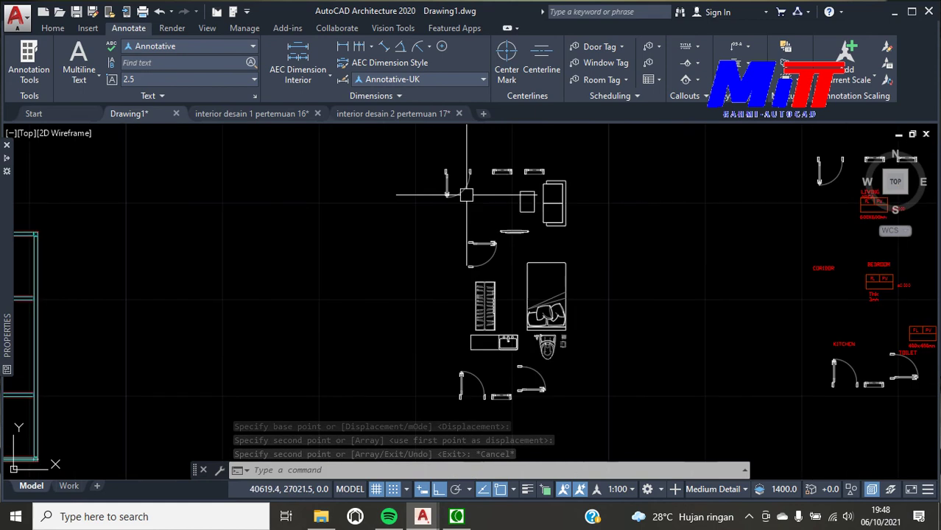
pyautogui.click(433, 151)
pyautogui.click(580, 412)
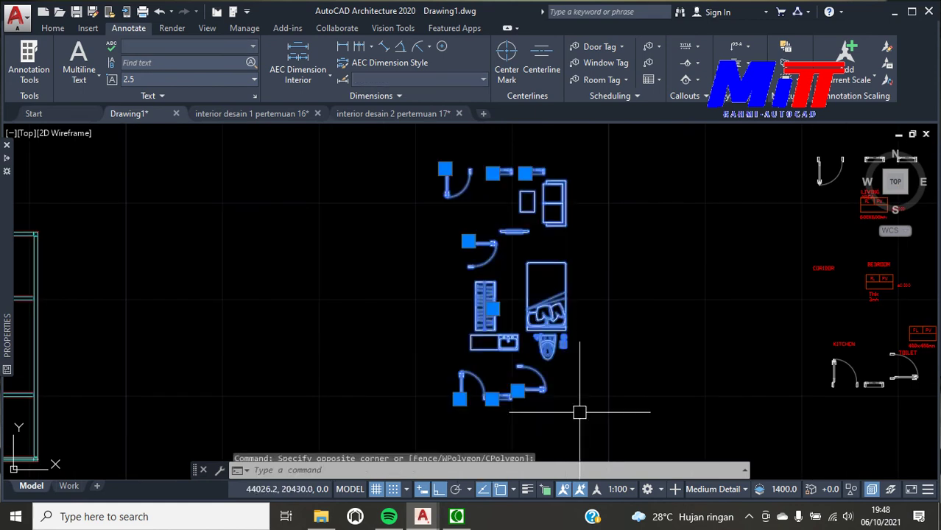
pyautogui.write('m')
pyautogui.press('Return')
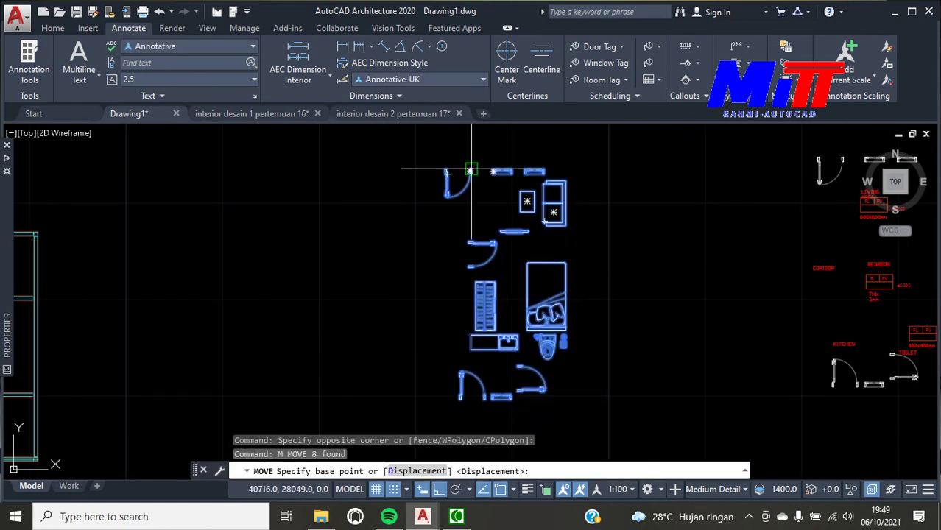
pyautogui.scroll(5, 471, 170)
pyautogui.scroll(3, 434, 157)
pyautogui.scroll(2, 455, 256)
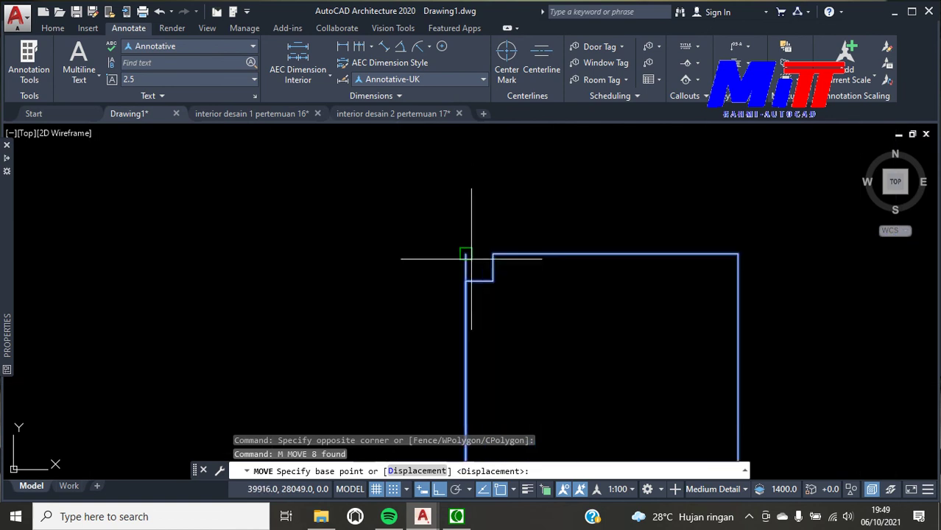
pyautogui.scroll(3, 456, 254)
pyautogui.click(457, 254)
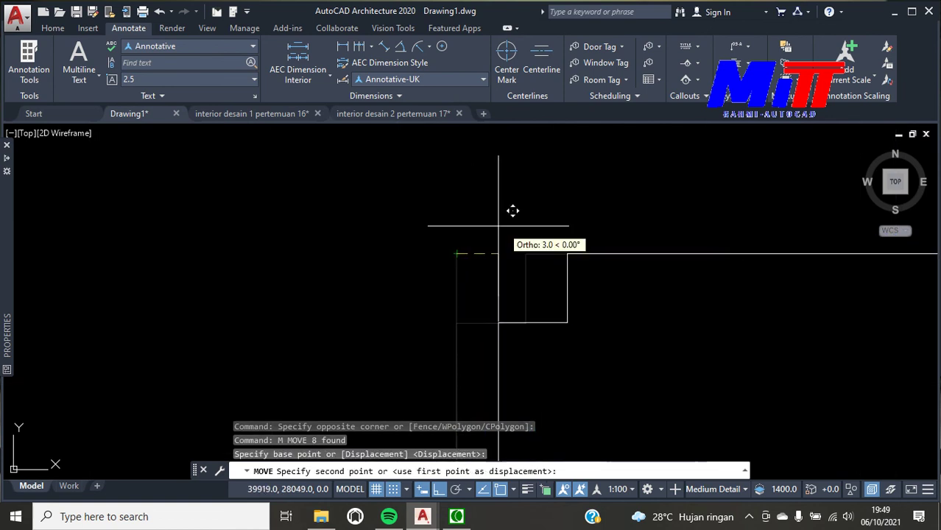
pyautogui.scroll(-1, 513, 213)
pyautogui.scroll(-3, 512, 216)
pyautogui.scroll(-3, 512, 219)
pyautogui.scroll(-1, 513, 221)
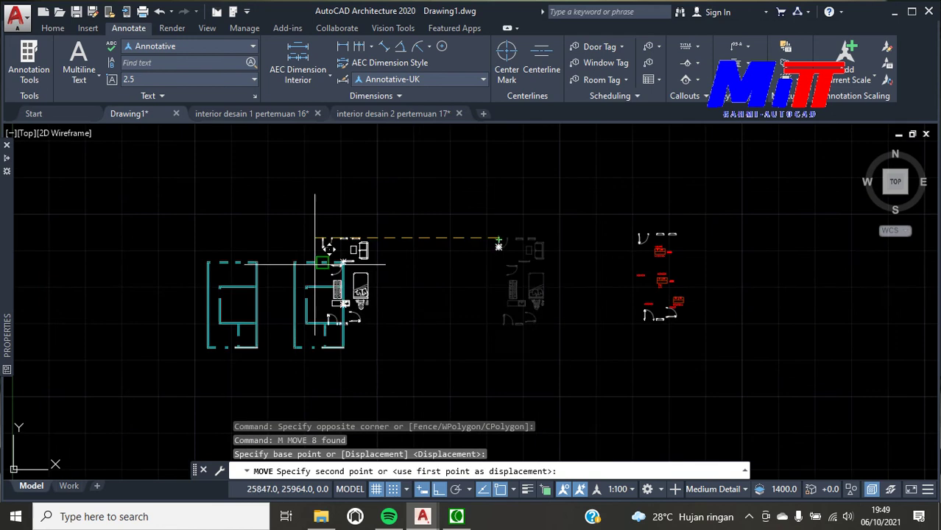
pyautogui.scroll(6, 252, 210)
pyautogui.scroll(1, 103, 258)
pyautogui.scroll(2, 103, 257)
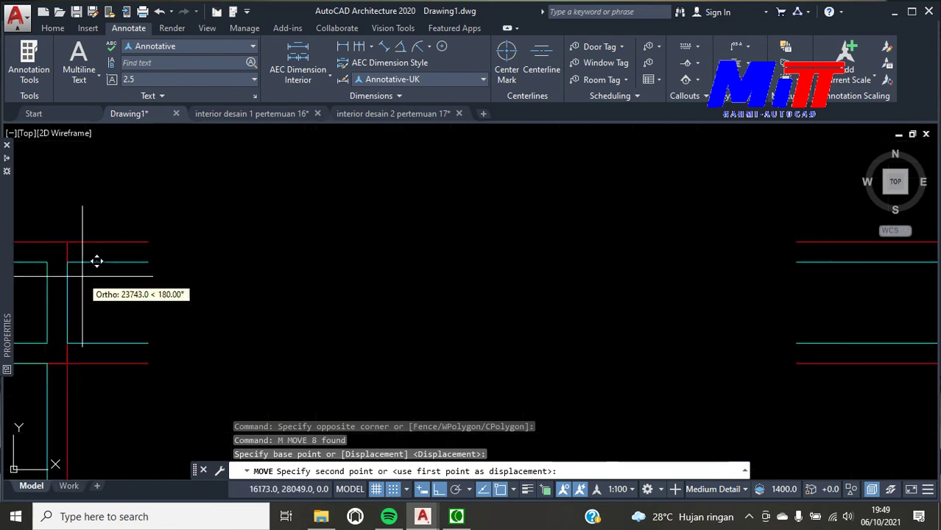
pyautogui.scroll(2, 192, 218)
pyautogui.click(185, 221)
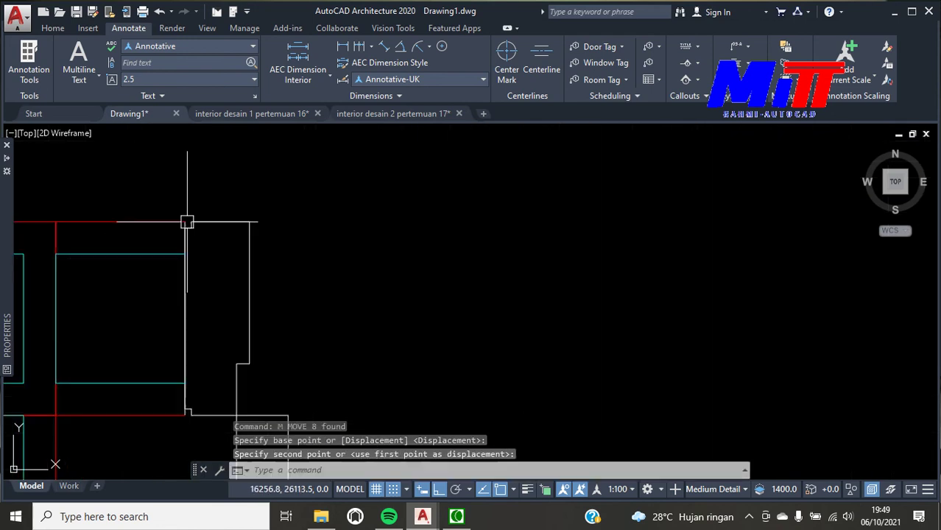
pyautogui.press('Escape')
pyautogui.scroll(-4, 284, 228)
pyautogui.scroll(-2, 304, 225)
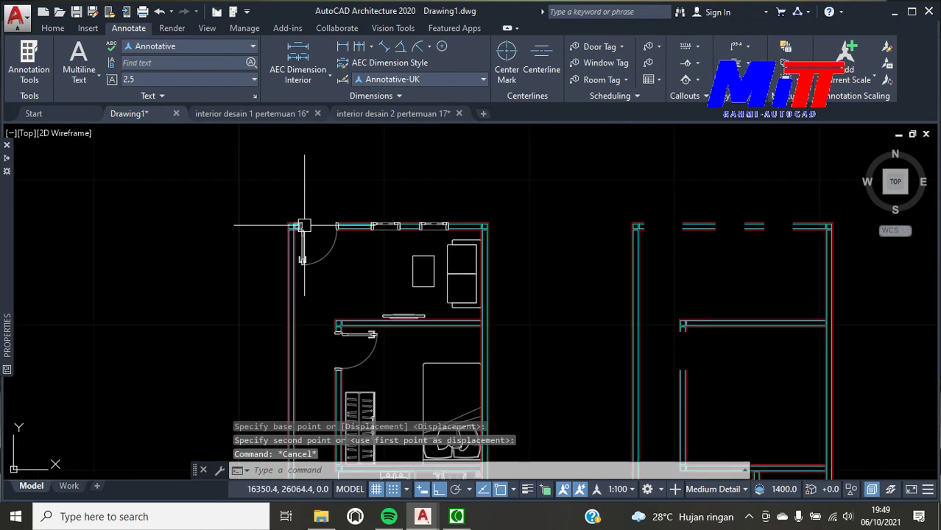
pyautogui.scroll(-1, 369, 284)
pyautogui.scroll(-1, 359, 353)
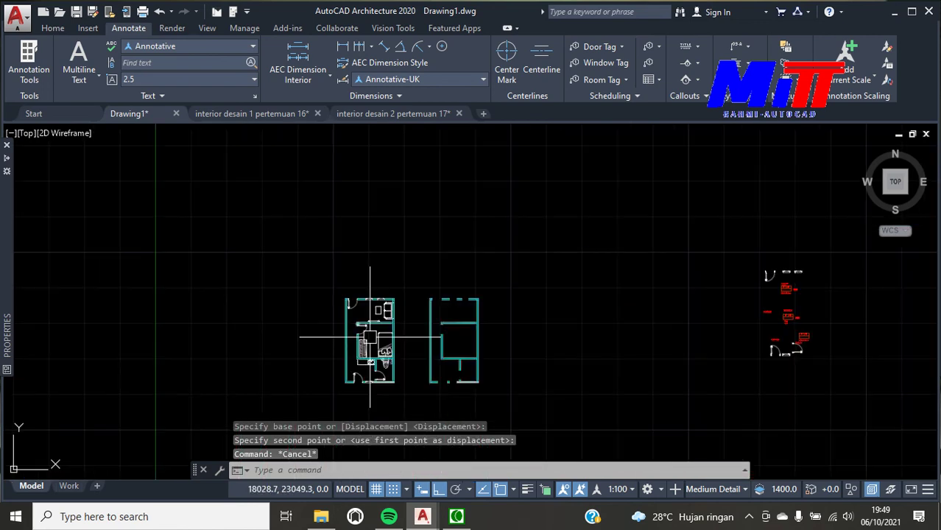
pyautogui.scroll(2, 350, 376)
pyautogui.scroll(2, 350, 376)
pyautogui.scroll(1, 441, 398)
pyautogui.scroll(2, 457, 360)
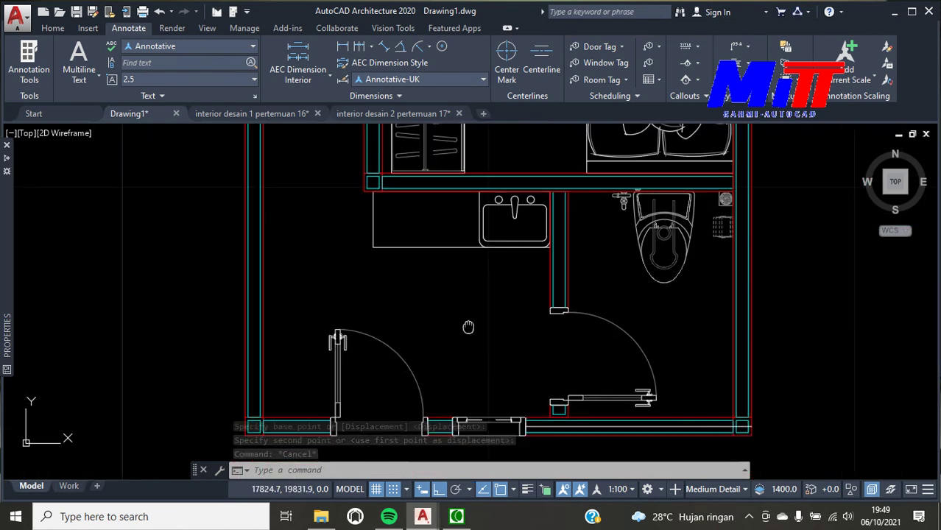
pyautogui.scroll(1, 466, 309)
pyautogui.scroll(-5, 466, 295)
pyautogui.scroll(-2, 428, 346)
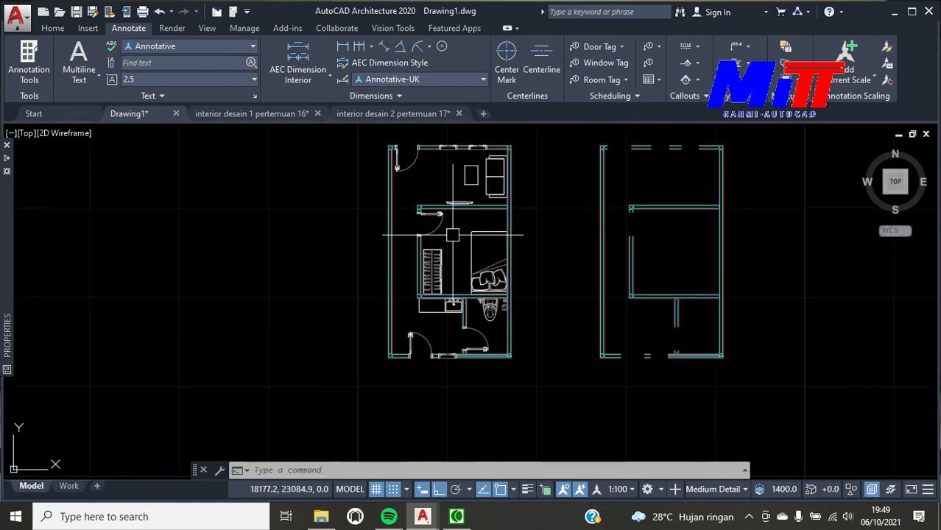
pyautogui.scroll(-2, 420, 270)
pyautogui.scroll(-2, 398, 302)
pyautogui.scroll(4, 442, 287)
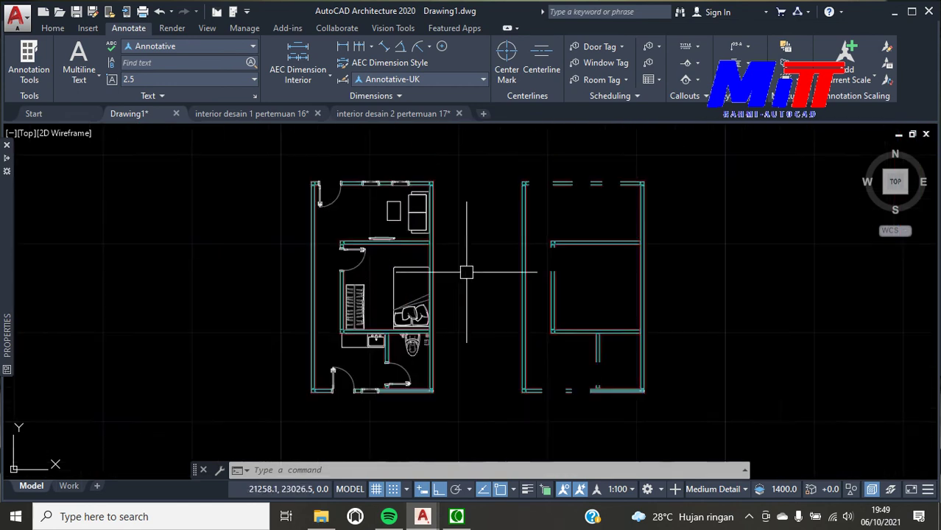
pyautogui.scroll(-2, 460, 275)
pyautogui.scroll(1, 479, 269)
pyautogui.scroll(-1, 515, 292)
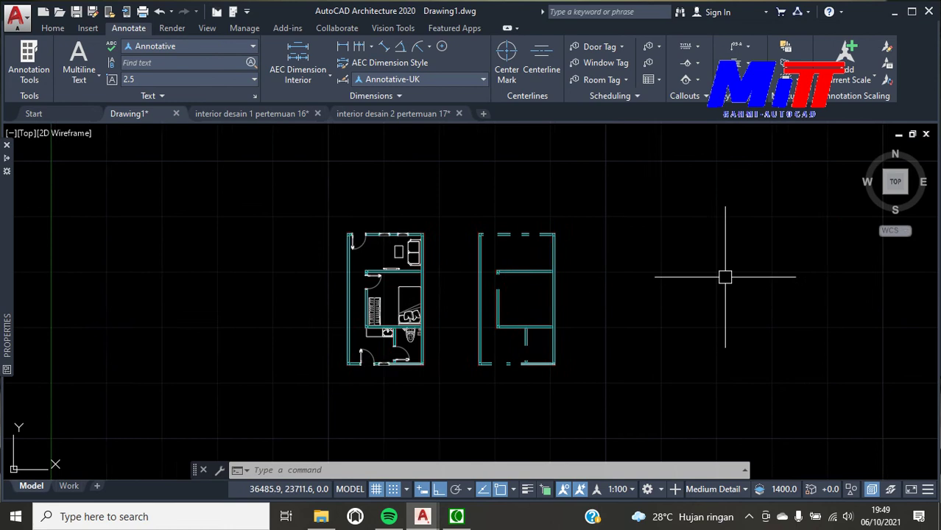
pyautogui.moveTo(725, 276); pyautogui.dragTo(507, 278, button='middle')
pyautogui.scroll(2, 748, 212)
pyautogui.moveTo(708, 208); pyautogui.dragTo(524, 210, button='middle')
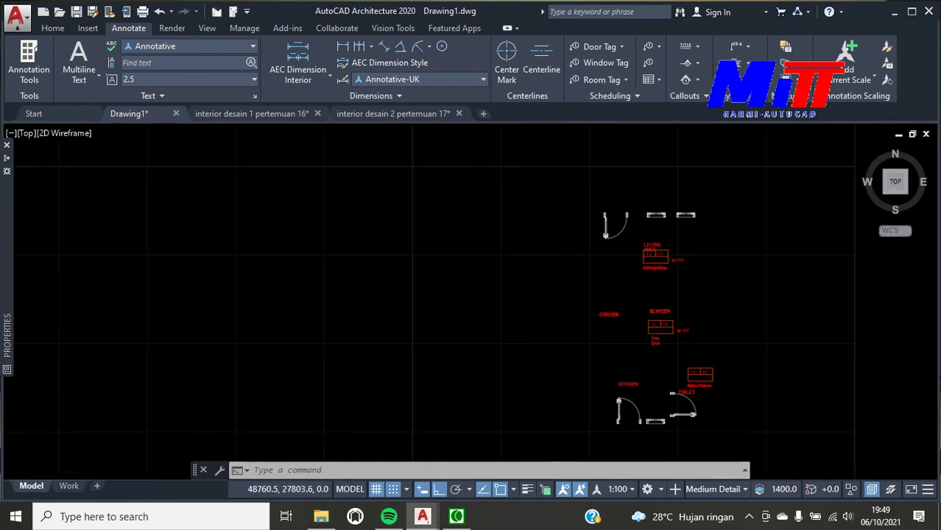
pyautogui.click(525, 184)
pyautogui.click(738, 441)
pyautogui.write('m')
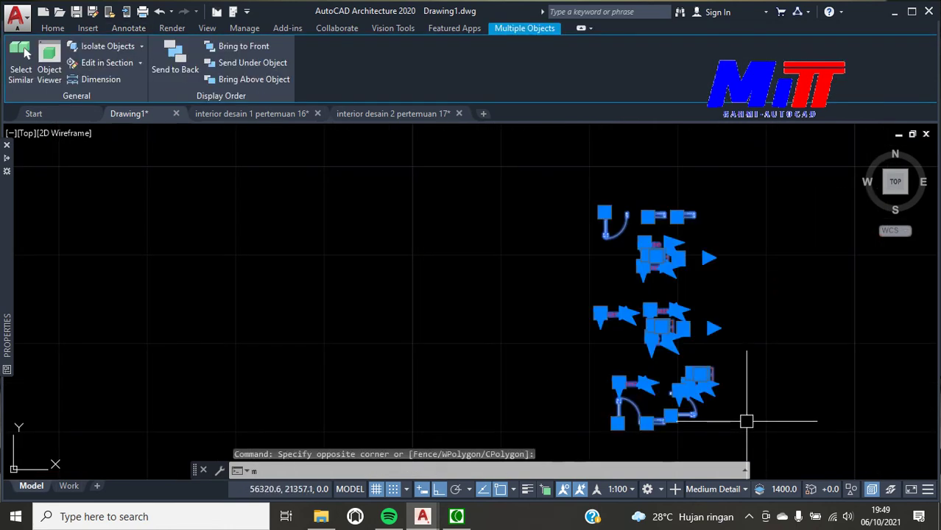
pyautogui.press('Return')
pyautogui.scroll(3, 636, 209)
pyautogui.scroll(2, 579, 267)
pyautogui.scroll(2, 578, 256)
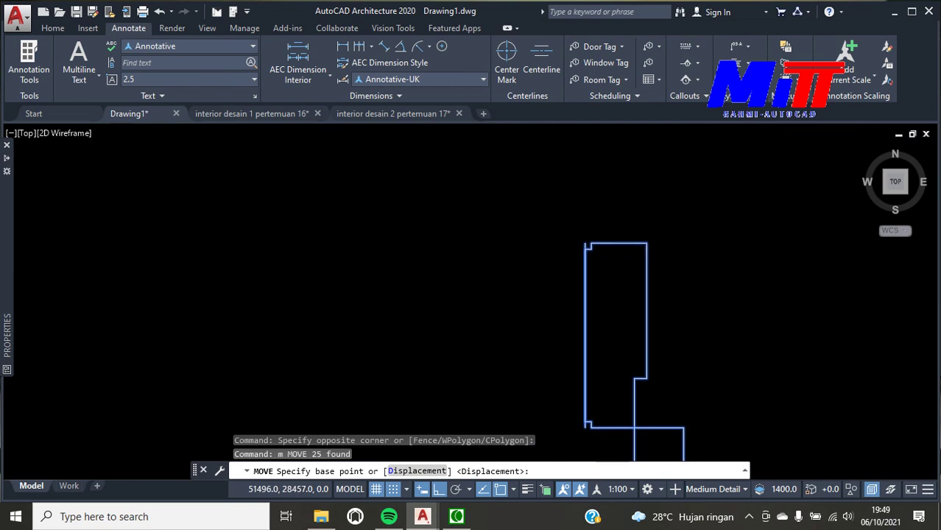
pyautogui.scroll(5, 587, 243)
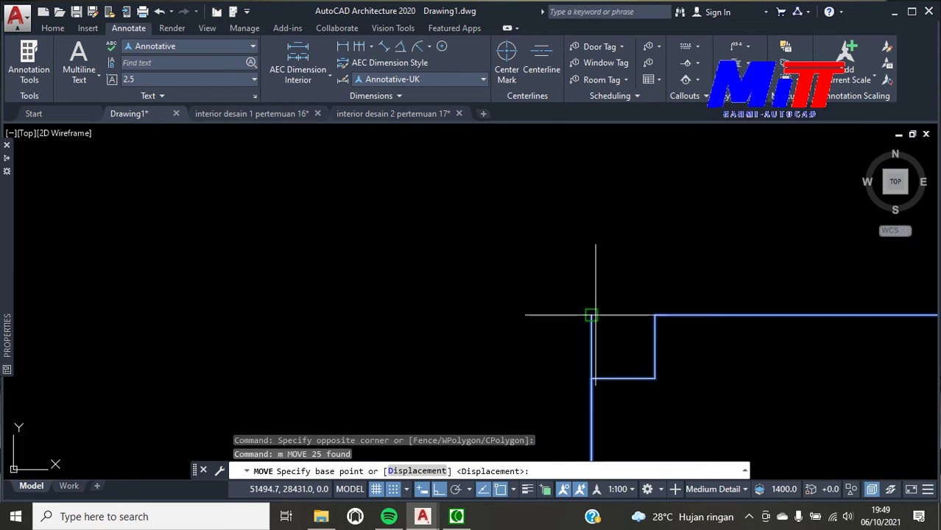
pyautogui.click(588, 310)
pyautogui.scroll(-2, 647, 273)
pyautogui.scroll(-2, 645, 274)
pyautogui.scroll(-3, 645, 274)
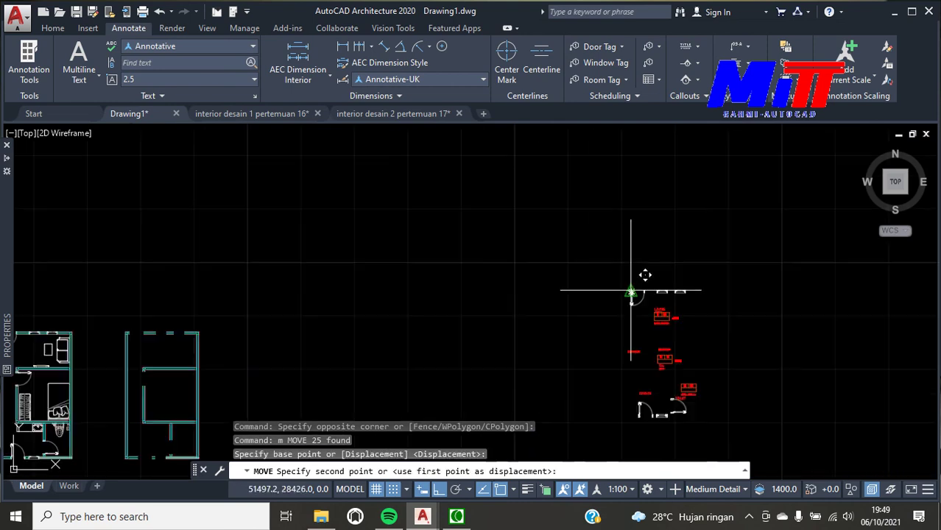
pyautogui.scroll(4, 138, 311)
pyautogui.scroll(4, 206, 236)
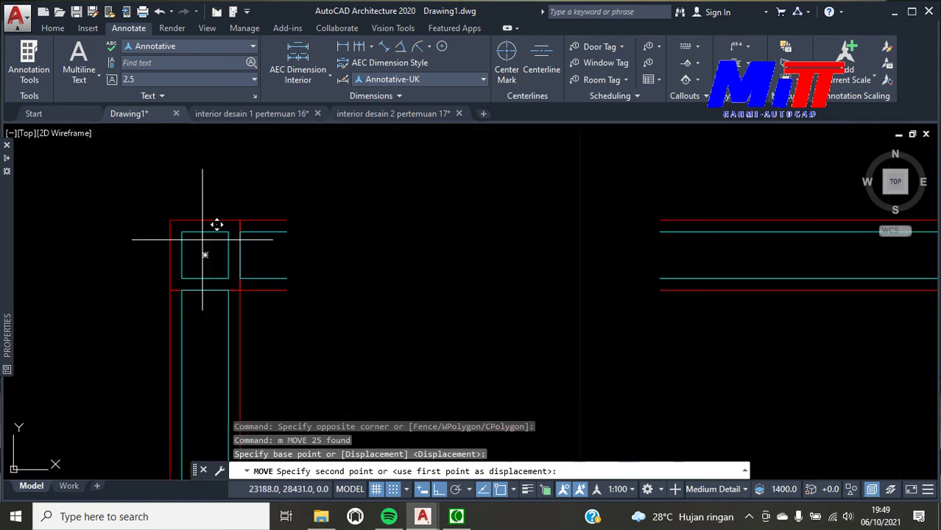
pyautogui.scroll(4, 213, 225)
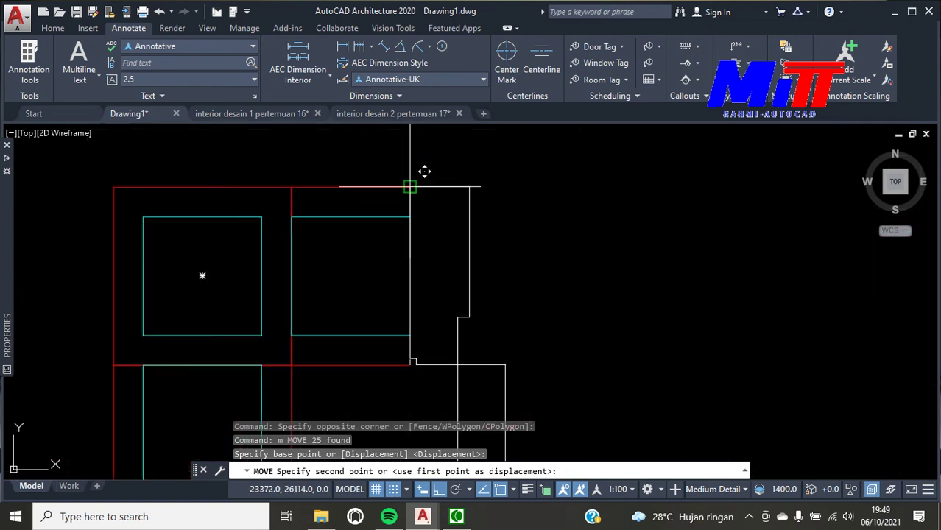
pyautogui.press('Escape')
pyautogui.scroll(-3, 636, 250)
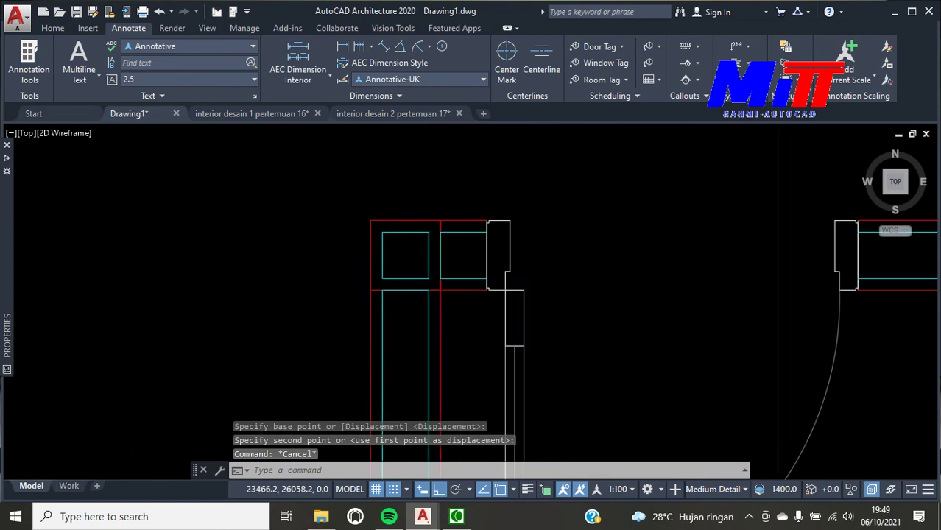
pyautogui.scroll(2, 527, 248)
pyautogui.scroll(-4, 528, 279)
pyautogui.scroll(-2, 522, 309)
# Copy the left plan's bedroom door, from its jamb corner, into the right plan's bedroom wall
pyautogui.scroll(2, 508, 328)
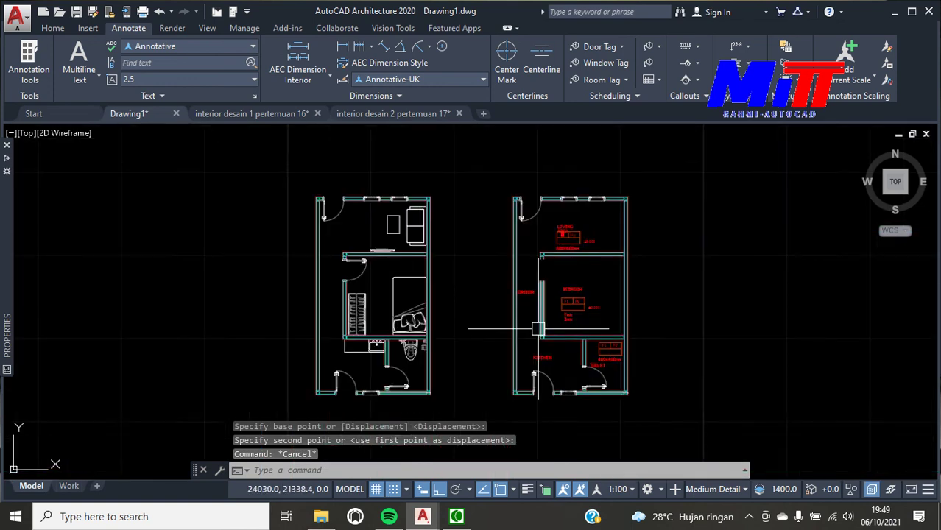
pyautogui.scroll(3, 556, 321)
pyautogui.scroll(-2, 486, 324)
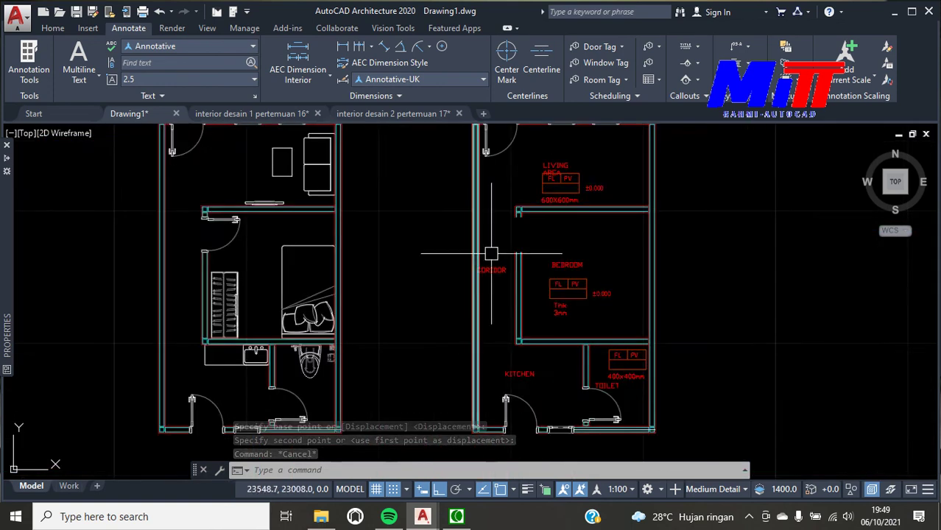
pyautogui.scroll(-3, 489, 258)
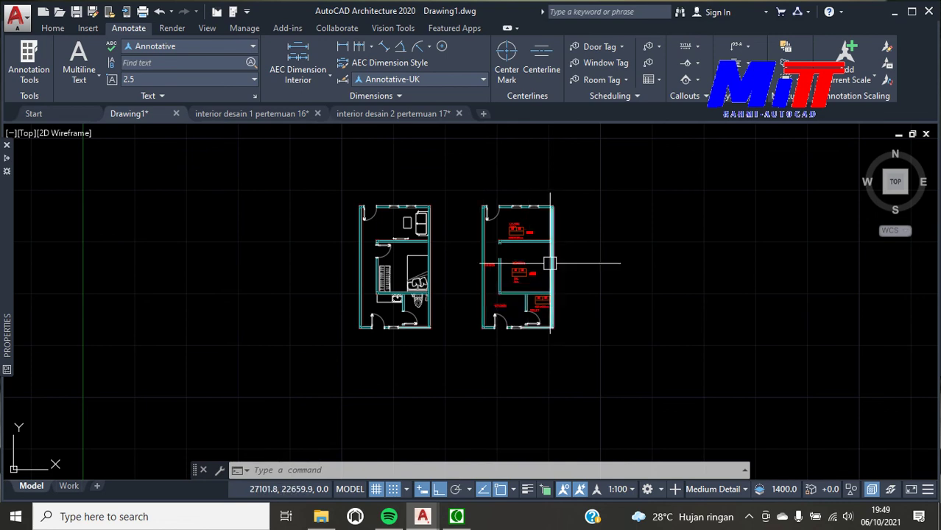
pyautogui.scroll(4, 547, 256)
pyautogui.scroll(-4, 309, 252)
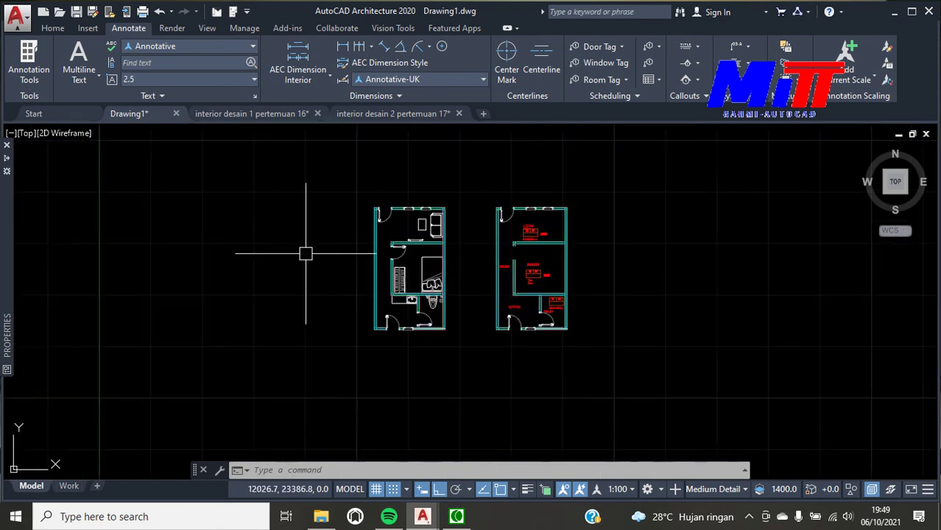
pyautogui.scroll(4, 335, 252)
pyautogui.scroll(3, 335, 252)
pyautogui.scroll(2, 644, 239)
pyautogui.click(629, 200)
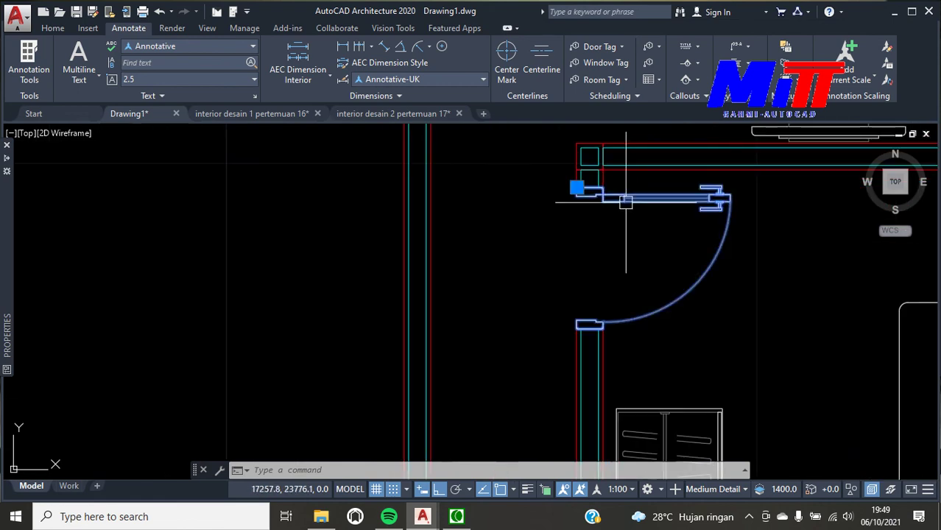
pyautogui.write('co')
pyautogui.press('Return')
pyautogui.scroll(2, 608, 301)
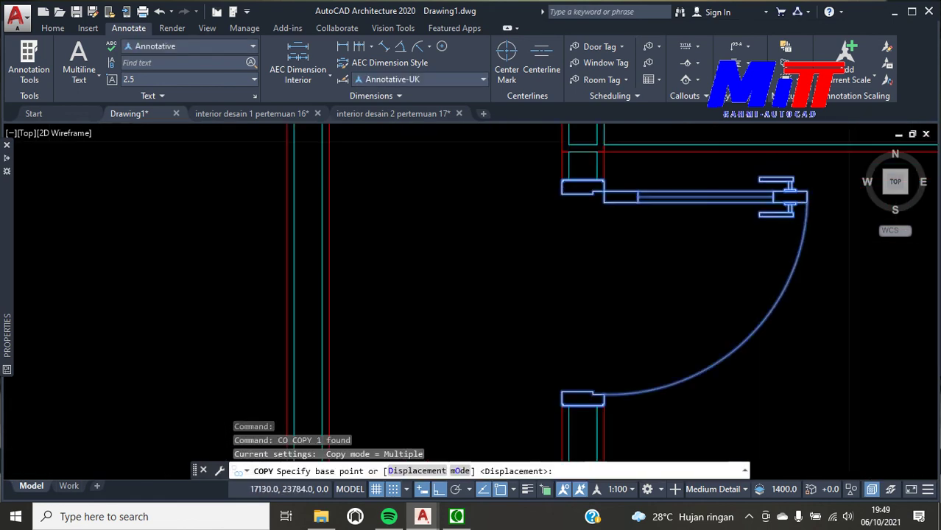
pyautogui.scroll(3, 530, 221)
pyautogui.scroll(3, 476, 147)
pyautogui.scroll(5, 450, 186)
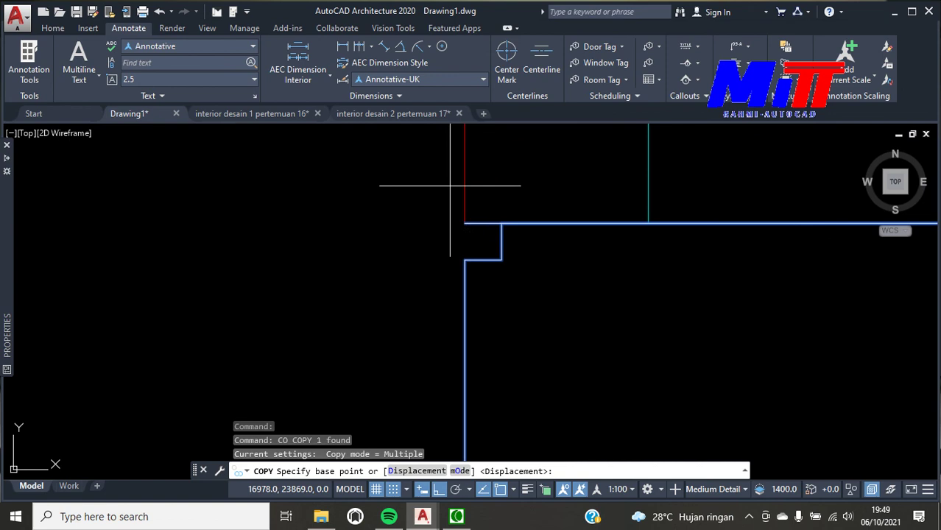
pyautogui.click(464, 222)
pyautogui.scroll(-2, 460, 223)
pyautogui.scroll(-5, 450, 228)
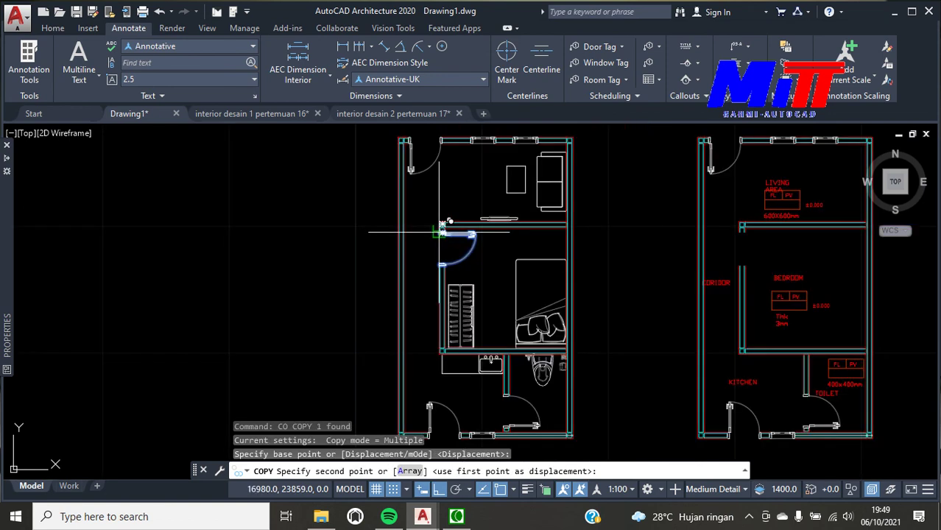
pyautogui.scroll(3, 744, 220)
pyautogui.scroll(2, 736, 209)
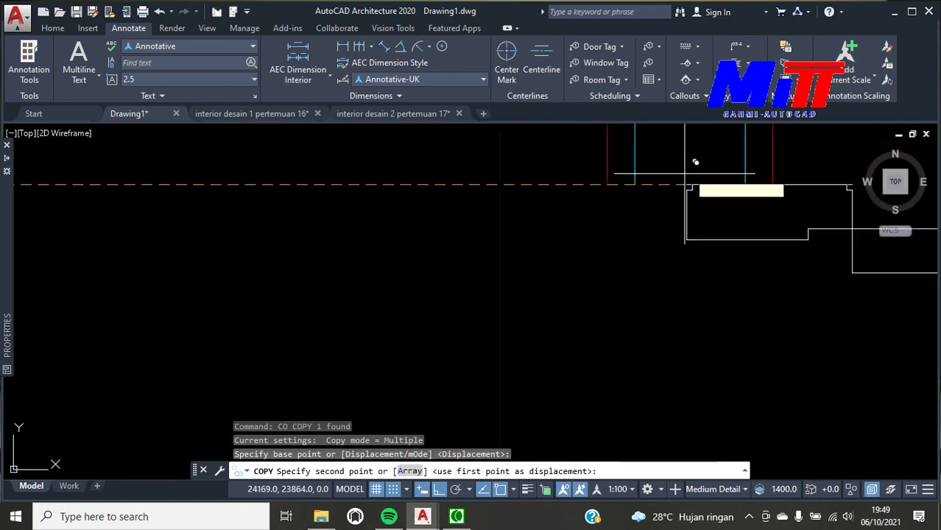
pyautogui.scroll(2, 618, 184)
pyautogui.click(606, 184)
pyautogui.press('Escape')
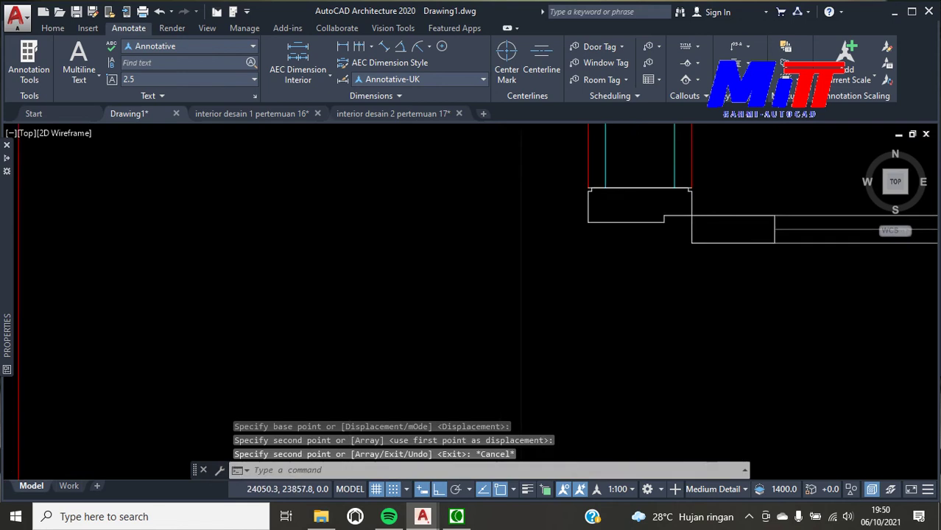
# Bring the right plan's living area into view and start the HATCH command
pyautogui.scroll(-6, 550, 184)
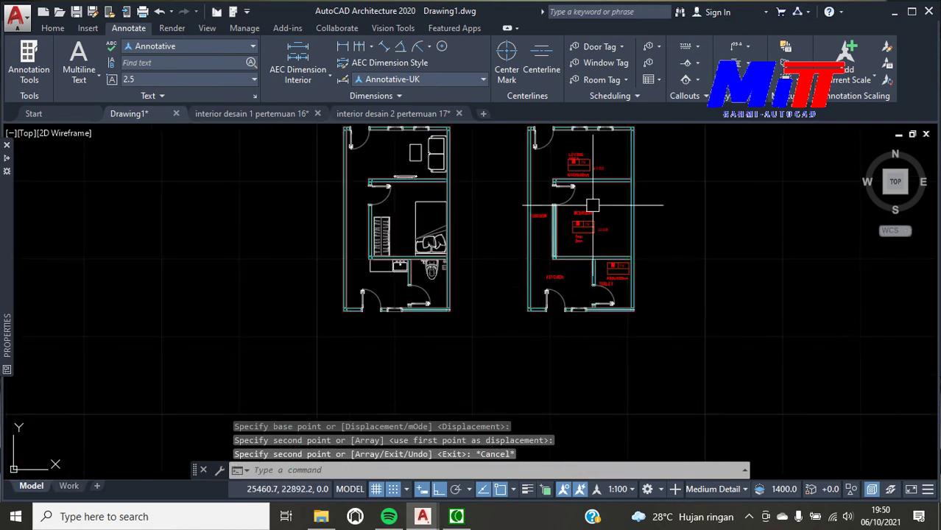
pyautogui.scroll(3, 593, 204)
pyautogui.moveTo(563, 208)
pyautogui.mouseDown(button='middle')
pyautogui.moveTo(606, 208)
pyautogui.moveTo(553, 221)
pyautogui.mouseUp(button='middle')
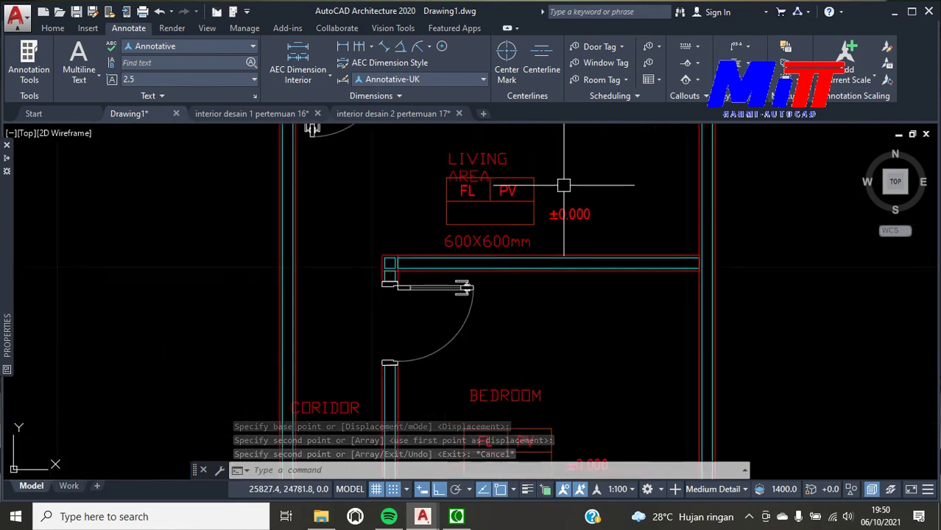
pyautogui.scroll(2, 553, 222)
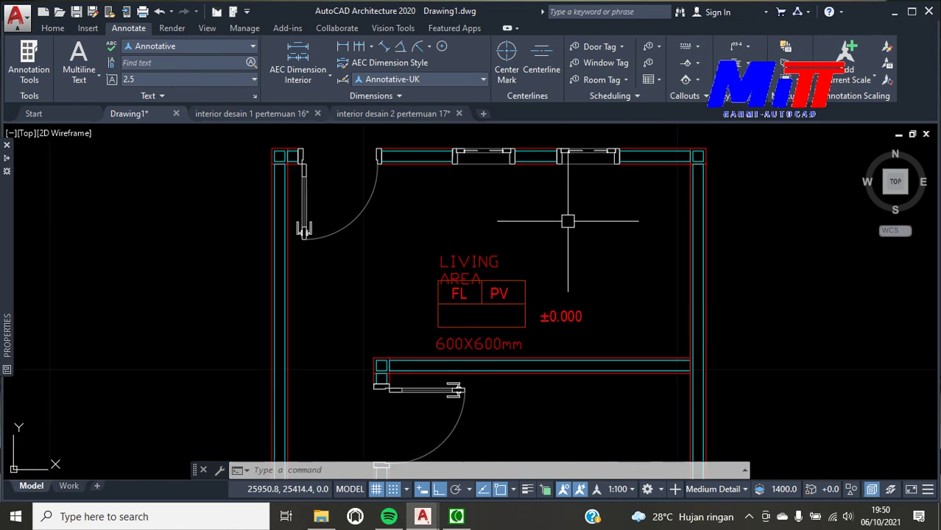
pyautogui.press('Escape')
pyautogui.press('Escape')
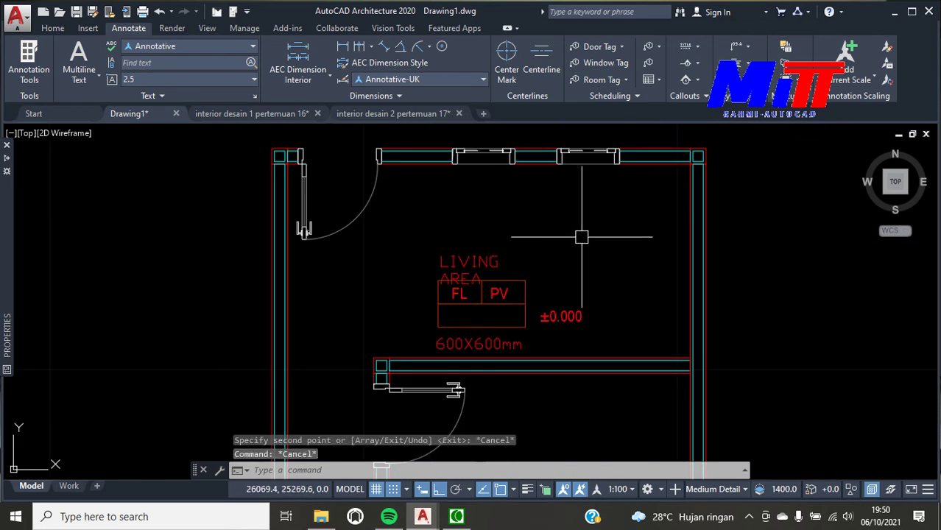
pyautogui.write('h')
pyautogui.press('Return')
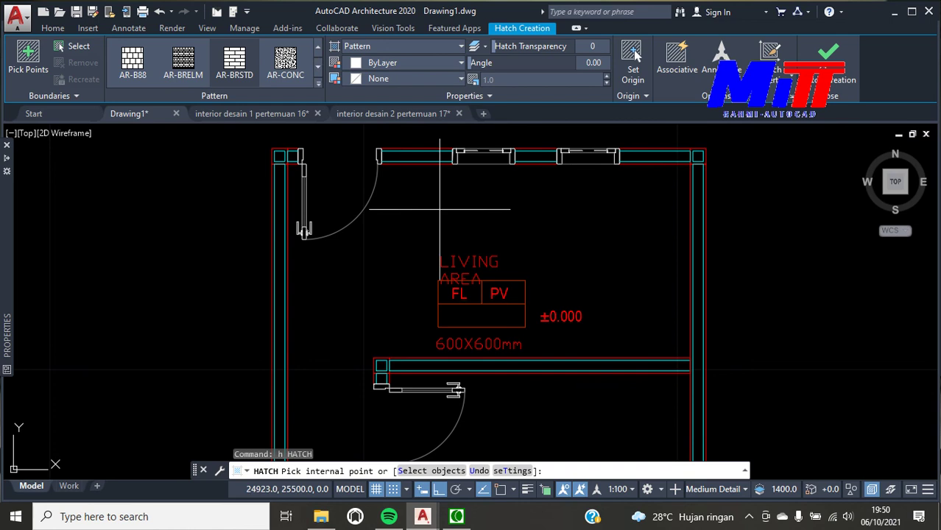
pyautogui.click(317, 85)
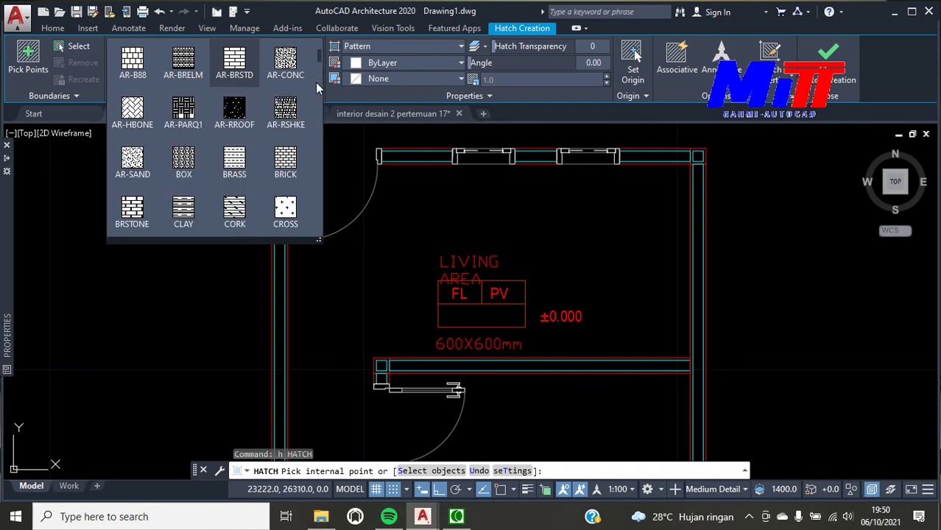
pyautogui.moveTo(318, 61); pyautogui.dragTo(306, 104)
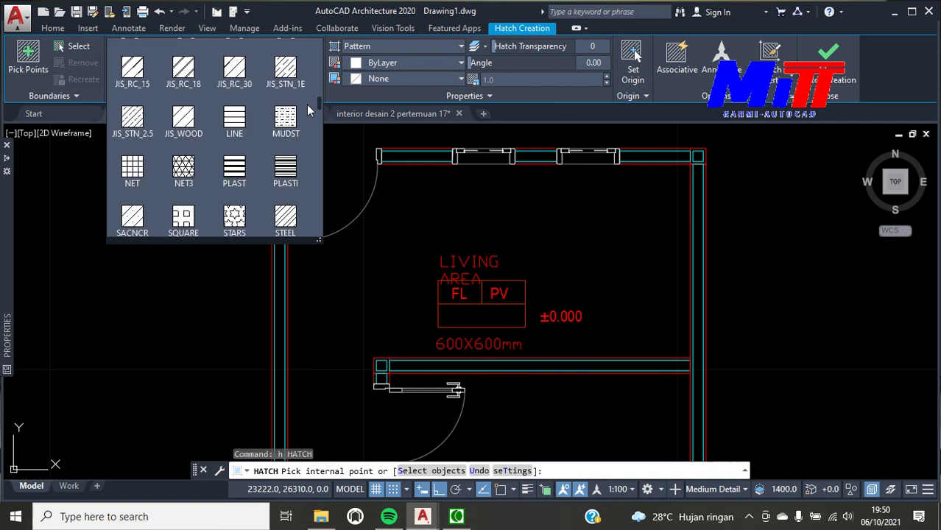
pyautogui.click(143, 156)
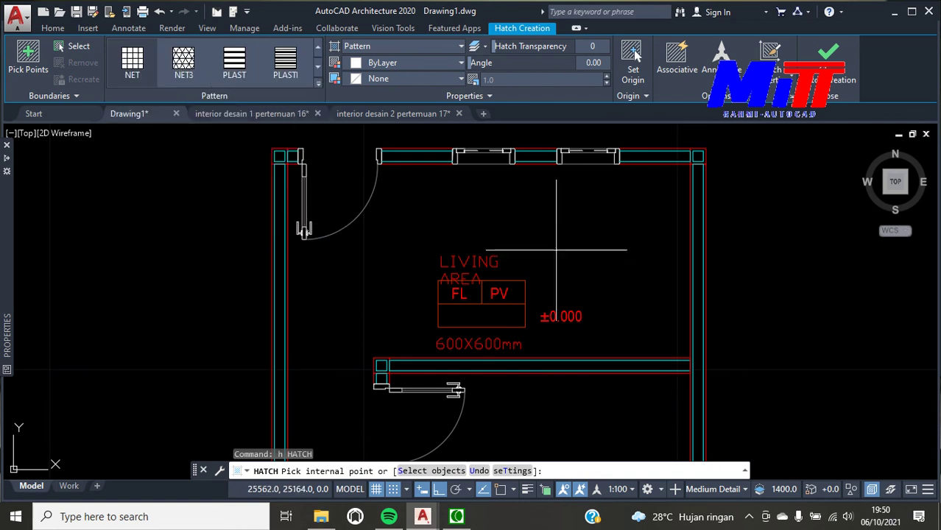
pyautogui.click(578, 240)
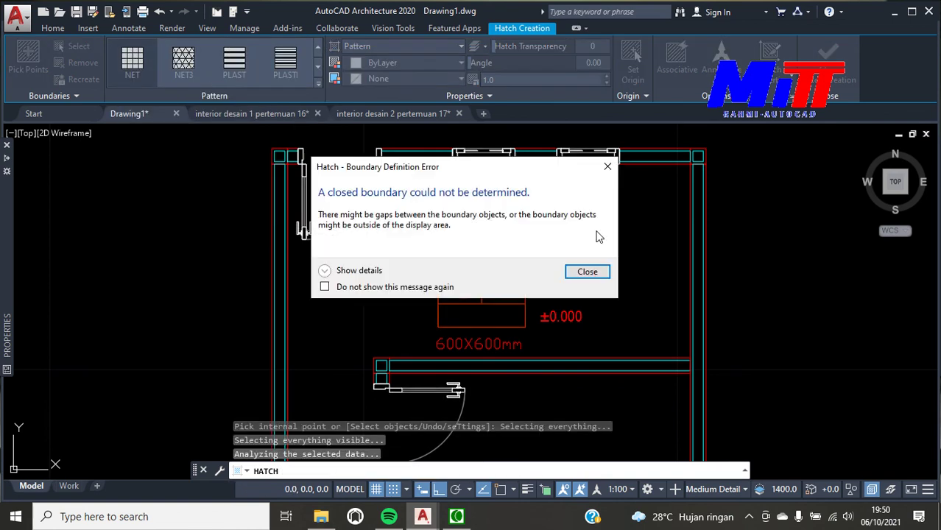
pyautogui.click(607, 168)
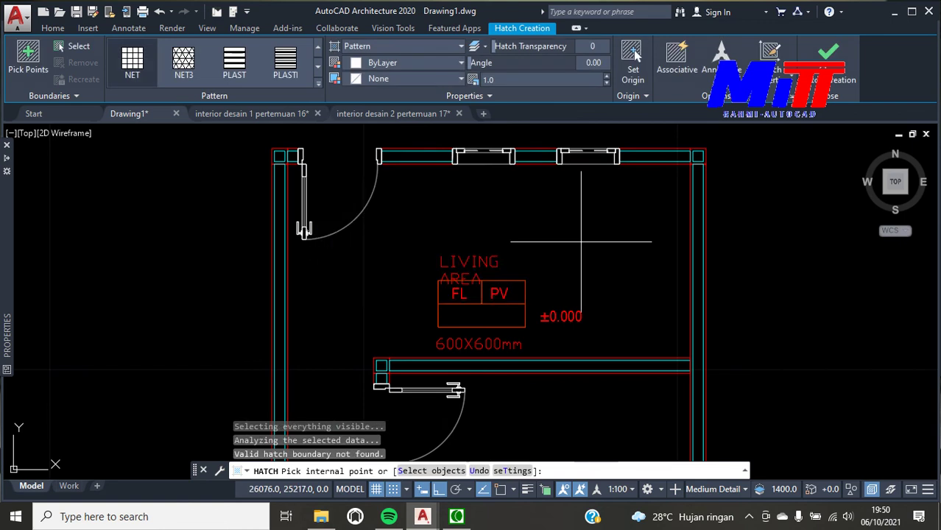
pyautogui.scroll(-4, 581, 240)
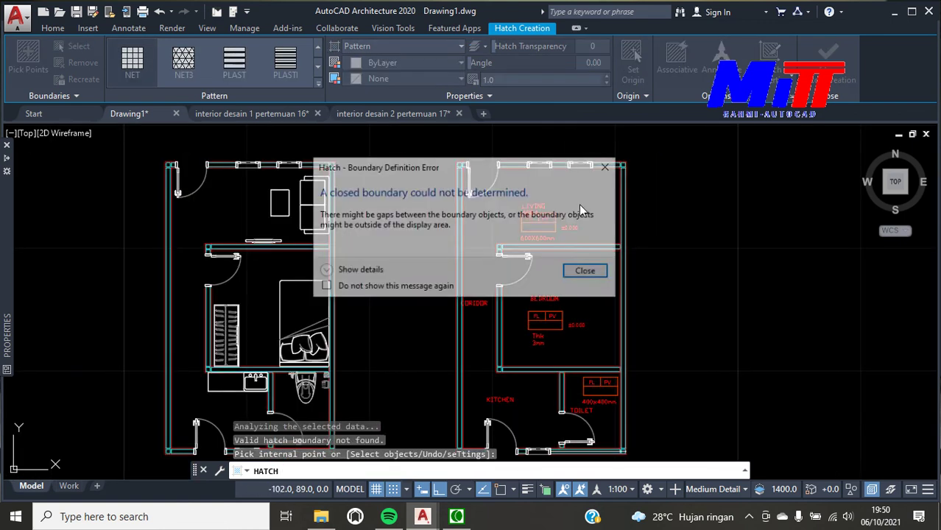
pyautogui.click(587, 272)
pyautogui.scroll(-2, 561, 186)
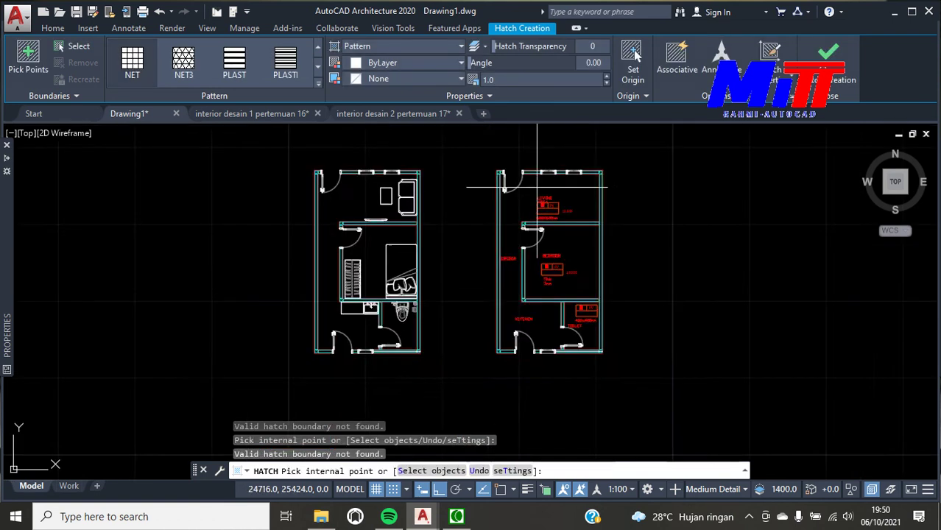
pyautogui.scroll(4, 538, 186)
pyautogui.click(597, 166)
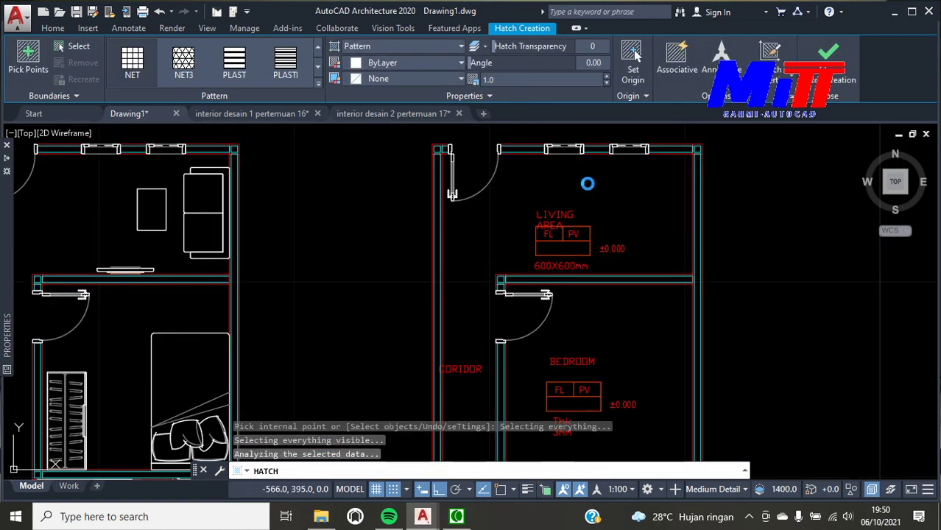
pyautogui.press('Return')
pyautogui.click(608, 192)
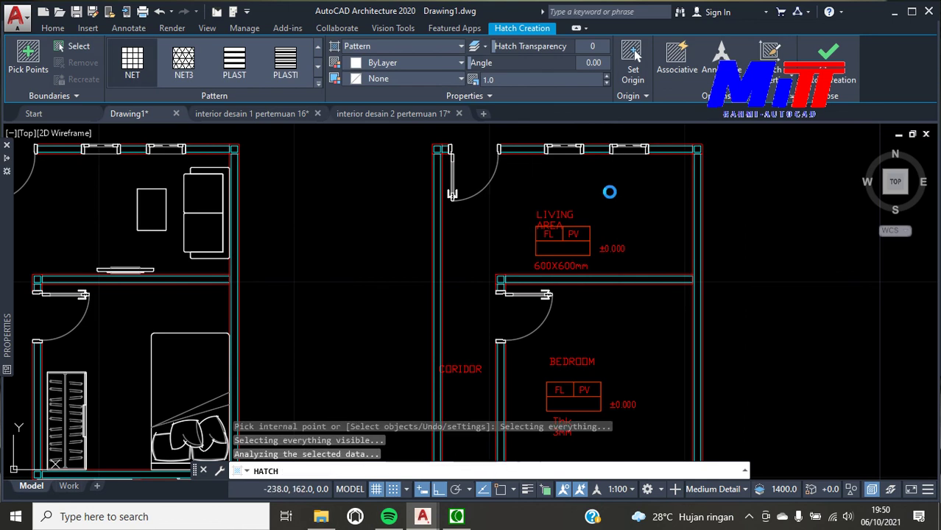
pyautogui.click(593, 271)
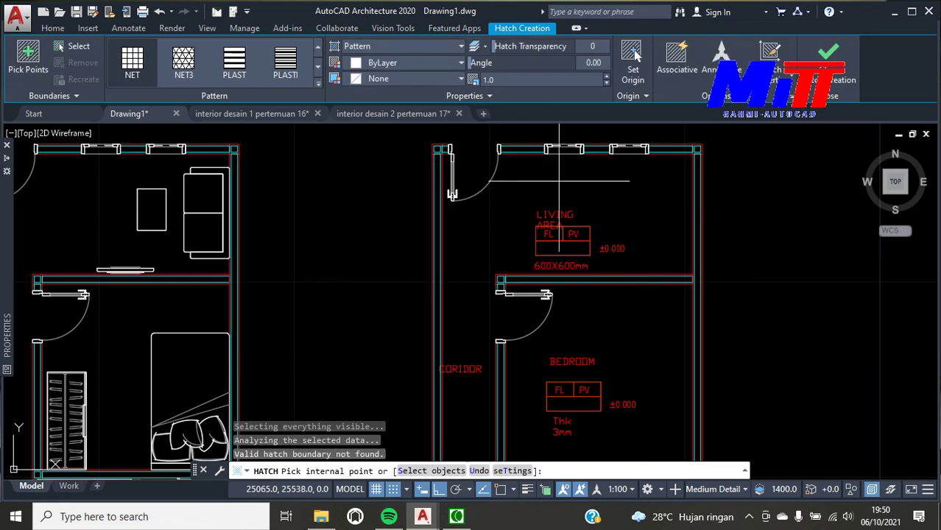
pyautogui.scroll(2, 559, 181)
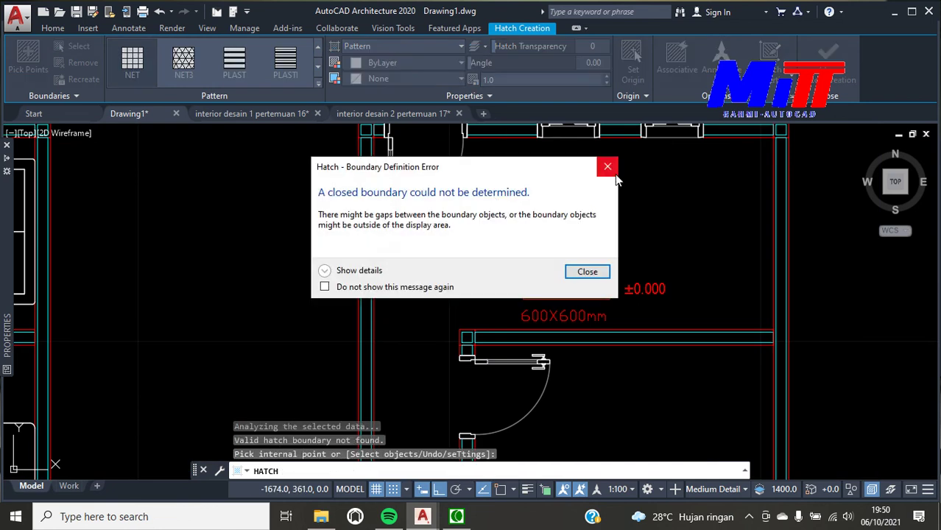
pyautogui.click(605, 166)
pyautogui.scroll(-2, 577, 290)
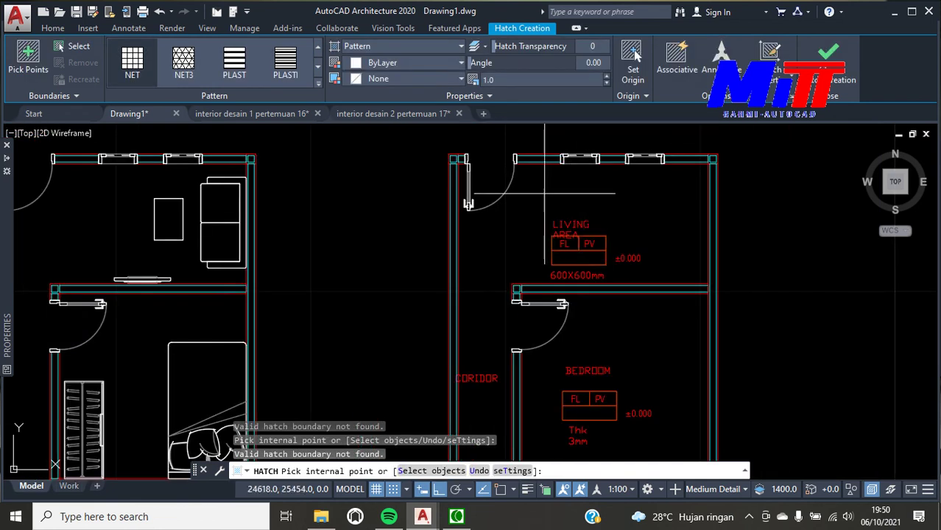
pyautogui.press('Escape')
pyautogui.scroll(-1, 569, 204)
pyautogui.scroll(4, 484, 227)
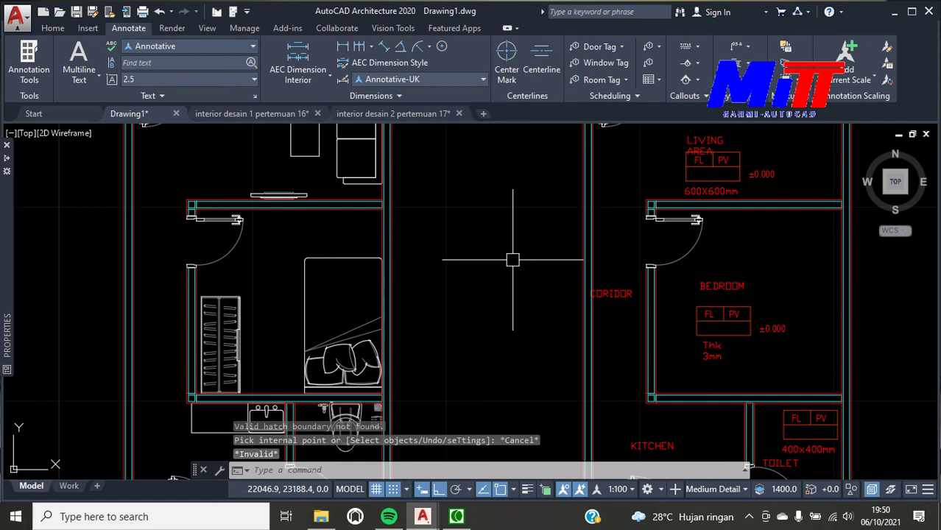
pyautogui.write('d1i')
# Add the first 175 linear dimension above the top wall's left end
pyautogui.press('Return')
pyautogui.scroll(-3, 483, 199)
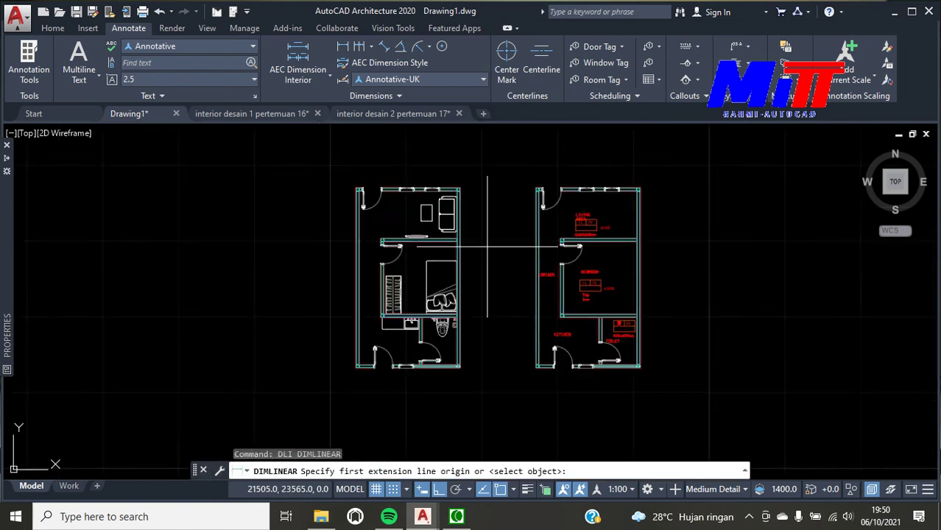
pyautogui.scroll(5, 317, 169)
pyautogui.scroll(3, 312, 198)
pyautogui.scroll(2, 312, 197)
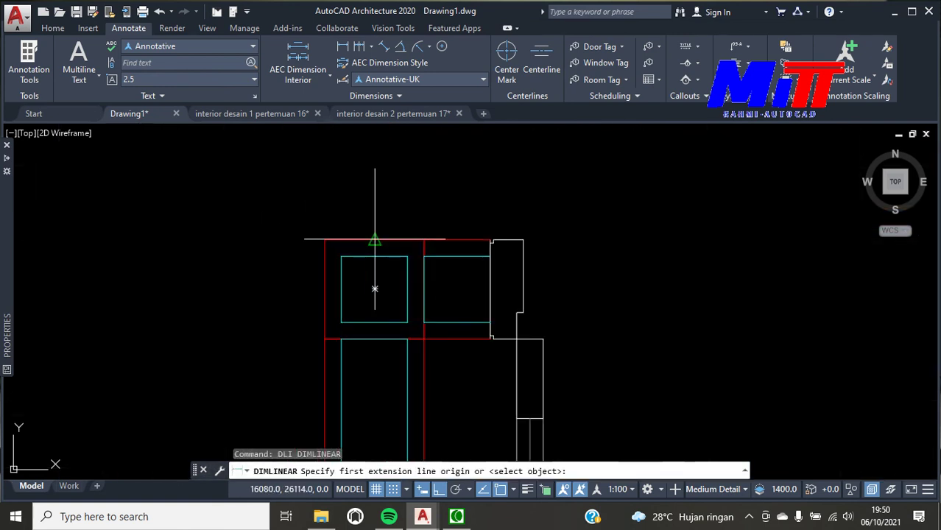
pyautogui.click(375, 239)
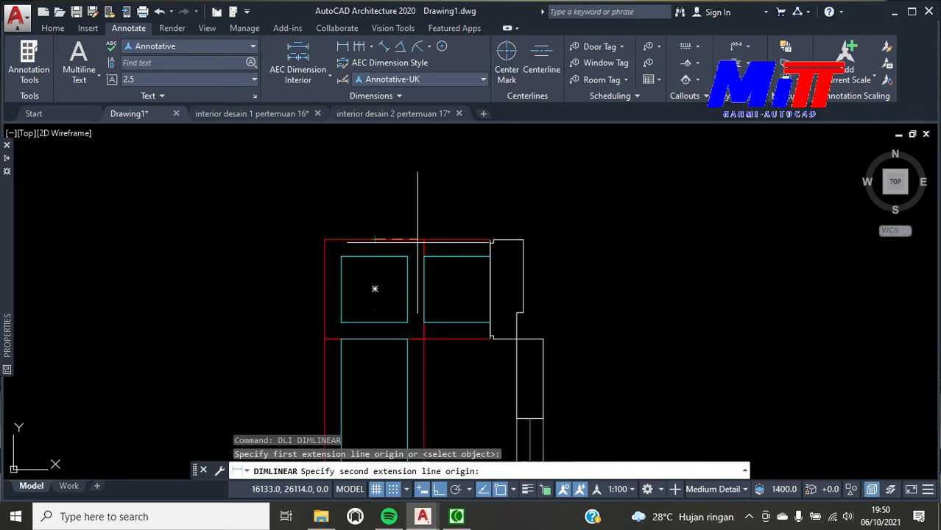
pyautogui.scroll(6, 488, 240)
pyautogui.click(490, 241)
pyautogui.scroll(-5, 493, 263)
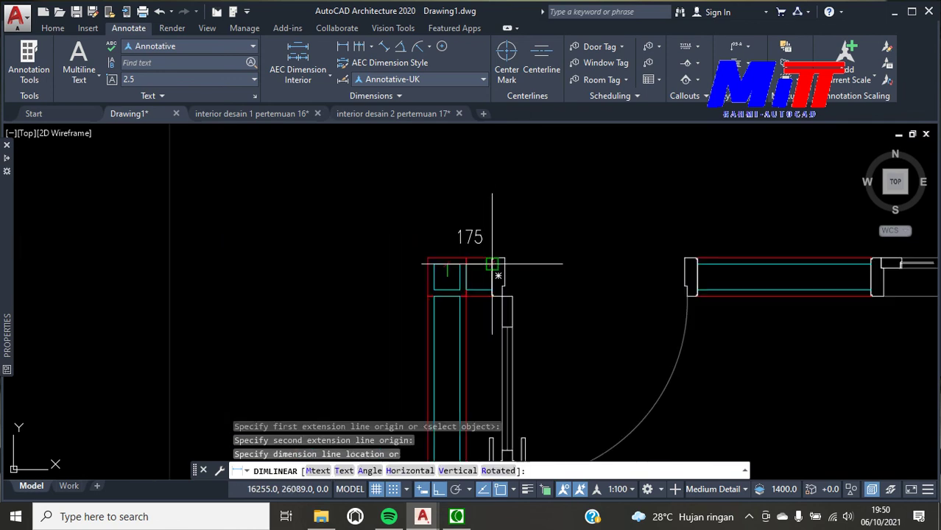
pyautogui.click(494, 213)
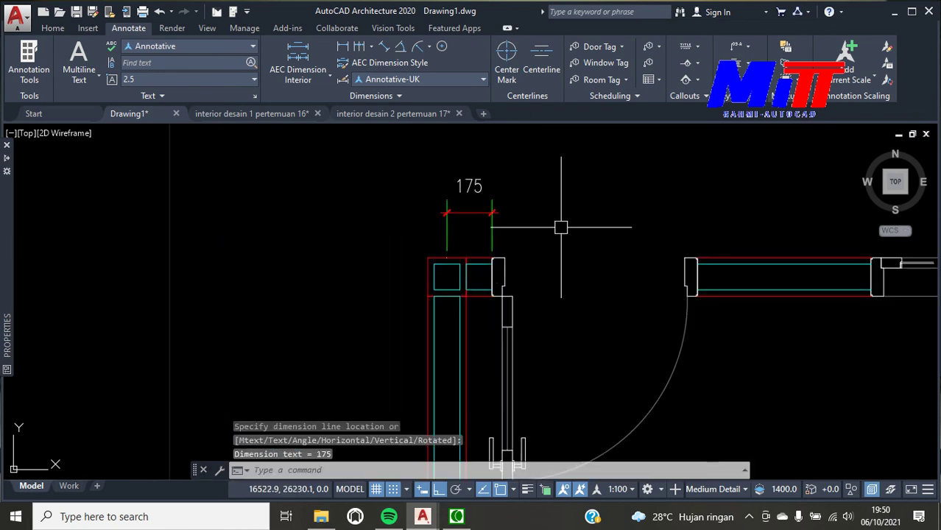
# Continue the top-wall chain with DCO: 800, 675, 600, 400, 600 and 750
pyautogui.write('dco')
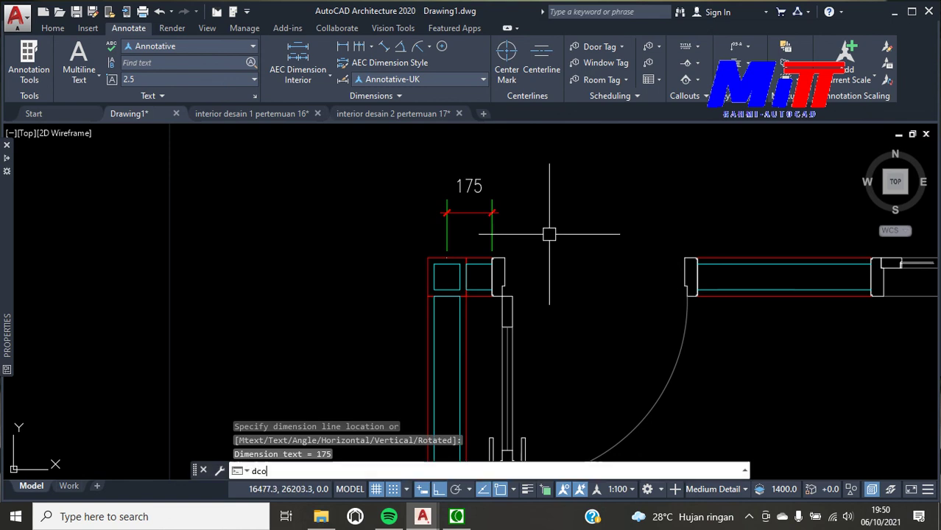
pyautogui.press('Return')
pyautogui.scroll(5, 700, 266)
pyautogui.scroll(2, 718, 268)
pyautogui.scroll(4, 615, 226)
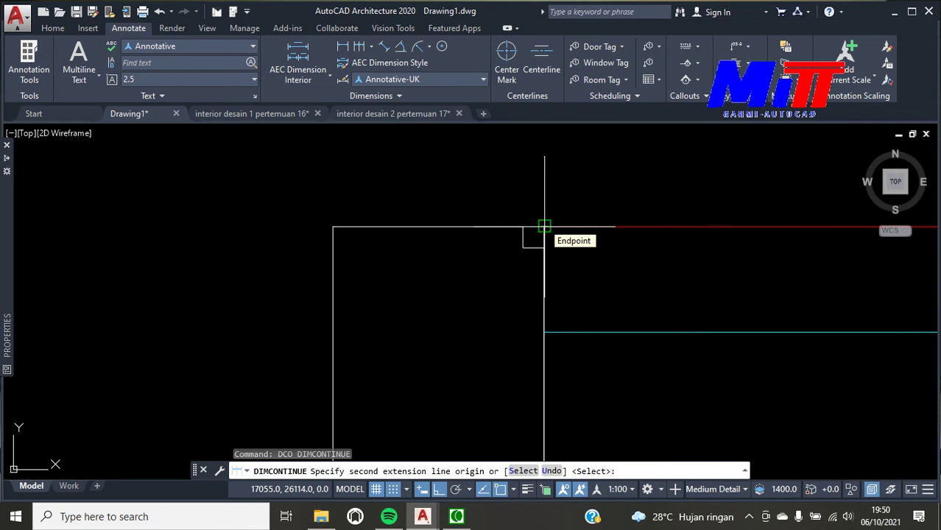
pyautogui.click(544, 226)
pyautogui.scroll(-2, 557, 217)
pyautogui.scroll(-3, 545, 215)
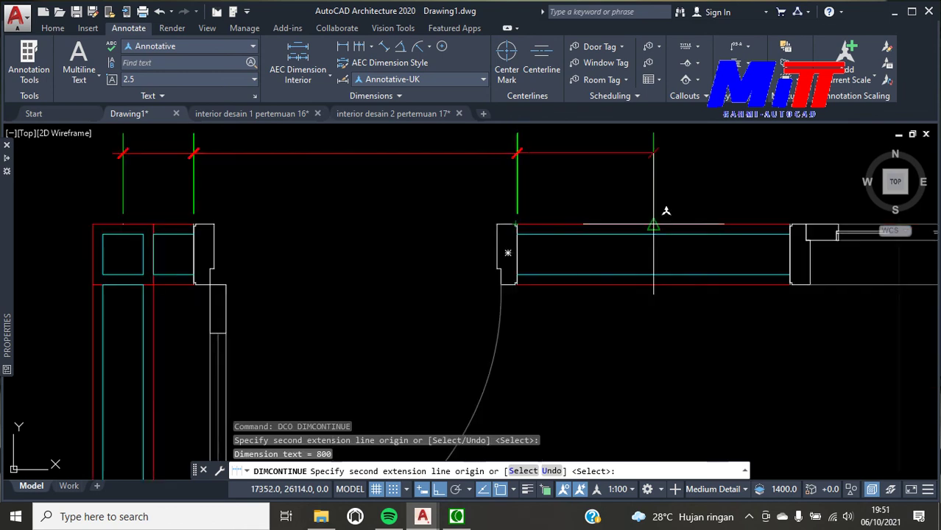
pyautogui.scroll(3, 664, 210)
pyautogui.scroll(2, 794, 225)
pyautogui.click(724, 236)
pyautogui.scroll(-1, 578, 210)
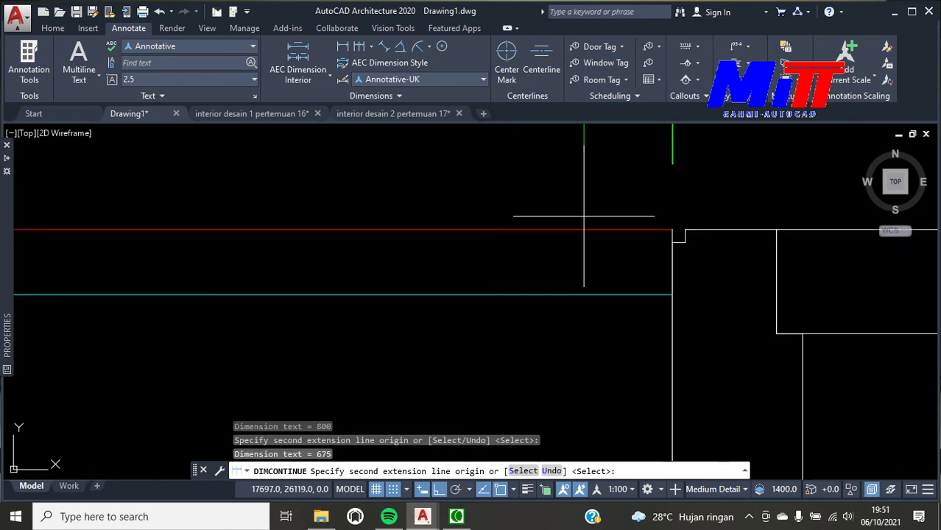
pyautogui.scroll(-2, 582, 210)
pyautogui.scroll(3, 672, 218)
pyautogui.scroll(2, 607, 254)
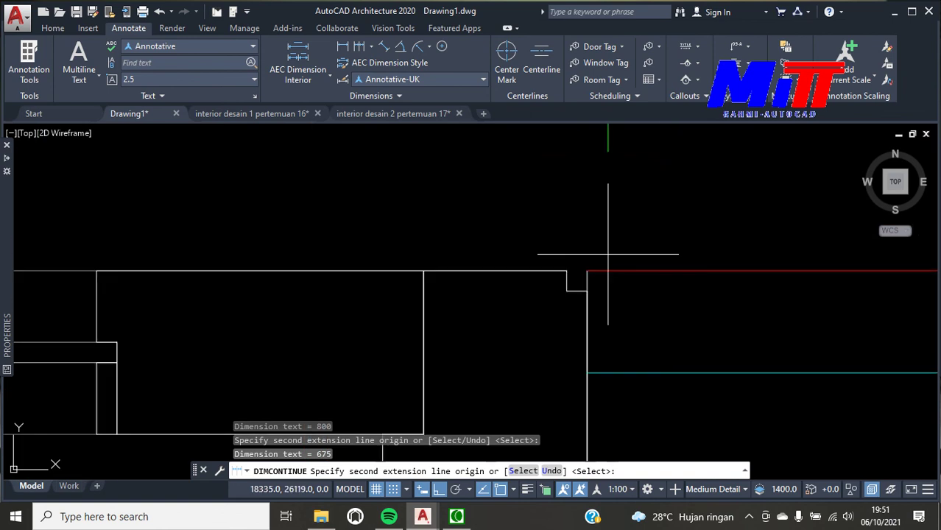
pyautogui.scroll(-2, 590, 234)
pyautogui.scroll(-1, 562, 214)
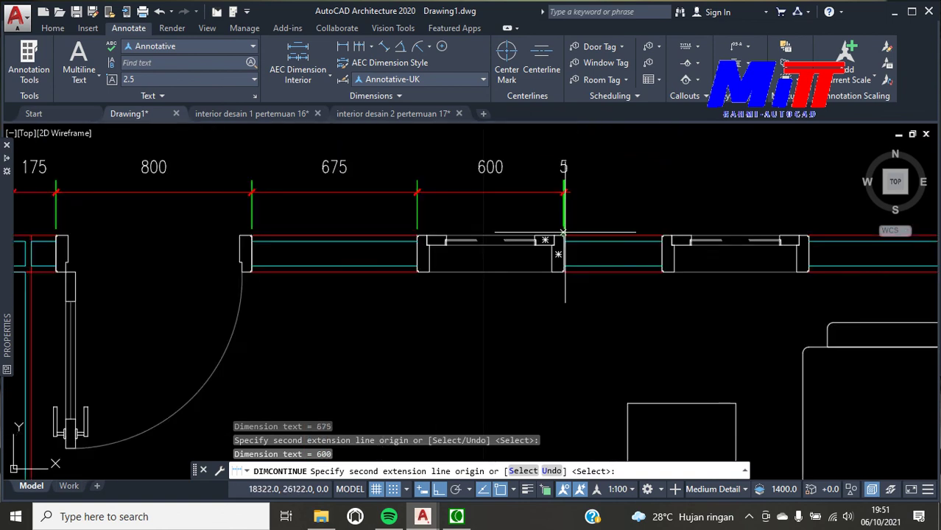
pyautogui.scroll(3, 647, 251)
pyautogui.scroll(2, 647, 250)
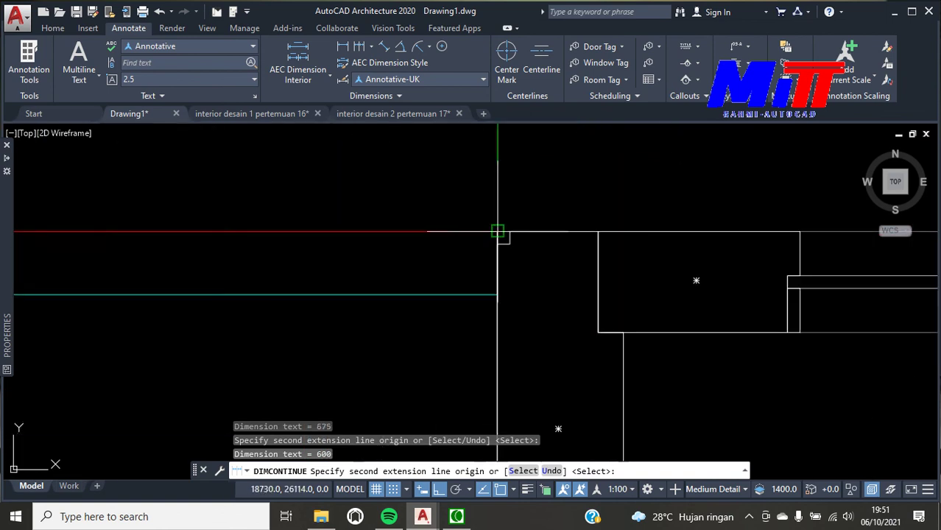
pyautogui.click(498, 232)
pyautogui.scroll(-2, 503, 241)
pyautogui.scroll(-1, 504, 204)
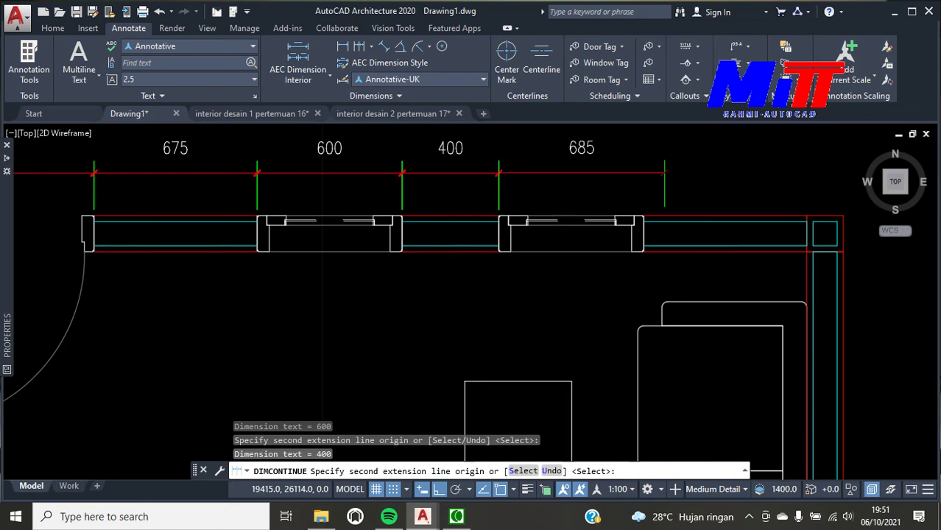
pyautogui.scroll(3, 558, 219)
pyautogui.scroll(2, 523, 215)
pyautogui.scroll(-2, 581, 209)
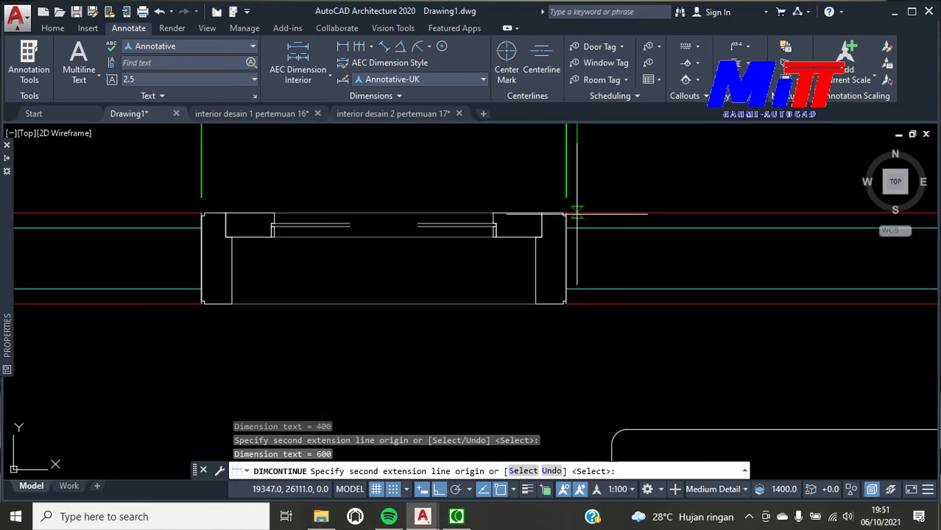
pyautogui.scroll(-1, 573, 210)
pyautogui.scroll(2, 662, 217)
pyautogui.scroll(2, 739, 223)
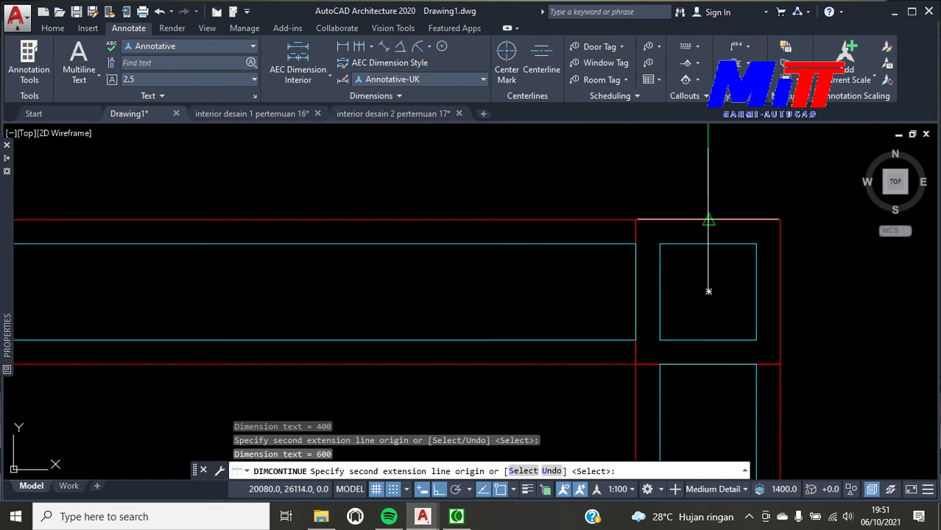
pyautogui.press('Escape')
pyautogui.scroll(-3, 740, 206)
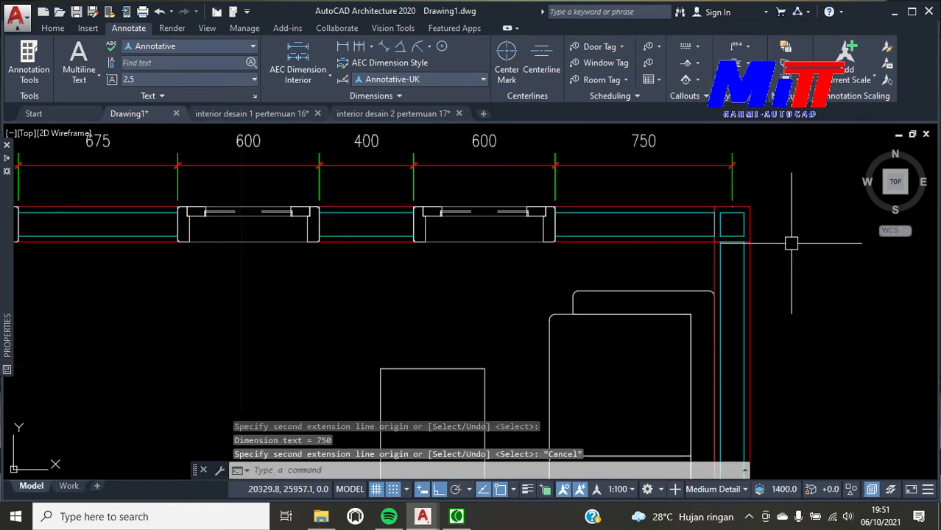
# Add a 2000 vertical linear dimension beside the right wall
pyautogui.write('dli')
pyautogui.press('Return')
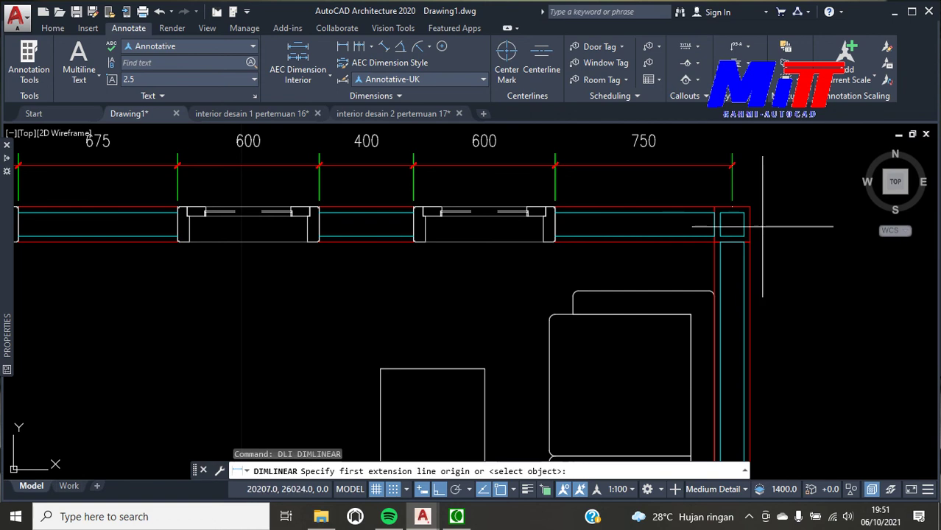
pyautogui.click(732, 223)
pyautogui.scroll(-3, 737, 228)
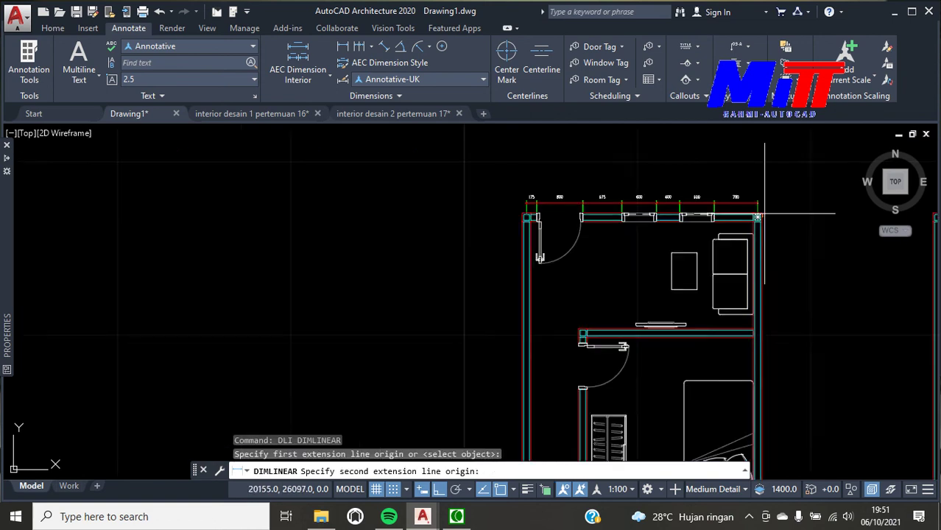
pyautogui.scroll(-2, 751, 258)
pyautogui.scroll(5, 761, 285)
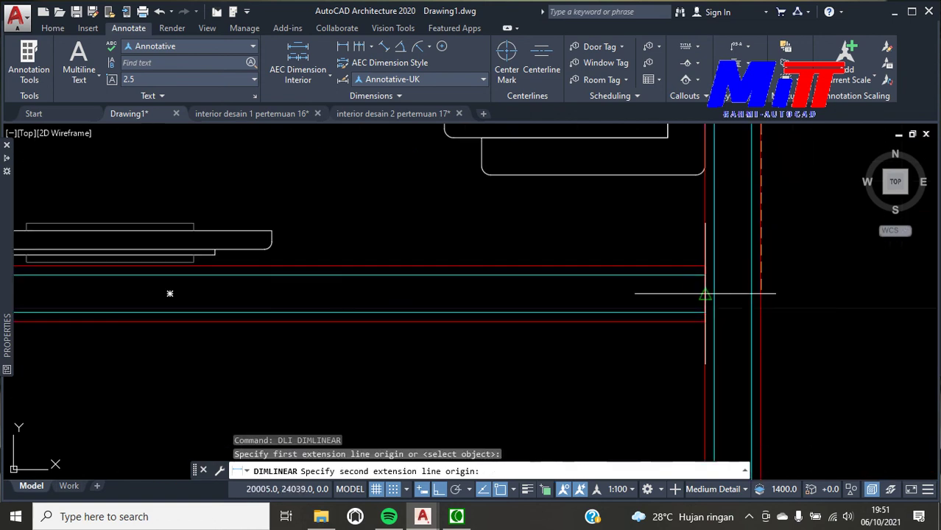
pyautogui.click(760, 309)
pyautogui.scroll(-3, 852, 310)
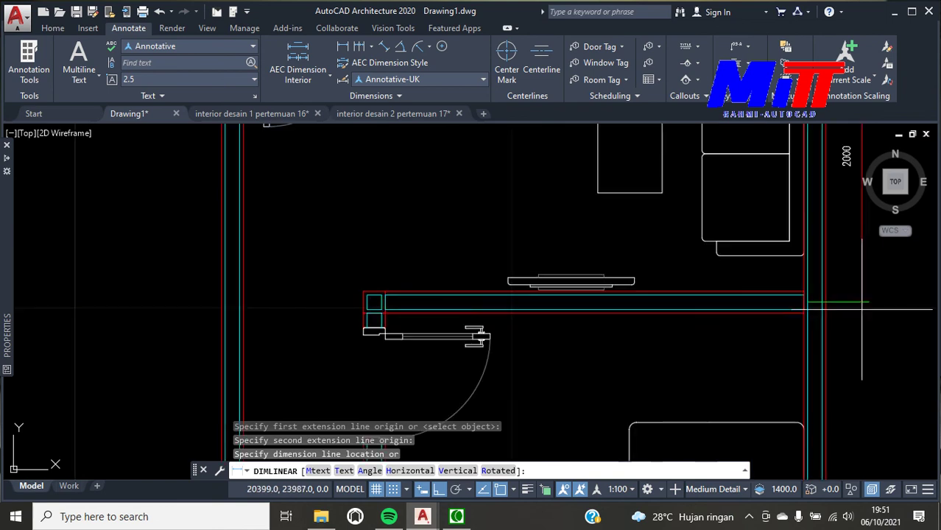
pyautogui.click(887, 306)
pyautogui.scroll(-2, 887, 305)
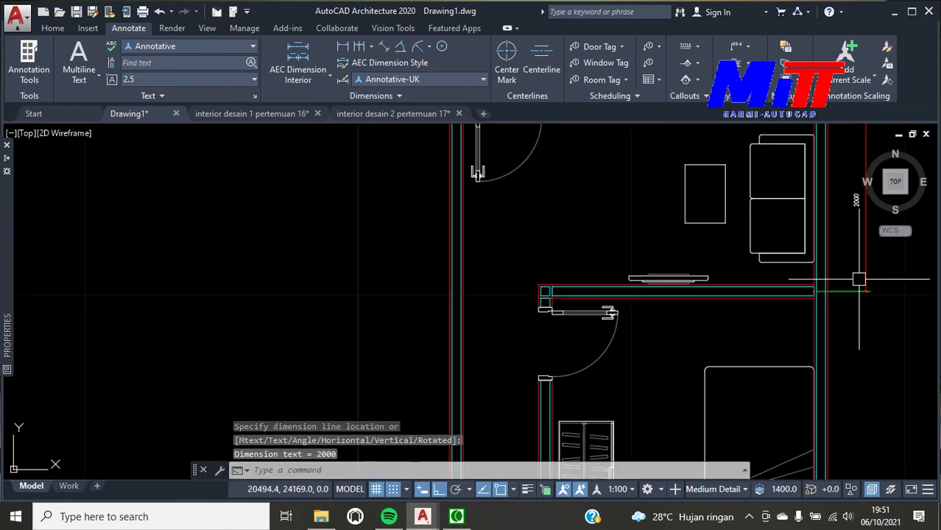
# Continue the right-wall chain with 3000 and 2000 dimensions
pyautogui.write('dco')
pyautogui.press('Return')
pyautogui.scroll(-5, 876, 287)
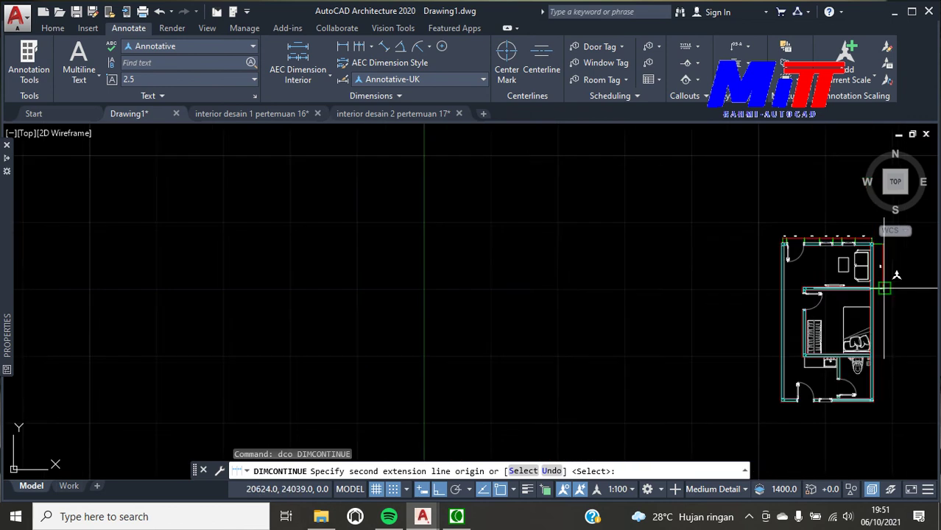
pyautogui.scroll(5, 882, 372)
pyautogui.scroll(2, 881, 372)
pyautogui.scroll(2, 747, 248)
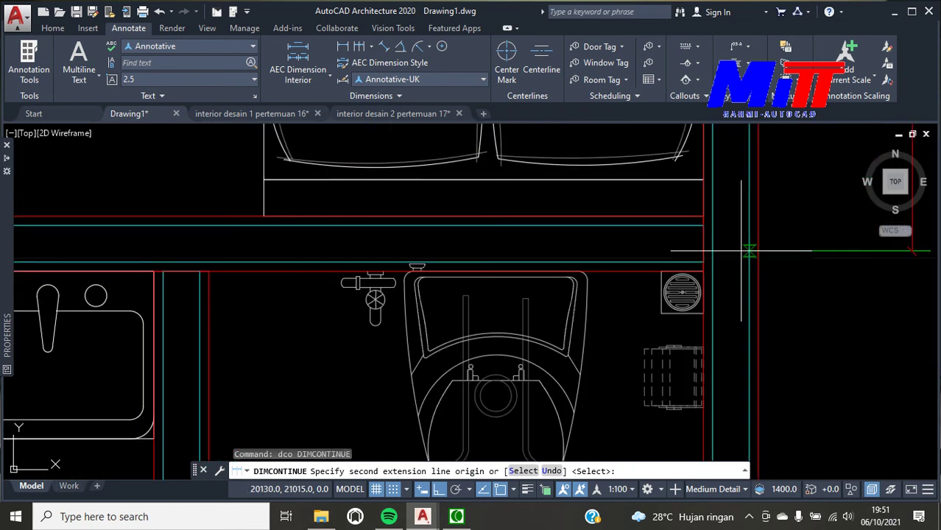
pyautogui.click(703, 243)
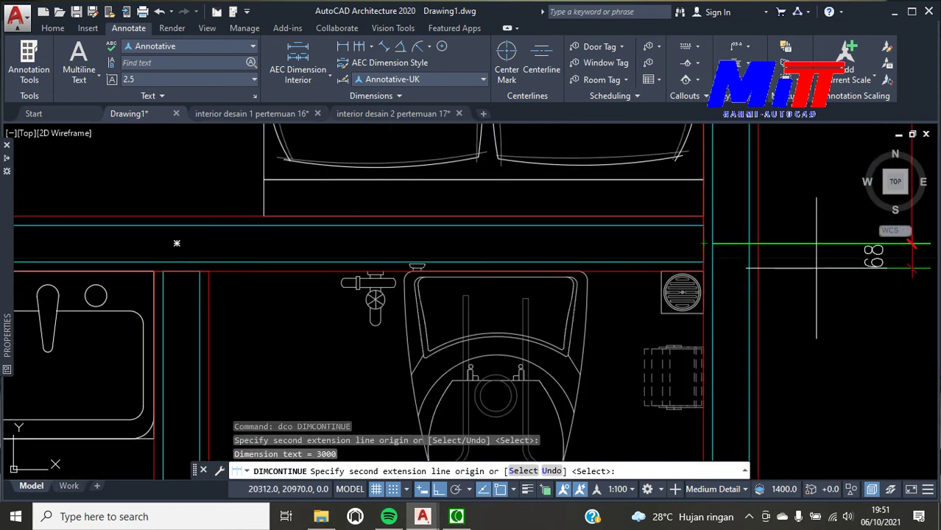
pyautogui.scroll(-3, 803, 315)
pyautogui.scroll(5, 832, 455)
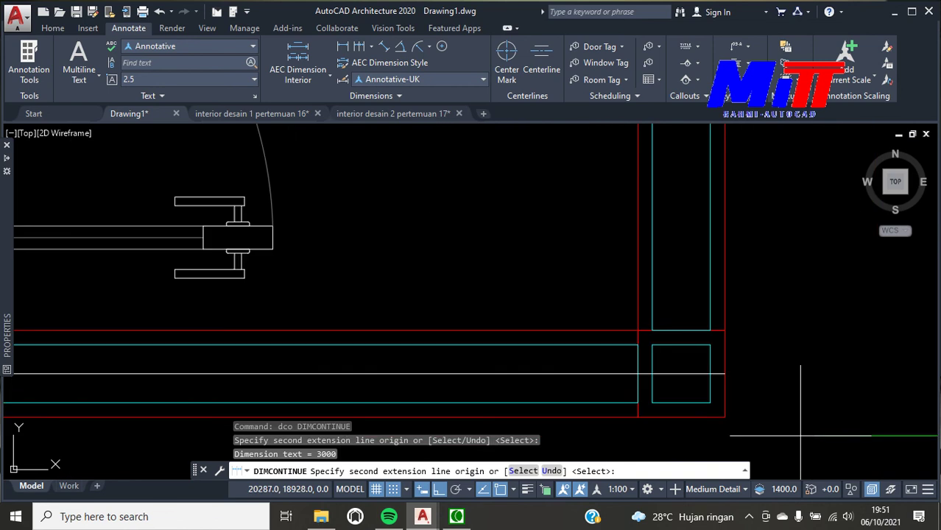
pyautogui.click(727, 374)
pyautogui.press('Escape')
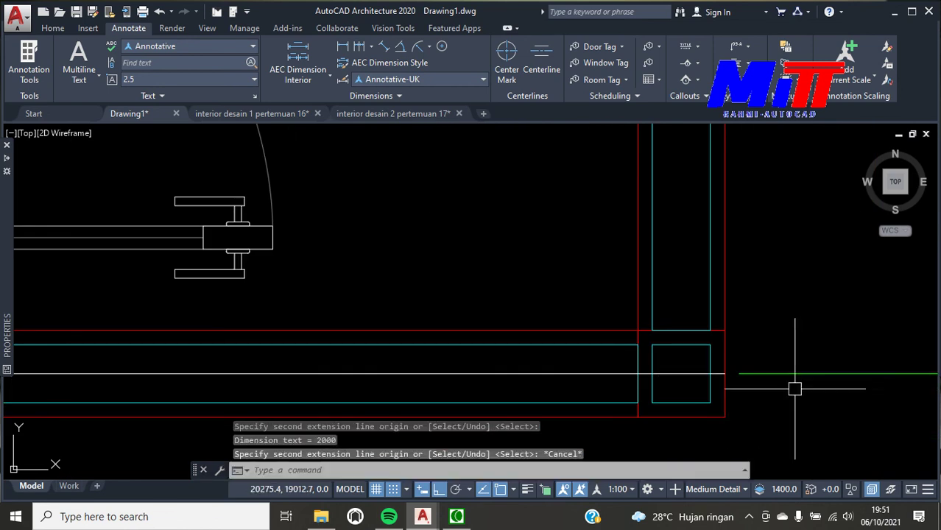
# Delete the stray horizontal line near the corner
pyautogui.click(692, 373)
pyautogui.press('Delete')
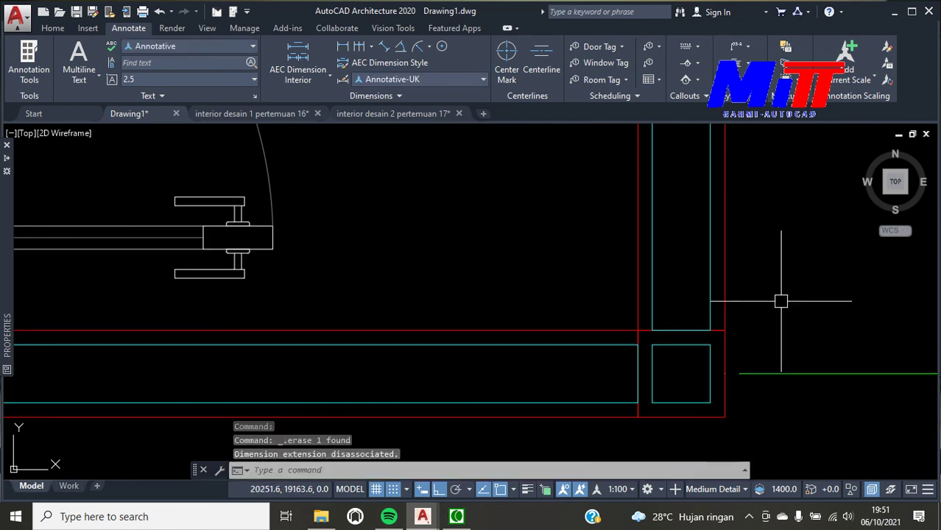
pyautogui.scroll(-2, 742, 374)
# Start a bottom-wall linear dimension, then cancel the misplaced preview
pyautogui.write('DLI')
pyautogui.press('Return')
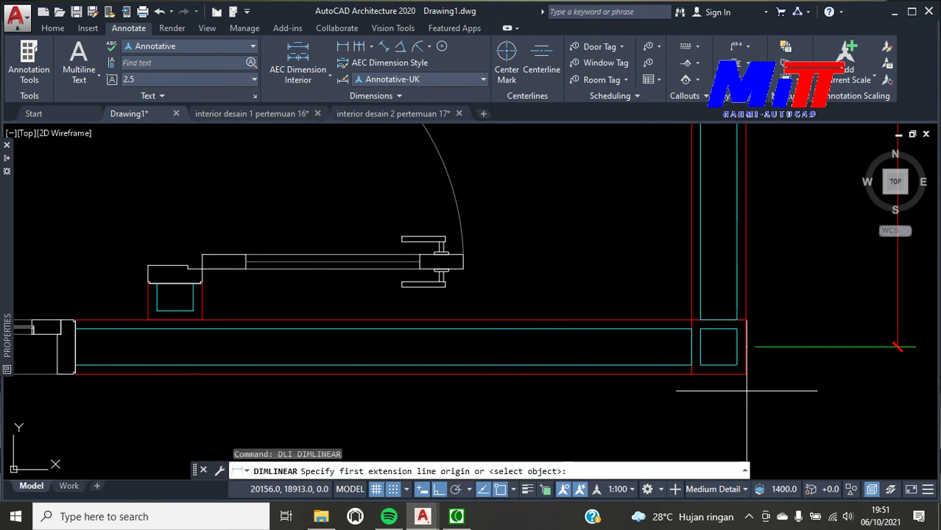
pyautogui.click(719, 373)
pyautogui.scroll(-2, 732, 378)
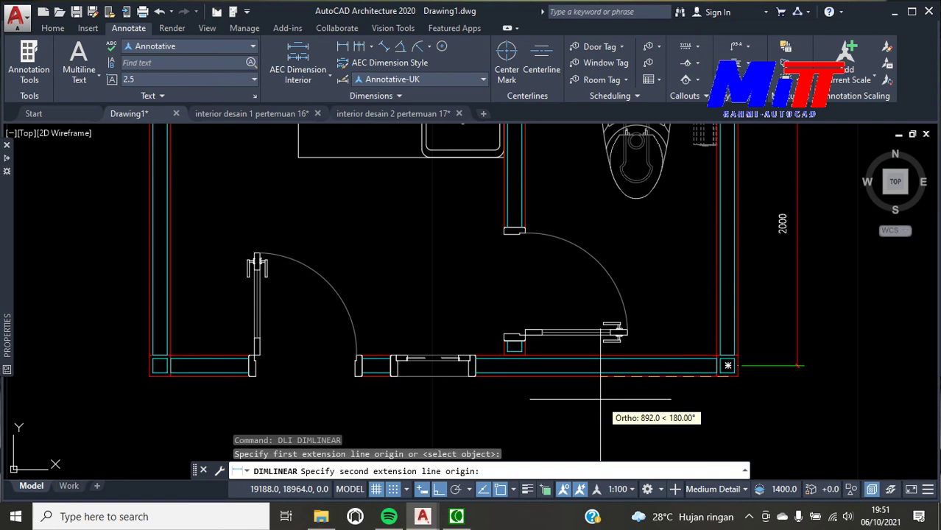
pyautogui.scroll(2, 449, 385)
pyautogui.scroll(2, 494, 365)
pyautogui.scroll(2, 545, 331)
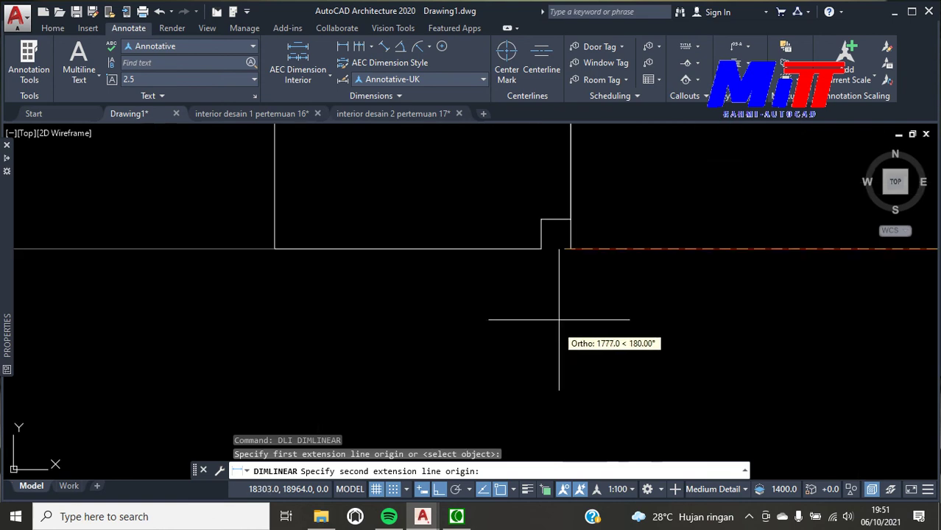
pyautogui.click(569, 248)
pyautogui.scroll(-3, 571, 265)
pyautogui.scroll(-3, 581, 354)
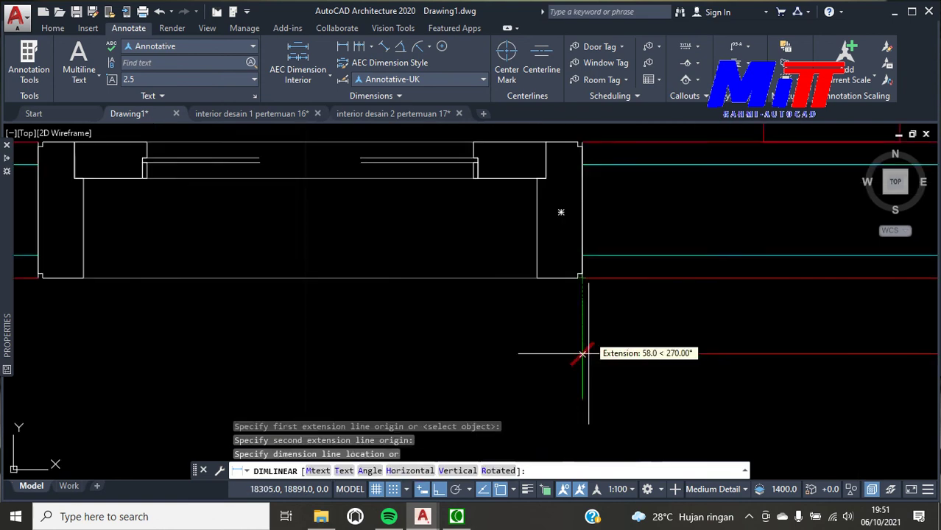
pyautogui.scroll(-5, 589, 346)
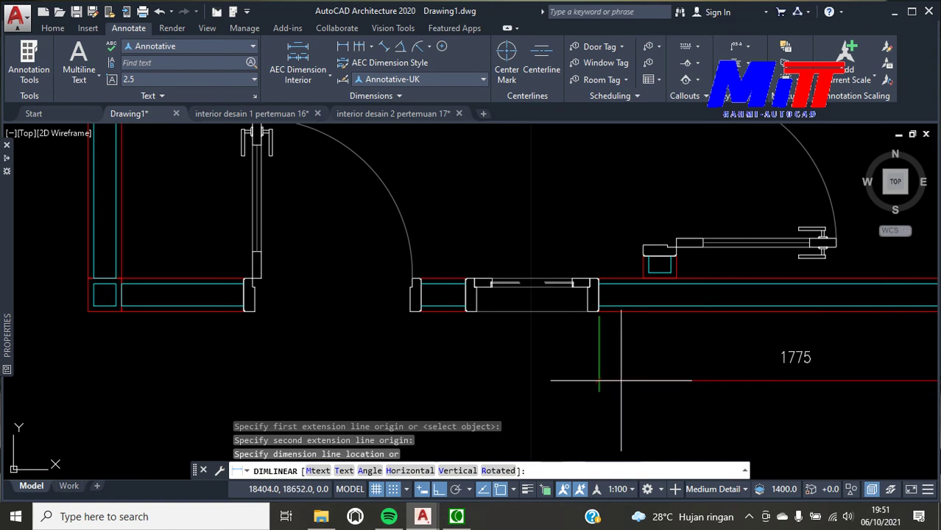
pyautogui.press('Escape')
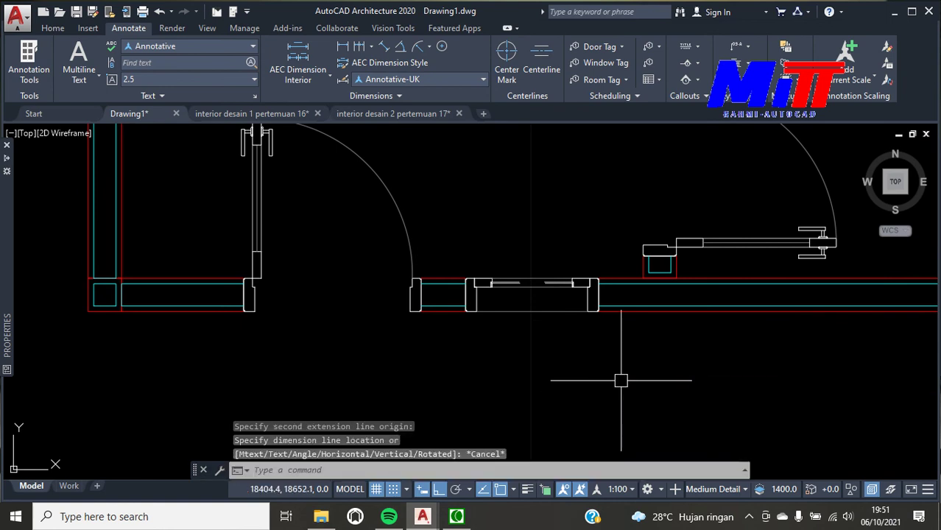
pyautogui.scroll(-3, 589, 375)
# Place a 1575 linear dimension below the bottom wall from the wall corner
pyautogui.press('Return')
pyautogui.scroll(4, 796, 353)
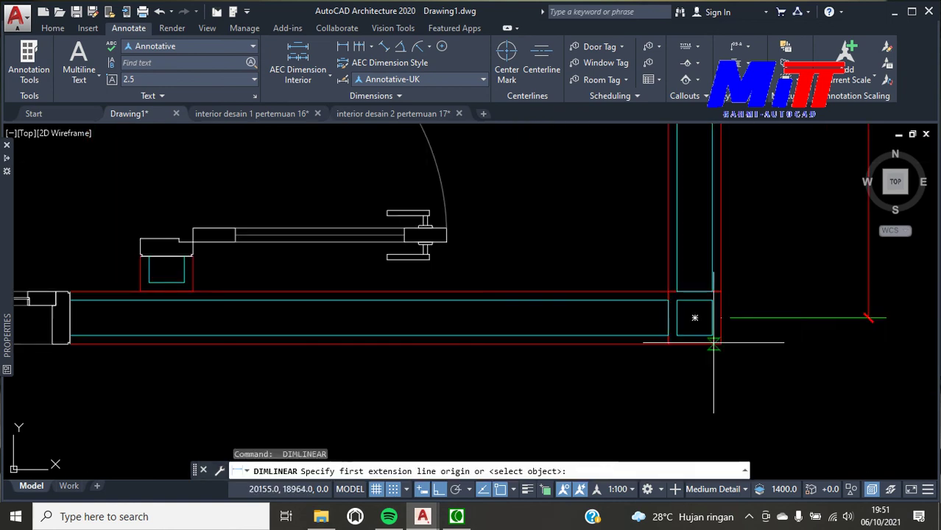
pyautogui.scroll(4, 693, 315)
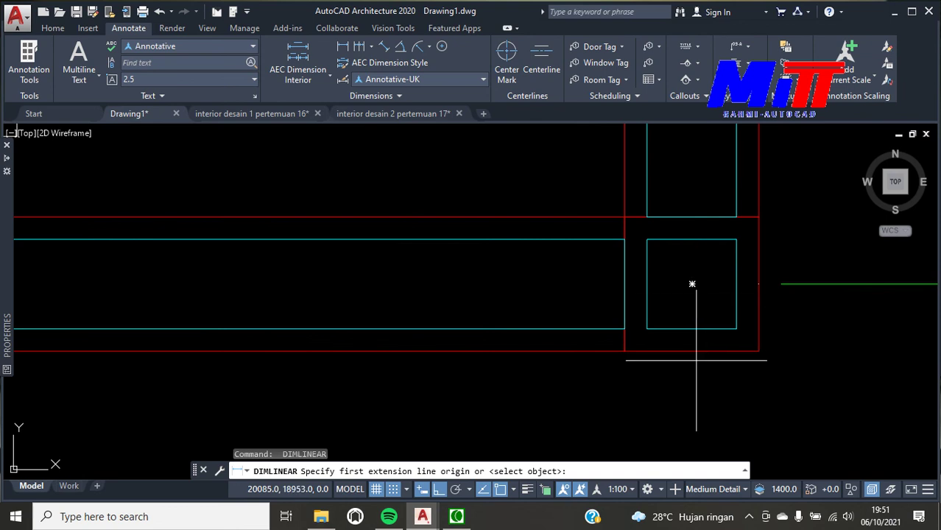
pyautogui.click(692, 346)
pyautogui.scroll(-3, 706, 350)
pyautogui.scroll(1, 726, 355)
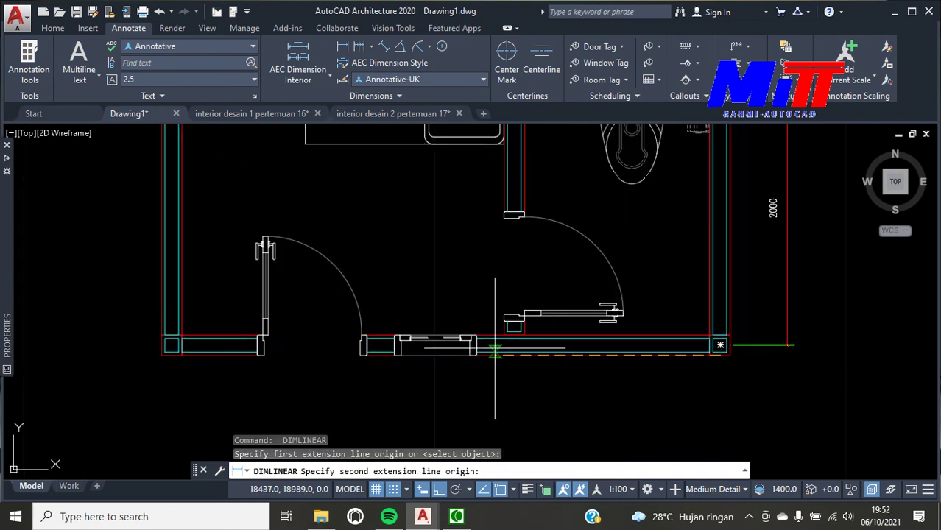
pyautogui.scroll(5, 367, 347)
pyautogui.click(545, 270)
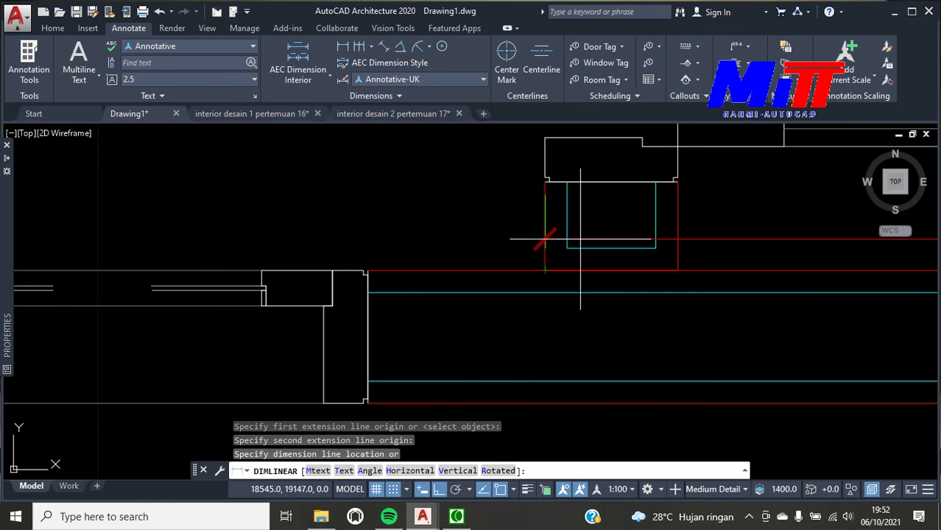
pyautogui.scroll(-6, 582, 239)
pyautogui.click(599, 357)
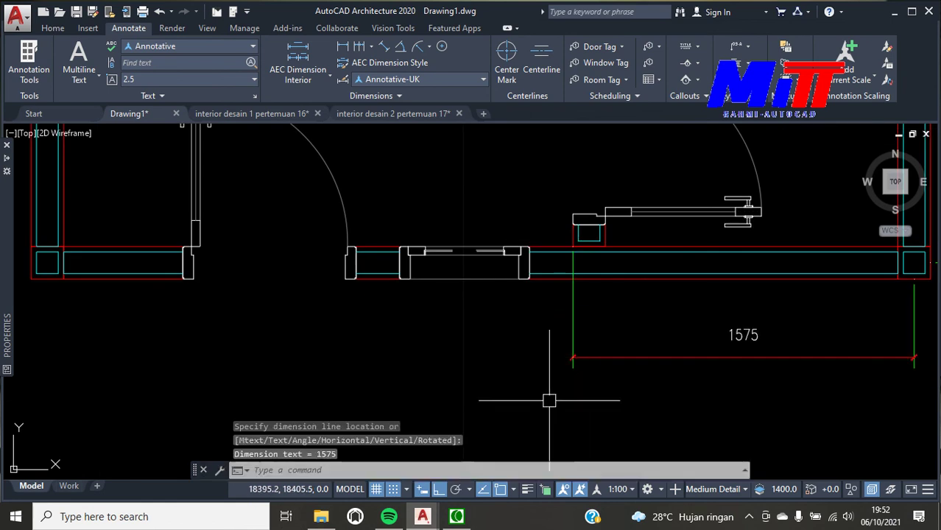
# Continue the bottom chain with 200 and 600 dimensions across the window
pyautogui.write('d')
pyautogui.write('o')
pyautogui.press('Return')
pyautogui.scroll(3, 516, 360)
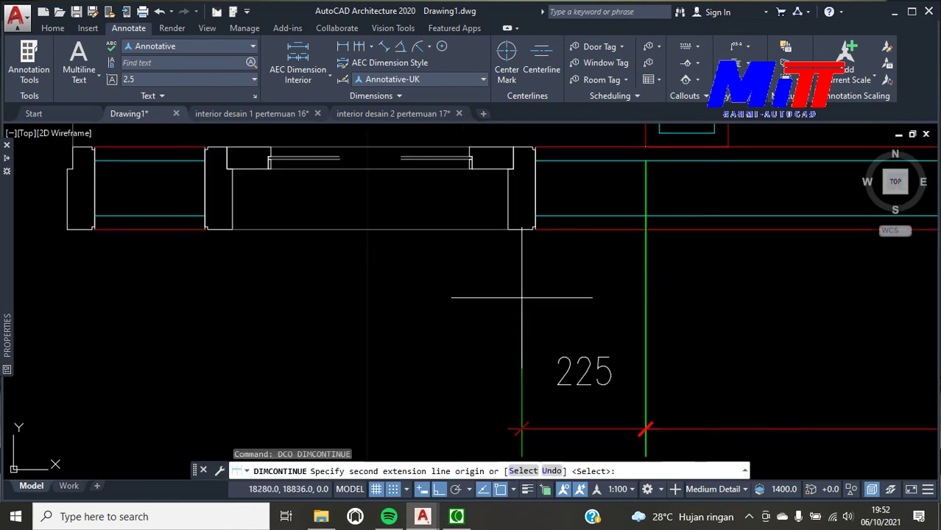
pyautogui.scroll(3, 499, 195)
pyautogui.click(478, 176)
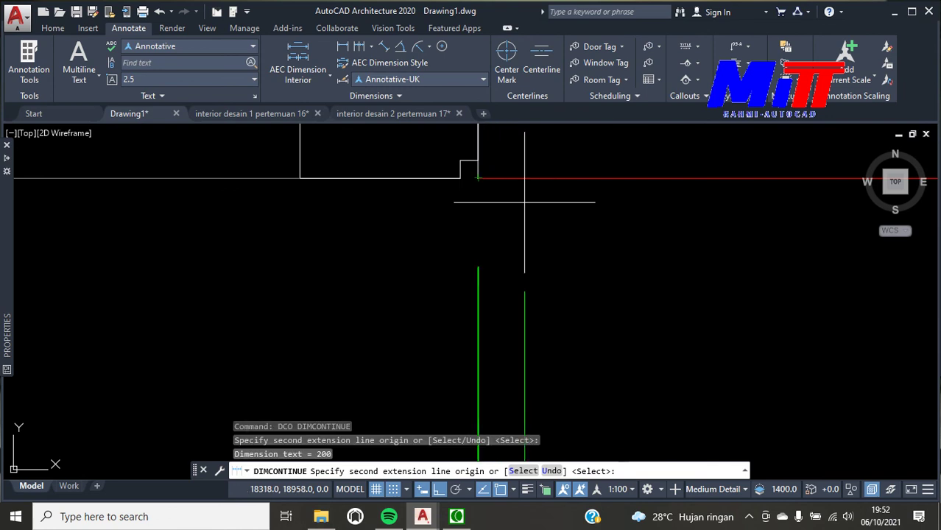
pyautogui.scroll(3, 521, 200)
pyautogui.scroll(3, 471, 210)
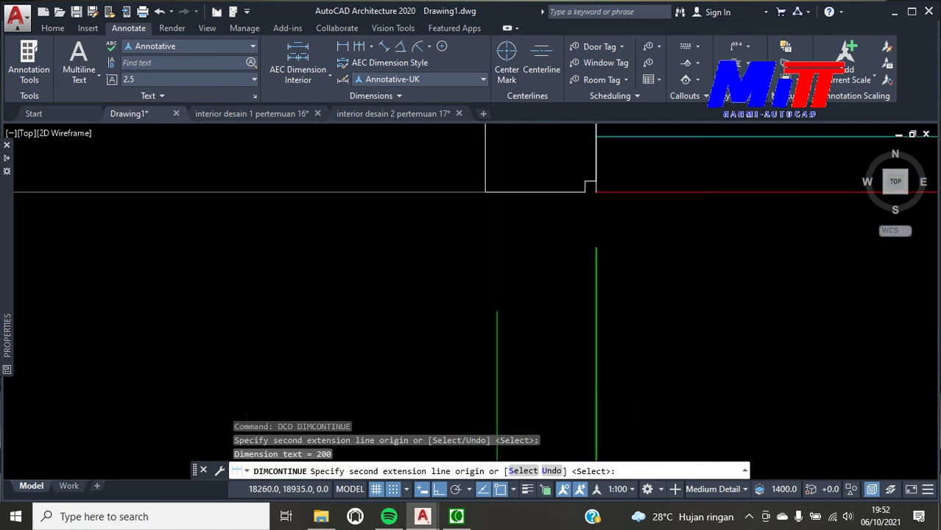
pyautogui.scroll(-5, 383, 236)
pyautogui.scroll(3, 292, 260)
pyautogui.scroll(-3, 332, 280)
pyautogui.scroll(3, 367, 294)
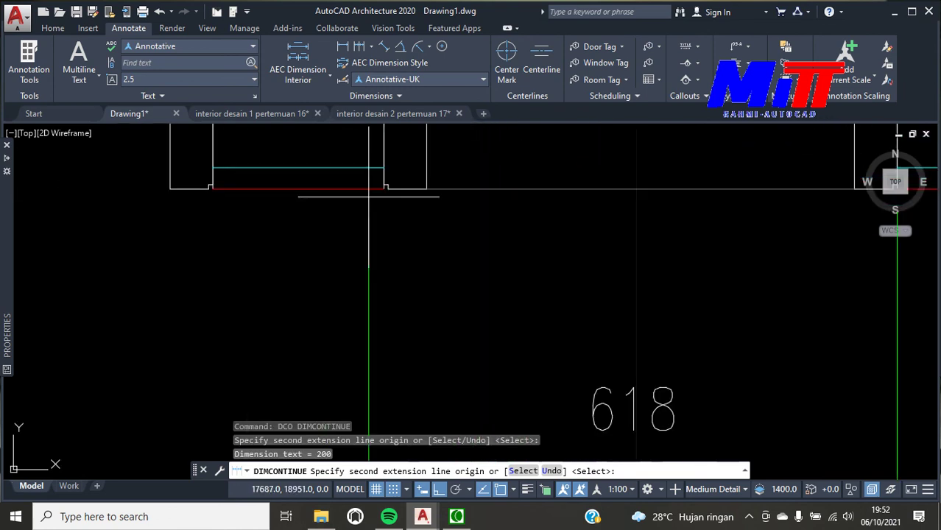
pyautogui.scroll(3, 427, 192)
pyautogui.click(427, 188)
# Finish the bottom chain with 200, 800 across the doorway, and 625
pyautogui.scroll(-3, 441, 195)
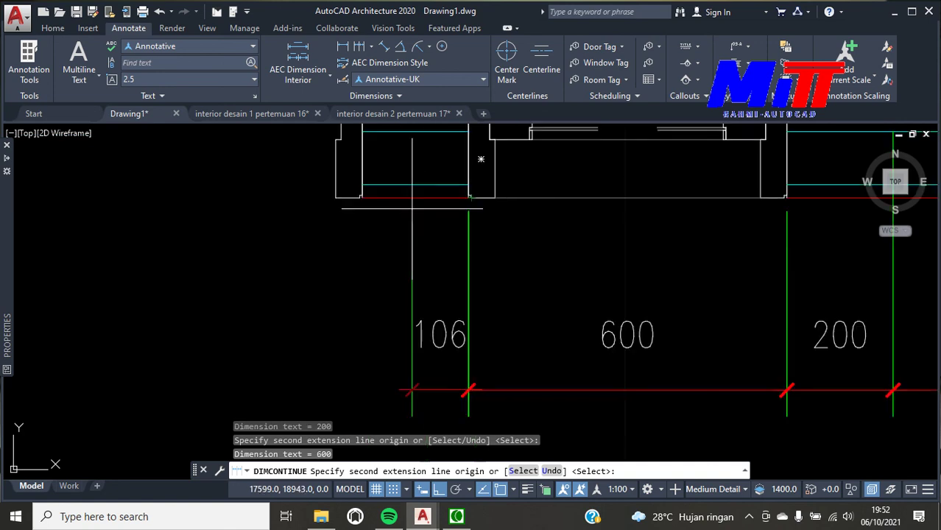
pyautogui.scroll(2, 412, 214)
pyautogui.scroll(-2, 405, 216)
pyautogui.scroll(-2, 402, 221)
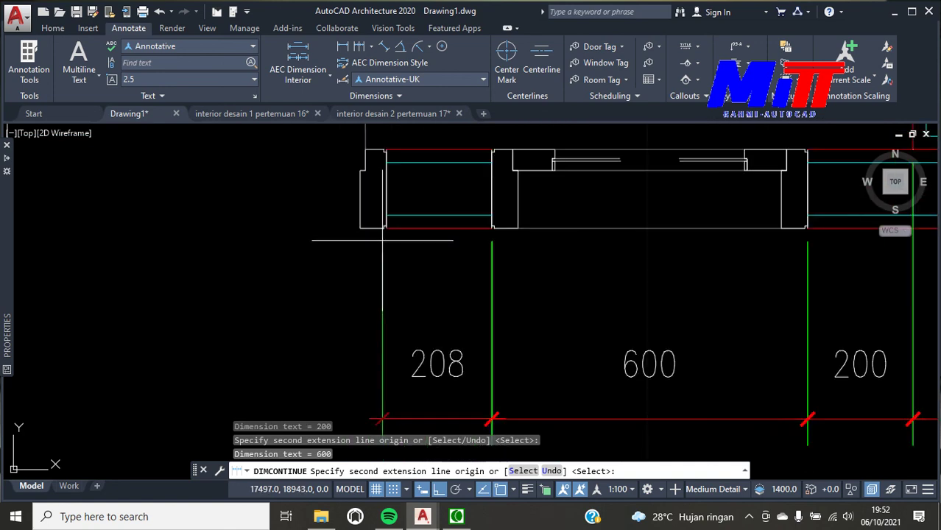
pyautogui.scroll(-2, 382, 235)
pyautogui.scroll(5, 379, 222)
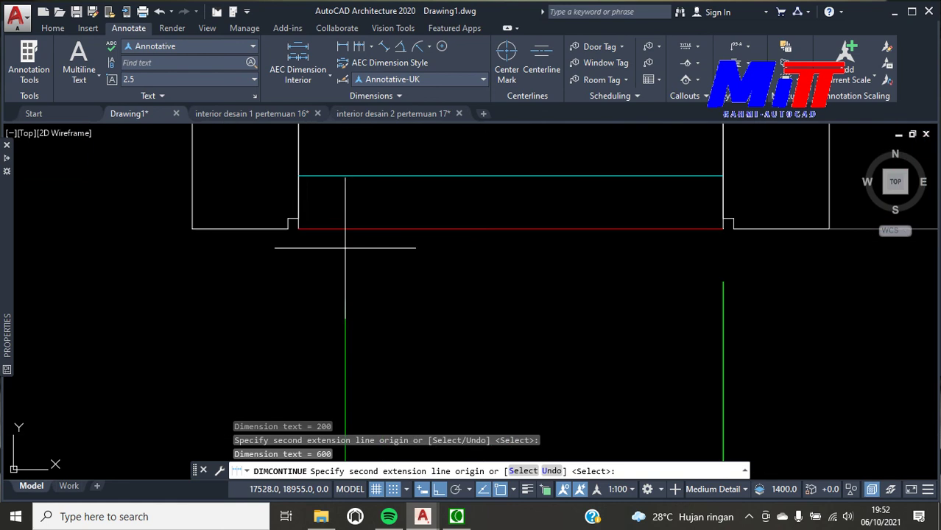
pyautogui.click(299, 229)
pyautogui.scroll(-5, 383, 217)
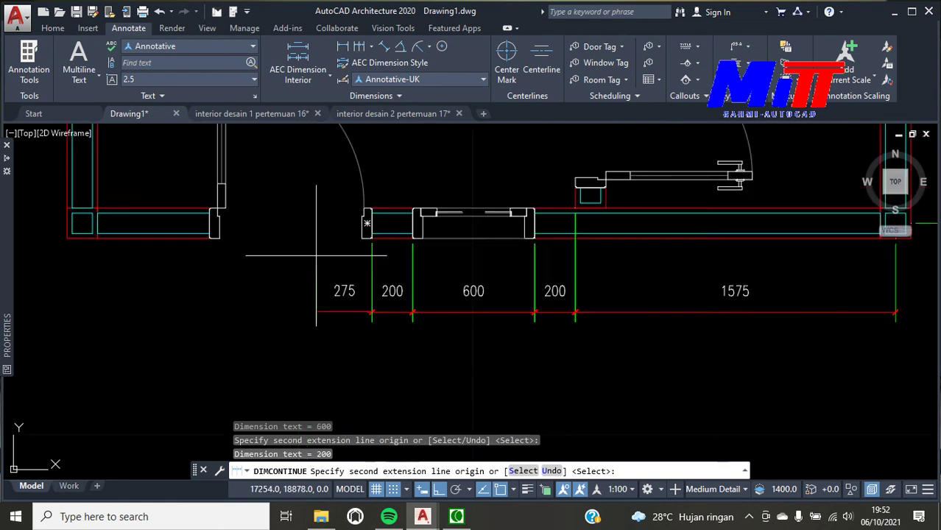
pyautogui.scroll(5, 264, 211)
pyautogui.click(298, 184)
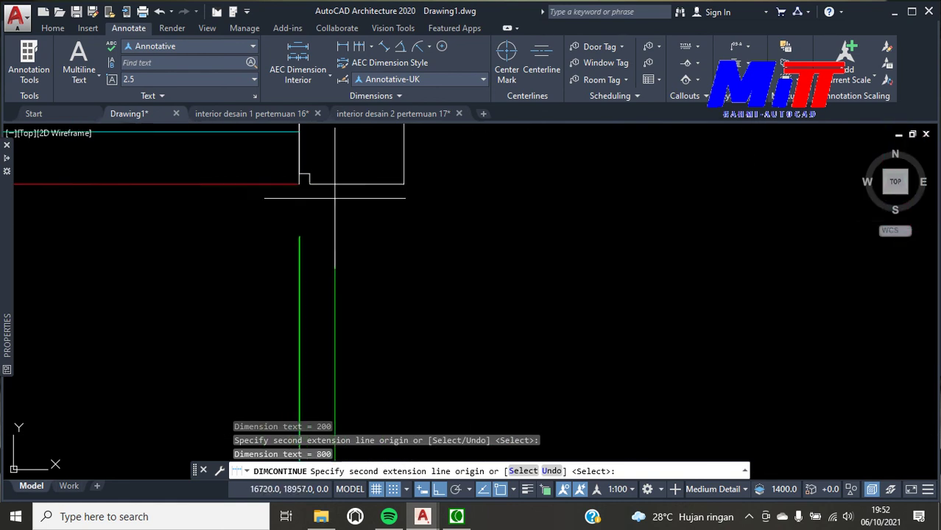
pyautogui.scroll(-3, 294, 202)
pyautogui.scroll(-2, 178, 225)
pyautogui.scroll(5, 178, 225)
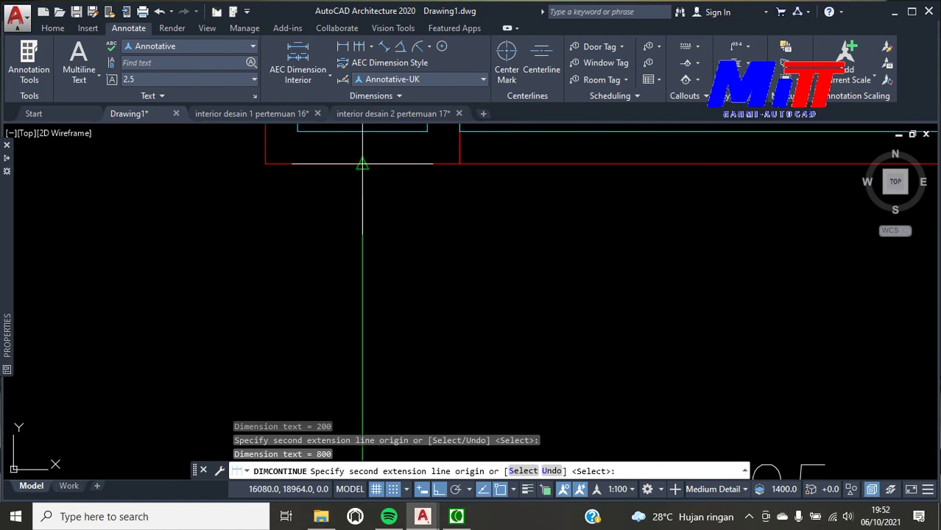
pyautogui.click(452, 294)
pyautogui.press('Escape')
pyautogui.scroll(-3, 460, 310)
# Pan the view to centre both floor plans
pyautogui.scroll(-3, 434, 315)
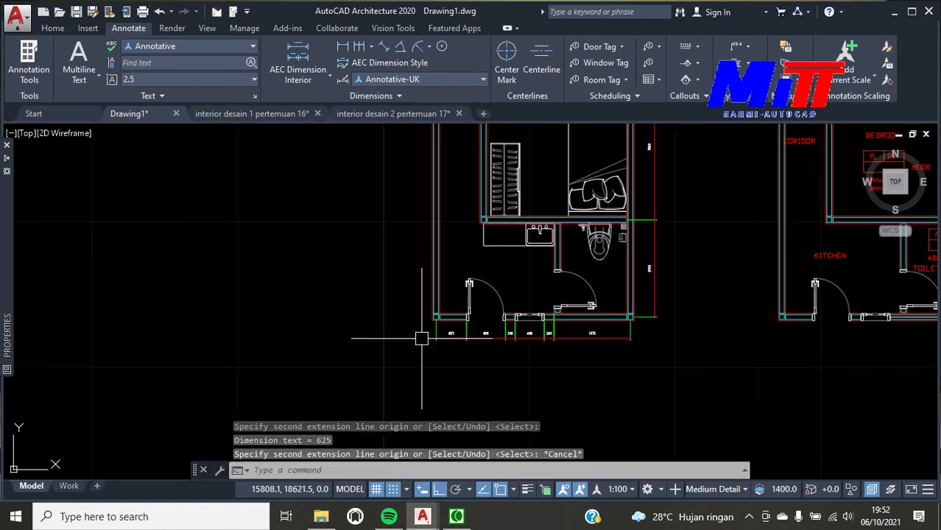
pyautogui.scroll(-4, 510, 318)
pyautogui.scroll(4, 556, 230)
pyautogui.scroll(-1, 619, 222)
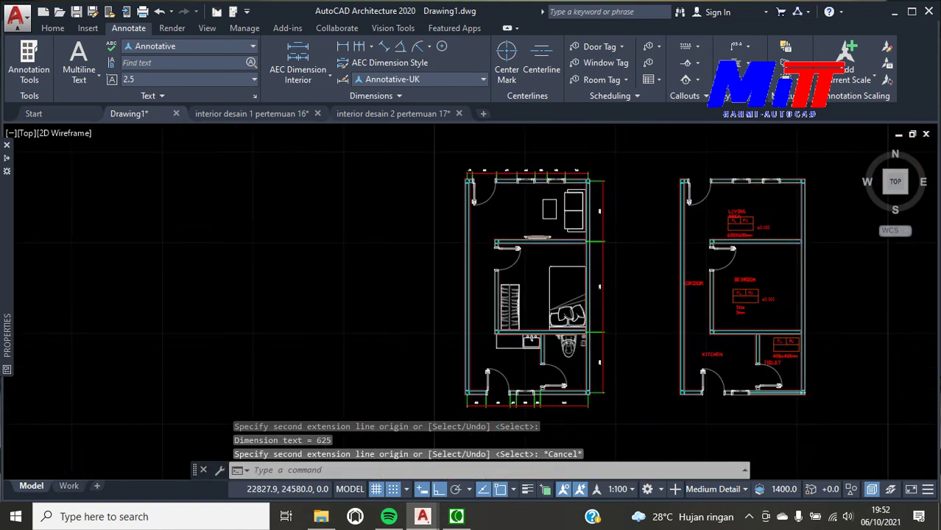
pyautogui.scroll(1, 671, 225)
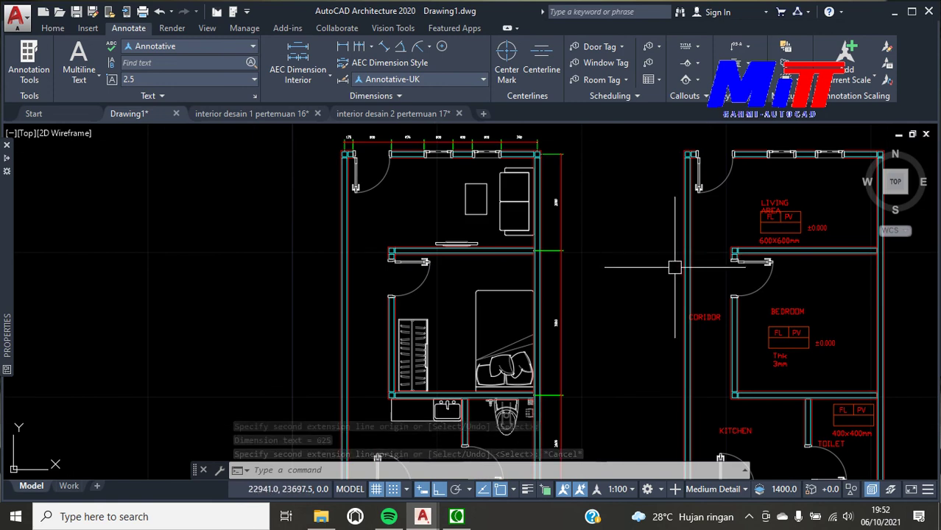
pyautogui.scroll(2, 766, 273)
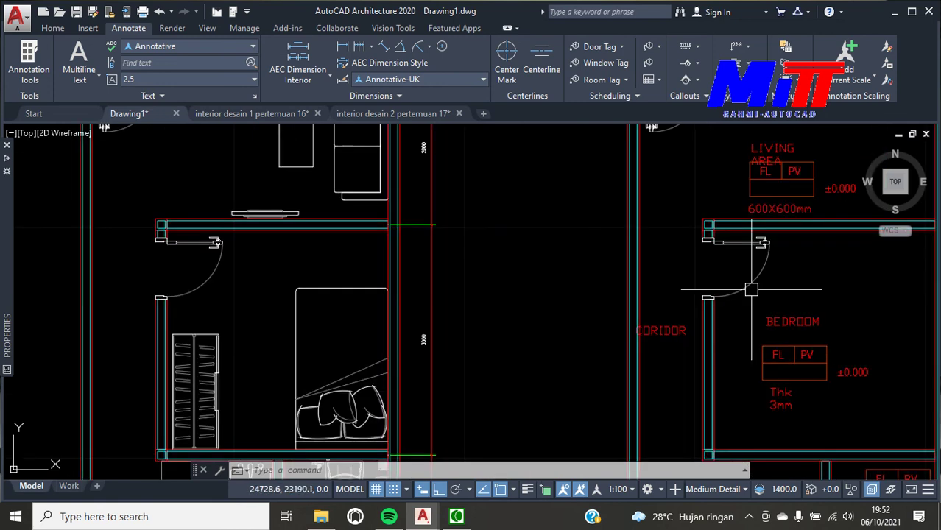
pyautogui.scroll(-4, 692, 276)
pyautogui.moveTo(638, 265); pyautogui.dragTo(568, 245, button='middle')
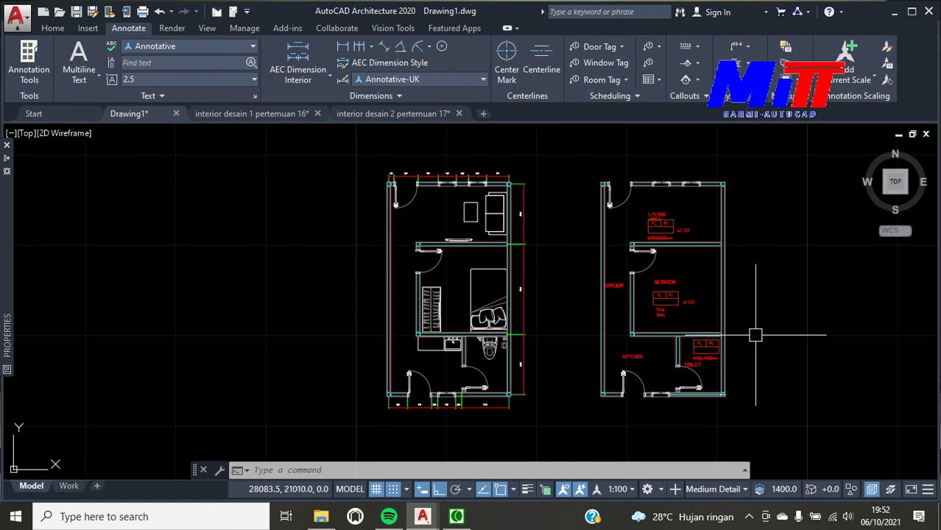
# Hatch the right plan's bedroom with the AR-BRSTD brick pattern using H
pyautogui.write('h')
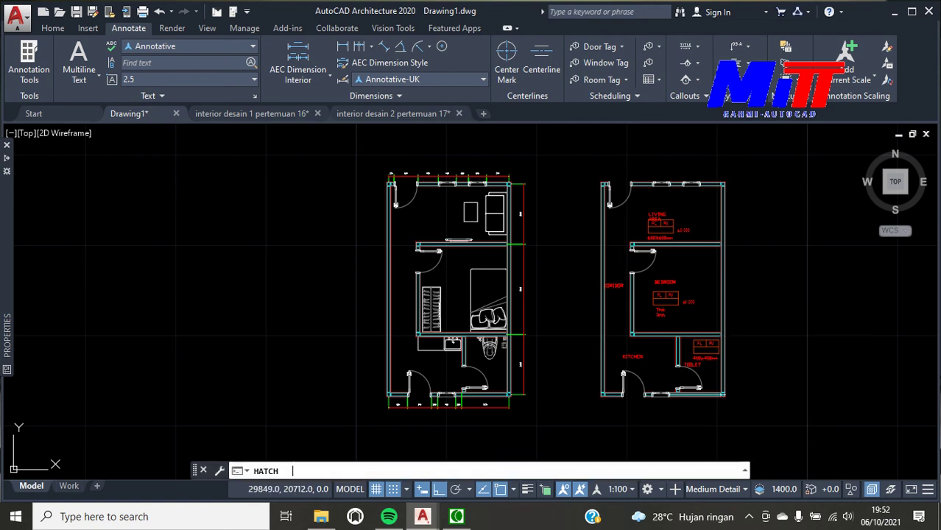
pyautogui.press('Return')
pyautogui.scroll(2, 689, 257)
pyautogui.click(700, 268)
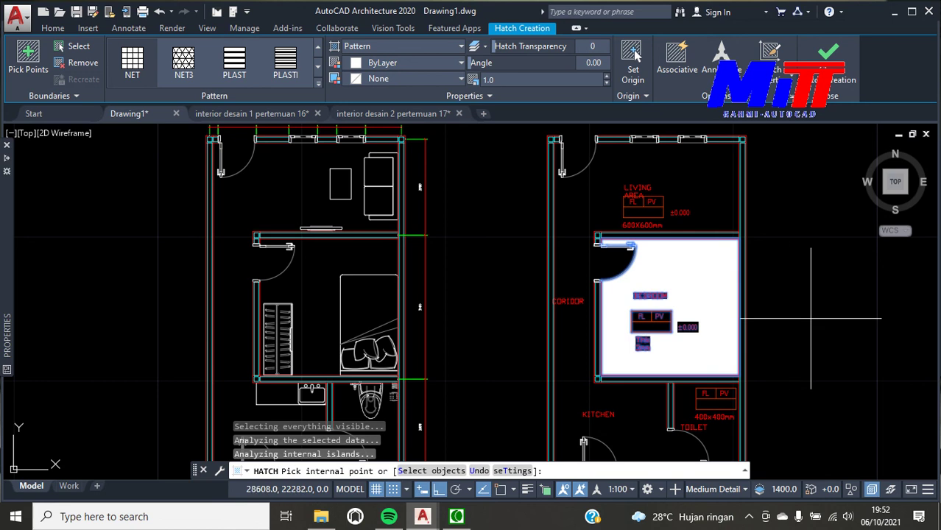
pyautogui.click(318, 83)
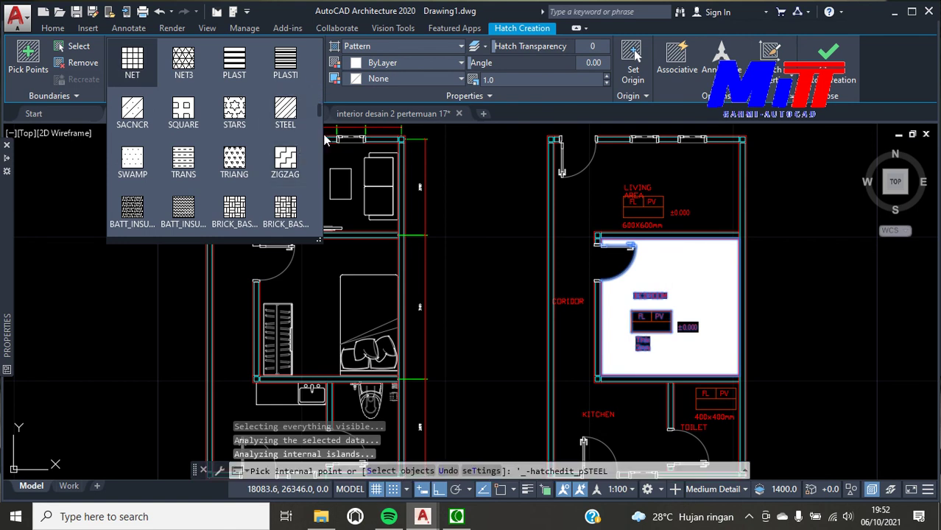
pyautogui.moveTo(318, 111); pyautogui.dragTo(315, 52)
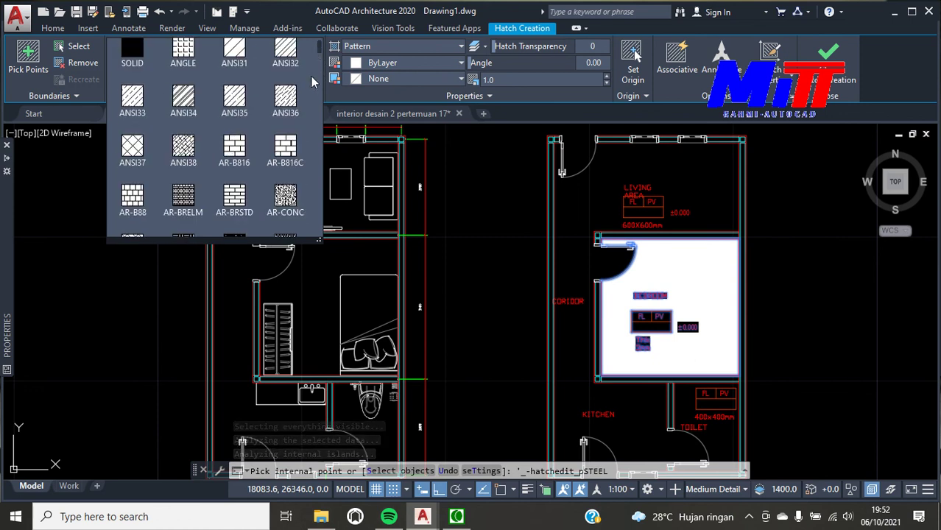
pyautogui.click(234, 201)
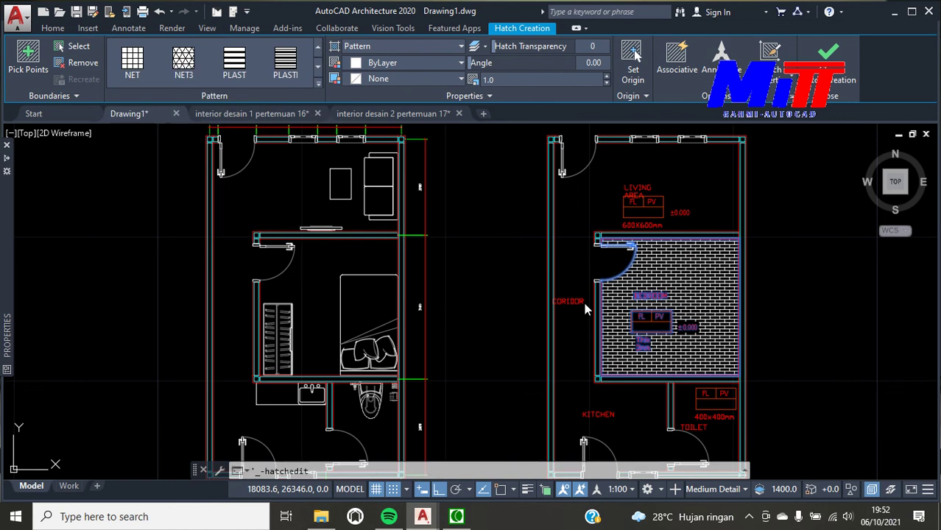
pyautogui.press('Escape')
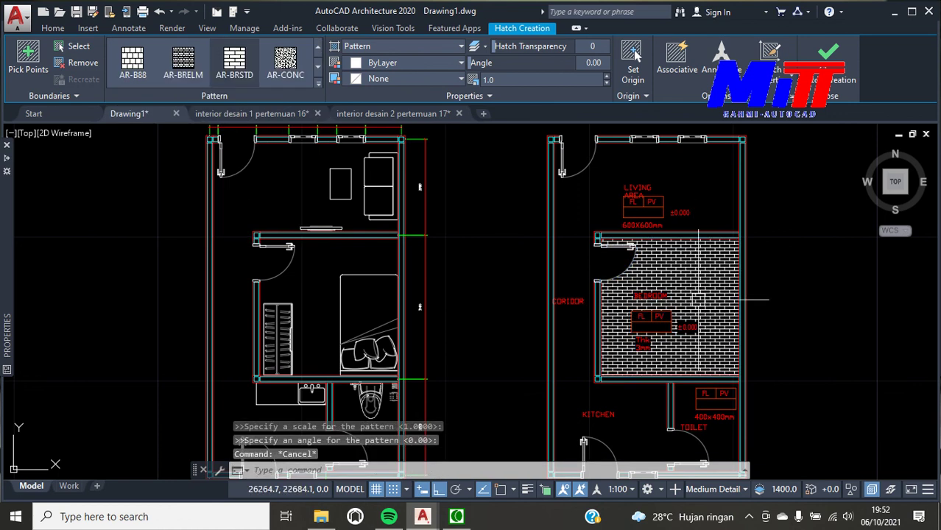
# Set the bedroom brick hatch's pattern scale to 5 in Properties, then deselect it
pyautogui.click(695, 266)
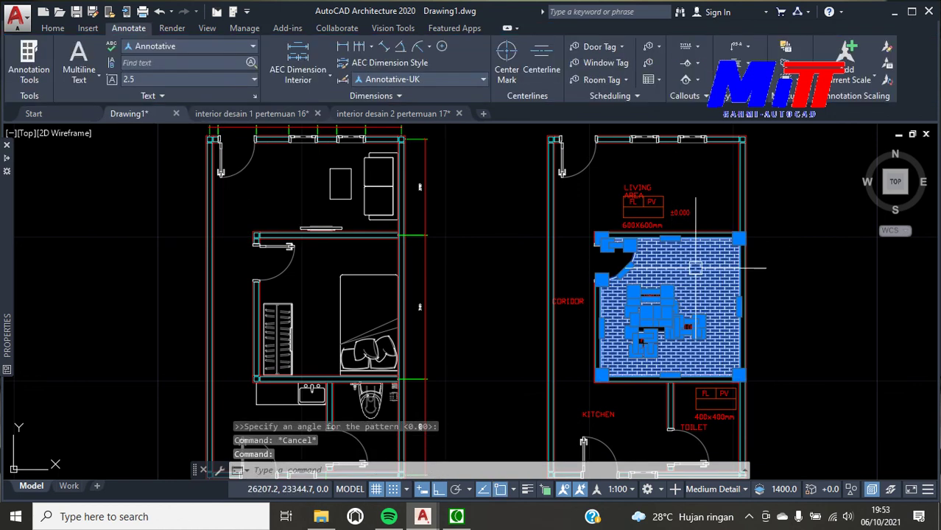
pyautogui.hotkey('ctrl', '1')
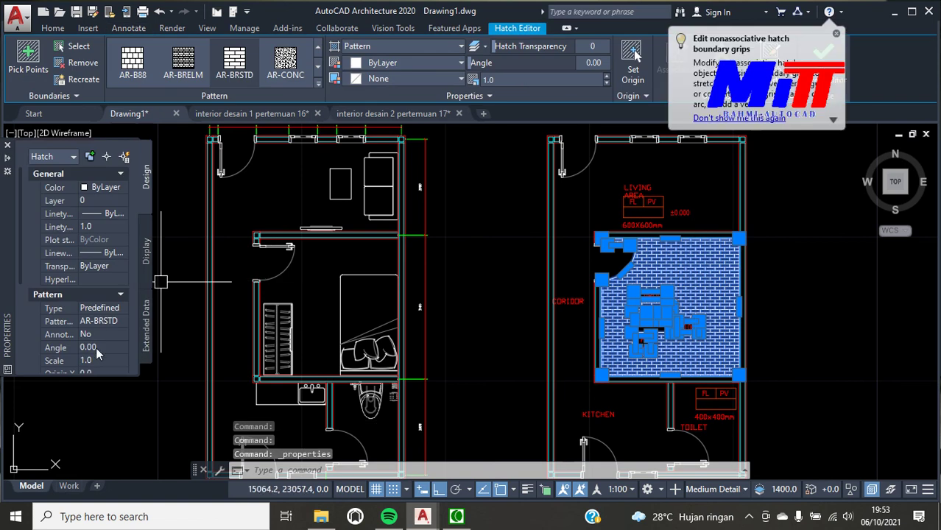
pyautogui.click(97, 360)
pyautogui.write('5')
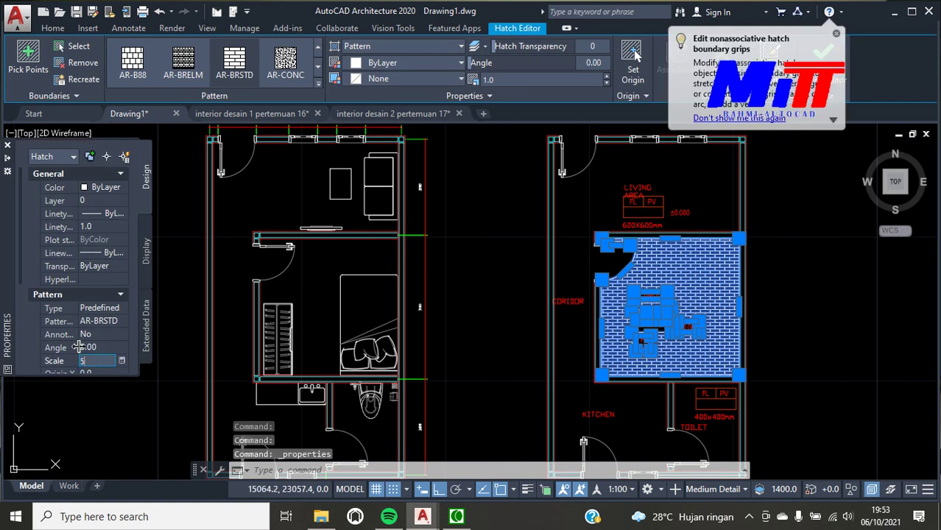
pyautogui.press('Return')
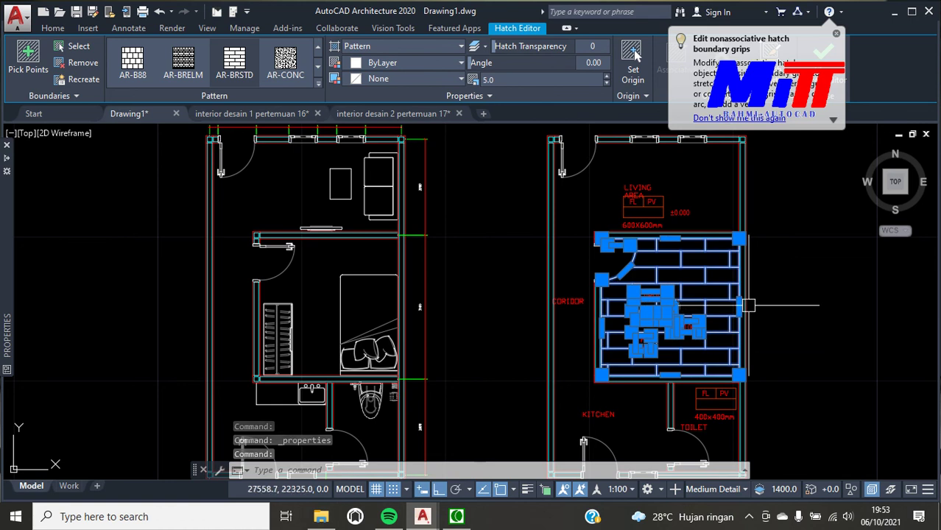
pyautogui.scroll(2, 712, 284)
pyautogui.press('Escape')
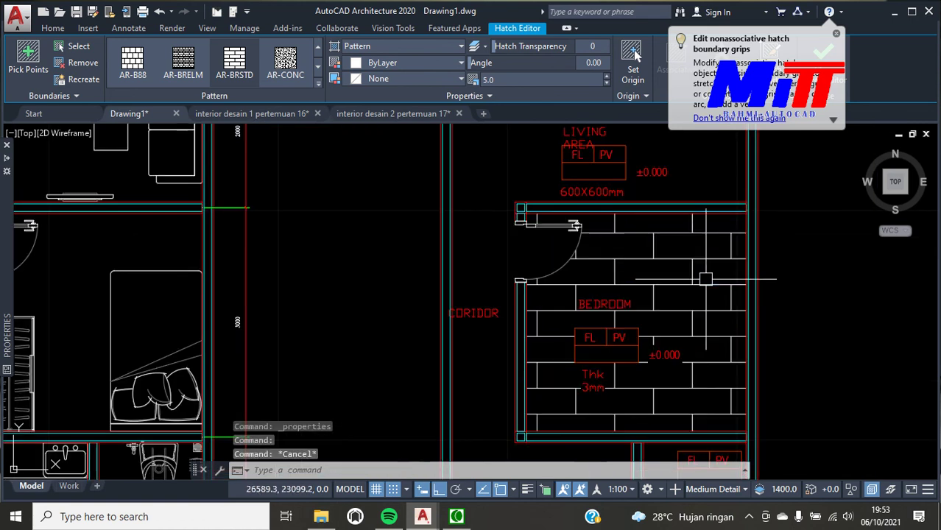
# Try hatching the toilet interior, dismiss the boundary error, and cancel the hatch
pyautogui.scroll(-4, 705, 279)
pyautogui.scroll(-3, 685, 327)
pyautogui.scroll(7, 672, 374)
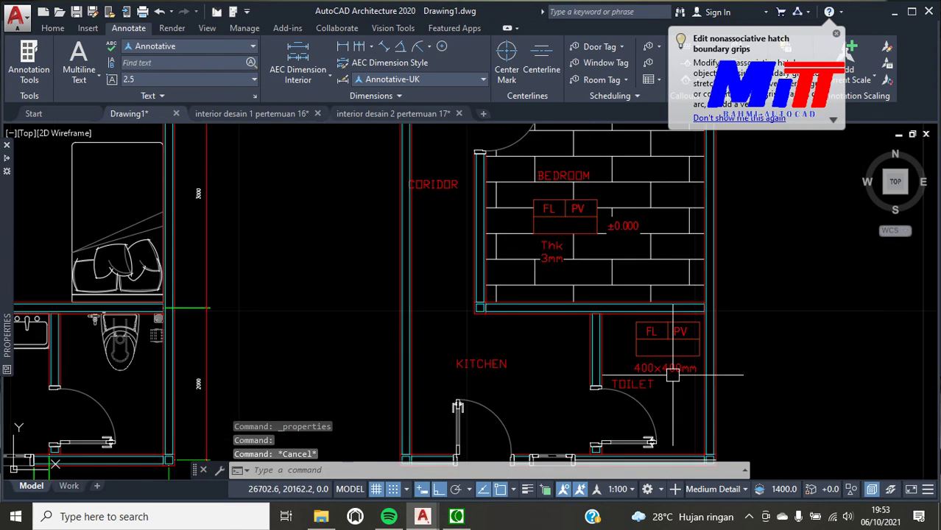
pyautogui.scroll(2, 672, 375)
pyautogui.write('h')
pyautogui.press('Return')
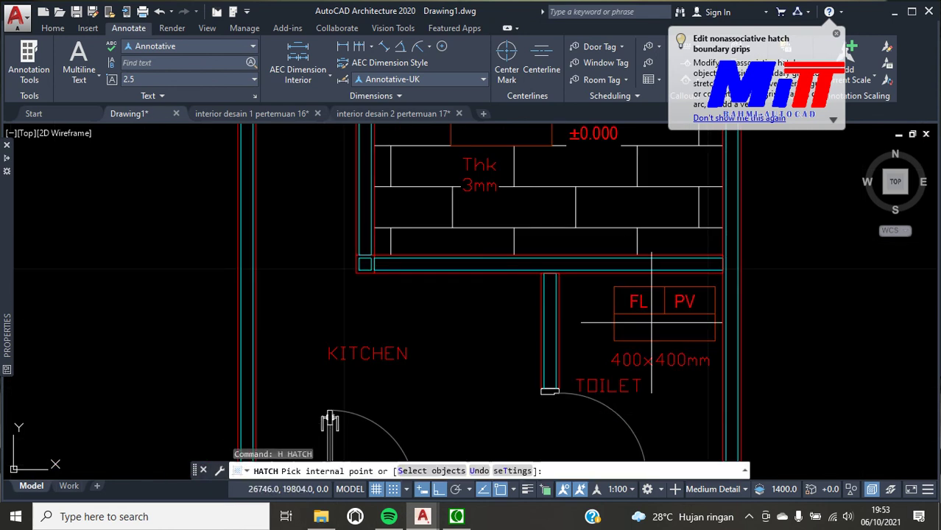
pyautogui.scroll(-2, 651, 321)
pyautogui.click(666, 377)
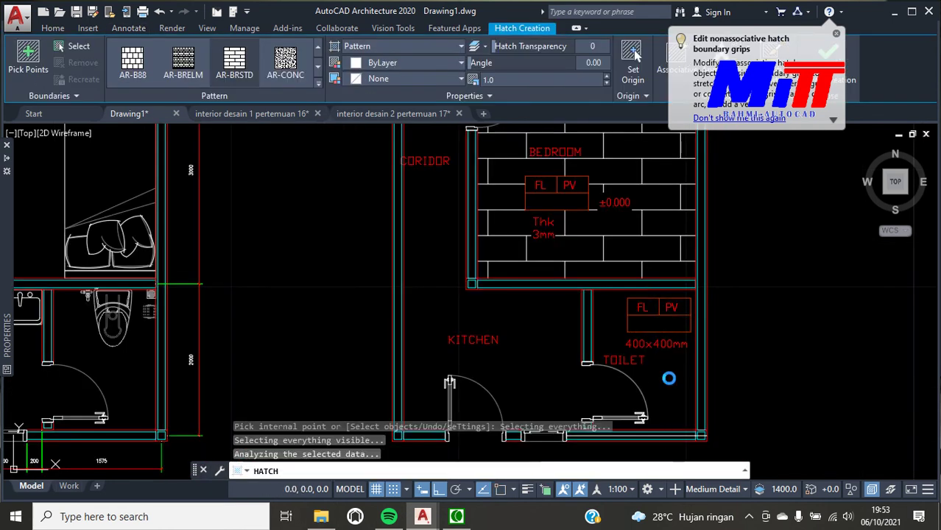
pyautogui.click(608, 167)
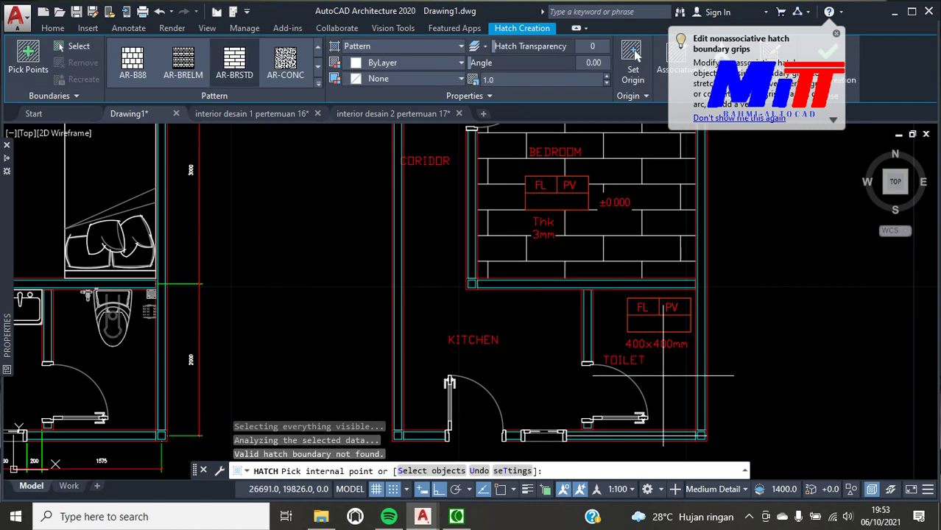
pyautogui.scroll(3, 585, 374)
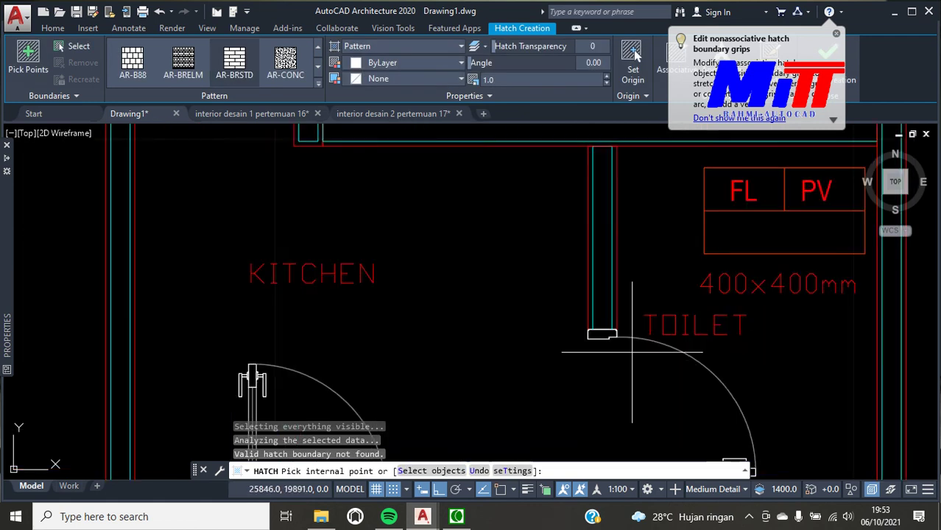
pyautogui.scroll(-3, 608, 336)
pyautogui.press('Escape')
# Hatch the toilet floor with the NET pattern, keeping the door swing area clear
pyautogui.write('h')
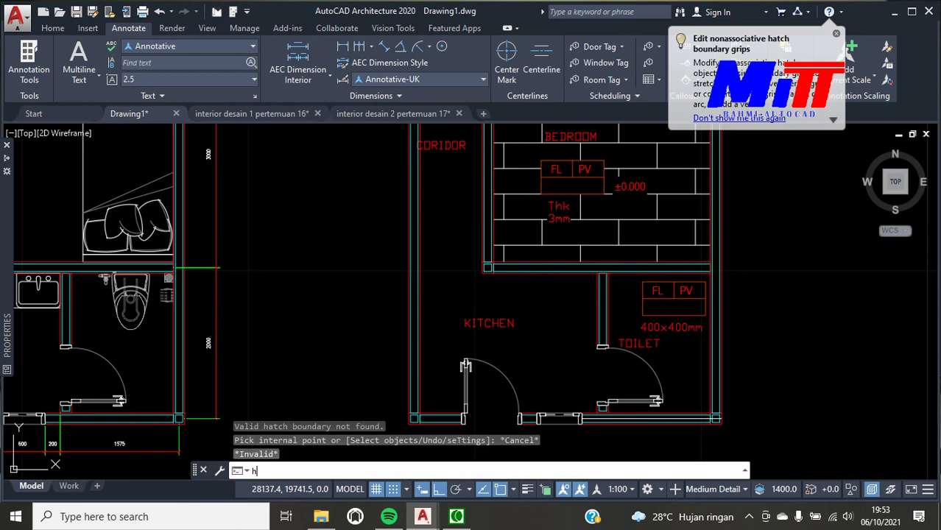
pyautogui.press('Return')
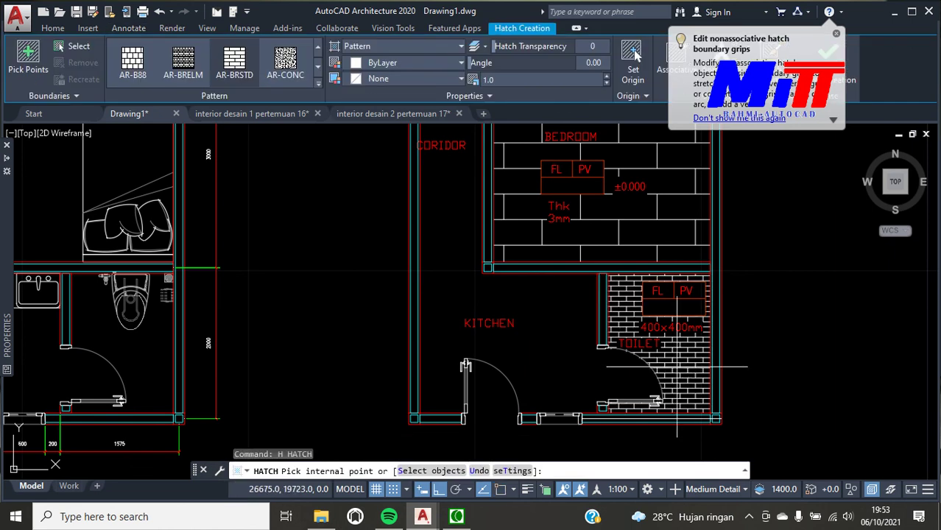
pyautogui.click(317, 87)
pyautogui.moveTo(319, 55)
pyautogui.mouseDown()
pyautogui.moveTo(314, 116)
pyautogui.moveTo(314, 108)
pyautogui.mouseUp()
pyautogui.click(146, 94)
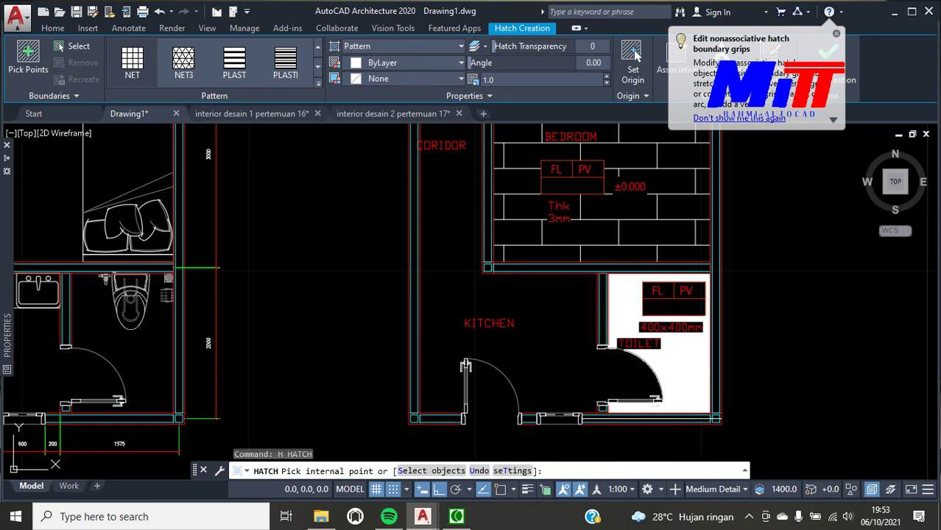
pyautogui.click(723, 365)
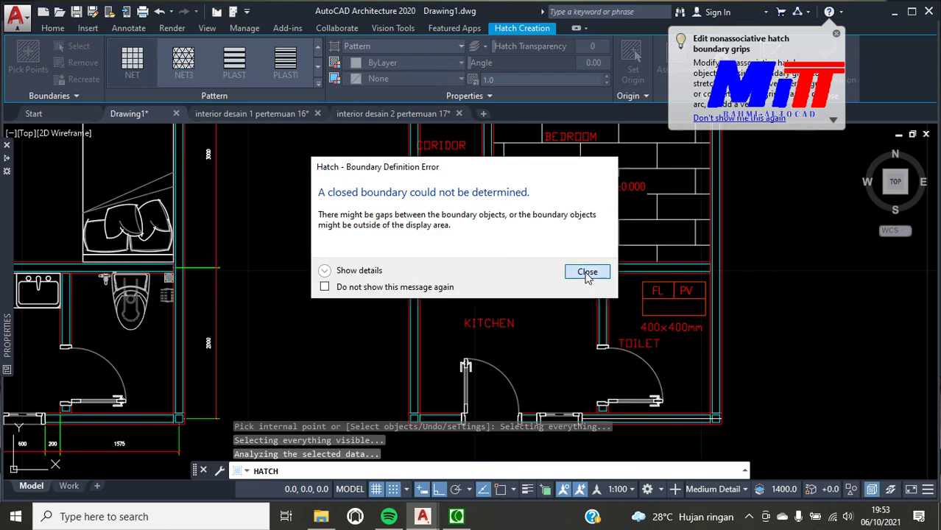
pyautogui.click(587, 273)
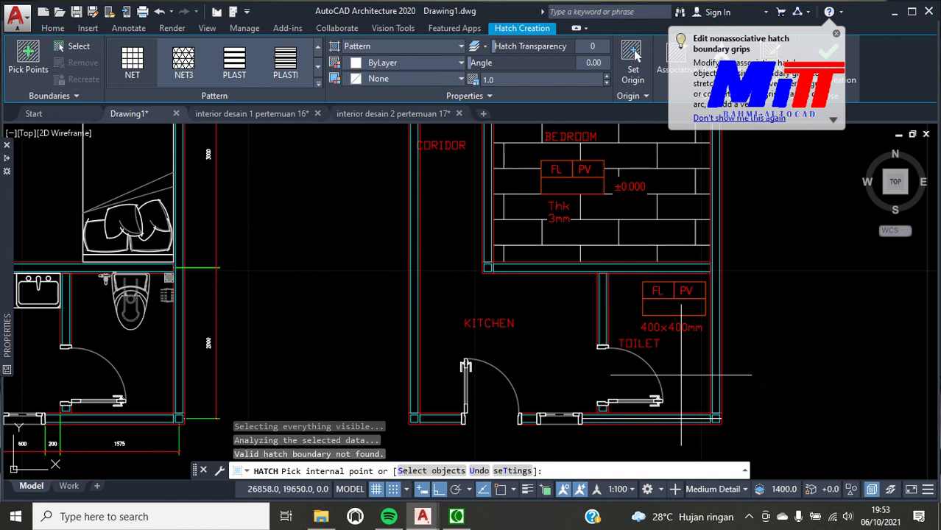
pyautogui.scroll(6, 689, 394)
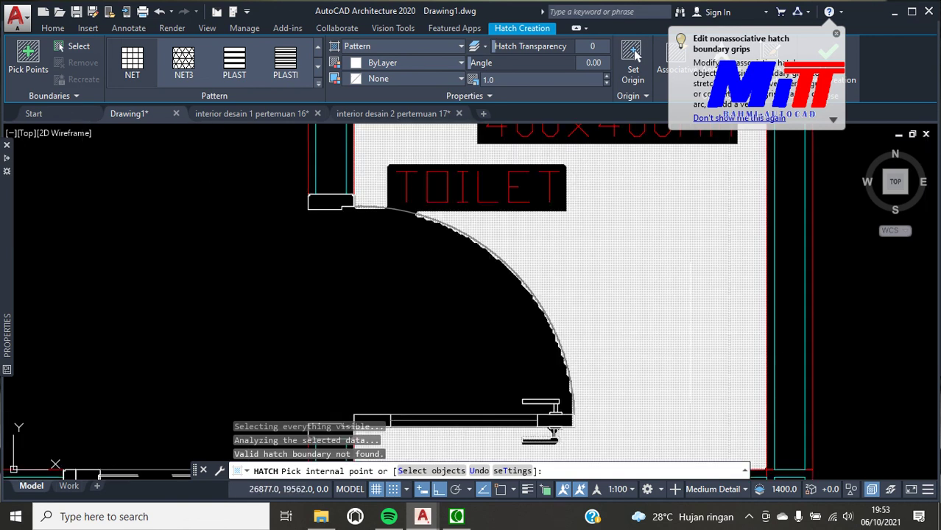
pyautogui.scroll(-2, 678, 372)
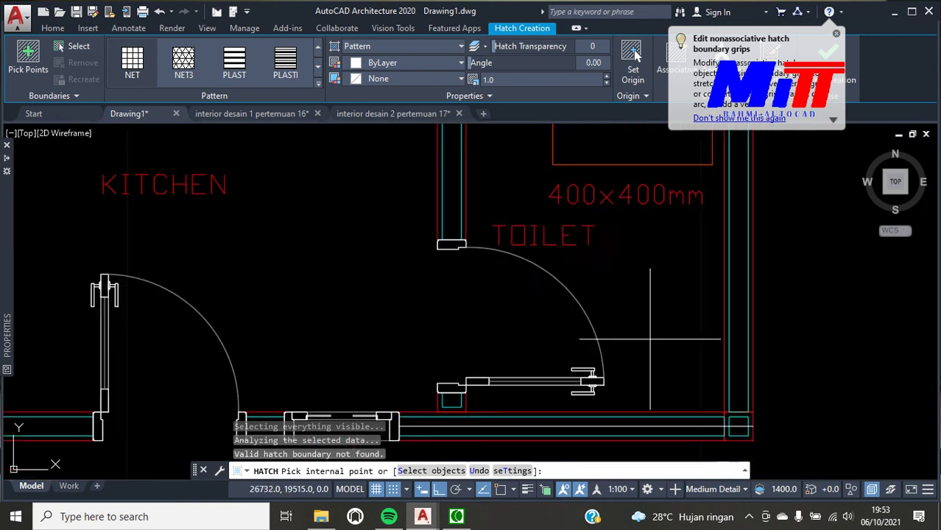
pyautogui.click(679, 375)
pyautogui.click(680, 361)
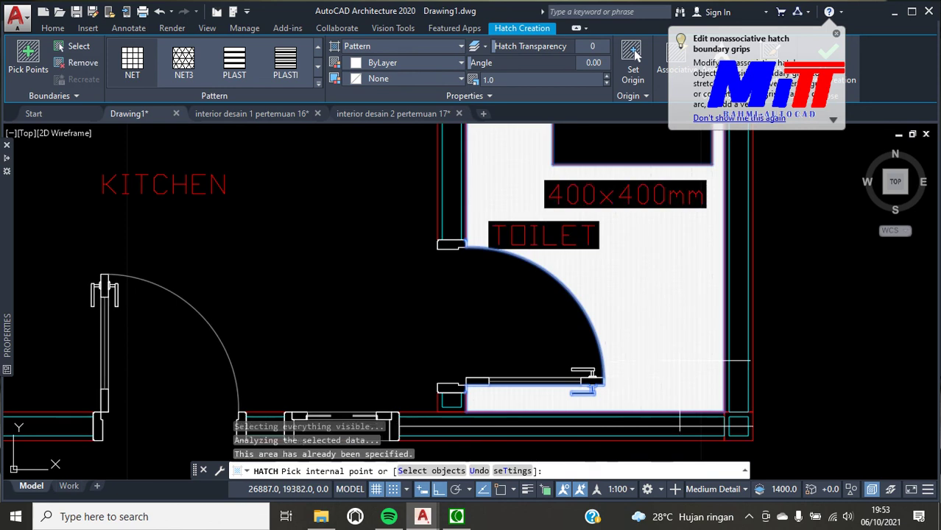
pyautogui.press('Escape')
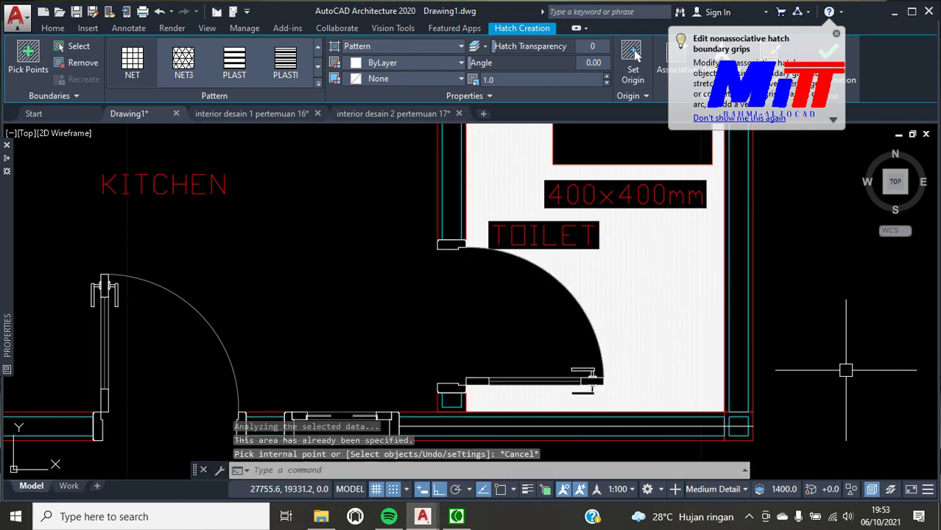
pyautogui.scroll(-4, 667, 332)
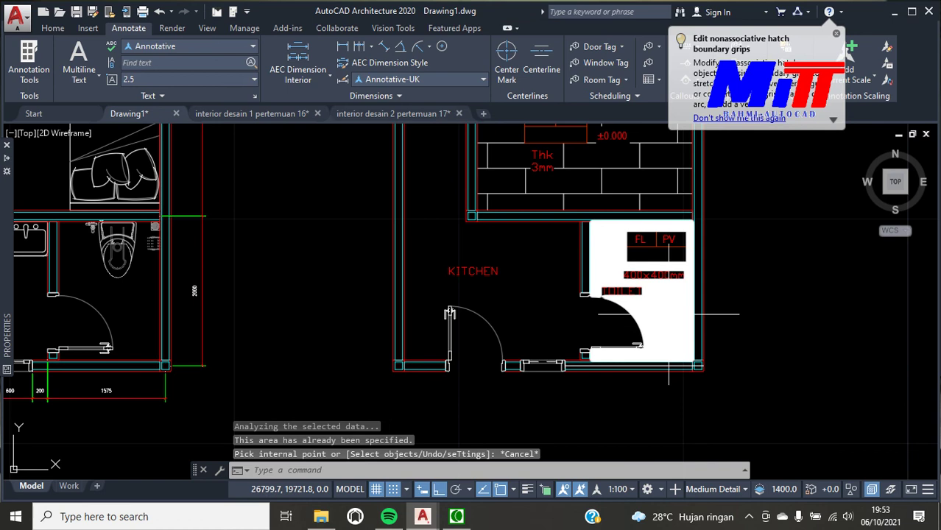
# Set the toilet's NET hatch scale to 5 in the Properties palette
pyautogui.doubleClick(668, 313)
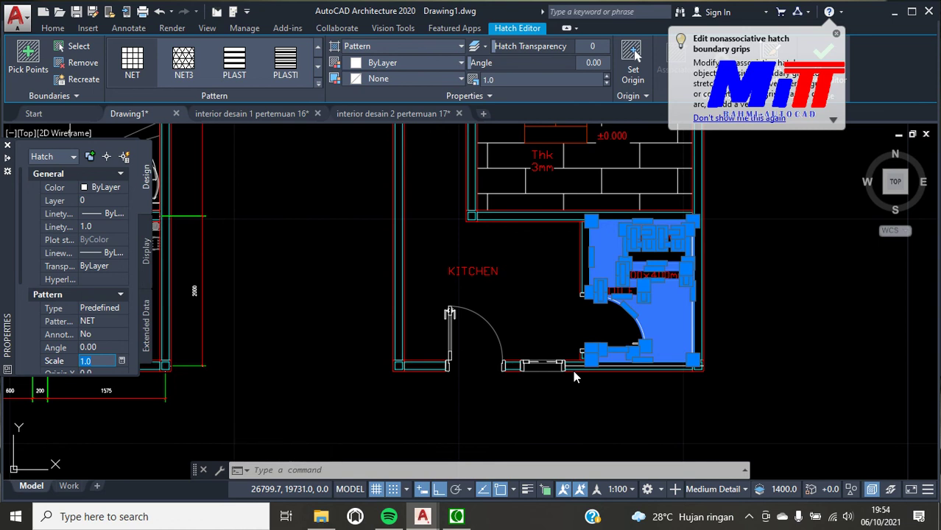
pyautogui.press('Tab')
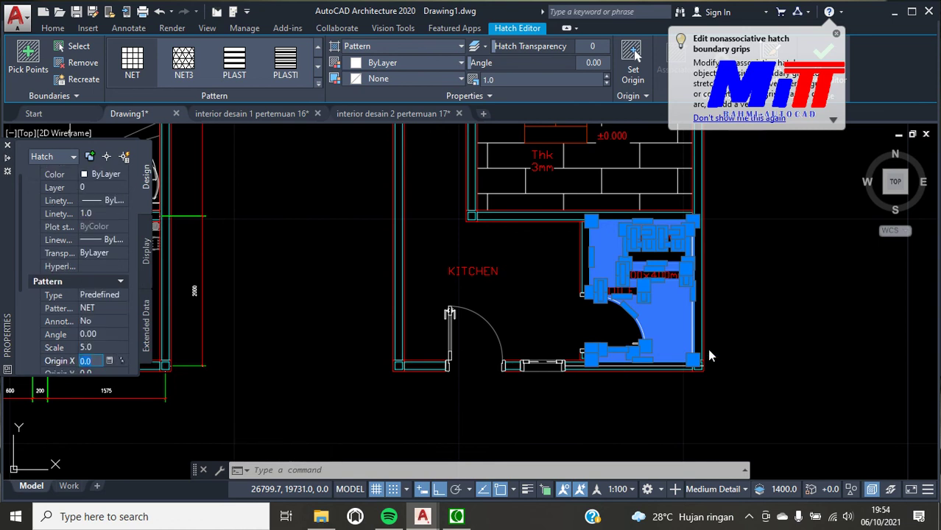
pyautogui.hotkey('ctrl', '1')
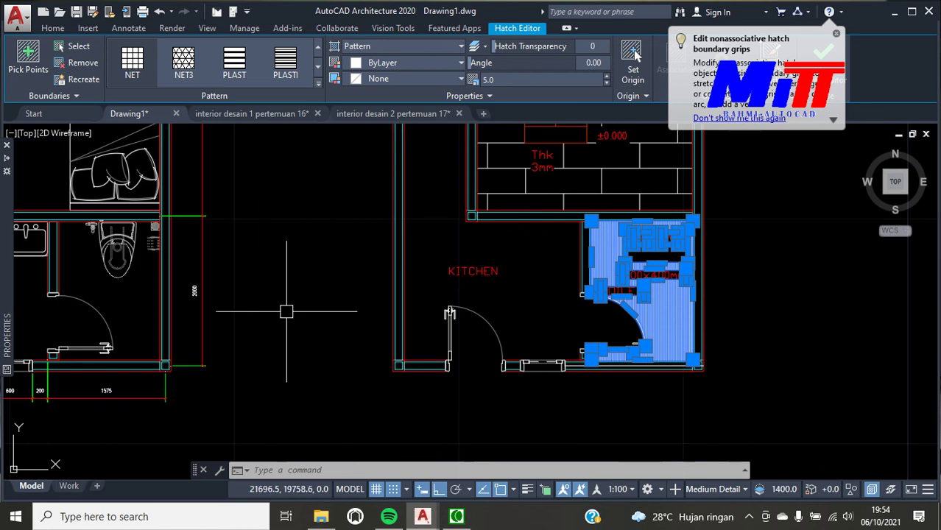
pyautogui.press('Escape')
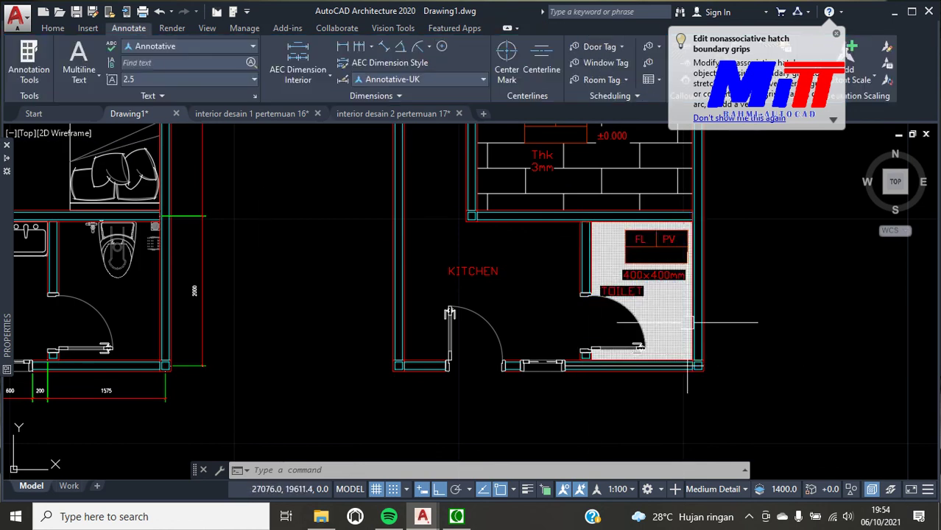
pyautogui.scroll(2, 688, 322)
# Raise the toilet hatch scale to 50 so it shows a larger tile grid
pyautogui.doubleClick(687, 321)
pyautogui.write('50')
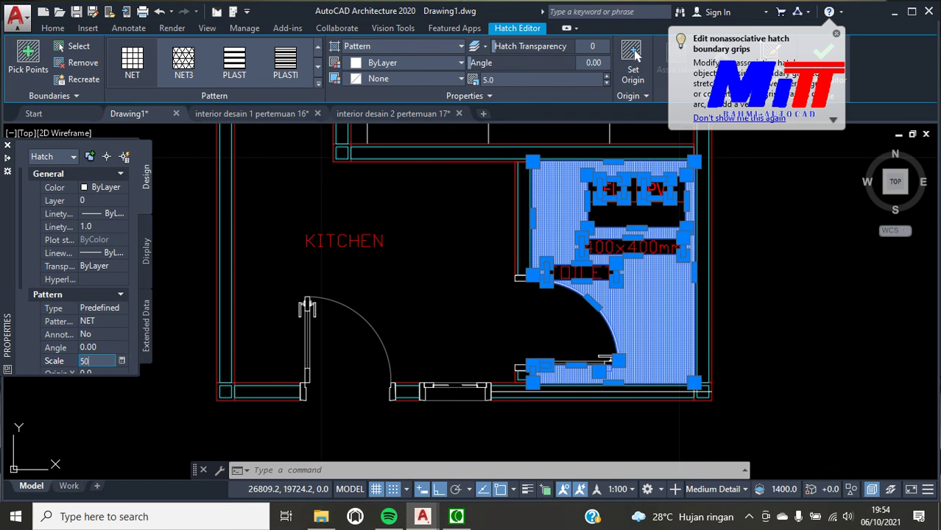
pyautogui.press('Return')
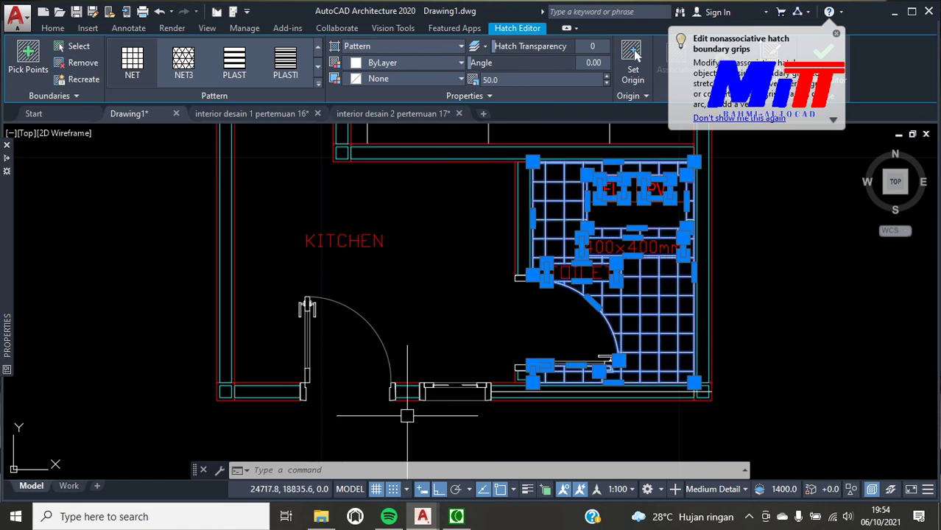
pyautogui.press('Escape')
pyautogui.scroll(-3, 304, 281)
pyautogui.scroll(-3, 304, 281)
pyautogui.scroll(3, 304, 281)
pyautogui.write('h')
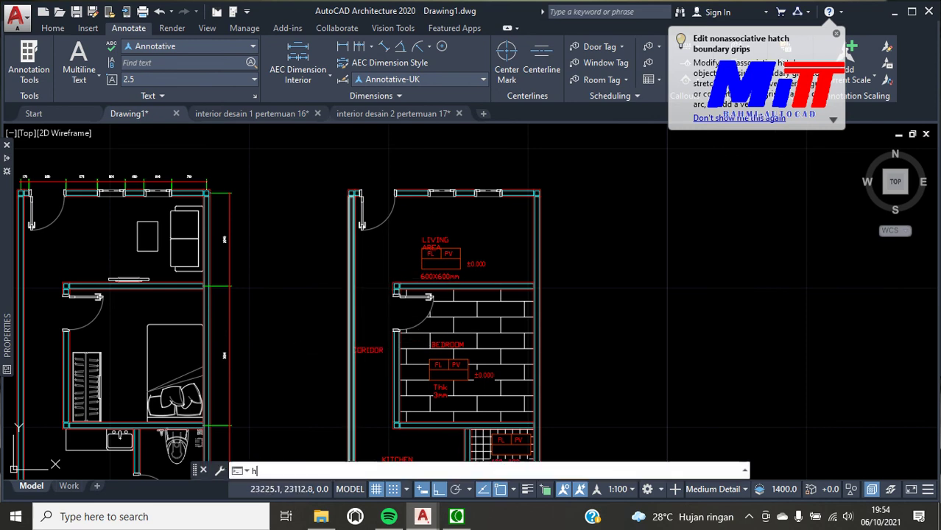
# Attempt to hatch the living area, dismiss the boundary error, and cancel
pyautogui.press('Return')
pyautogui.click(395, 245)
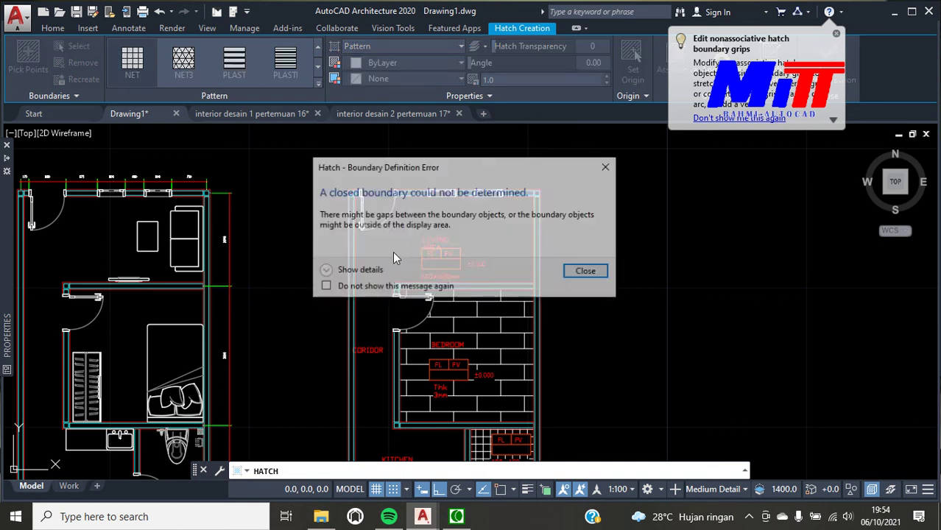
pyautogui.click(604, 167)
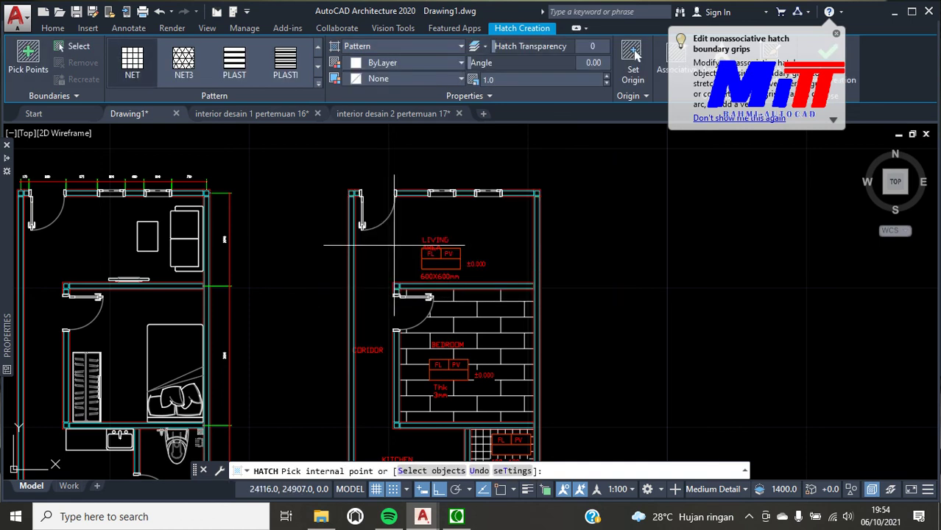
pyautogui.press('Escape')
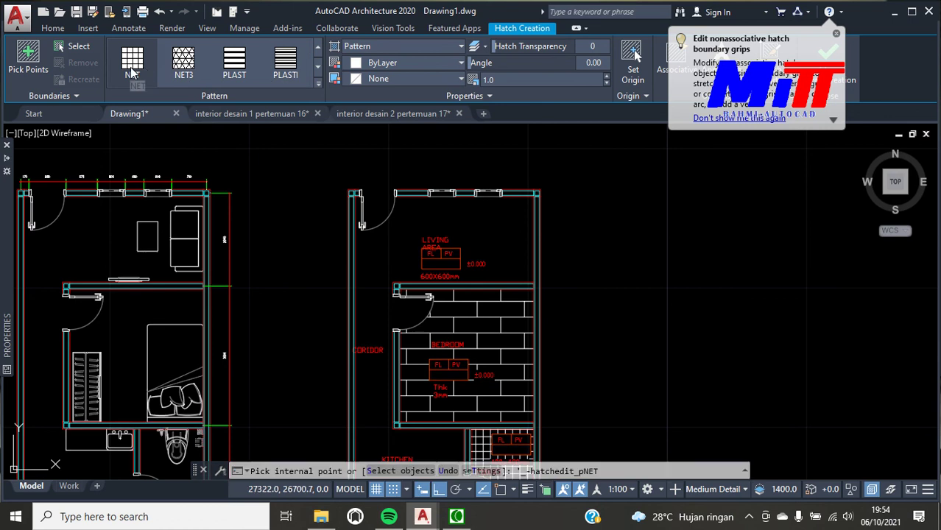
pyautogui.scroll(-2, 392, 324)
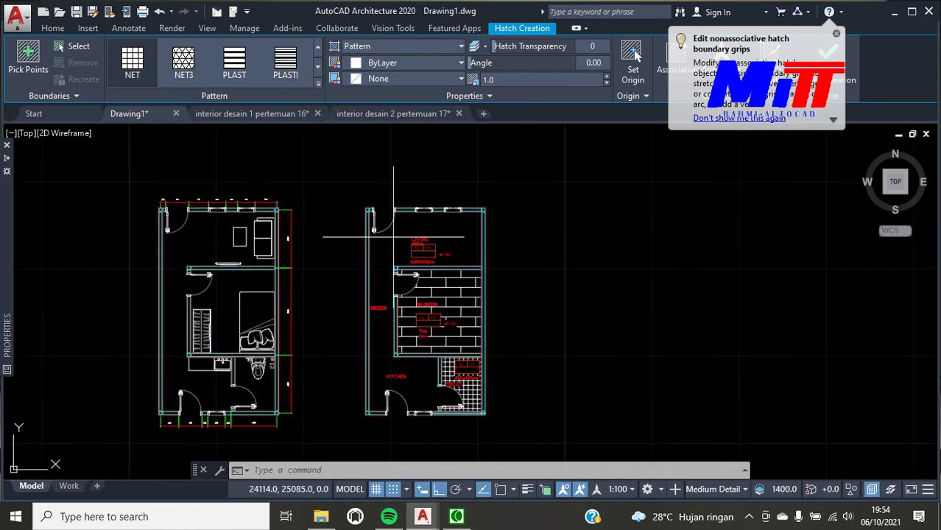
pyautogui.scroll(4, 393, 324)
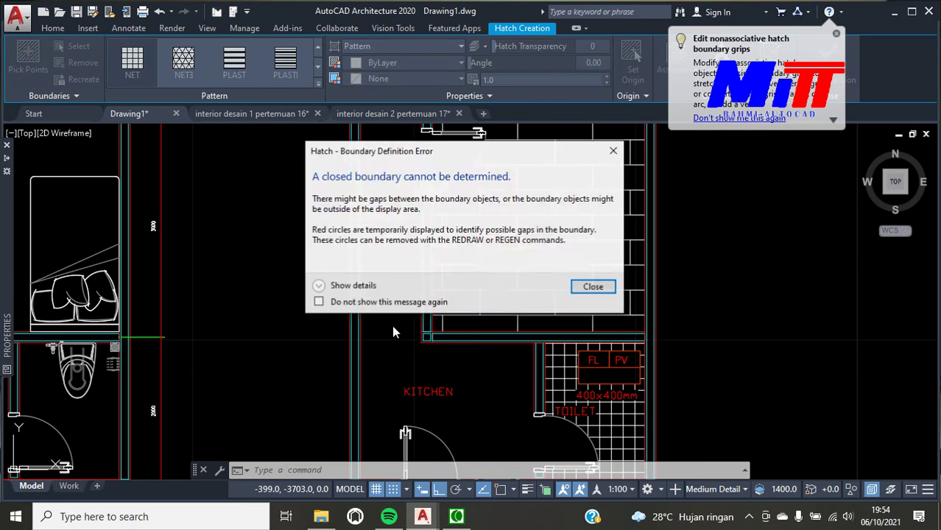
# Dismiss the column hatch's boundary error and abandon the unfinished column hatch
pyautogui.click(616, 150)
pyautogui.scroll(2, 442, 257)
pyautogui.scroll(-2, 442, 257)
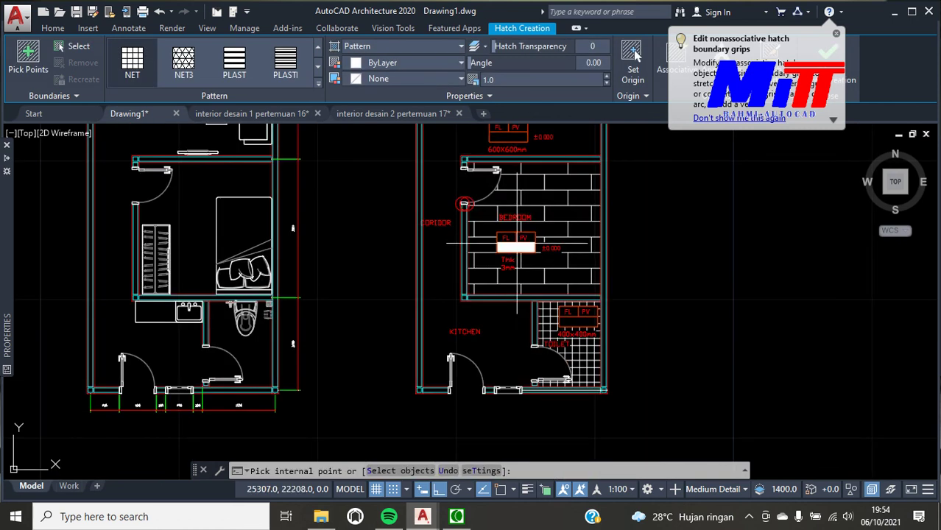
pyautogui.scroll(2, 442, 257)
pyautogui.scroll(2, 441, 257)
pyautogui.scroll(2, 405, 235)
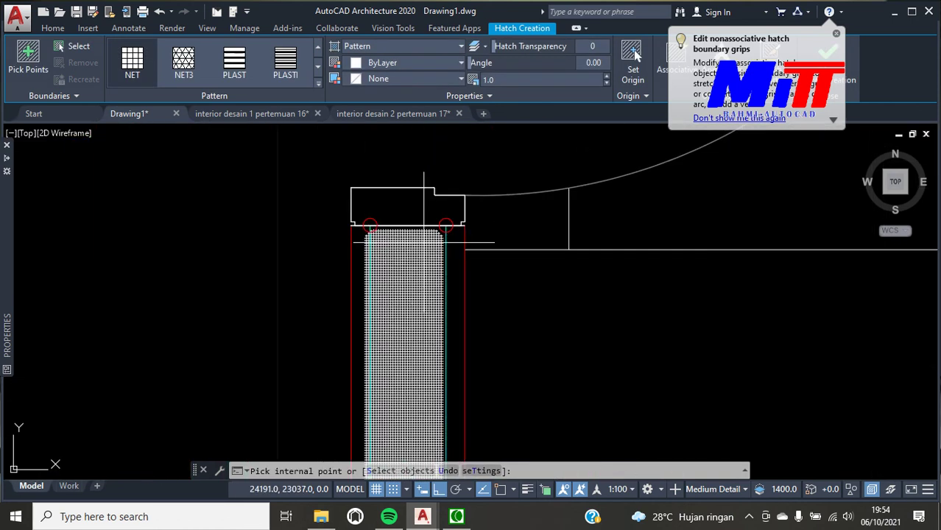
pyautogui.press('Escape')
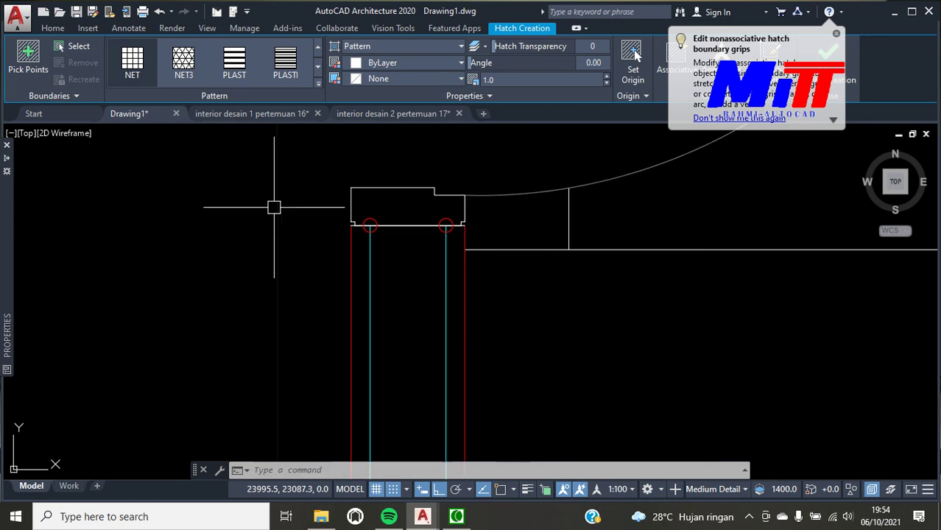
pyautogui.scroll(3, 386, 217)
pyautogui.scroll(3, 329, 239)
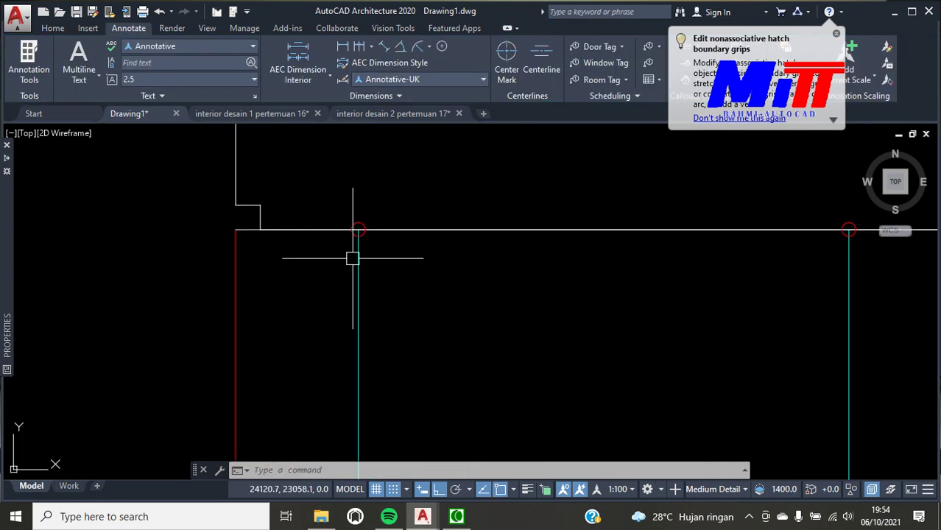
# Check the cyan column line and the red vertical wall line by selecting them
pyautogui.click(363, 246)
pyautogui.press('Escape')
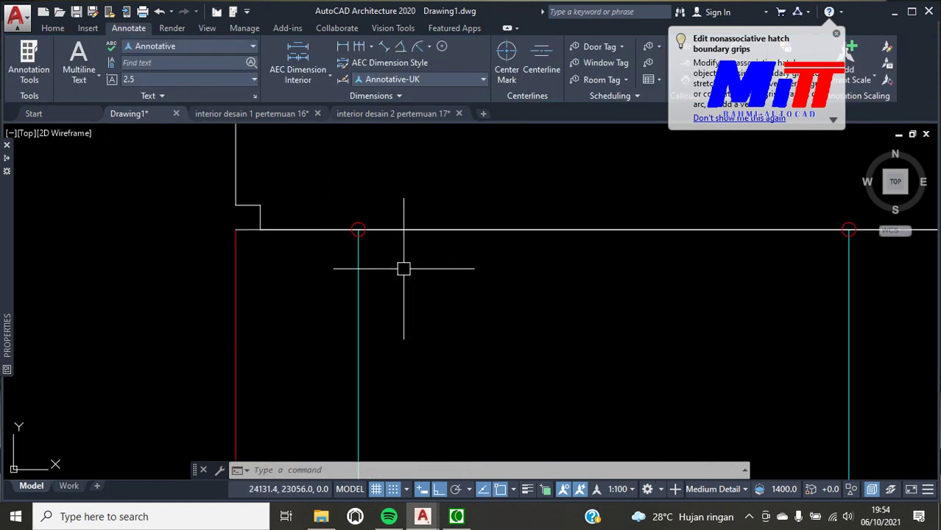
pyautogui.click(234, 249)
pyautogui.press('Escape')
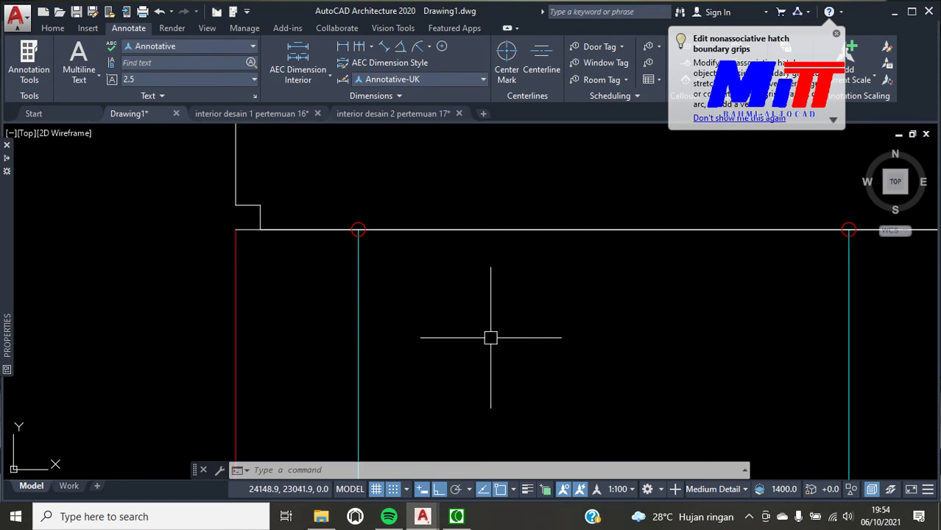
# Draw a closing line starting at the wall corner beside the column
pyautogui.write('l')
pyautogui.press('Return')
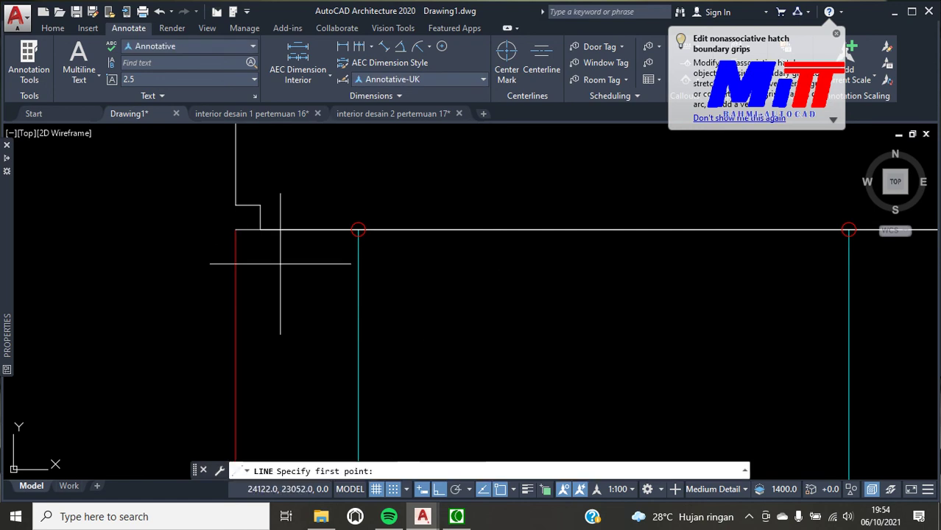
pyautogui.click(236, 229)
pyautogui.scroll(-1, 692, 251)
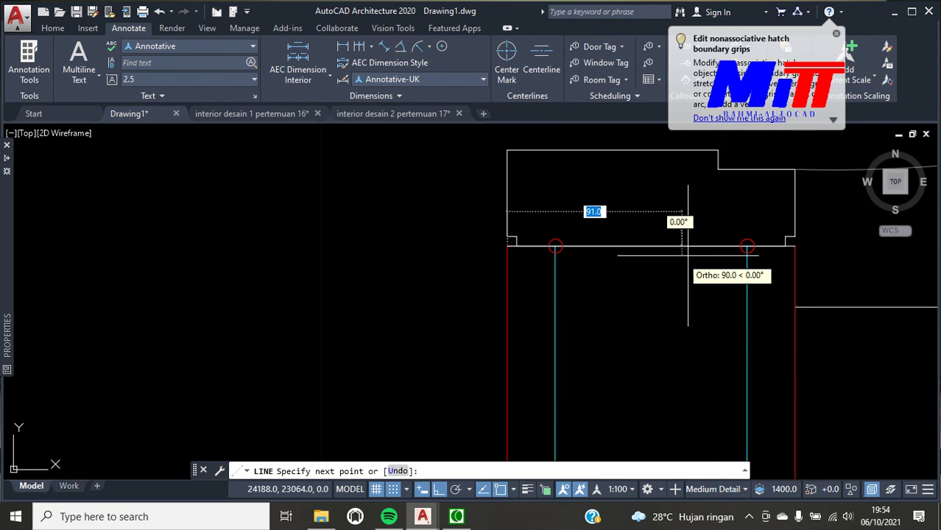
pyautogui.scroll(2, 781, 265)
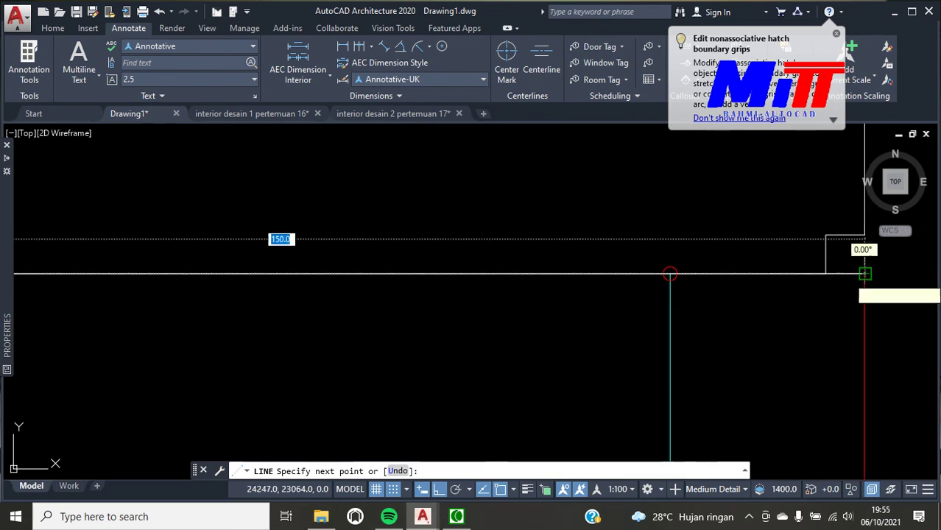
pyautogui.press('Escape')
# Draw a second short closing line at the column, then start a new hatch fill
pyautogui.scroll(-2, 718, 347)
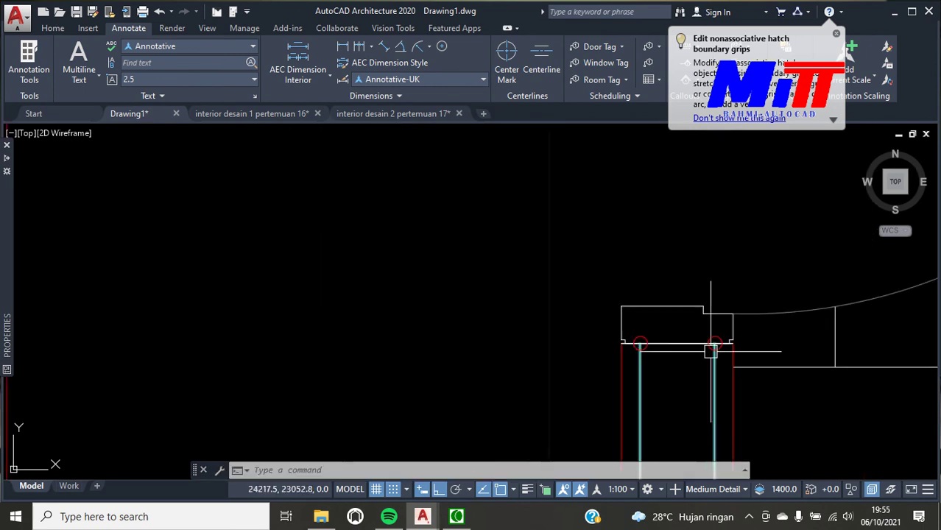
pyautogui.scroll(-1, 713, 339)
pyautogui.scroll(-1, 707, 304)
pyautogui.scroll(3, 707, 304)
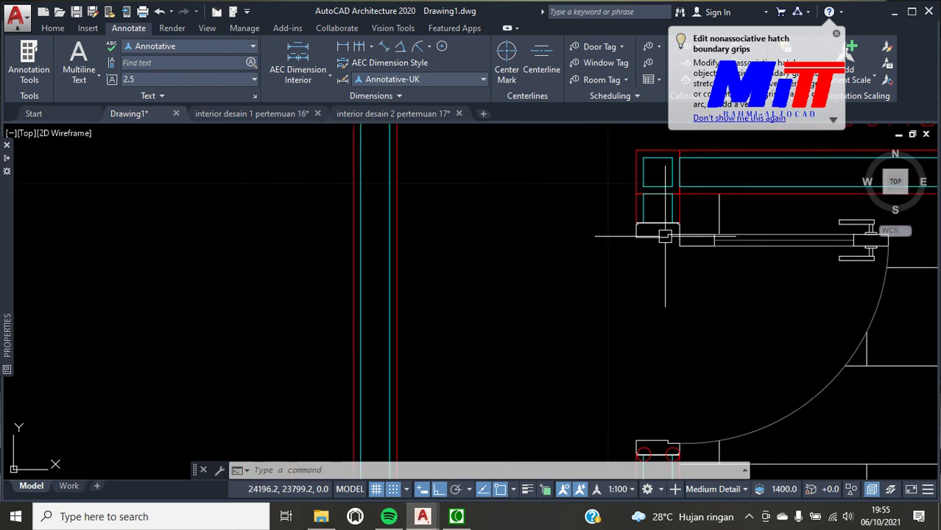
pyautogui.scroll(3, 648, 224)
pyautogui.scroll(5, 581, 269)
pyautogui.write('l')
pyautogui.press('Return')
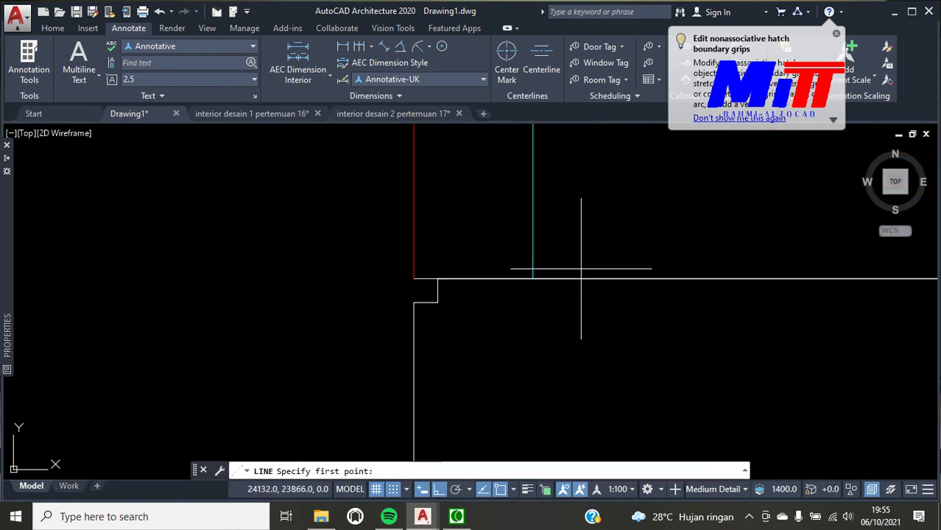
pyautogui.scroll(-3, 427, 265)
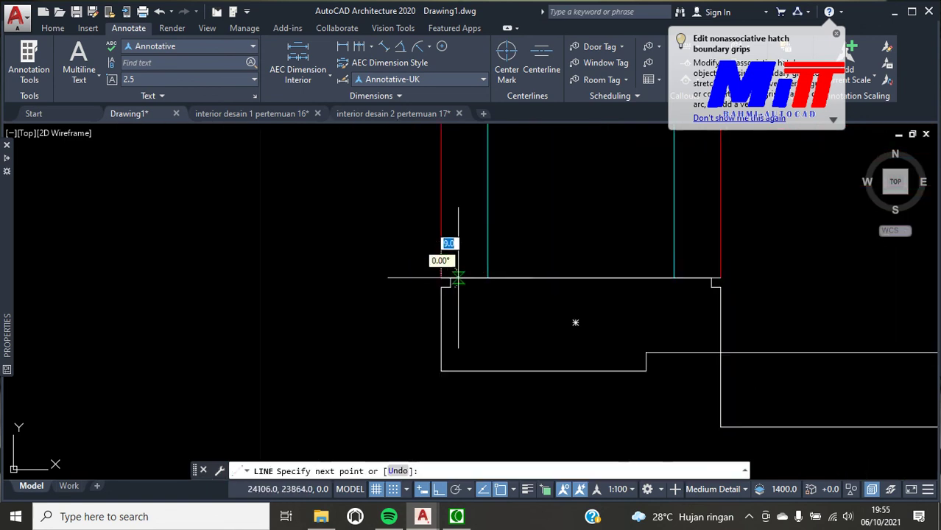
pyautogui.scroll(4, 703, 273)
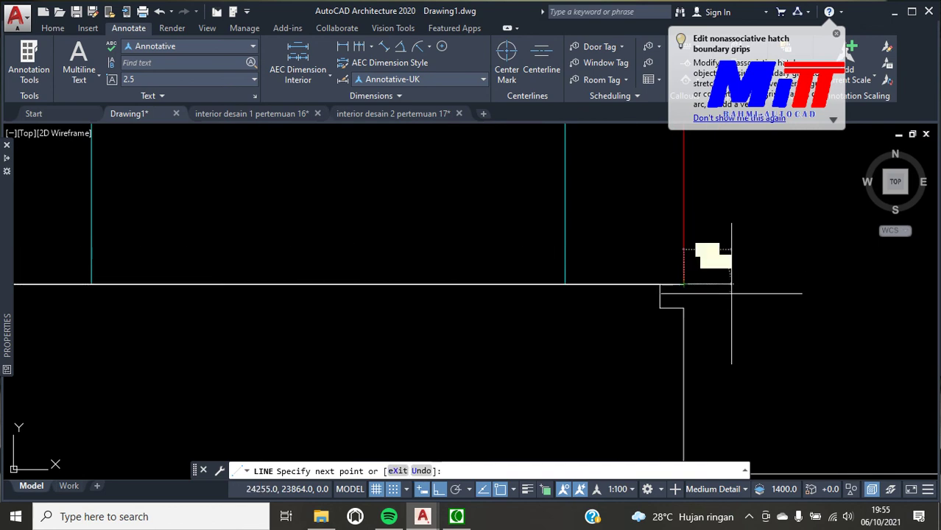
pyautogui.press('Escape')
pyautogui.scroll(-3, 746, 298)
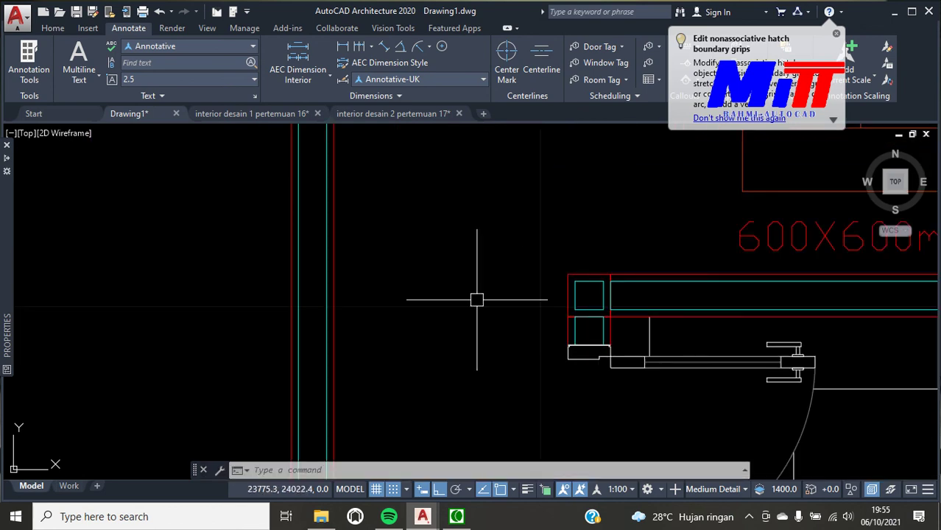
pyautogui.write('h')
pyautogui.press('Return')
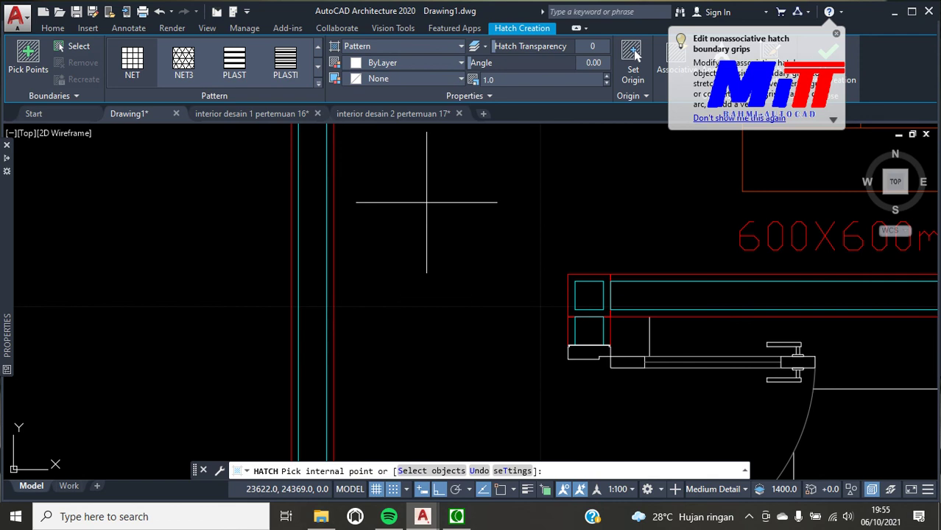
pyautogui.click(457, 217)
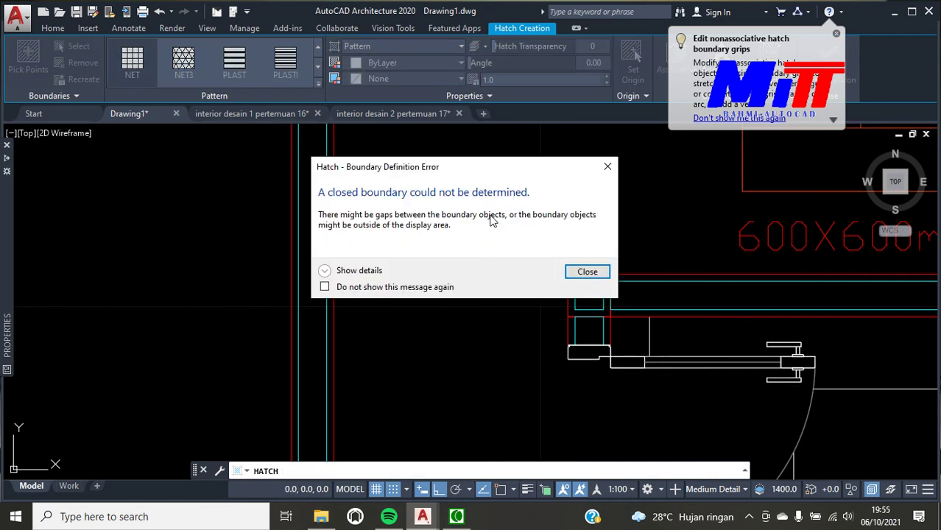
pyautogui.click(608, 167)
pyautogui.scroll(-5, 588, 180)
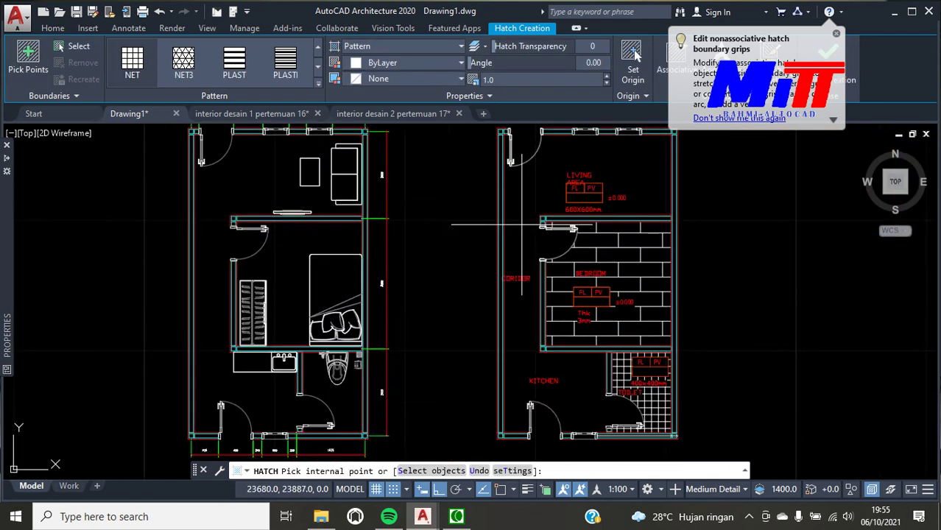
pyautogui.scroll(-5, 588, 181)
pyautogui.scroll(4, 586, 188)
pyautogui.press('Escape')
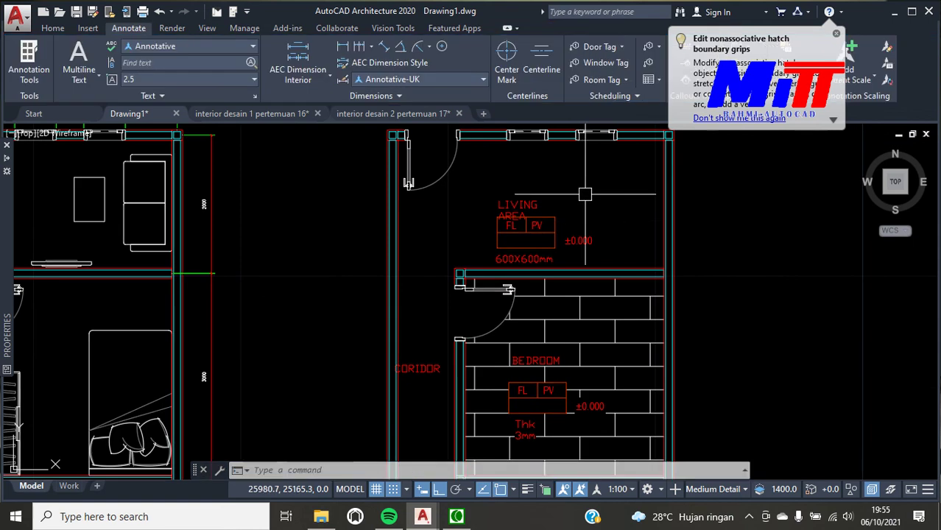
pyautogui.click(606, 186)
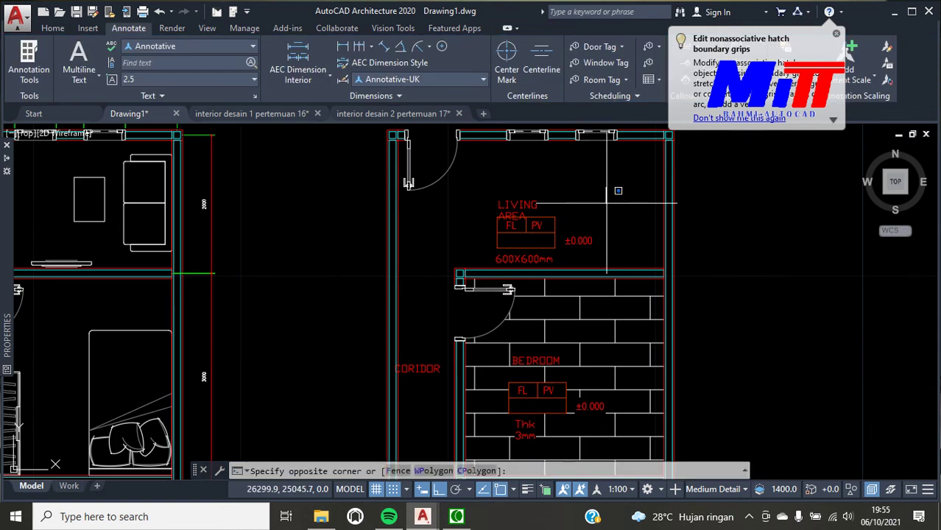
pyautogui.click(605, 197)
pyautogui.write('h')
pyautogui.press('Return')
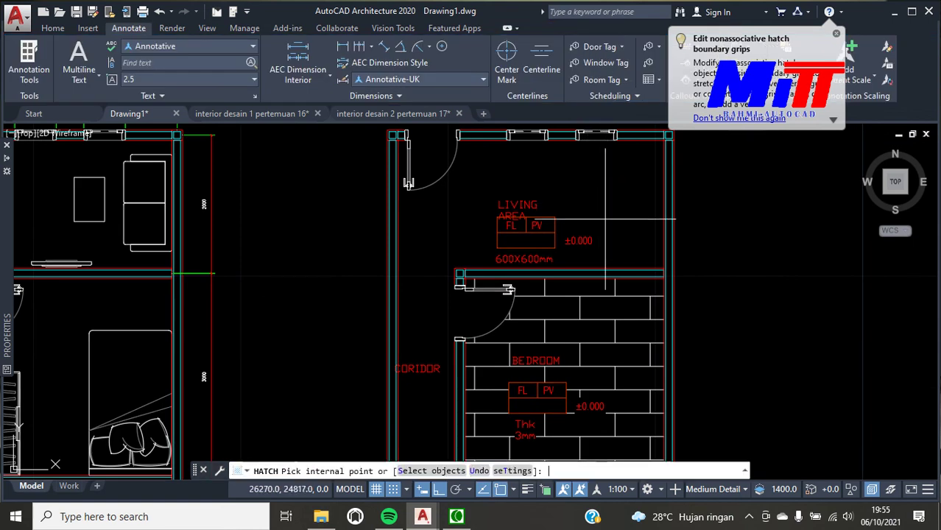
pyautogui.click(611, 200)
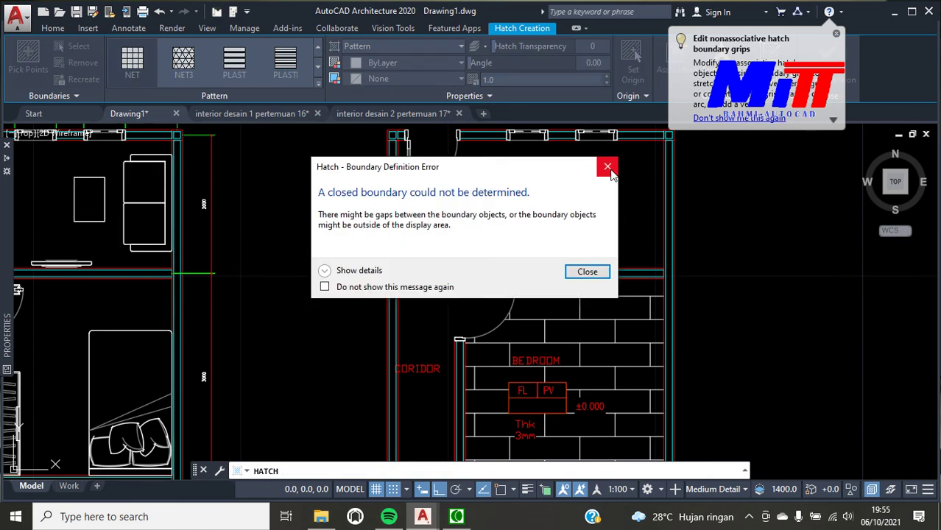
pyautogui.click(609, 164)
pyautogui.scroll(-1, 468, 291)
pyautogui.scroll(-1, 469, 291)
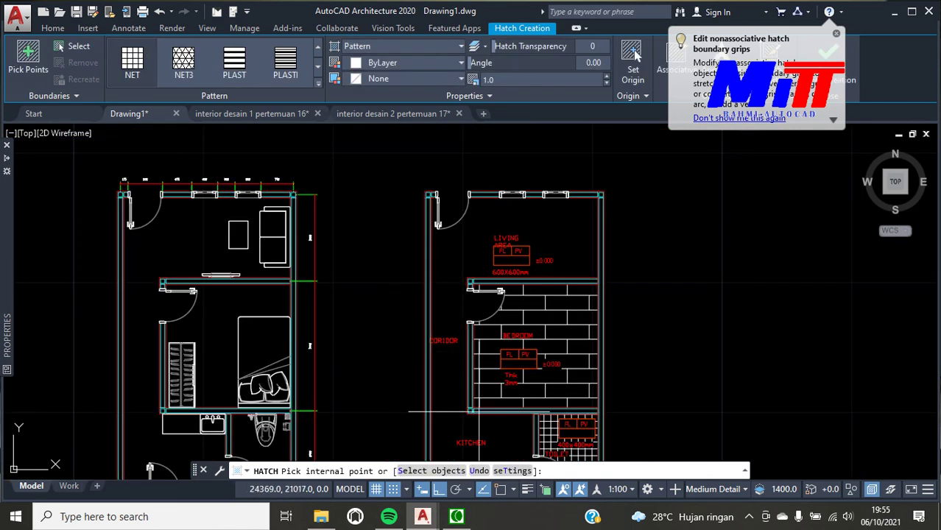
pyautogui.scroll(5, 485, 405)
pyautogui.scroll(-2, 482, 397)
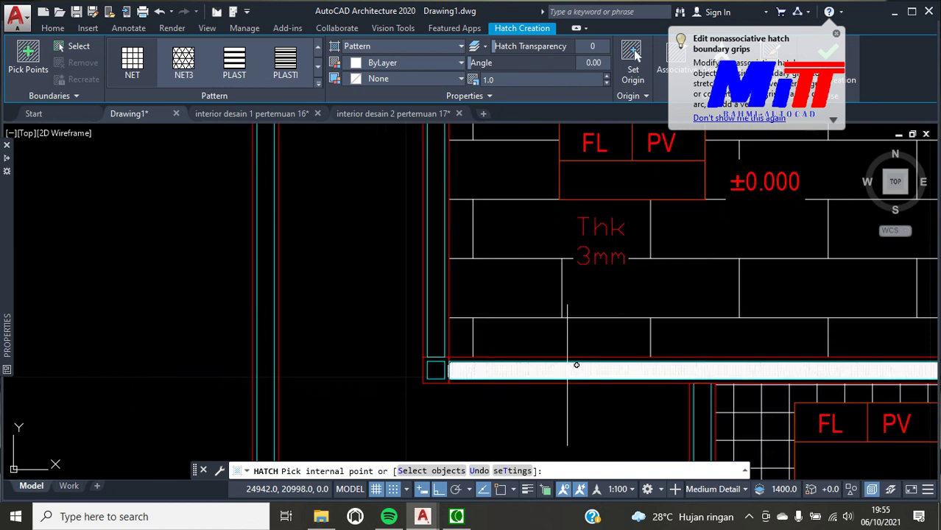
pyautogui.scroll(-5, 570, 379)
pyautogui.scroll(4, 442, 368)
pyautogui.scroll(-1, 368, 354)
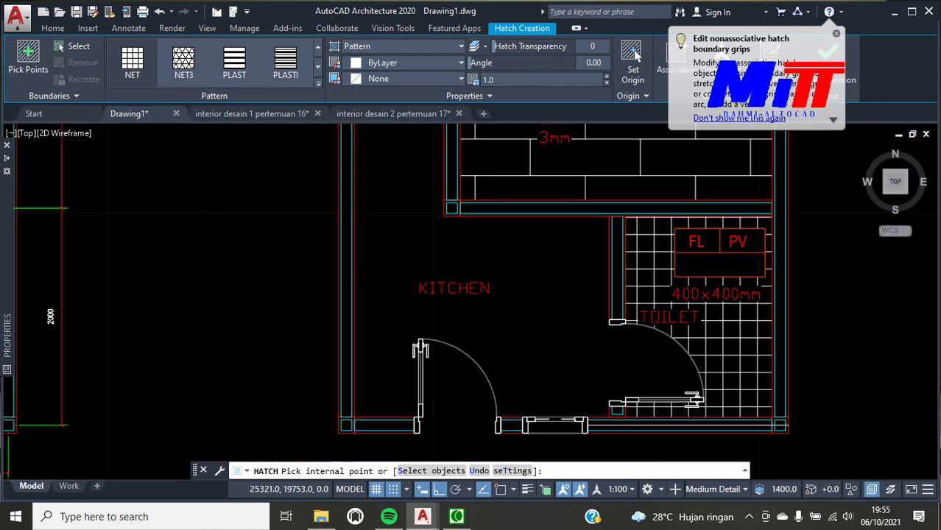
pyautogui.scroll(-3, 442, 309)
pyautogui.scroll(-2, 480, 254)
pyautogui.scroll(9, 479, 255)
pyautogui.scroll(-1, 479, 254)
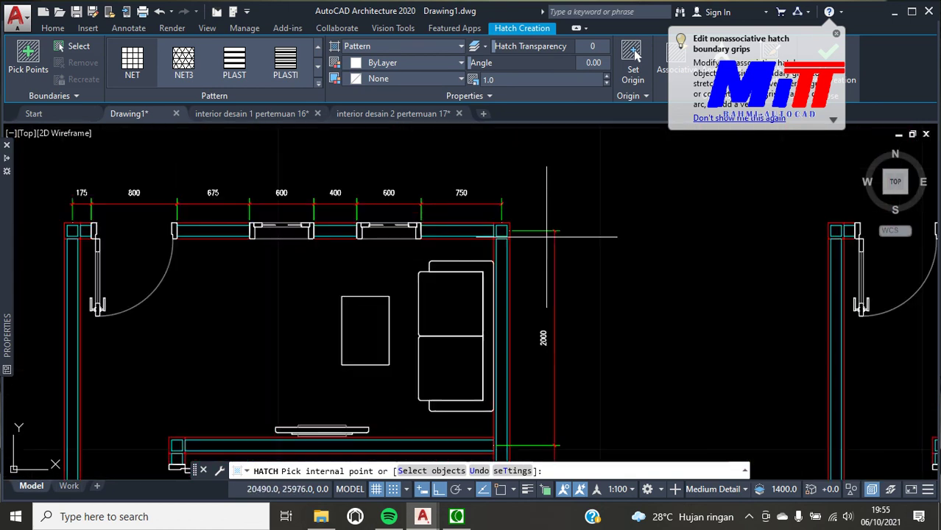
pyautogui.press('Escape')
pyautogui.write('h')
# Restart the hatch and select the SOLID fill pattern from the gallery
pyautogui.press('Return')
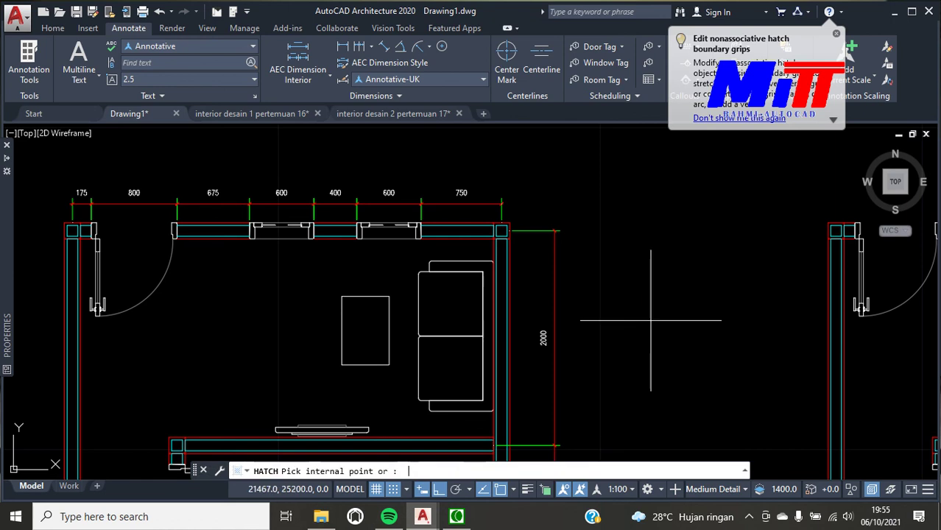
pyautogui.click(319, 49)
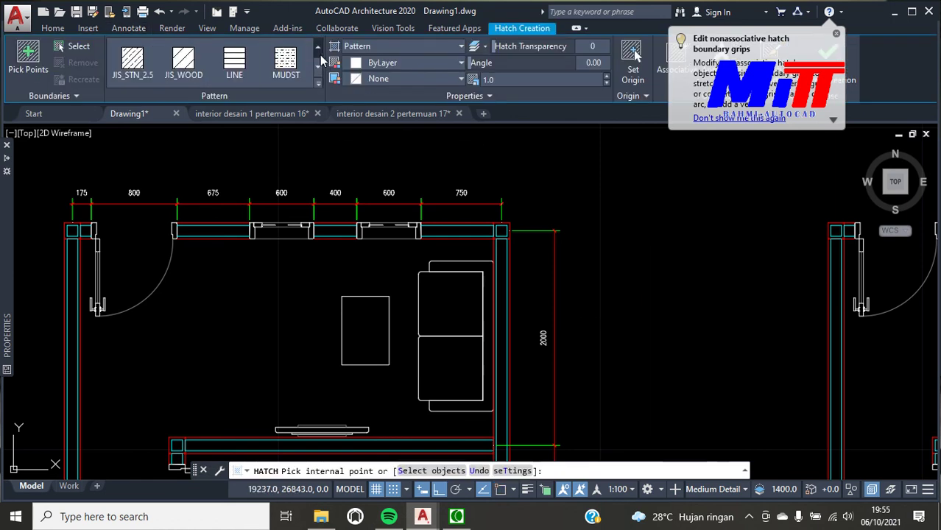
pyautogui.click(318, 48)
pyautogui.click(319, 49)
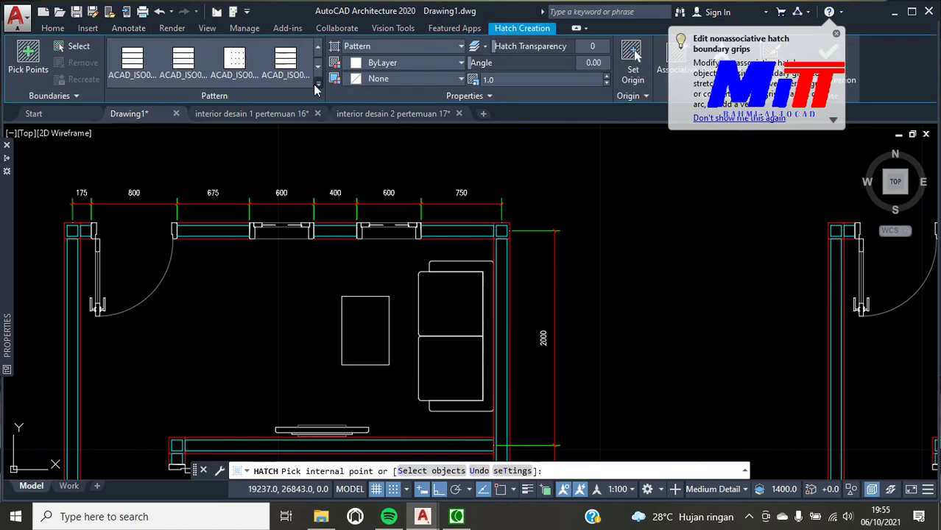
pyautogui.click(318, 82)
pyautogui.scroll(5, 318, 108)
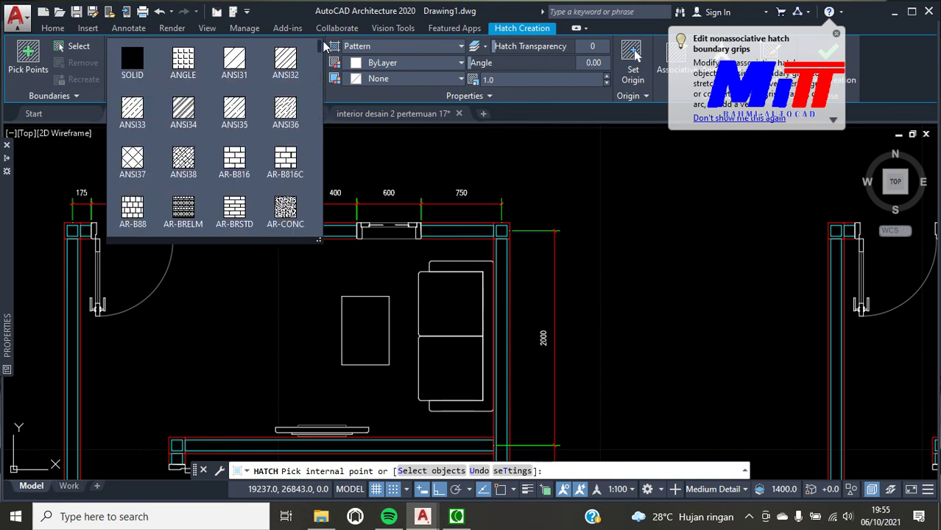
pyautogui.click(133, 62)
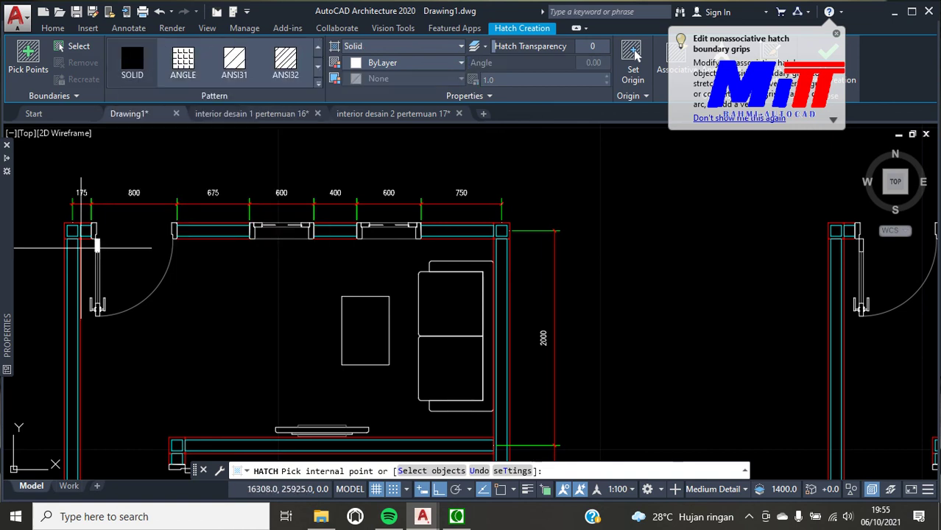
pyautogui.scroll(5, 86, 227)
pyautogui.scroll(3, 125, 229)
# Fill the column square, small right square and top wall segment solid white
pyautogui.click(134, 232)
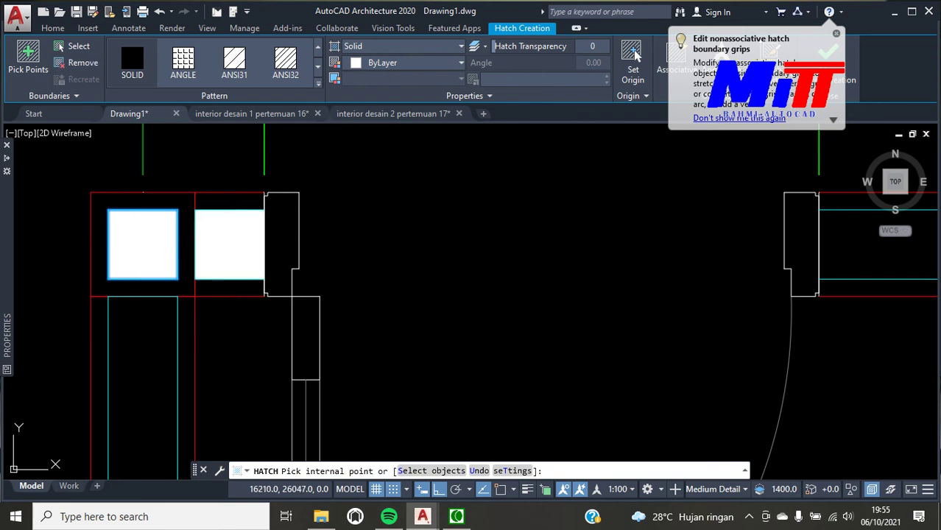
pyautogui.click(234, 238)
pyautogui.scroll(-5, 344, 234)
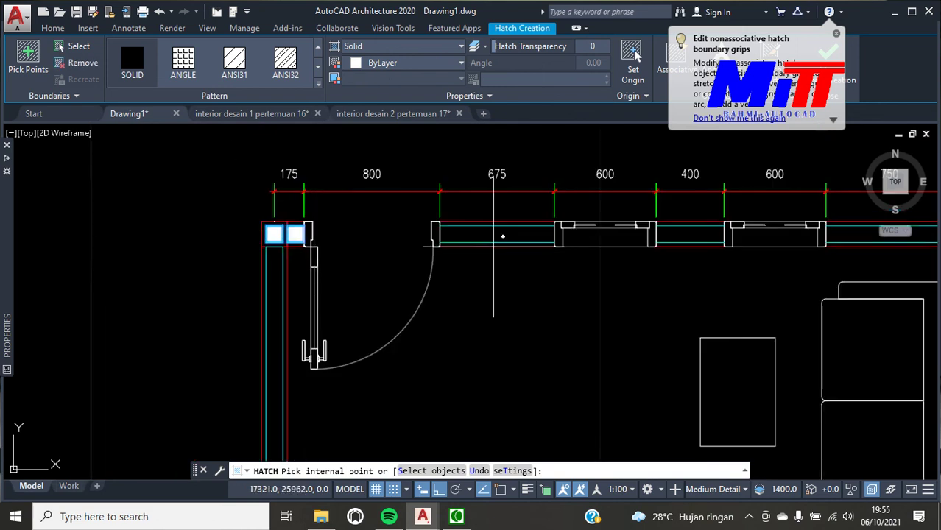
pyautogui.scroll(3, 486, 217)
pyautogui.click(483, 219)
pyautogui.scroll(-3, 387, 223)
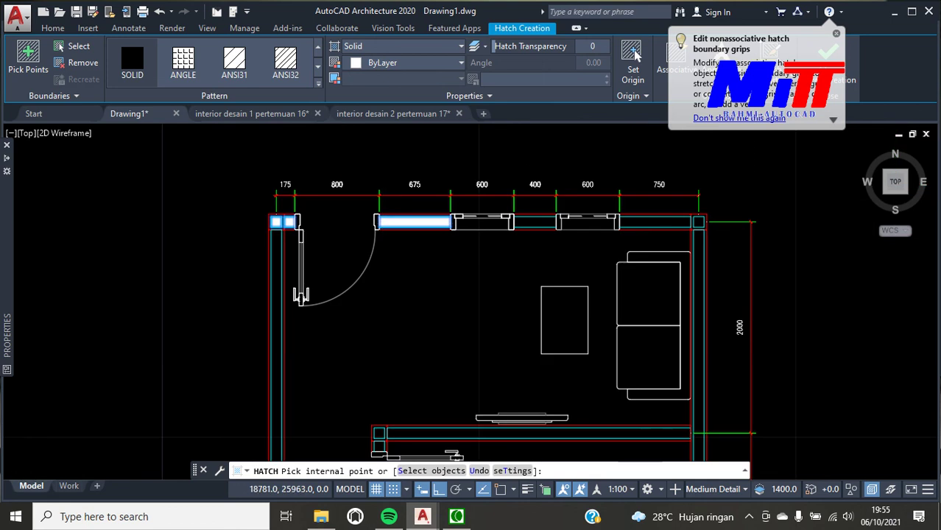
pyautogui.scroll(3, 555, 226)
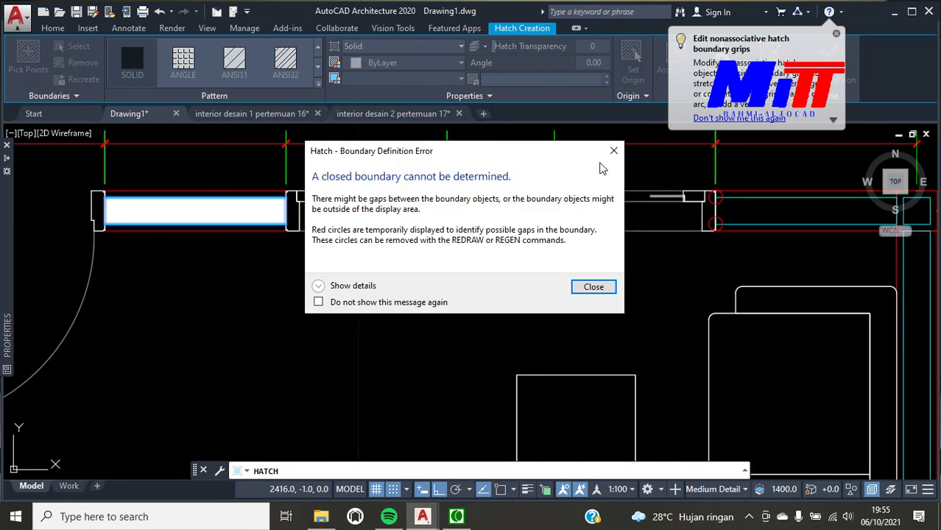
pyautogui.click(614, 150)
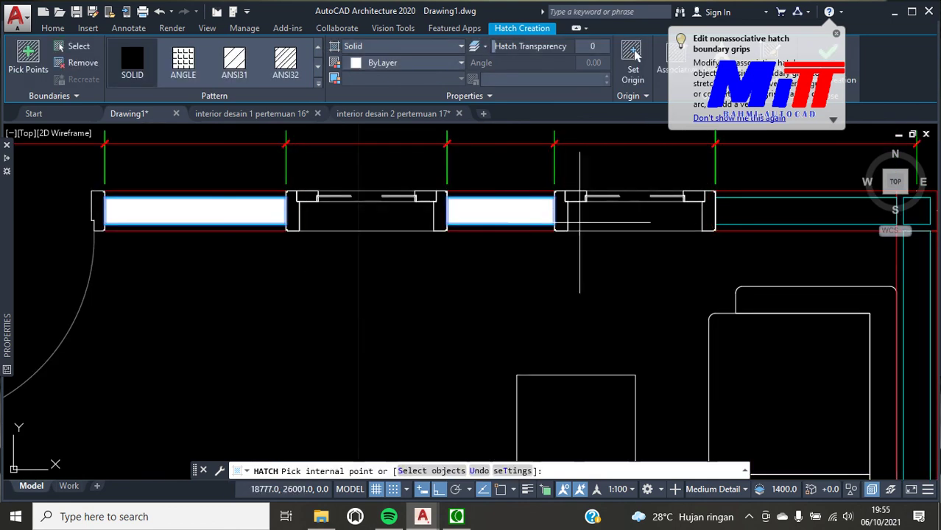
# Fill the right window strip, vertical right wall and two small left squares white
pyautogui.click(744, 211)
pyautogui.scroll(-3, 740, 212)
pyautogui.scroll(5, 727, 212)
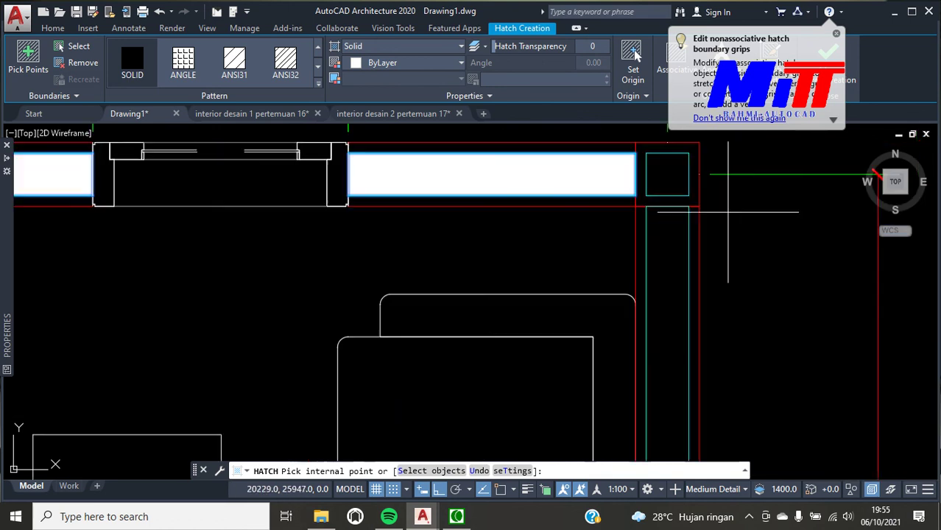
pyautogui.click(669, 274)
pyautogui.scroll(-3, 634, 250)
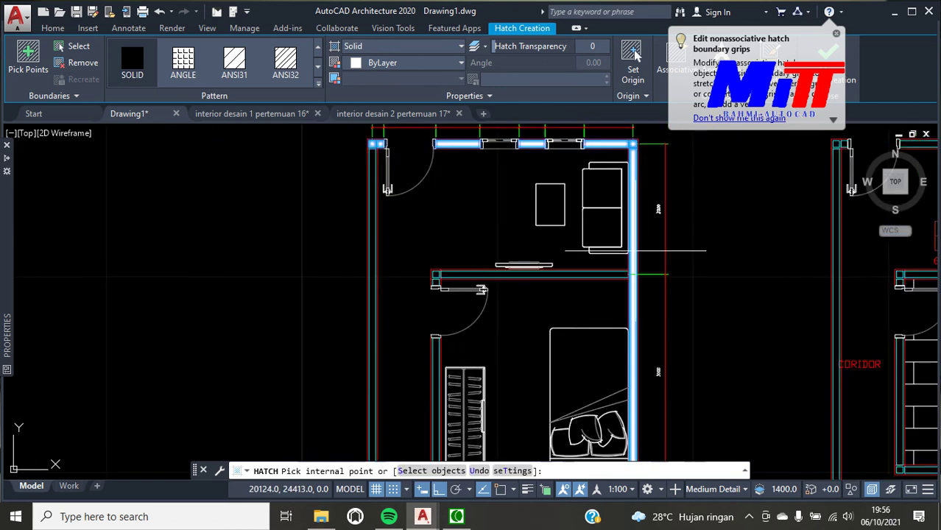
pyautogui.scroll(5, 567, 272)
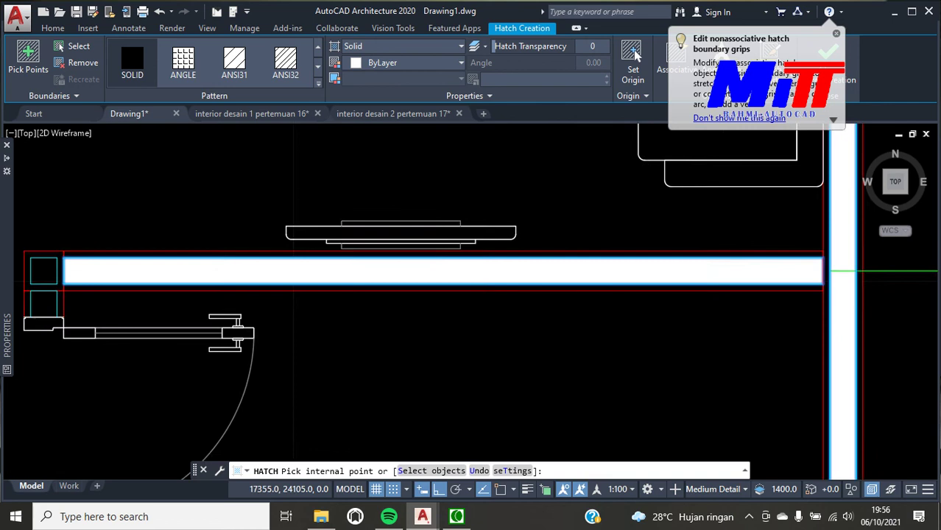
pyautogui.scroll(-3, 43, 271)
pyautogui.scroll(5, 74, 265)
pyautogui.click(104, 261)
pyautogui.click(105, 312)
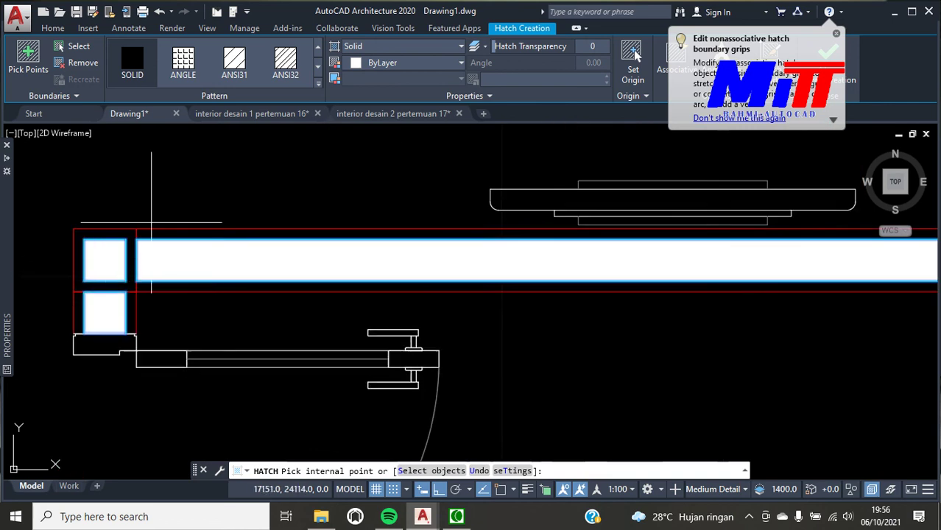
# Fill the wall beside the cabinet, bathroom wall strip and corner square, then the wall by the sink
pyautogui.scroll(-3, 151, 221)
pyautogui.scroll(3, 190, 315)
pyautogui.scroll(2, 185, 285)
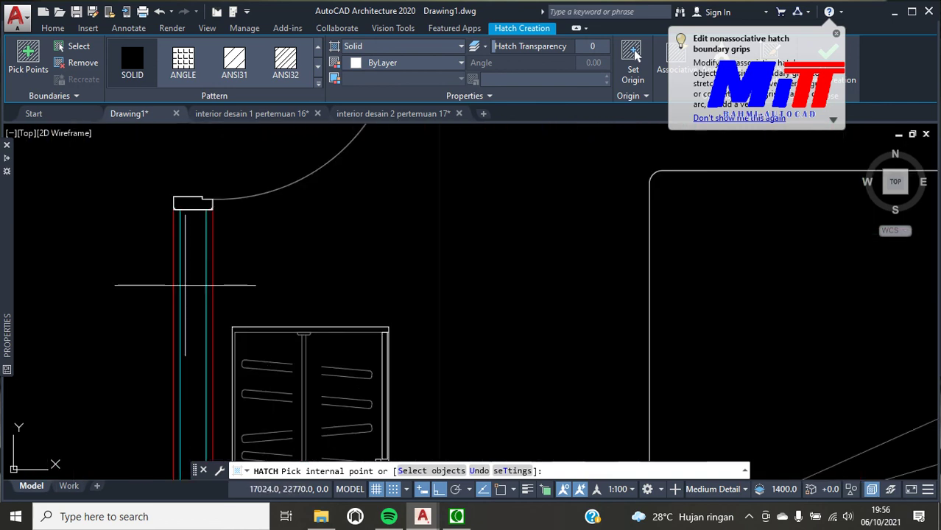
pyautogui.click(185, 285)
pyautogui.scroll(-3, 198, 271)
pyautogui.scroll(3, 279, 276)
pyautogui.scroll(2, 296, 291)
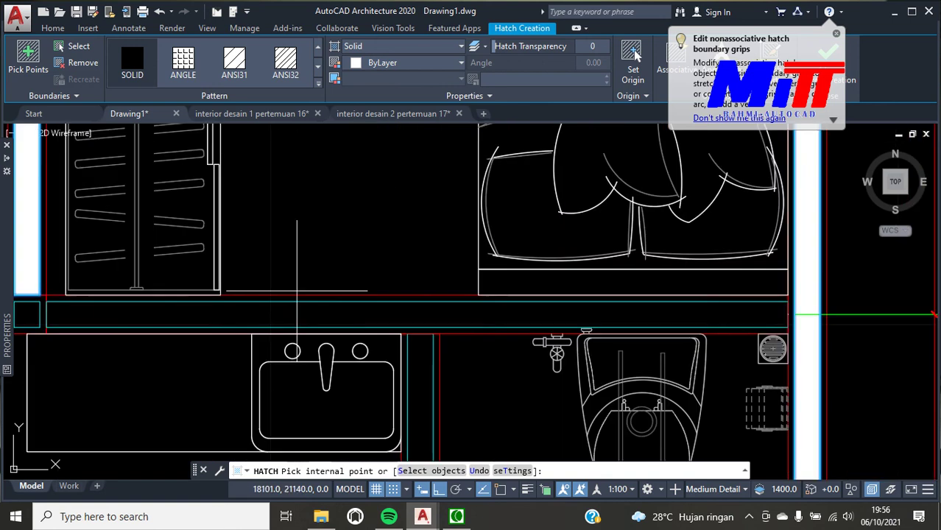
pyautogui.click(295, 317)
pyautogui.scroll(-3, 348, 266)
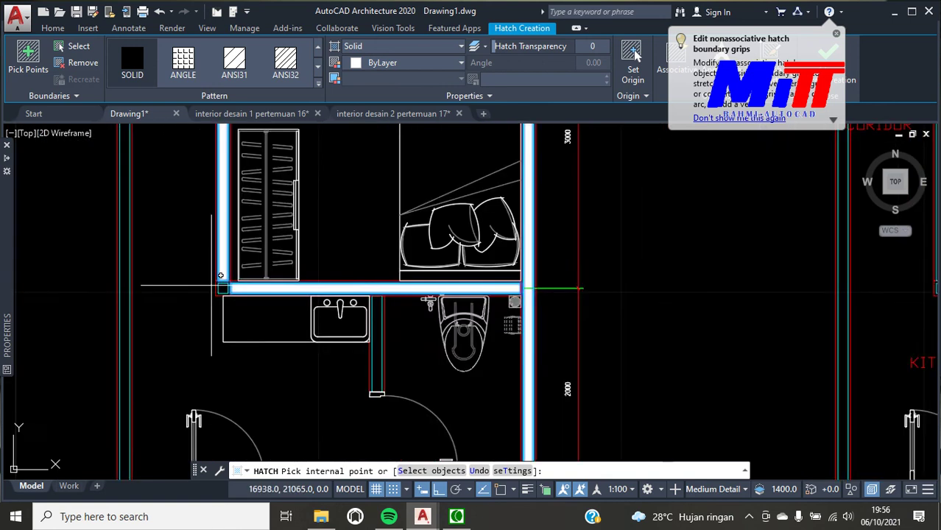
pyautogui.scroll(4, 243, 284)
pyautogui.click(264, 279)
pyautogui.scroll(-4, 628, 293)
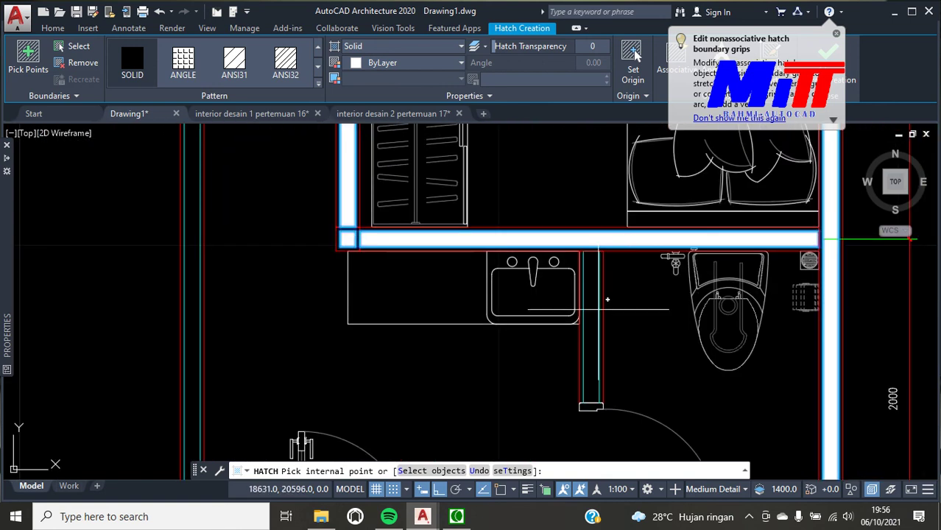
pyautogui.scroll(3, 607, 299)
pyautogui.click(610, 235)
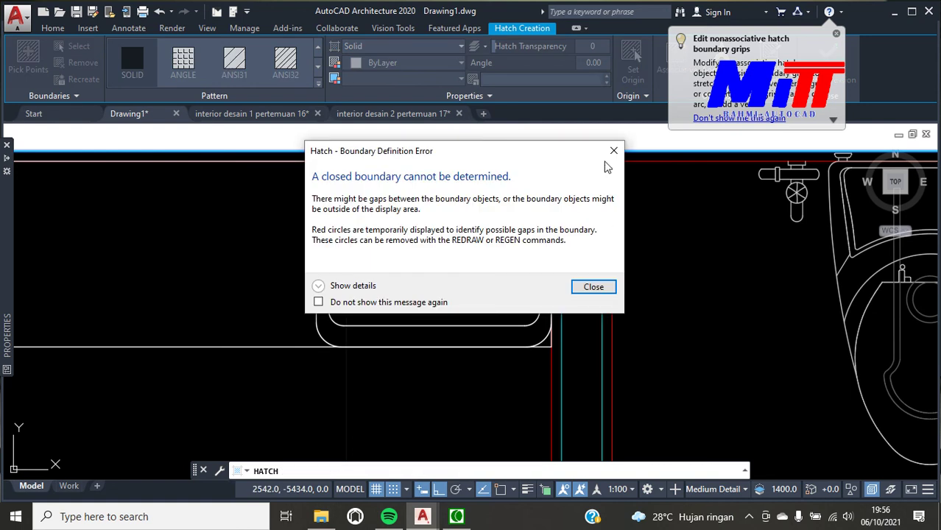
# Retry the solid fill on the wall beside the sink, dismiss the boundary errors, and cancel
pyautogui.click(614, 151)
pyautogui.click(596, 220)
pyautogui.click(615, 156)
pyautogui.scroll(3, 591, 280)
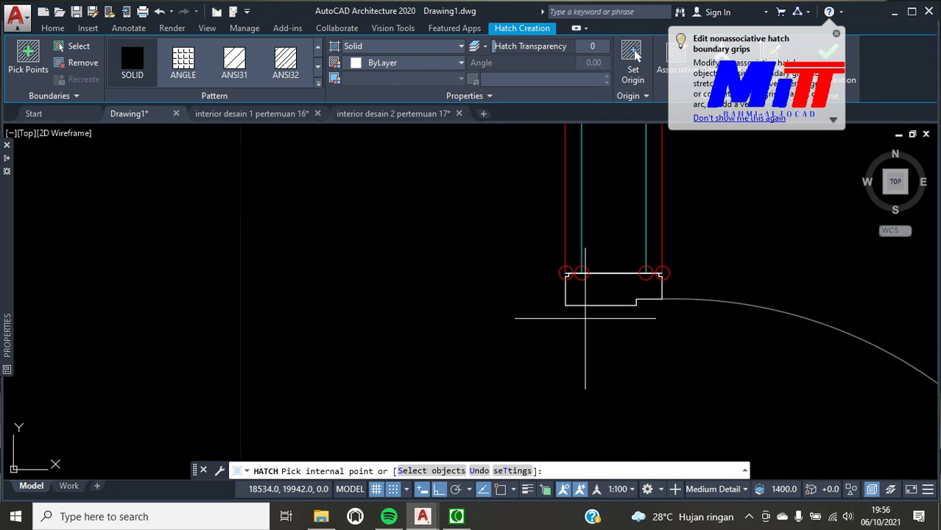
pyautogui.press('Escape')
# Draw a line across the open wall end by the sink to close it
pyautogui.scroll(-2, 693, 287)
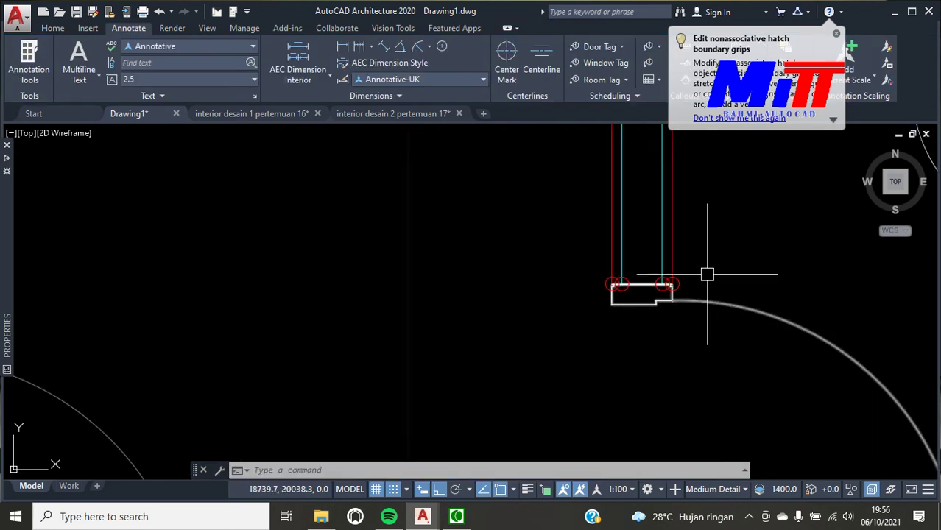
pyautogui.scroll(3, 706, 273)
pyautogui.scroll(5, 574, 320)
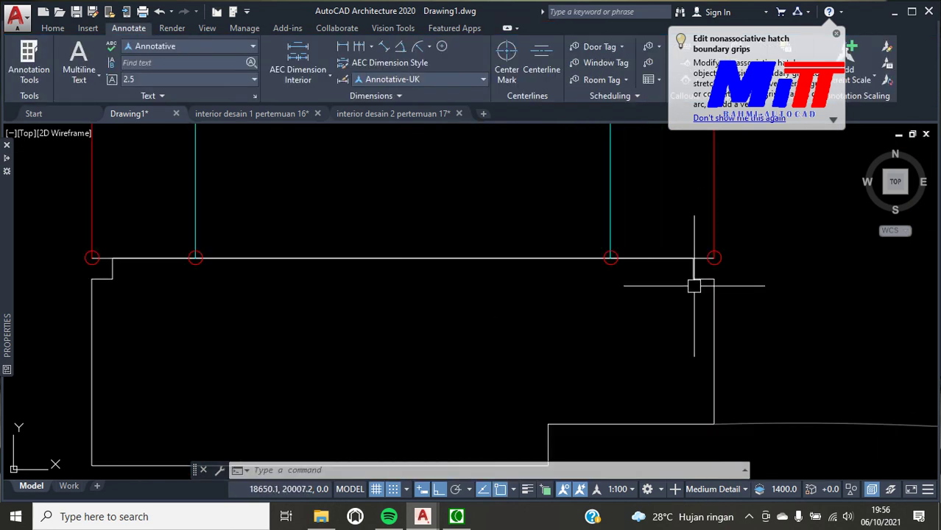
pyautogui.write('l')
pyautogui.press('Return')
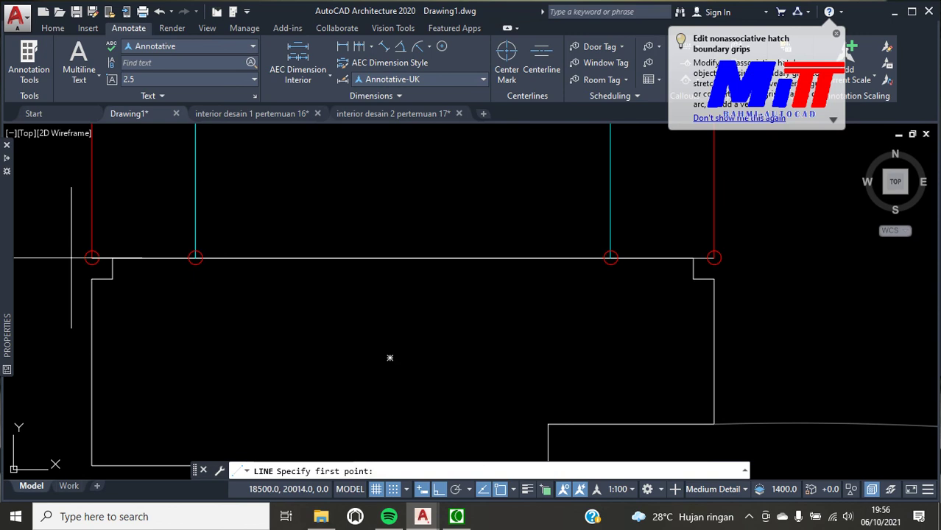
pyautogui.click(92, 258)
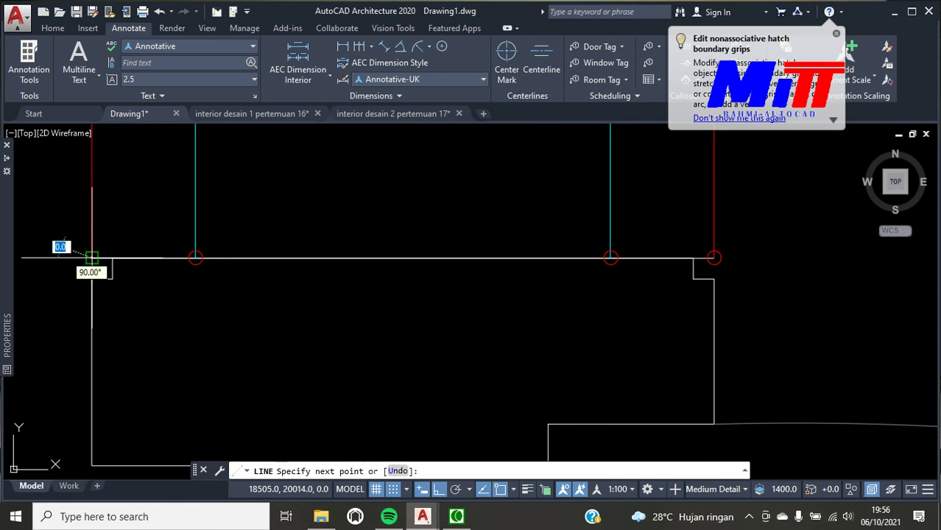
pyautogui.click(713, 257)
pyautogui.press('Return')
# Rerun the SOLID hatch and fill the bottom-right corner square white; the bottom wall strip still fails
pyautogui.scroll(-4, 707, 339)
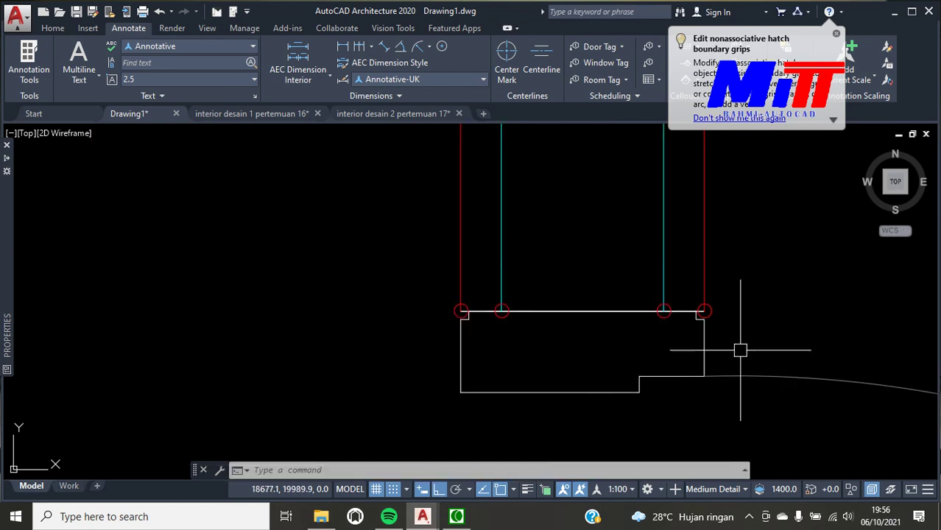
pyautogui.write('h')
pyautogui.press('Return')
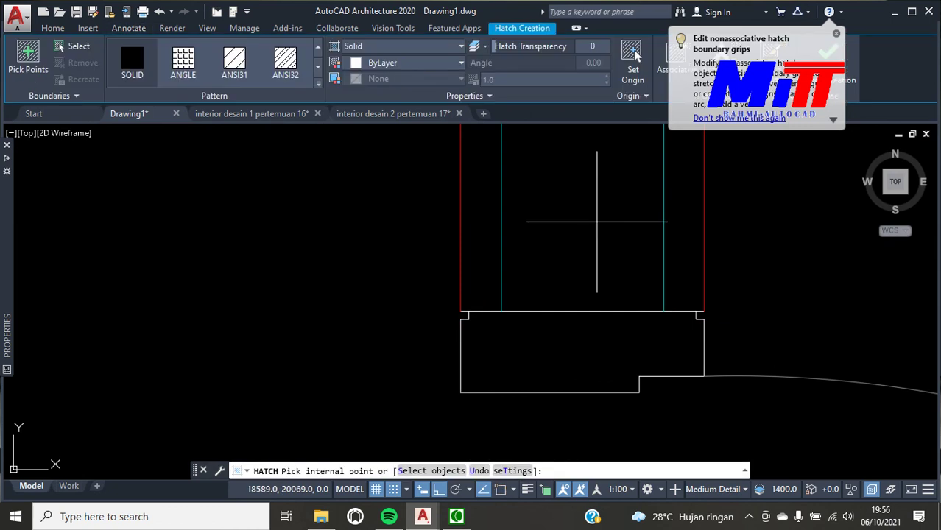
pyautogui.scroll(-2, 577, 279)
pyautogui.scroll(-2, 579, 298)
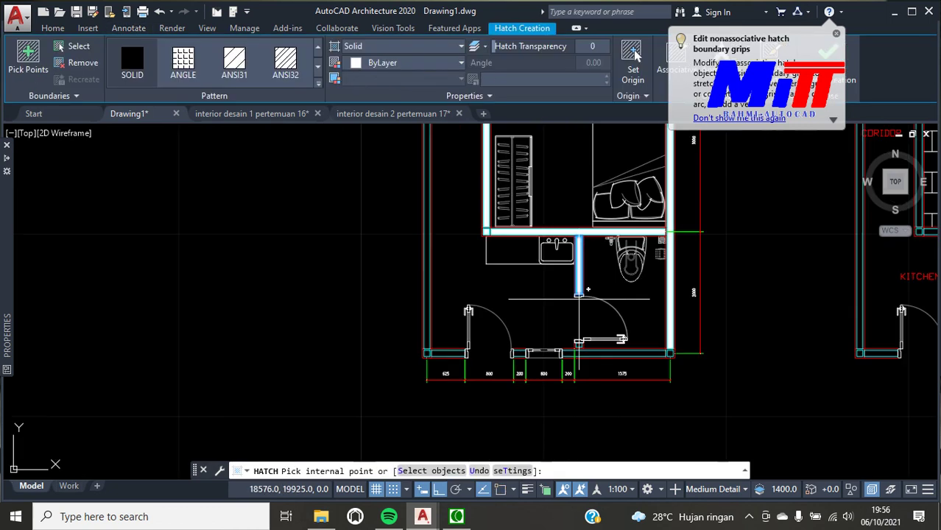
pyautogui.scroll(3, 559, 346)
pyautogui.scroll(2, 773, 368)
pyautogui.scroll(-2, 773, 368)
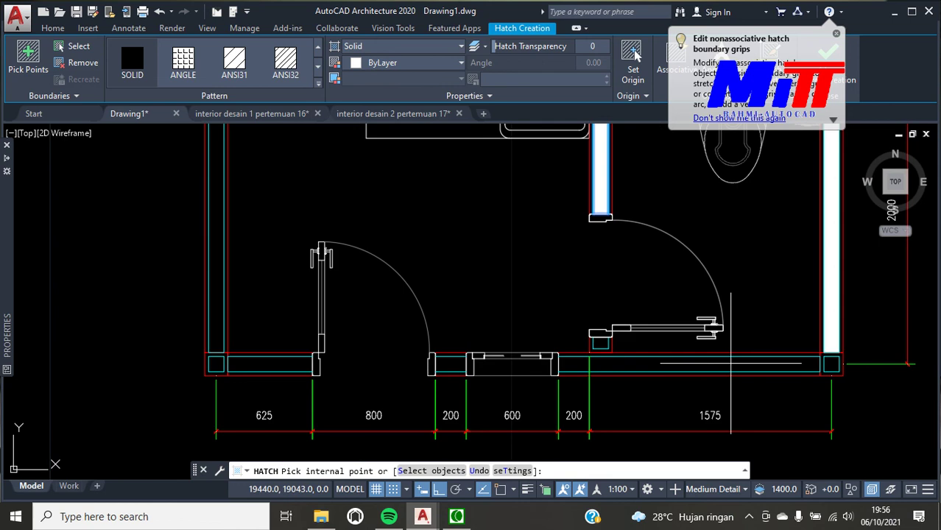
pyautogui.scroll(4, 812, 380)
pyautogui.click(891, 311)
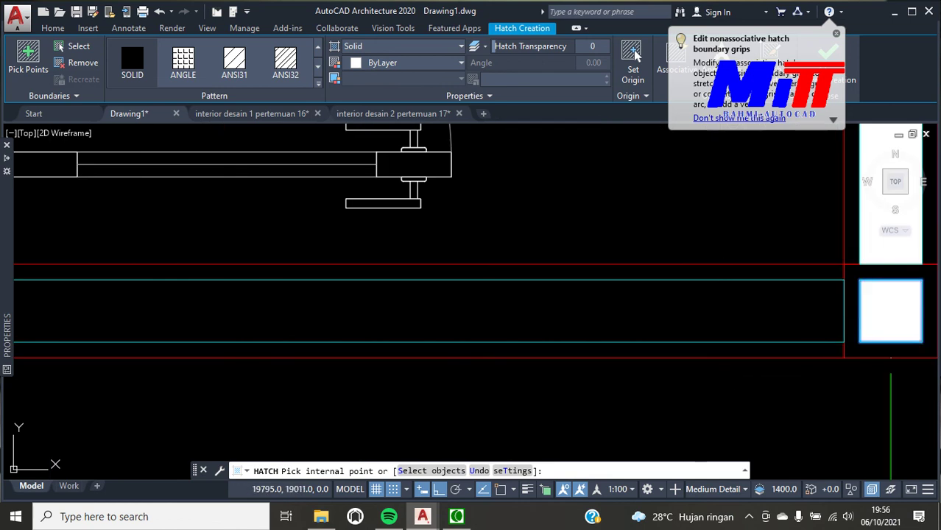
pyautogui.click(717, 315)
pyautogui.press('Escape')
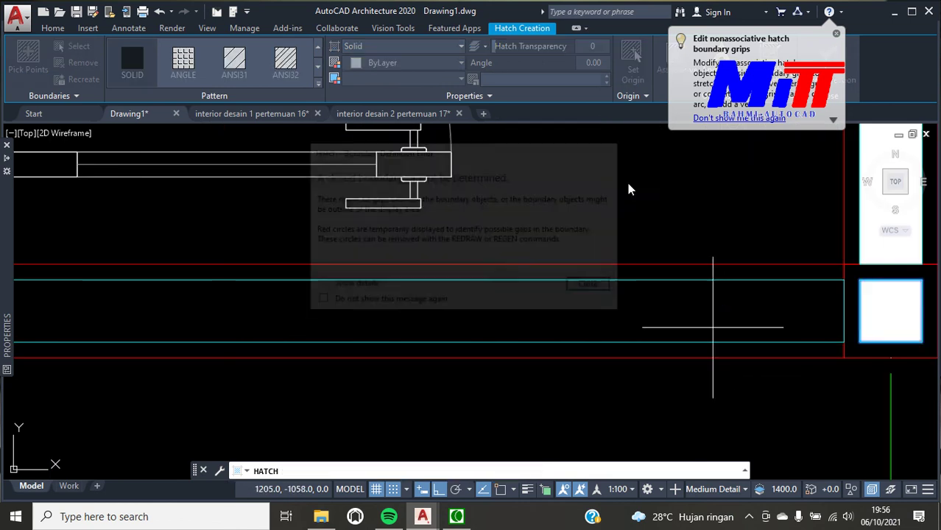
pyautogui.scroll(-3, 627, 184)
pyautogui.scroll(-2, 283, 279)
# Draw a short line closing the wall gap at the corner by the door
pyautogui.press('Return')
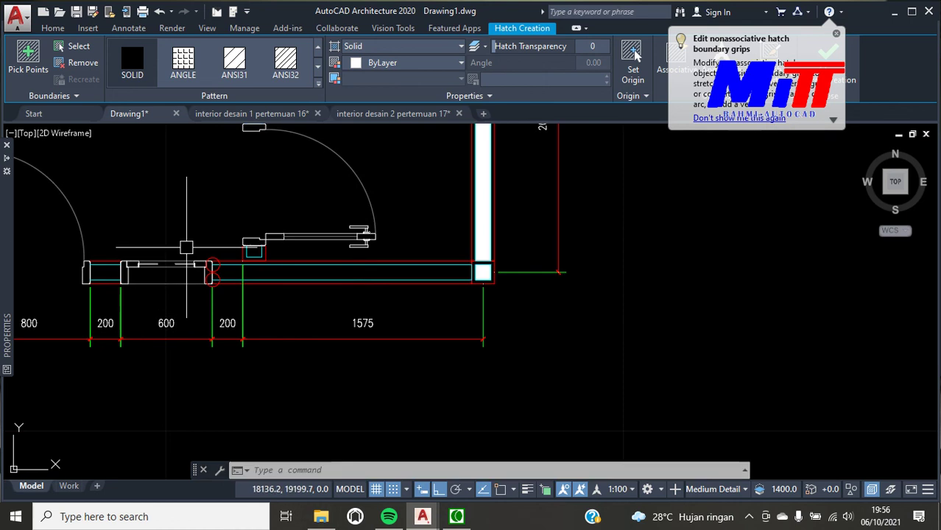
pyautogui.write('l')
pyautogui.press('Return')
pyautogui.scroll(3, 220, 302)
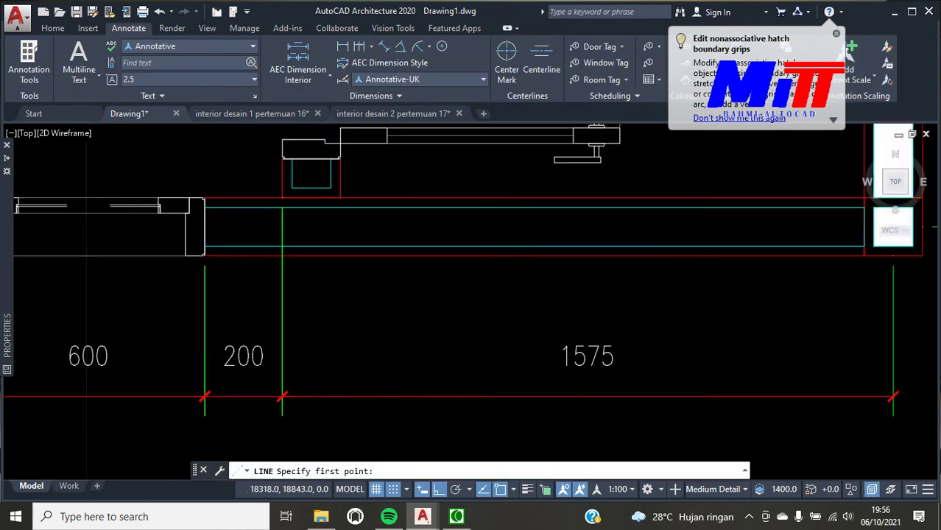
pyautogui.scroll(2, 221, 302)
pyautogui.scroll(2, 221, 302)
pyautogui.scroll(2, 197, 205)
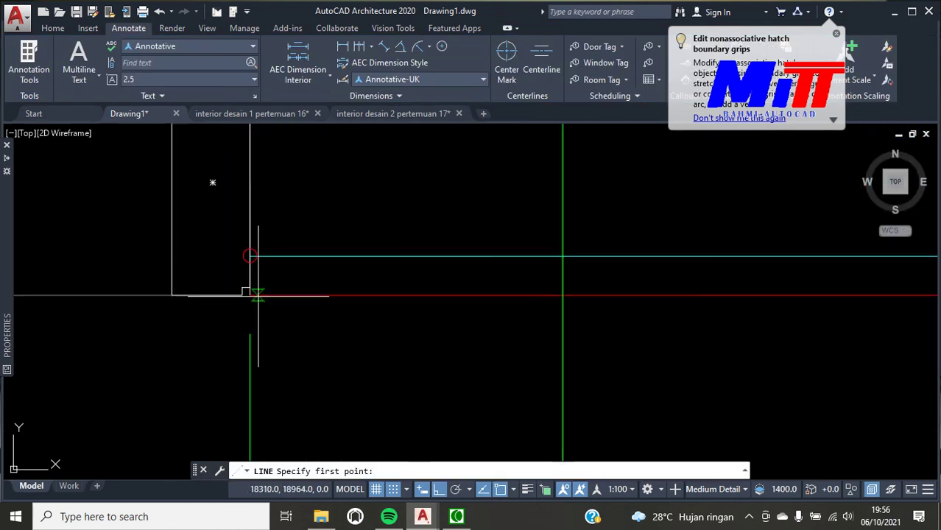
pyautogui.click(249, 294)
pyautogui.scroll(1, 250, 256)
pyautogui.scroll(1, 213, 206)
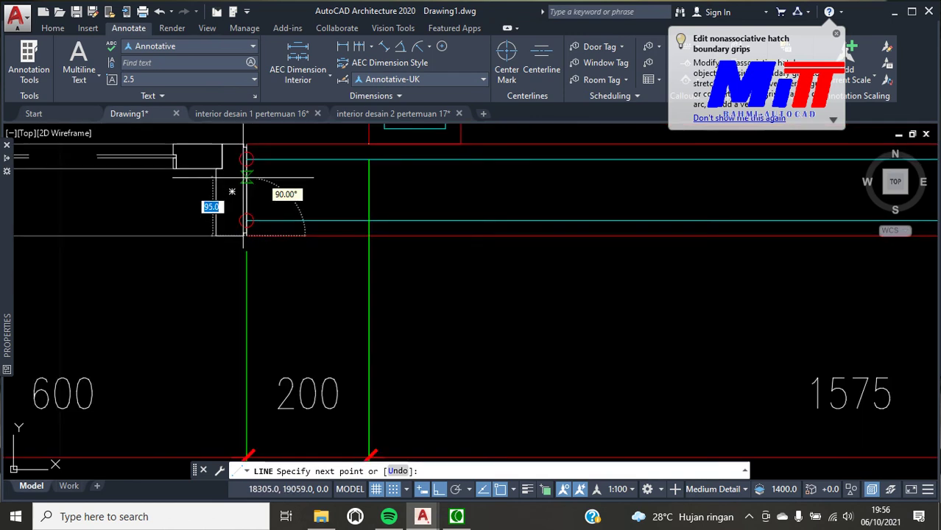
pyautogui.scroll(1, 258, 231)
pyautogui.scroll(1, 273, 288)
pyautogui.click(273, 190)
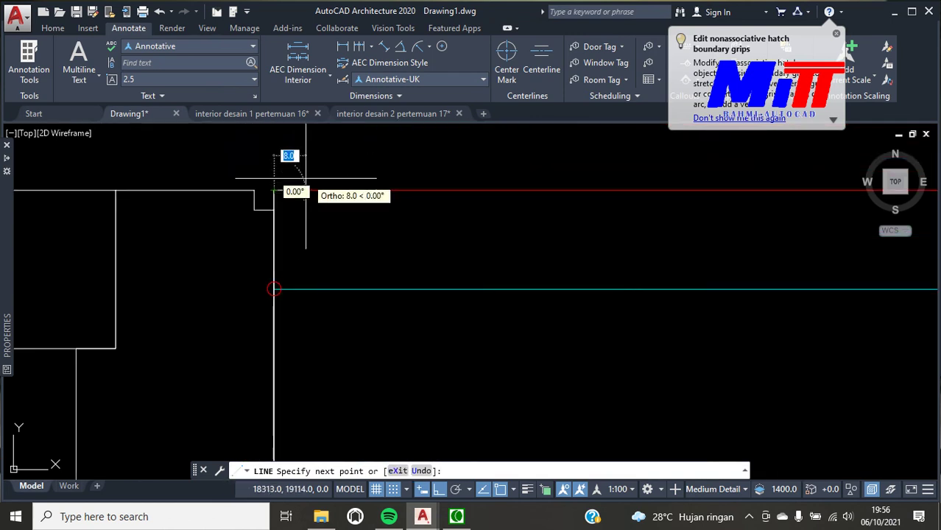
pyautogui.scroll(-2, 294, 193)
pyautogui.press('Return')
# Draw two vertical lines sealing the remaining open wall ends at both columns
pyautogui.scroll(-3, 360, 220)
pyautogui.scroll(-2, 310, 214)
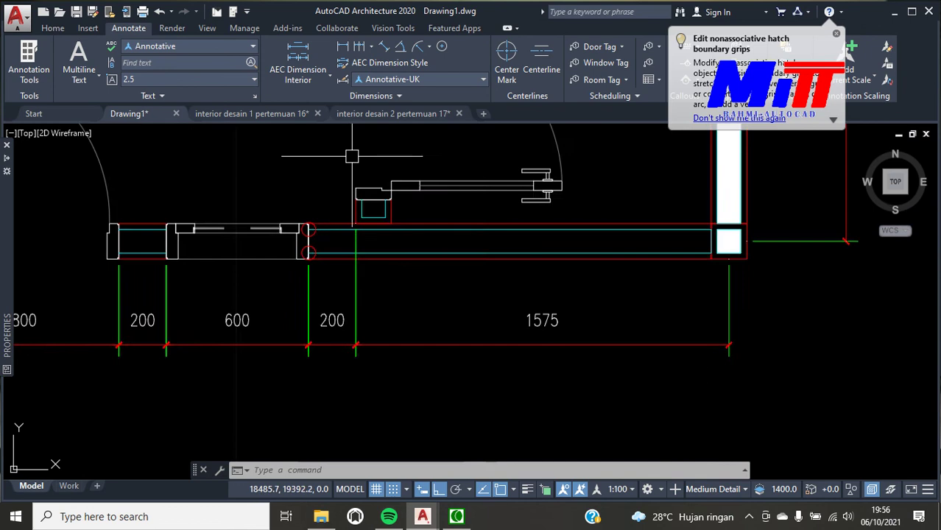
pyautogui.scroll(4, 111, 255)
pyautogui.scroll(-3, 194, 309)
pyautogui.scroll(2, 213, 248)
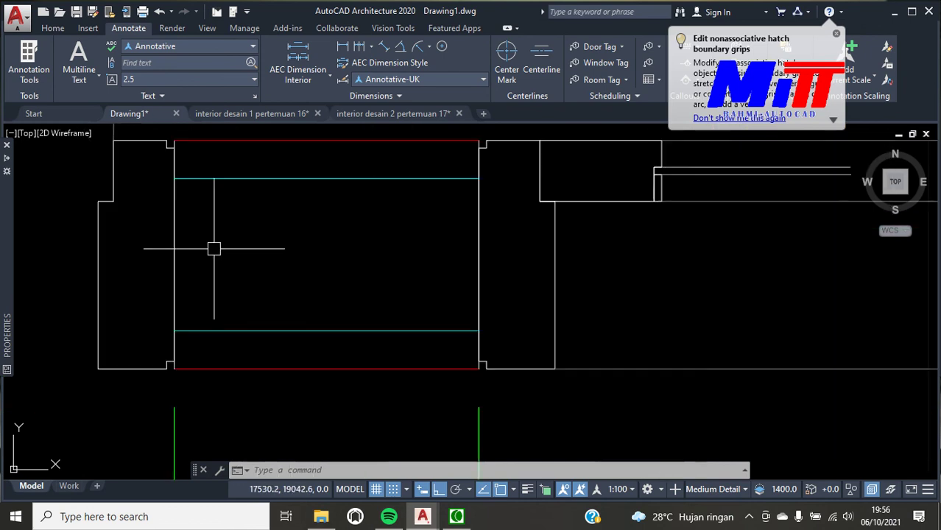
pyautogui.write('l')
pyautogui.press('Return')
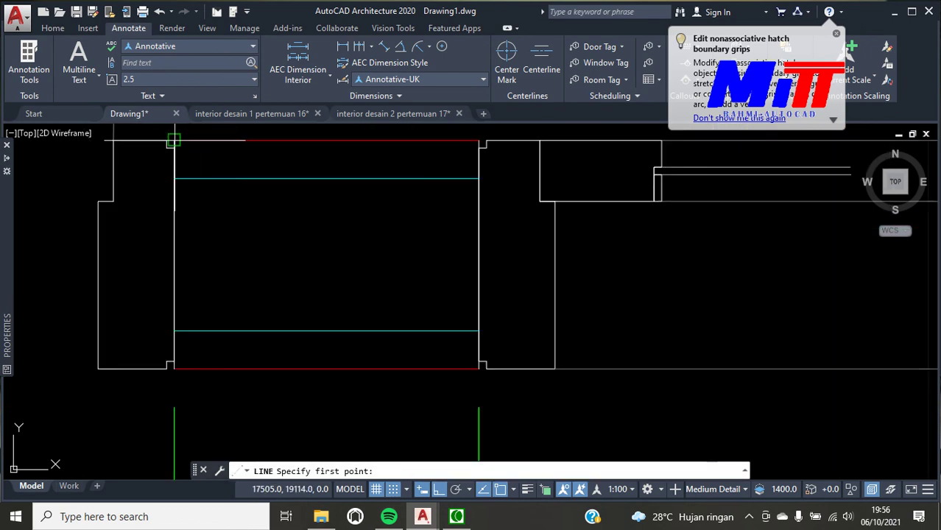
pyautogui.click(174, 160)
pyautogui.click(174, 368)
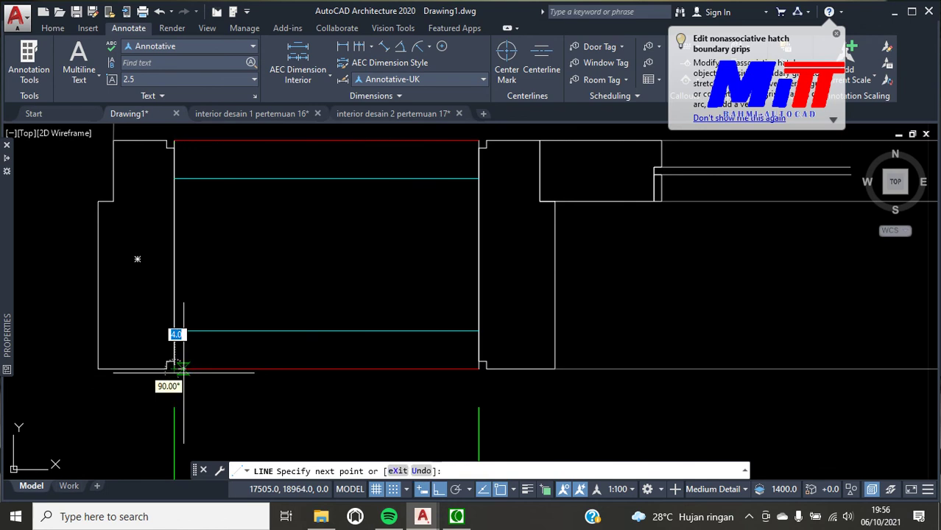
pyautogui.press('Return')
pyautogui.press('Return')
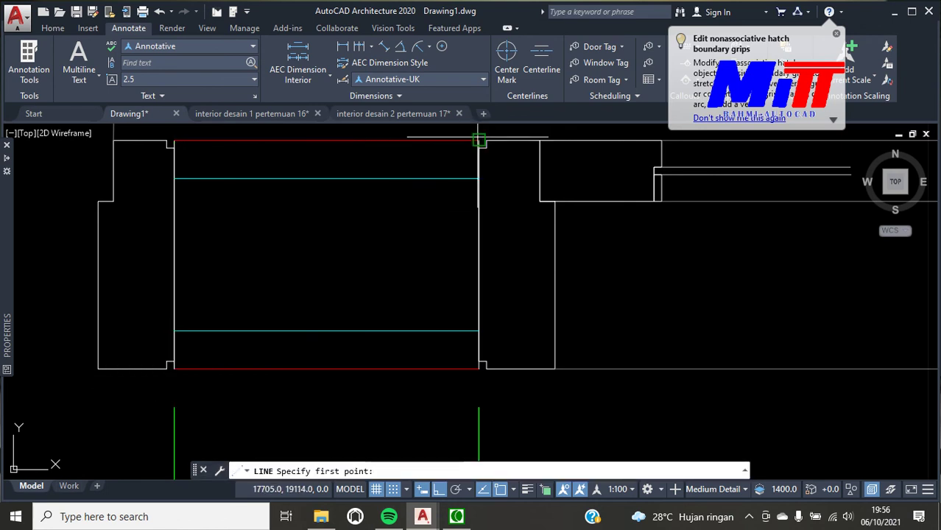
pyautogui.click(478, 140)
pyautogui.click(478, 368)
pyautogui.press('Return')
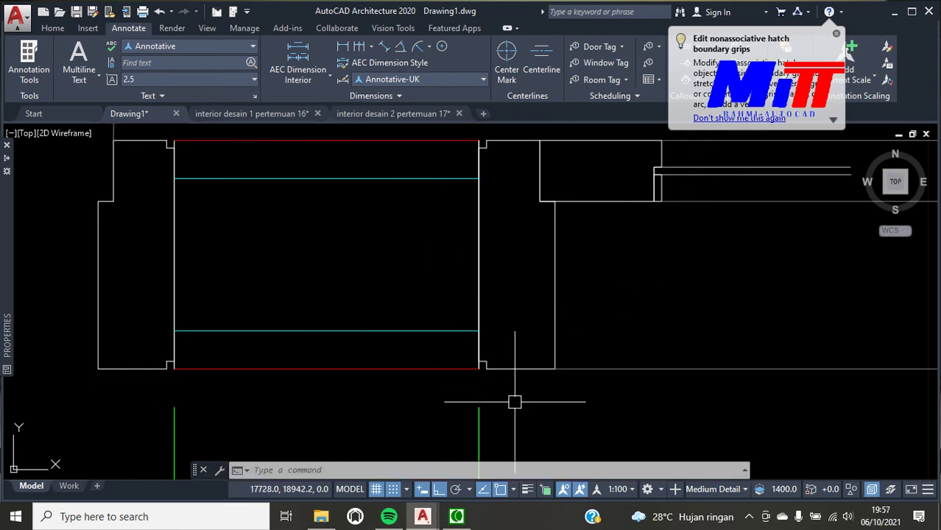
pyautogui.write('h')
pyautogui.press('Return')
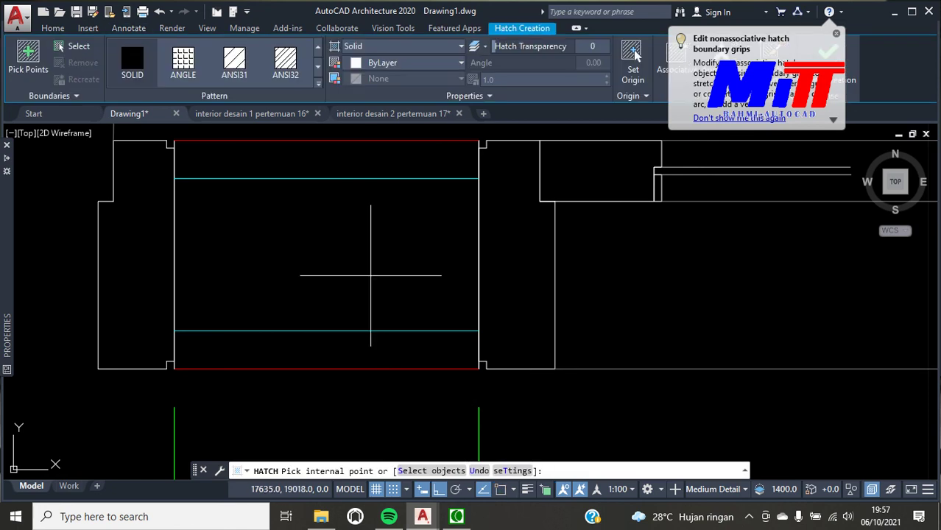
# Fill the closed wall section and the wall gap beside the 200 bay with solid white
pyautogui.scroll(-2, 264, 271)
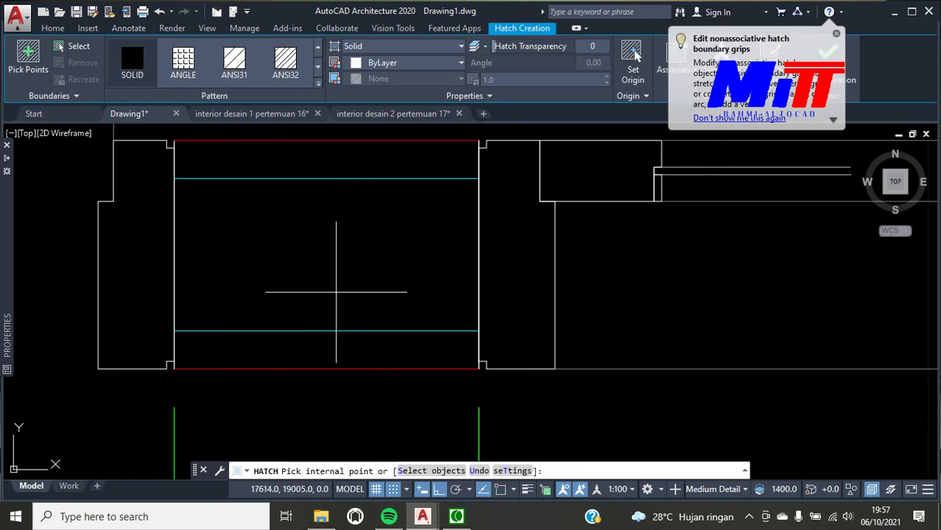
pyautogui.click(300, 275)
pyautogui.scroll(-3, 472, 294)
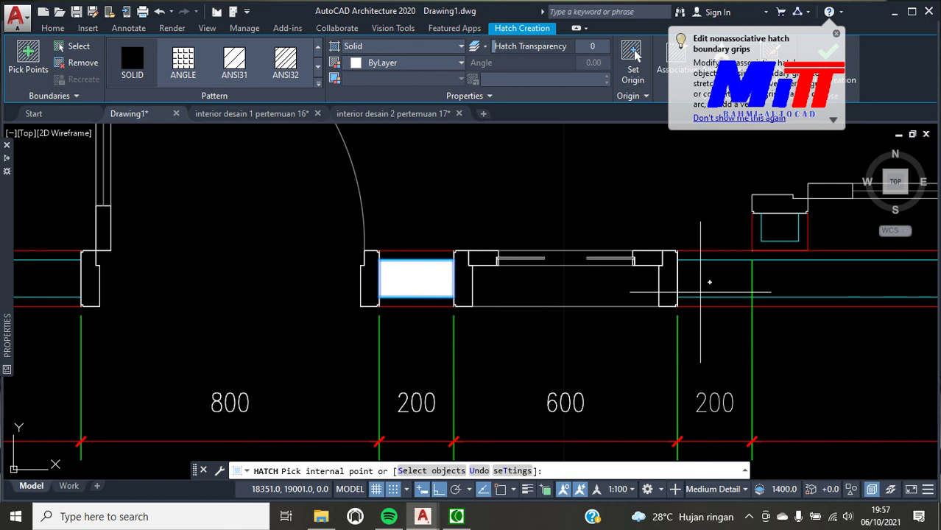
pyautogui.click(732, 281)
pyautogui.scroll(-2, 560, 317)
pyautogui.scroll(-2, 555, 326)
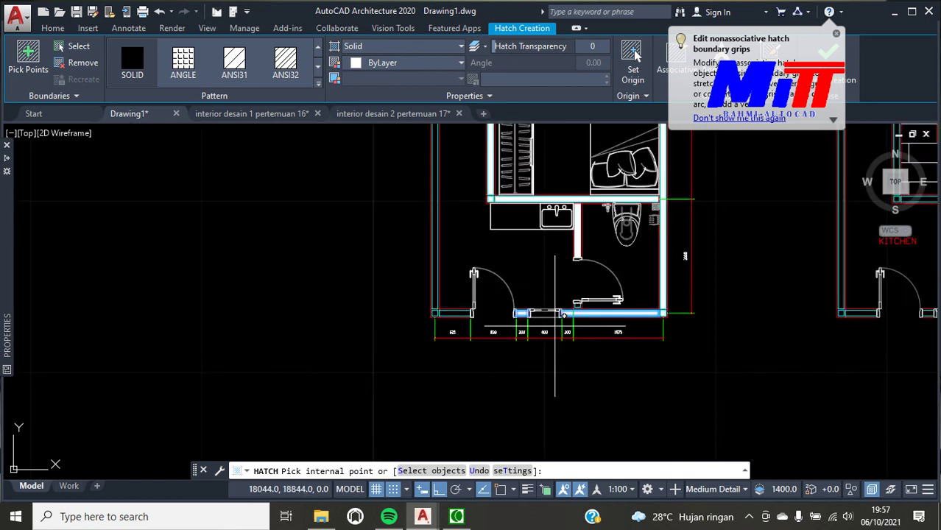
pyautogui.scroll(2, 555, 326)
pyautogui.scroll(4, 622, 304)
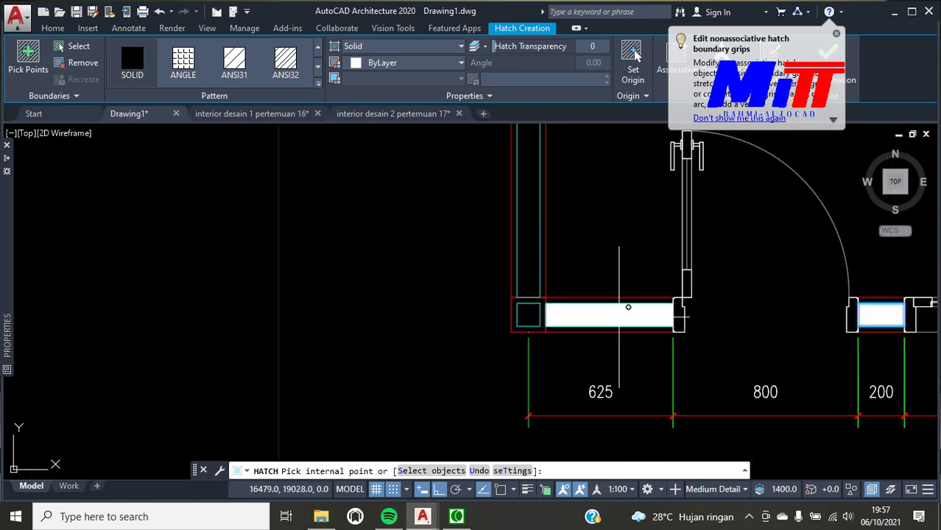
# Fill the 625 wall bay, the small corner square and the vertical strip above it, then commit
pyautogui.click(611, 316)
pyautogui.scroll(4, 527, 314)
pyautogui.click(524, 313)
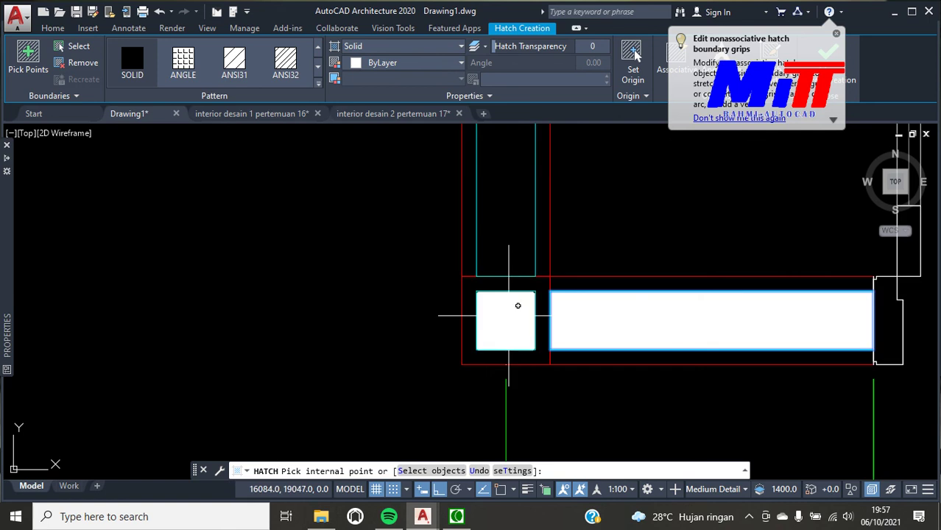
pyautogui.click(502, 217)
pyautogui.scroll(-3, 452, 361)
pyautogui.scroll(-5, 452, 361)
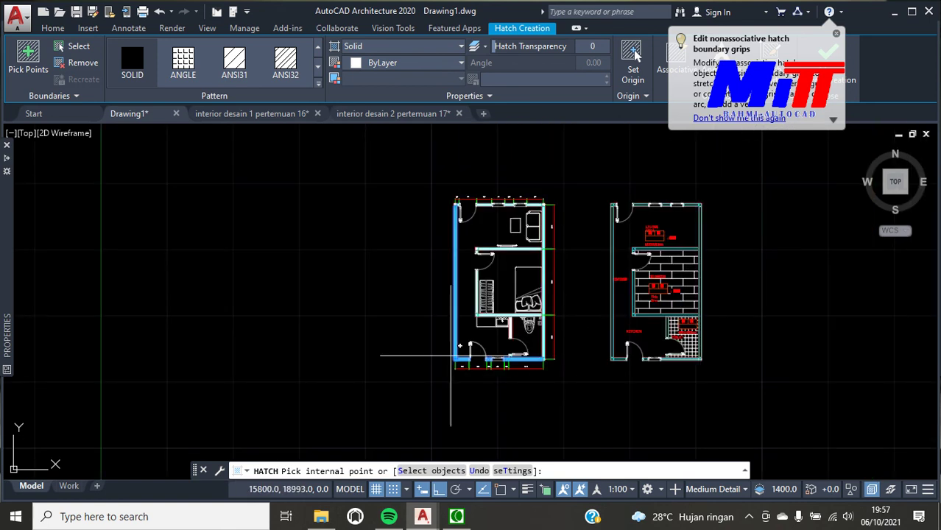
pyautogui.scroll(5, 520, 218)
pyautogui.scroll(2, 505, 258)
pyautogui.press('Return')
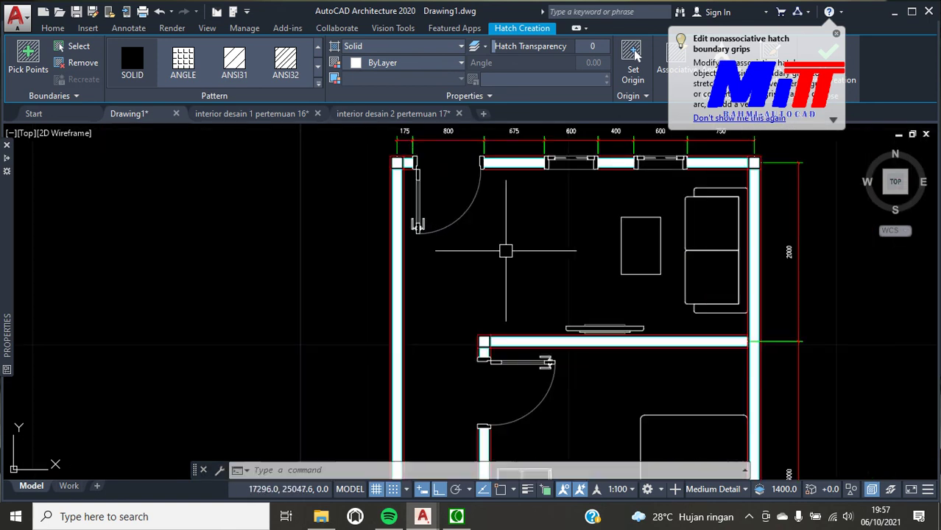
pyautogui.scroll(-4, 491, 248)
pyautogui.scroll(1, 492, 247)
pyautogui.scroll(-3, 581, 272)
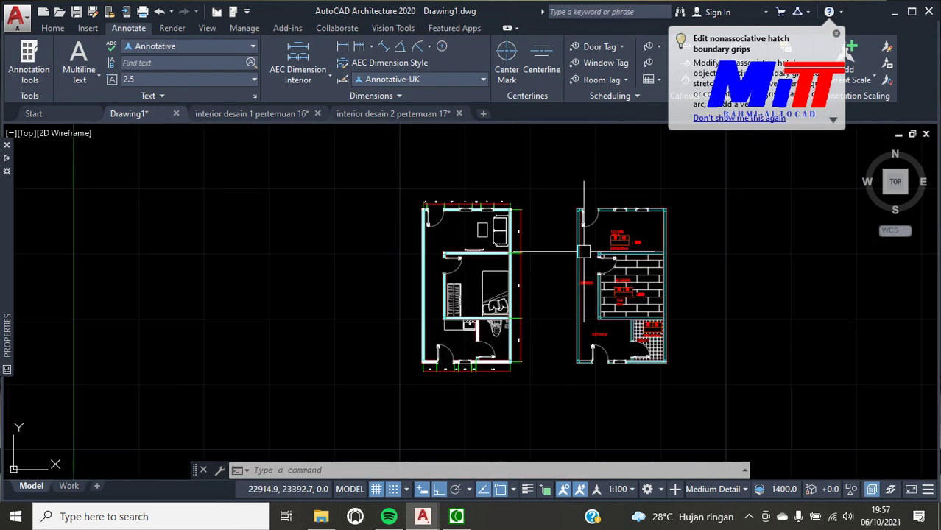
pyautogui.scroll(7, 589, 251)
pyautogui.write('h')
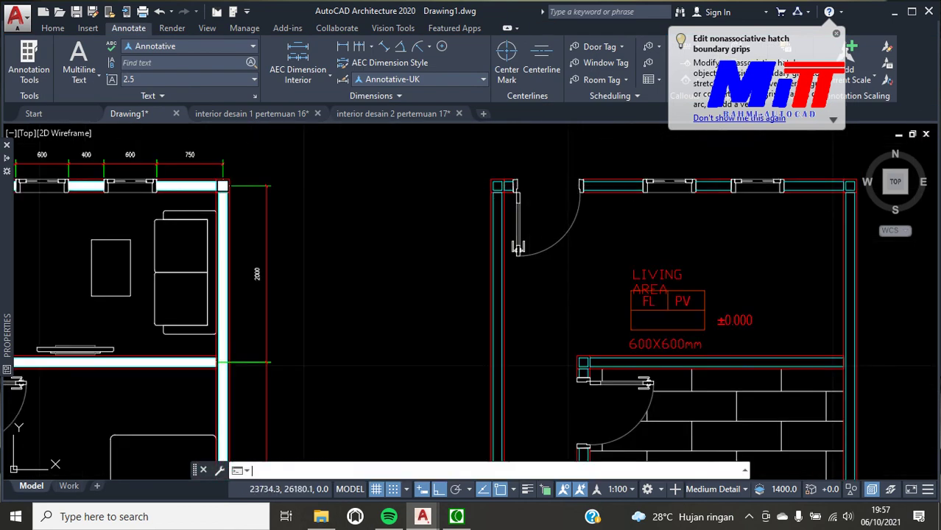
pyautogui.press('Return')
pyautogui.scroll(3, 545, 173)
# Fill the two small door-jamb squares and the jamb strip below them solid white
pyautogui.scroll(3, 515, 221)
pyautogui.click(388, 196)
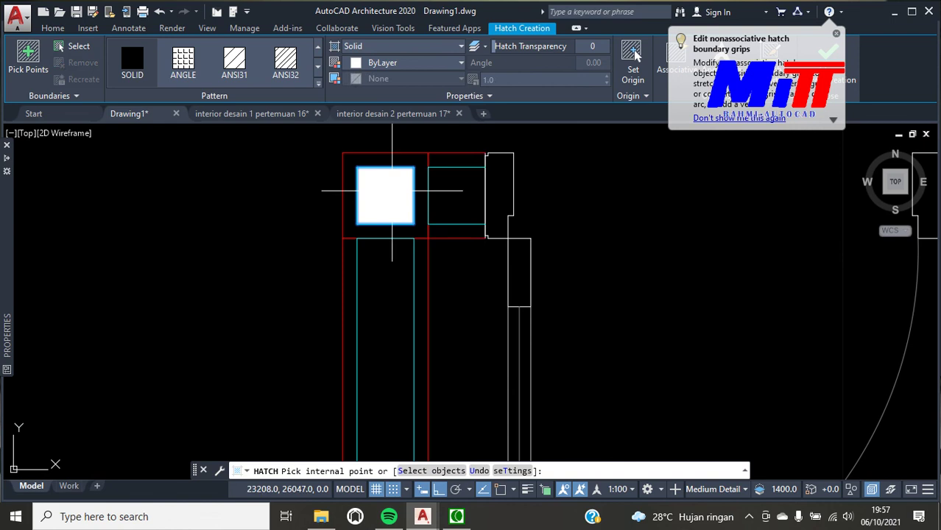
pyautogui.click(471, 193)
pyautogui.scroll(-2, 412, 208)
pyautogui.click(394, 269)
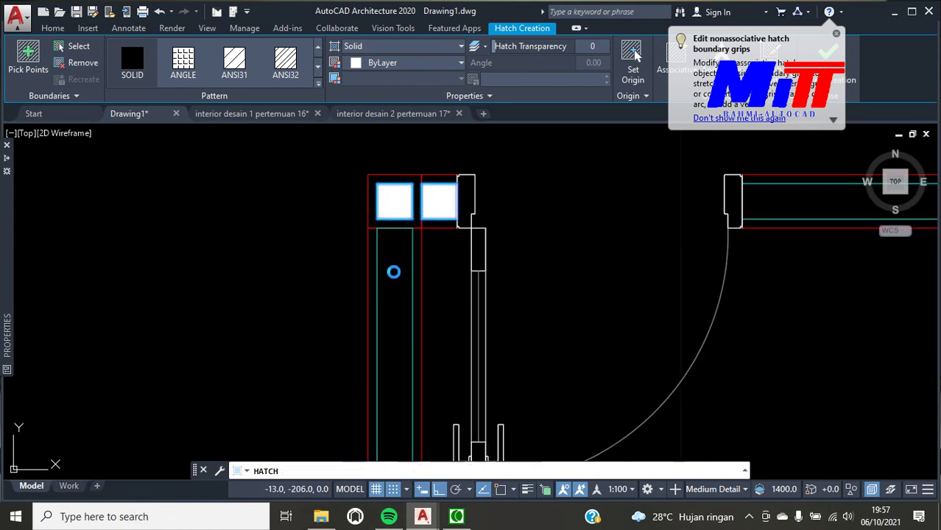
pyautogui.scroll(-3, 552, 169)
pyautogui.scroll(2, 712, 184)
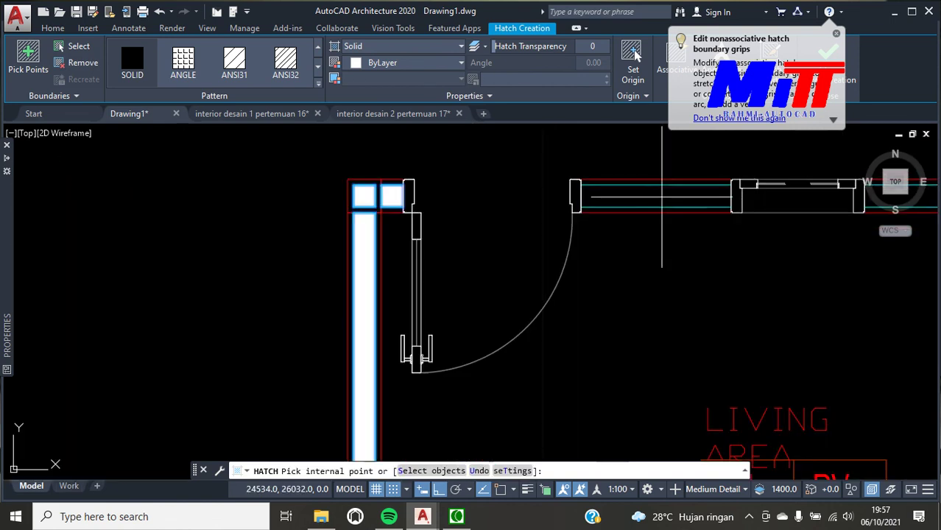
# Fill the wall strip right of the door and the strip between the windows
pyautogui.click(625, 206)
pyautogui.click(614, 151)
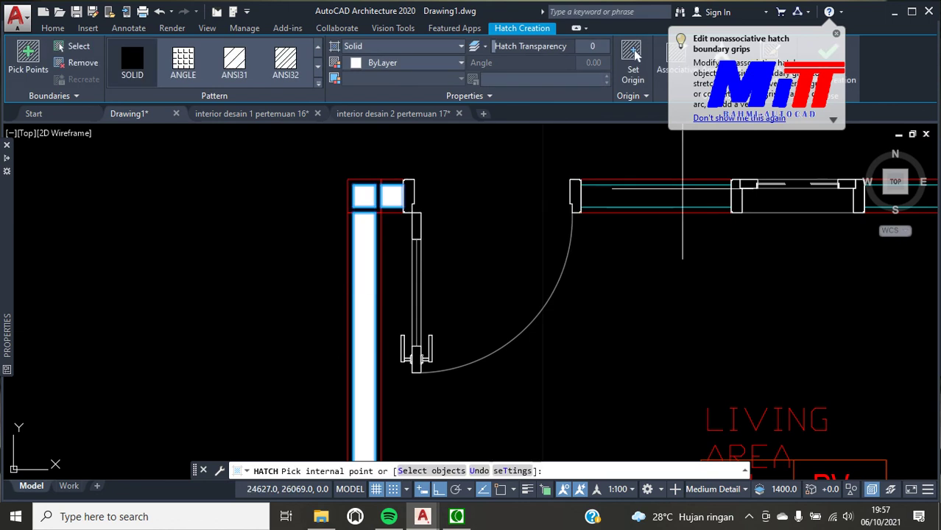
pyautogui.click(626, 193)
pyautogui.scroll(-2, 566, 248)
pyautogui.scroll(3, 785, 210)
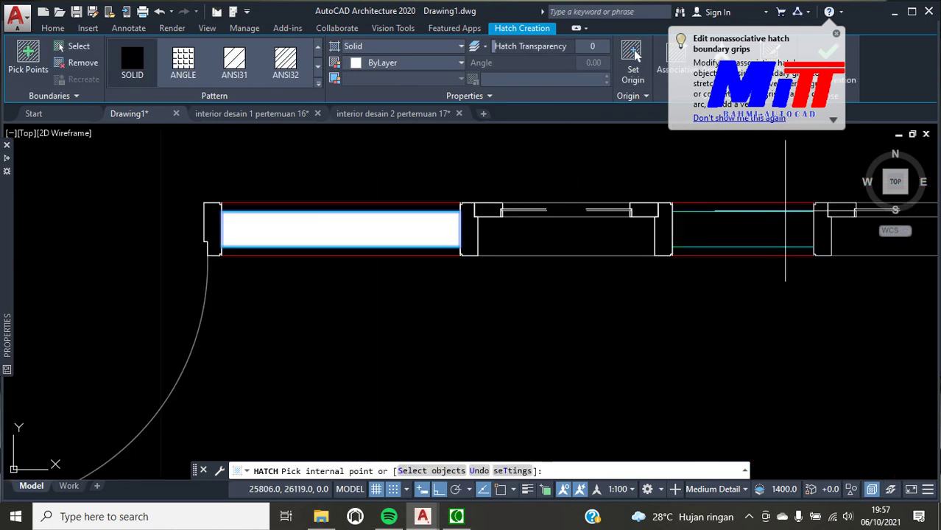
pyautogui.click(754, 232)
pyautogui.scroll(-3, 615, 210)
pyautogui.scroll(3, 808, 198)
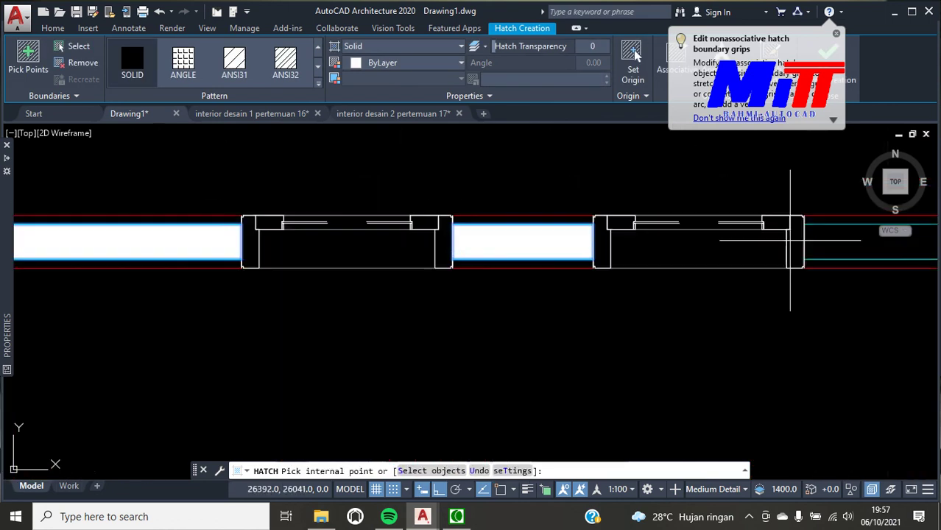
pyautogui.scroll(-3, 698, 245)
pyautogui.scroll(3, 697, 245)
# Fill the long wall strip near the corner and the small corner square
pyautogui.click(733, 245)
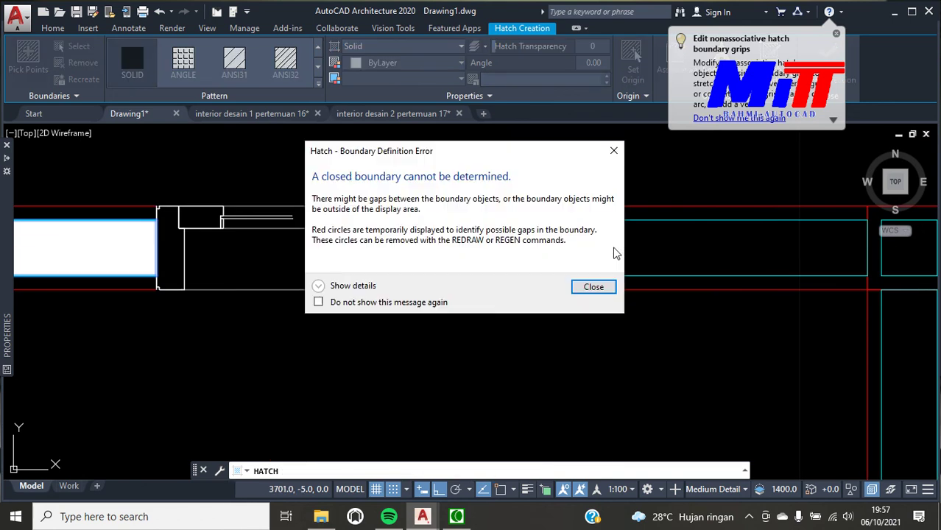
pyautogui.click(613, 151)
pyautogui.scroll(-2, 556, 221)
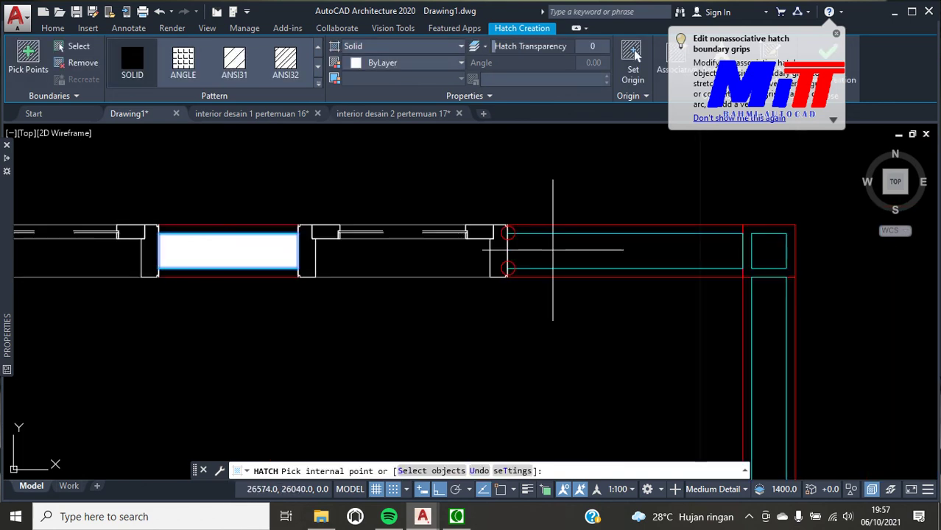
pyautogui.click(563, 254)
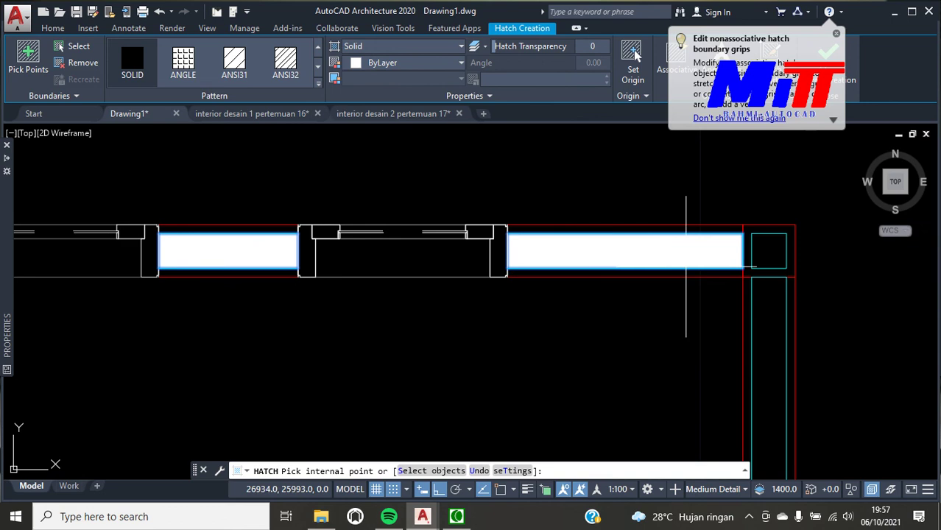
pyautogui.click(769, 254)
pyautogui.scroll(-2, 773, 317)
pyautogui.scroll(-2, 736, 228)
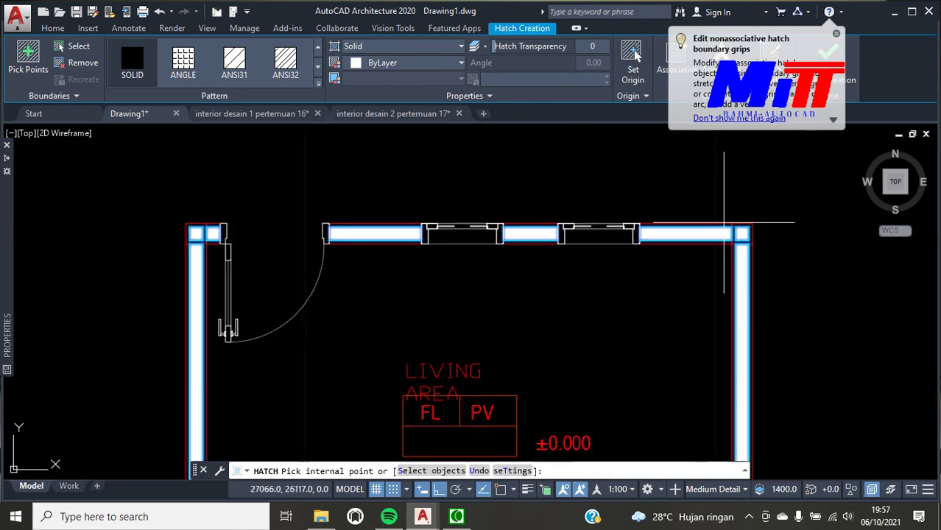
pyautogui.scroll(-2, 682, 357)
pyautogui.scroll(5, 679, 354)
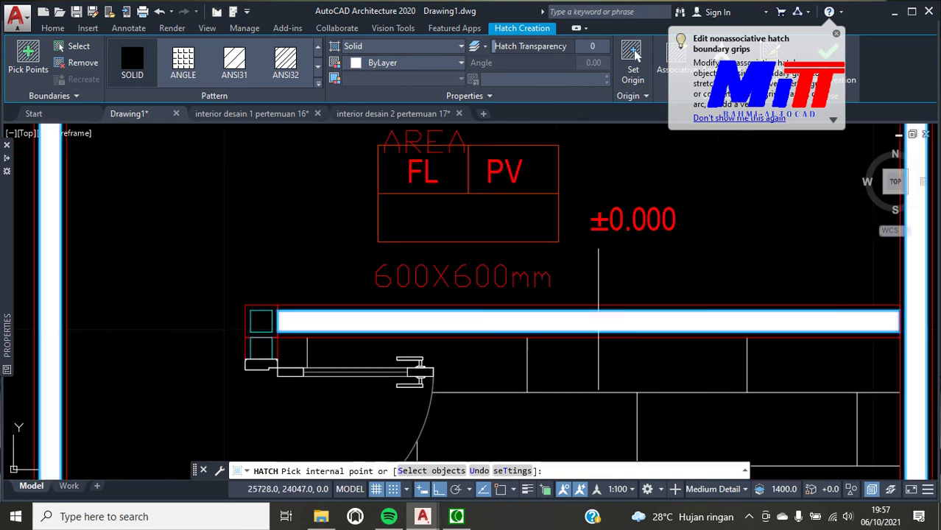
pyautogui.scroll(3, 232, 337)
# Fill the two small squares beside the long wall solid white
pyautogui.click(357, 311)
pyautogui.click(358, 383)
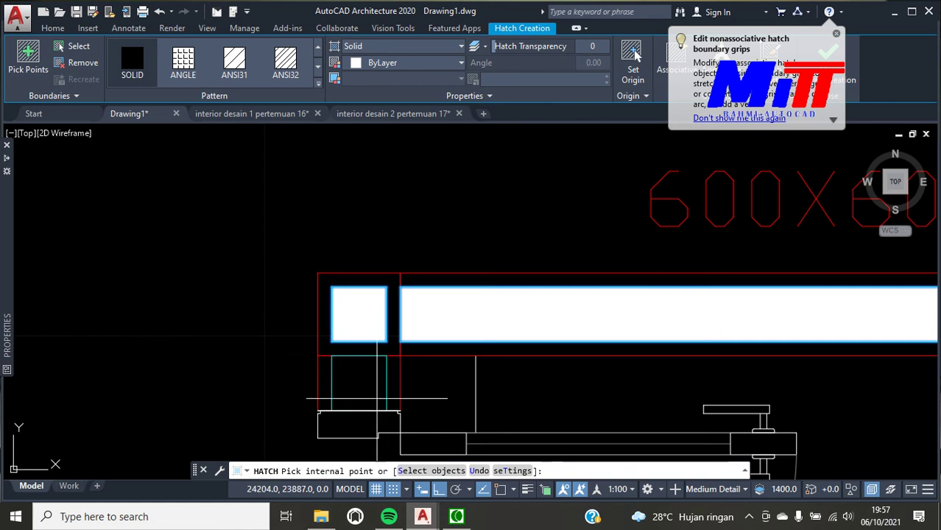
pyautogui.scroll(-3, 417, 298)
pyautogui.scroll(-4, 358, 313)
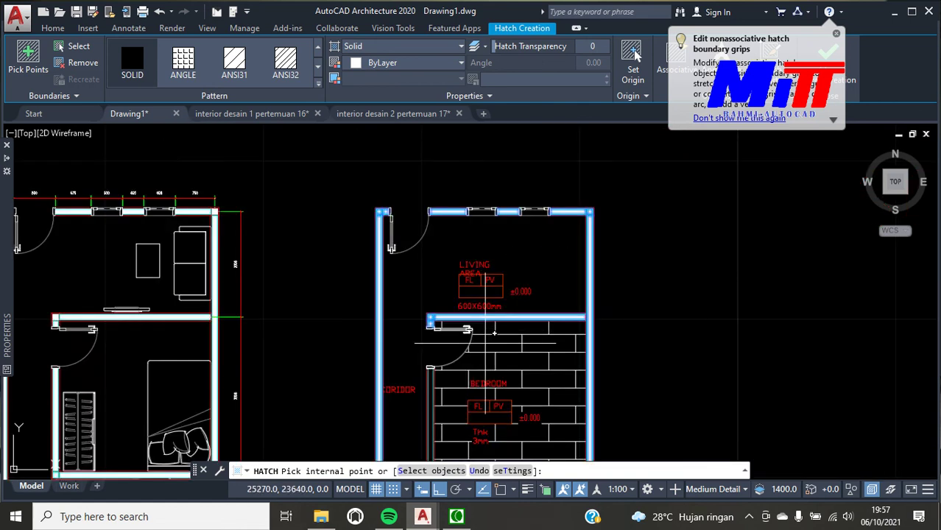
pyautogui.scroll(5, 412, 331)
pyautogui.scroll(2, 399, 346)
pyautogui.scroll(-5, 441, 255)
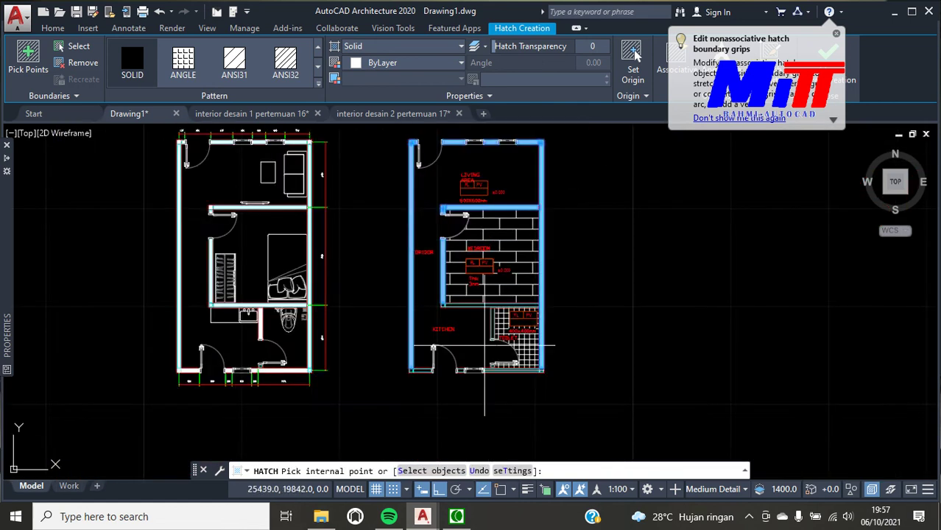
pyautogui.scroll(5, 421, 321)
pyautogui.scroll(4, 305, 313)
# Fill the column section and its adjoining wall section solid white
pyautogui.click(254, 309)
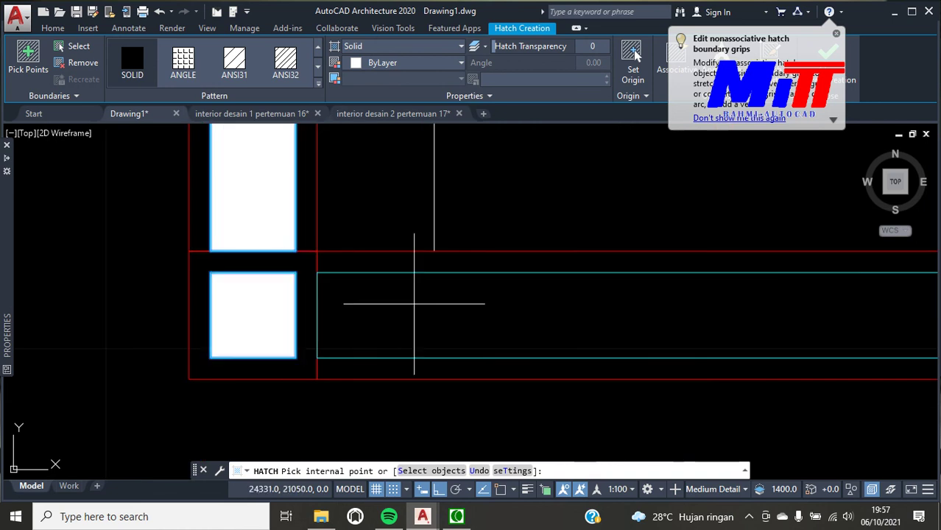
pyautogui.click(413, 304)
pyautogui.scroll(-4, 320, 317)
pyautogui.scroll(-2, 321, 316)
pyautogui.scroll(-2, 346, 324)
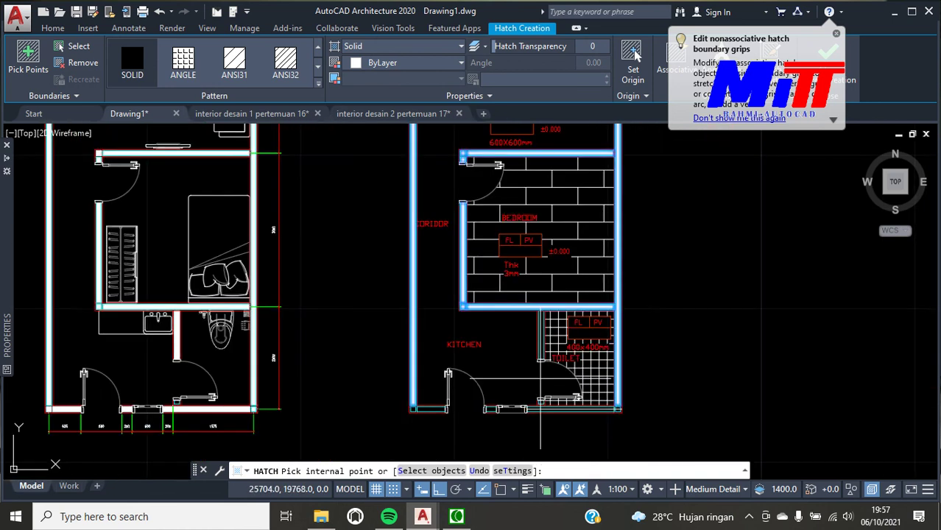
pyautogui.scroll(5, 535, 376)
pyautogui.scroll(3, 565, 410)
# Attempt to fill the wall beside the door twice; both fail with a boundary gap error
pyautogui.click(561, 400)
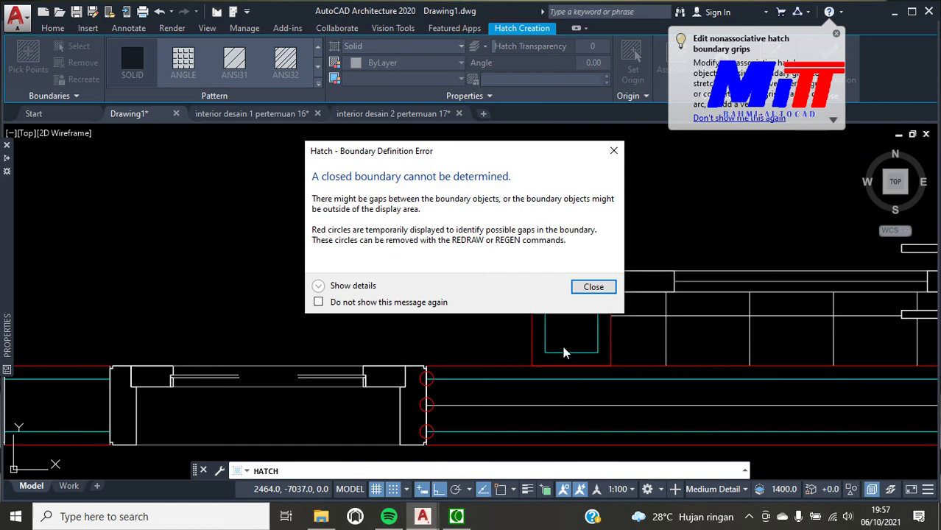
pyautogui.click(589, 288)
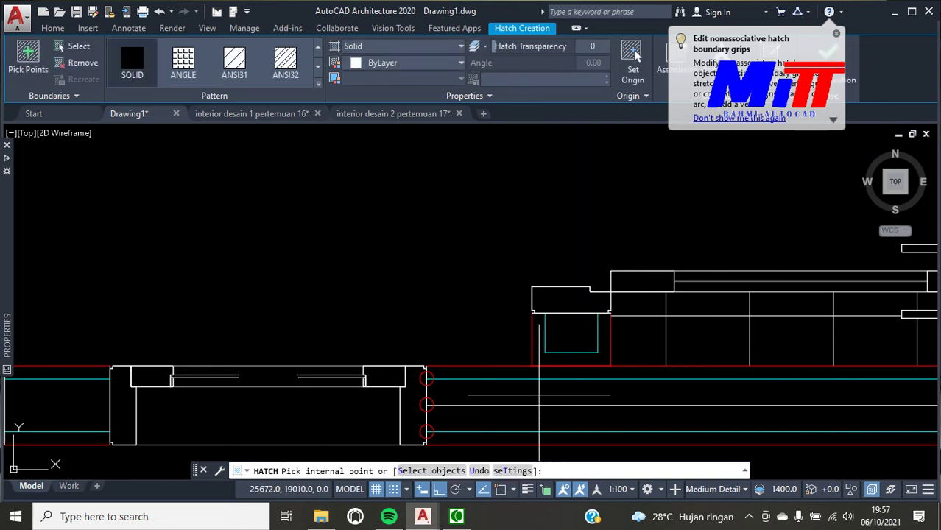
pyautogui.click(547, 396)
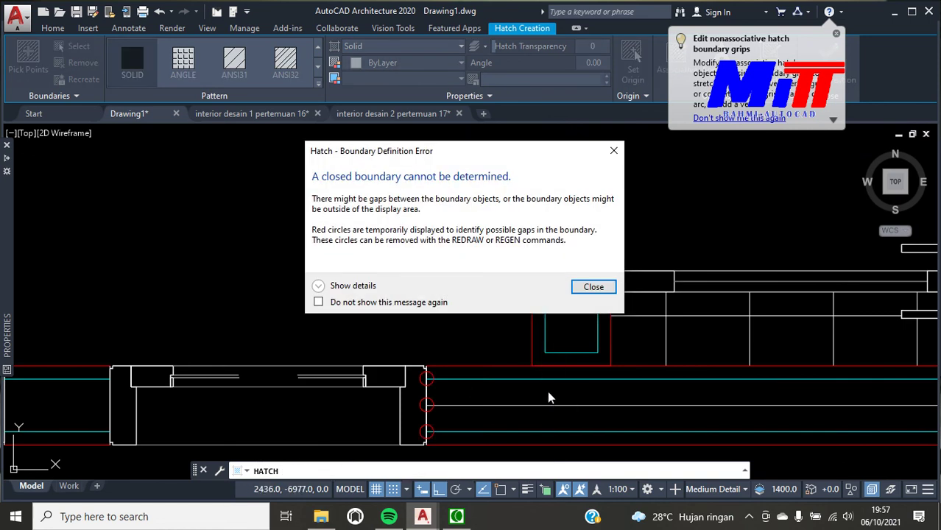
pyautogui.click(615, 148)
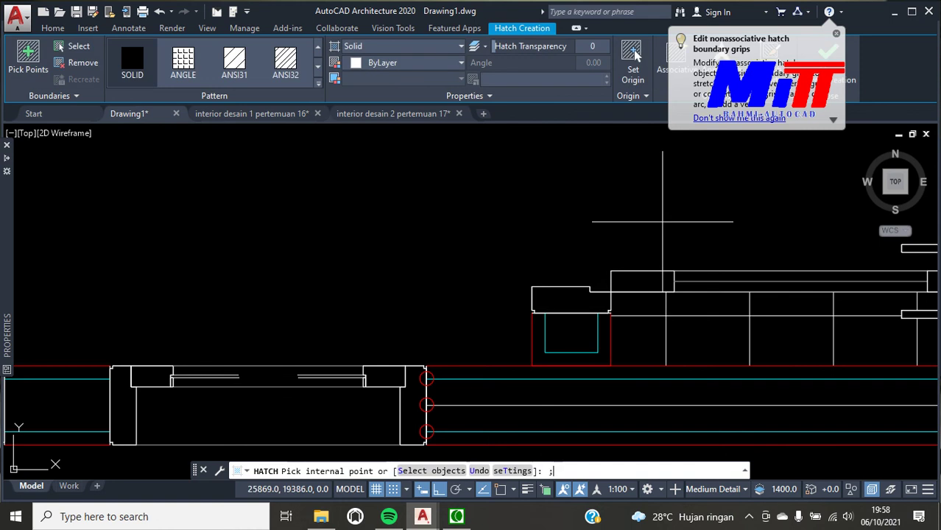
# Draw a short line closing the gap at the wall end
pyautogui.press('Escape')
pyautogui.write('l')
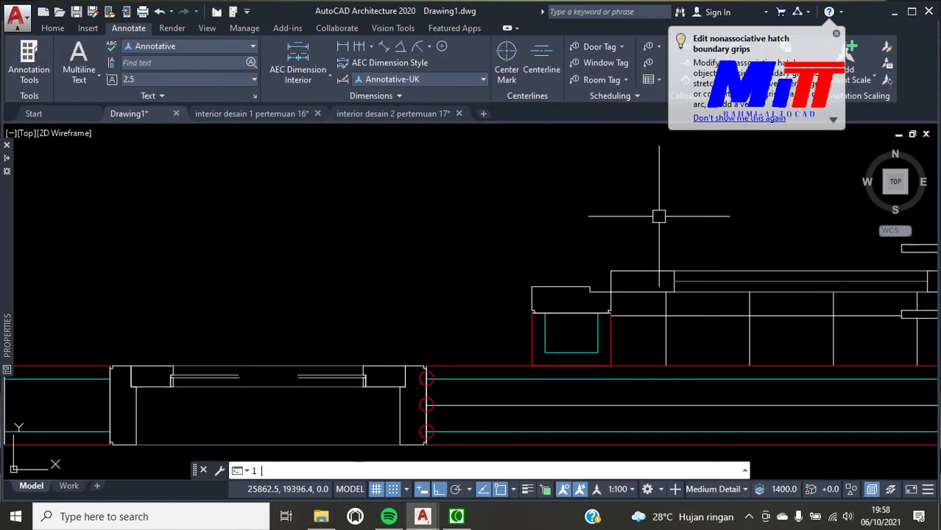
pyautogui.press('Return')
pyautogui.scroll(3, 433, 430)
pyautogui.click(418, 273)
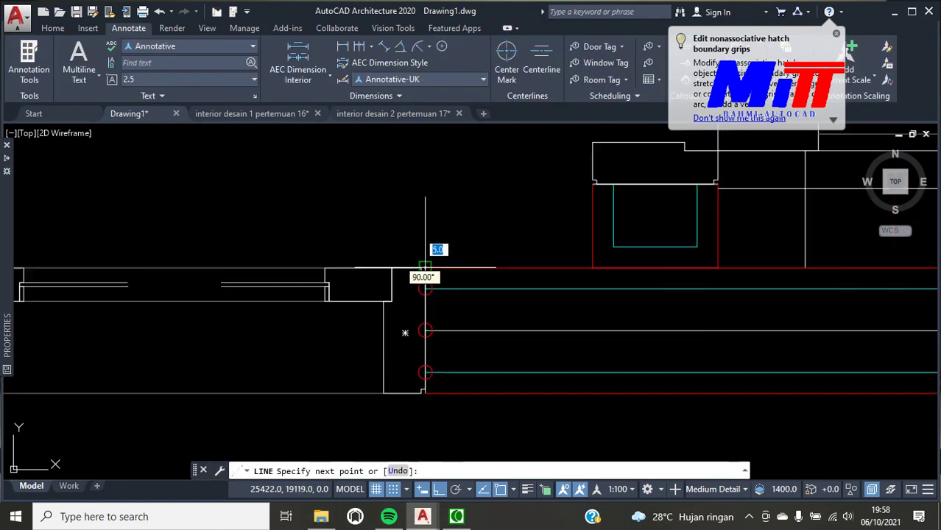
pyautogui.moveTo(420, 276); pyautogui.dragTo(423, 381, button='middle')
pyautogui.press('Escape')
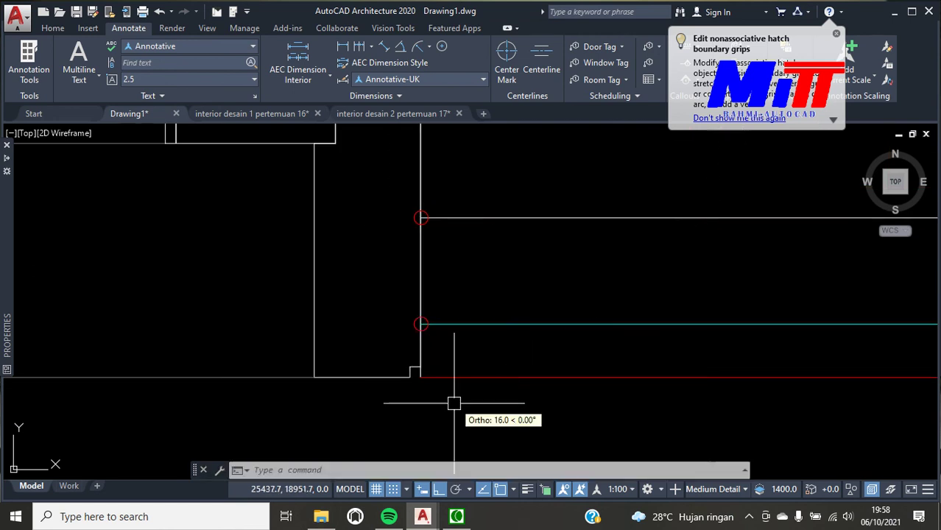
pyautogui.write('h')
# Fill the long horizontal wall band and small end rectangle solid white
pyautogui.press('Return')
pyautogui.scroll(-2, 431, 319)
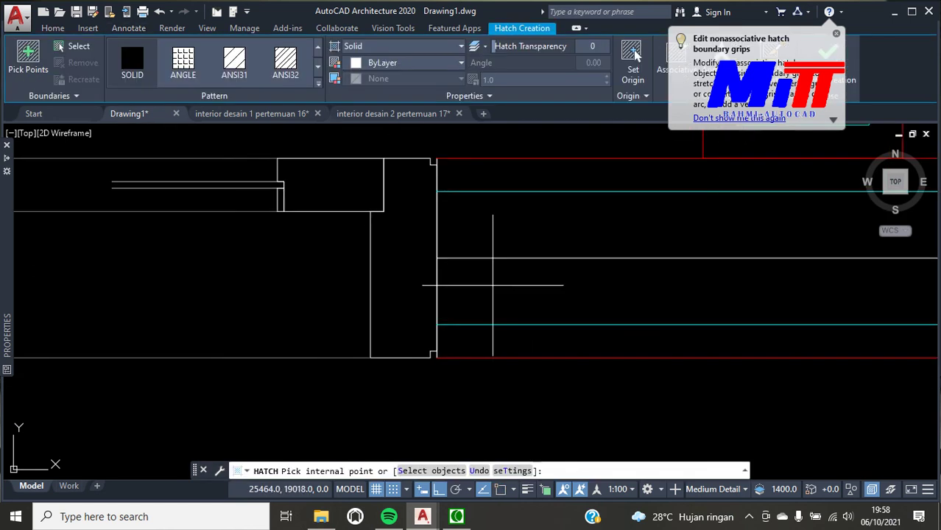
pyautogui.click(562, 214)
pyautogui.scroll(-2, 467, 282)
pyautogui.scroll(2, 868, 280)
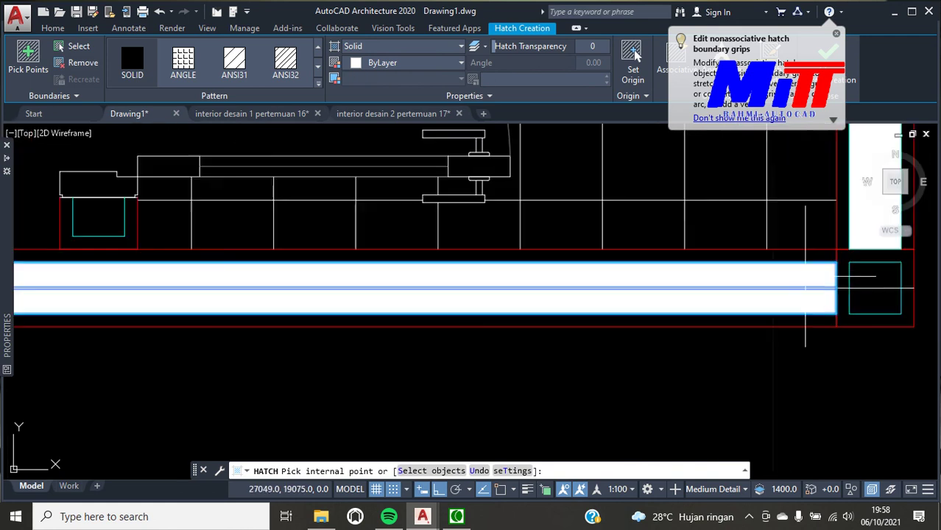
pyautogui.scroll(2, 905, 275)
pyautogui.click(904, 274)
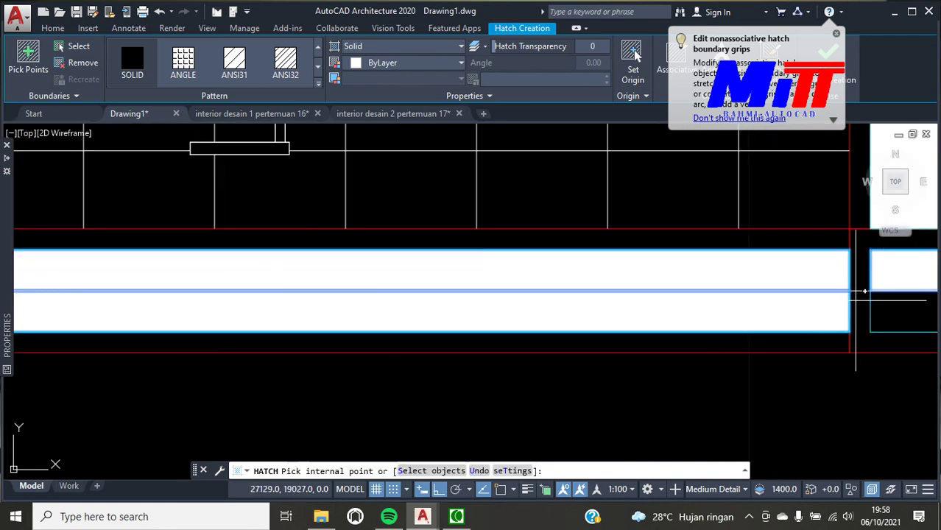
pyautogui.scroll(-3, 867, 305)
pyautogui.press('Return')
pyautogui.scroll(3, 867, 305)
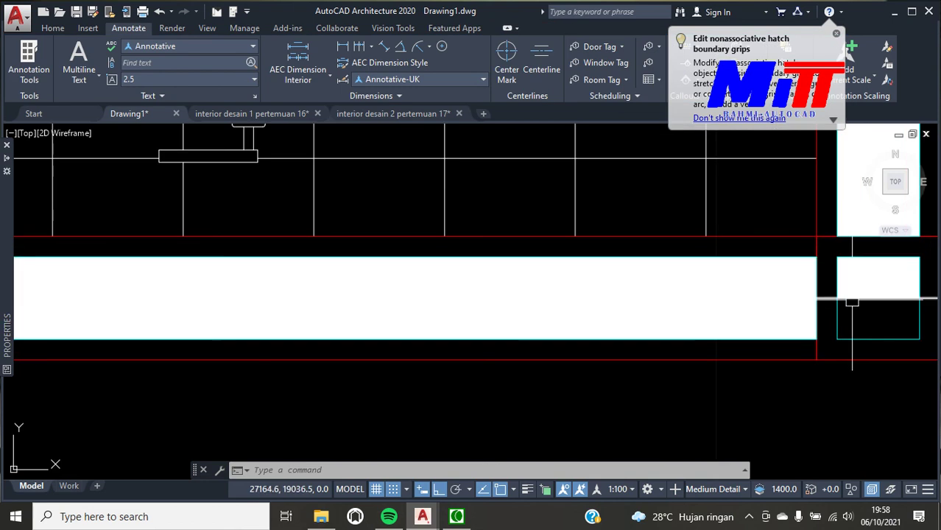
# Fill the corner column square solid white after the left wall section fails to fill
pyautogui.write('h')
pyautogui.press('Return')
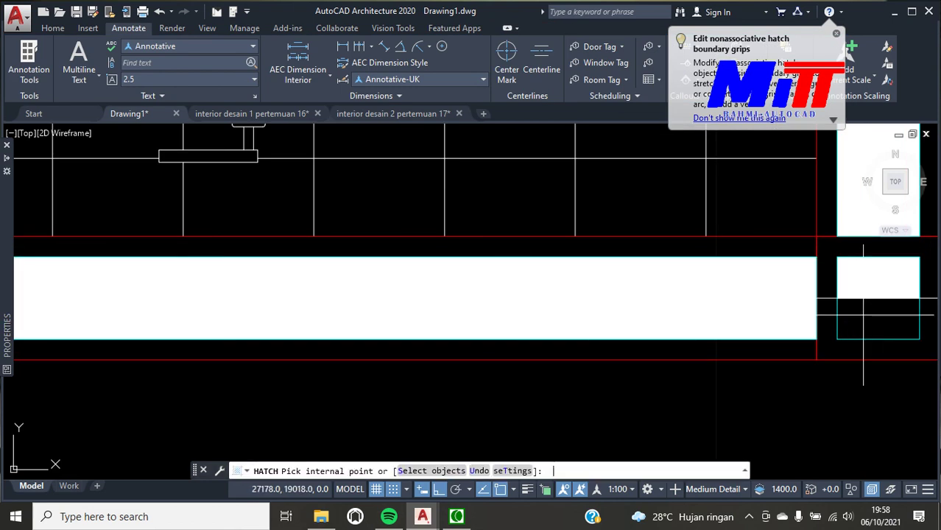
pyautogui.scroll(-4, 875, 318)
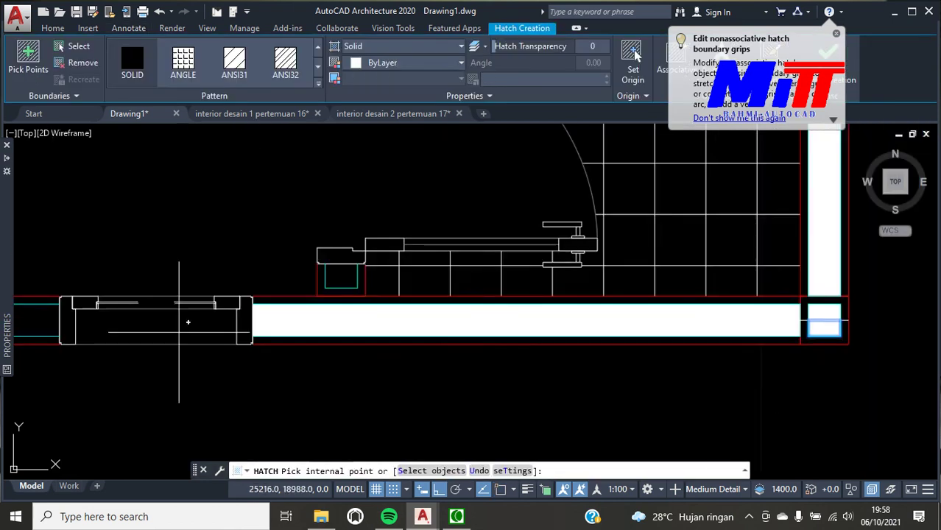
pyautogui.scroll(4, 188, 321)
pyautogui.scroll(-2, 147, 324)
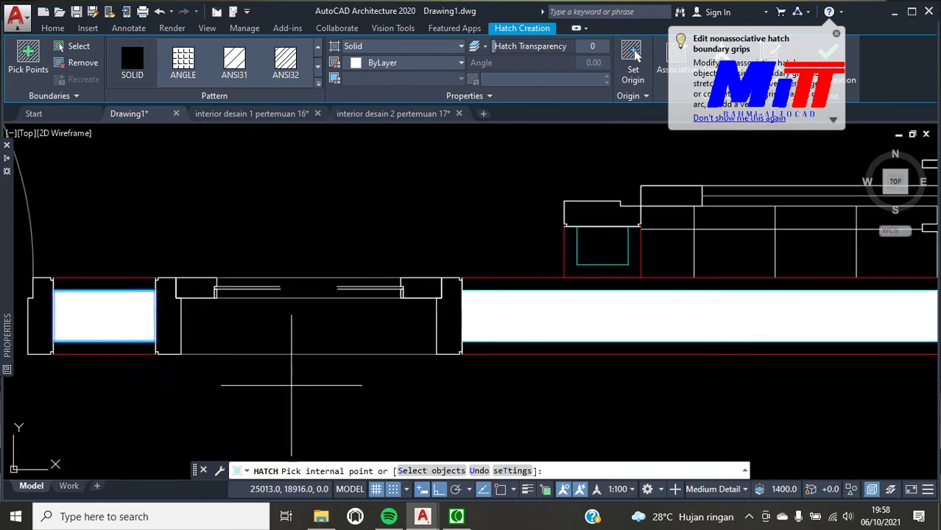
pyautogui.scroll(-3, 291, 384)
pyautogui.scroll(3, 262, 367)
pyautogui.click(205, 403)
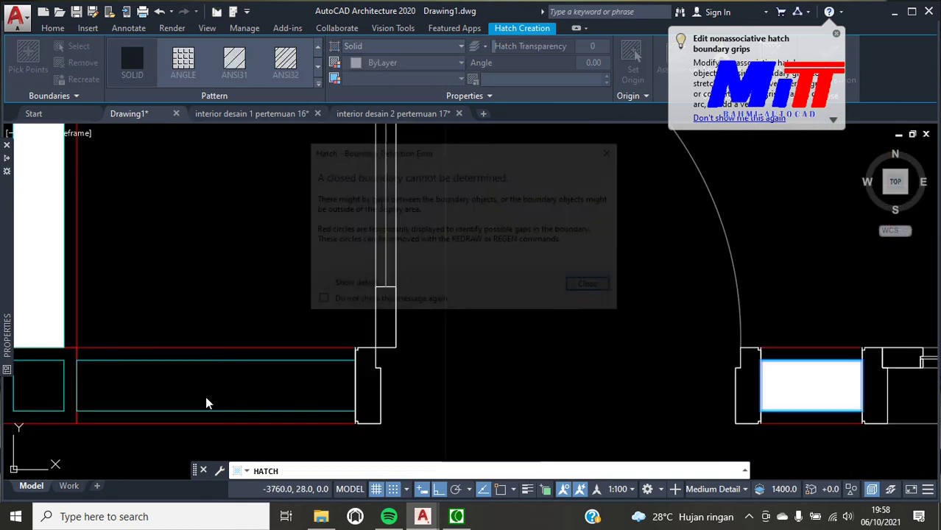
pyautogui.click(593, 287)
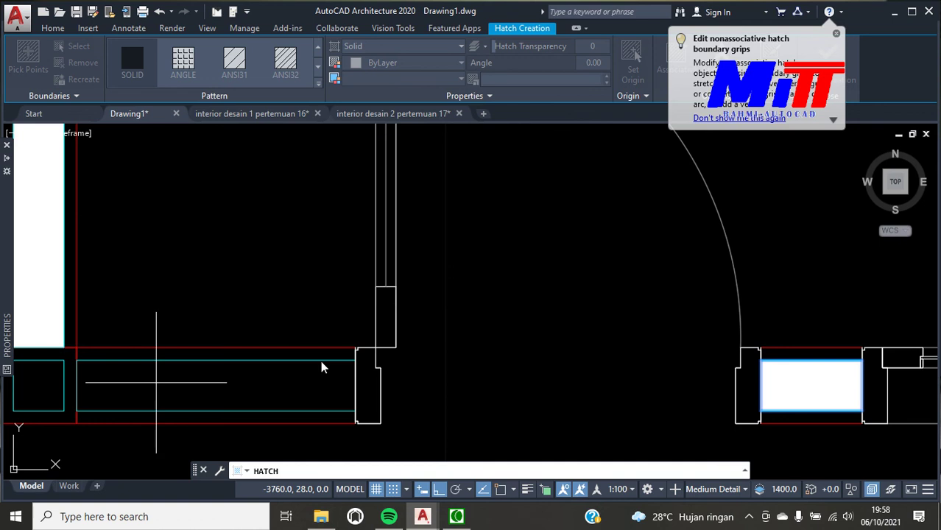
pyautogui.scroll(-4, 118, 341)
pyautogui.scroll(4, 119, 341)
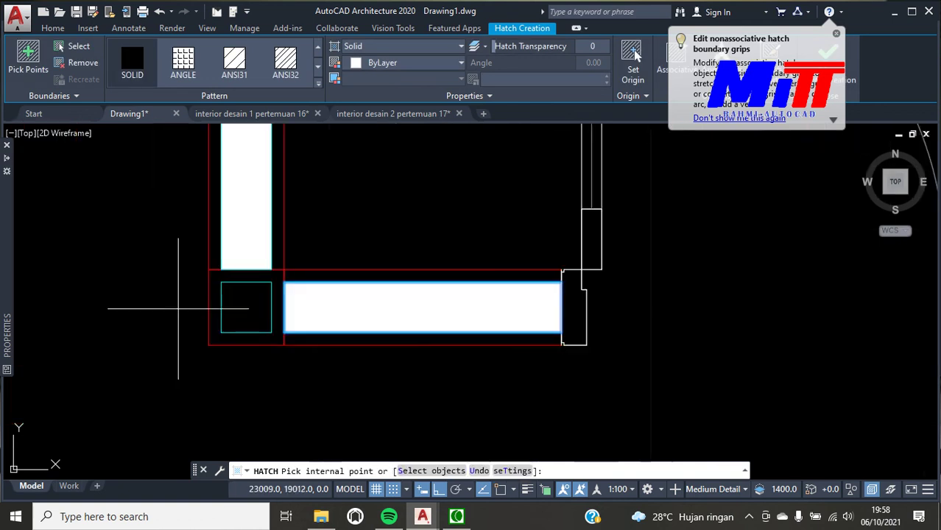
pyautogui.click(245, 307)
pyautogui.press('Return')
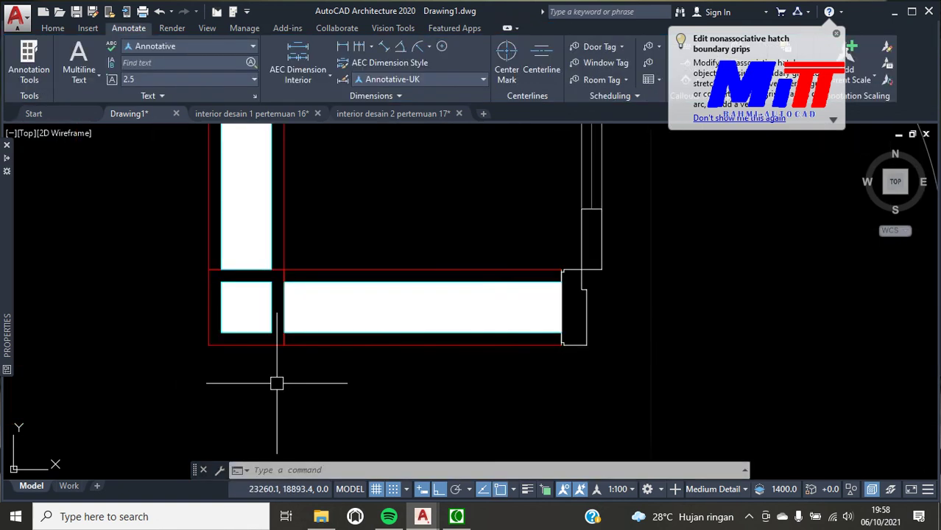
# Zoom out and pan so both floor plans sit in the view centre
pyautogui.scroll(-3, 275, 379)
pyautogui.scroll(-2, 418, 342)
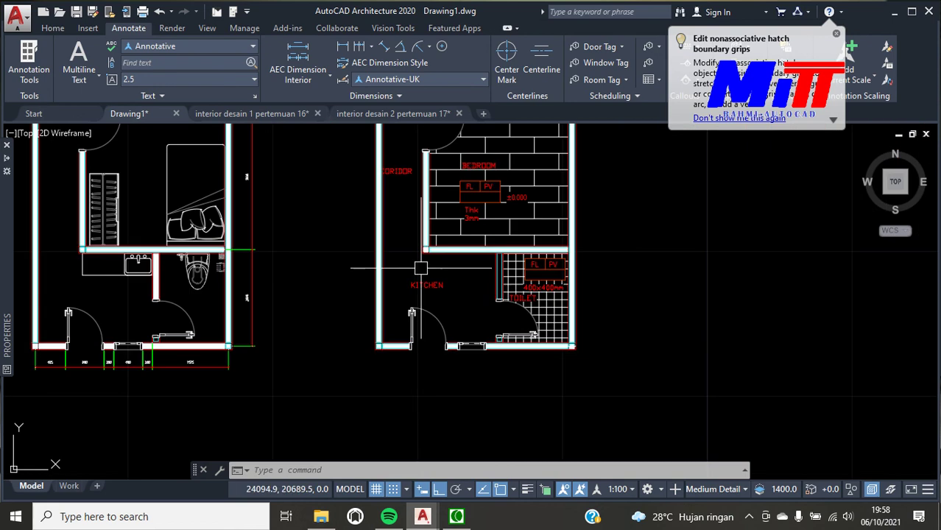
pyautogui.scroll(-1, 420, 344)
pyautogui.scroll(-1, 325, 256)
pyautogui.moveTo(308, 272); pyautogui.dragTo(357, 304, button='middle')
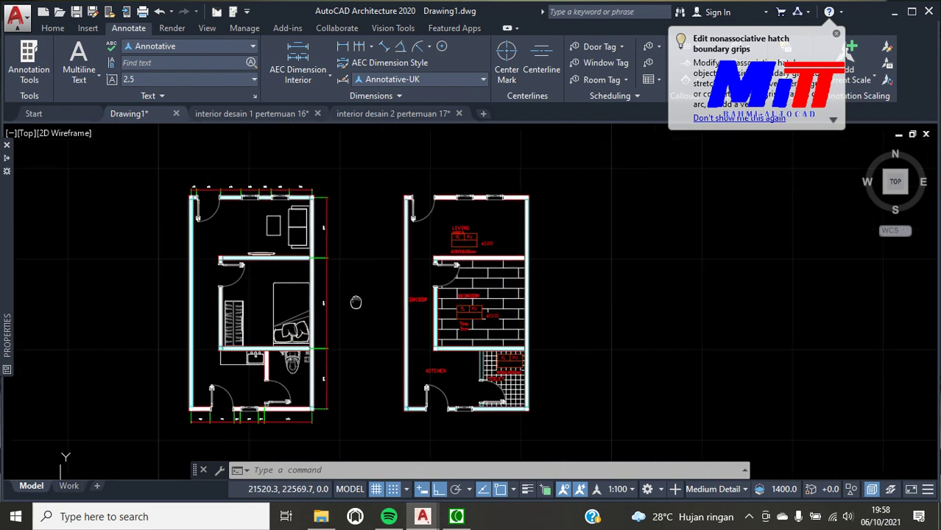